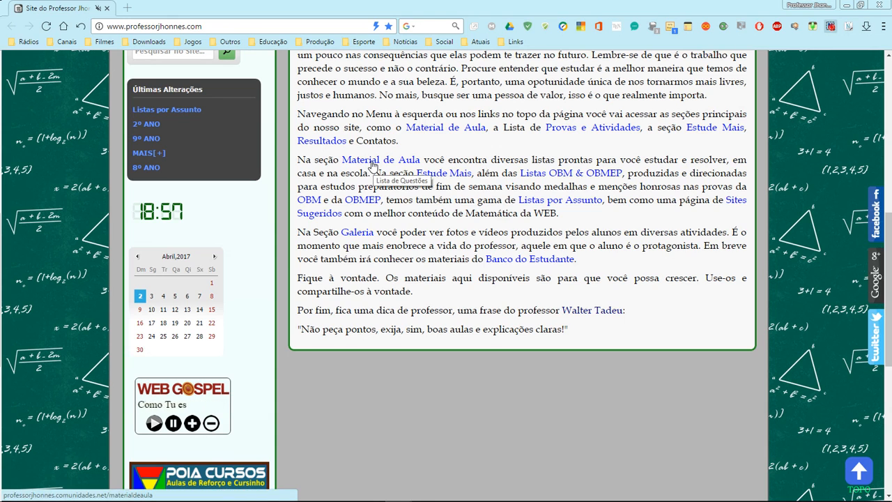
# Step: Scroll through the Site do Professor Jhonnes home page, then minimize the browser to reveal the desktop
pyautogui.scroll(-3, 464, 197)
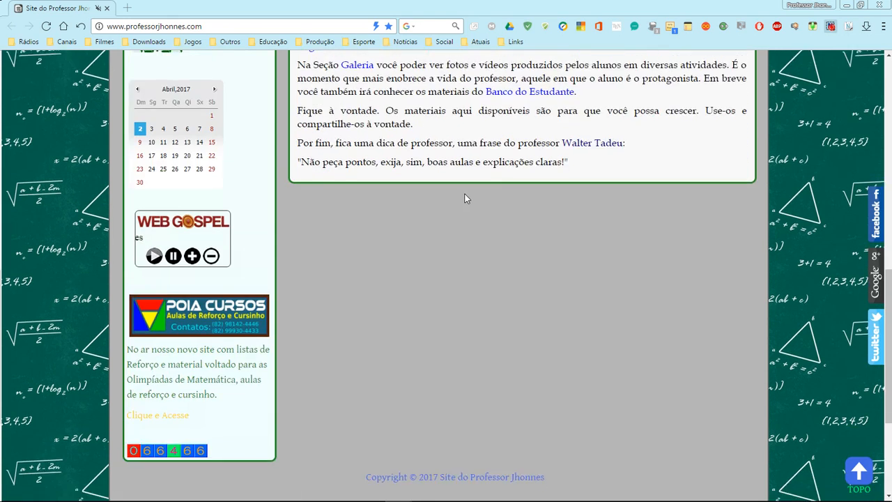
pyautogui.scroll(4, 463, 203)
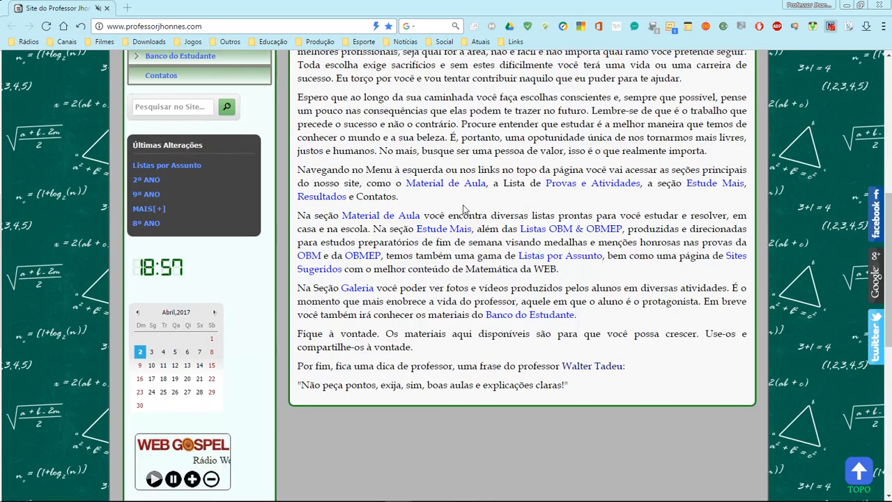
pyautogui.scroll(3, 460, 208)
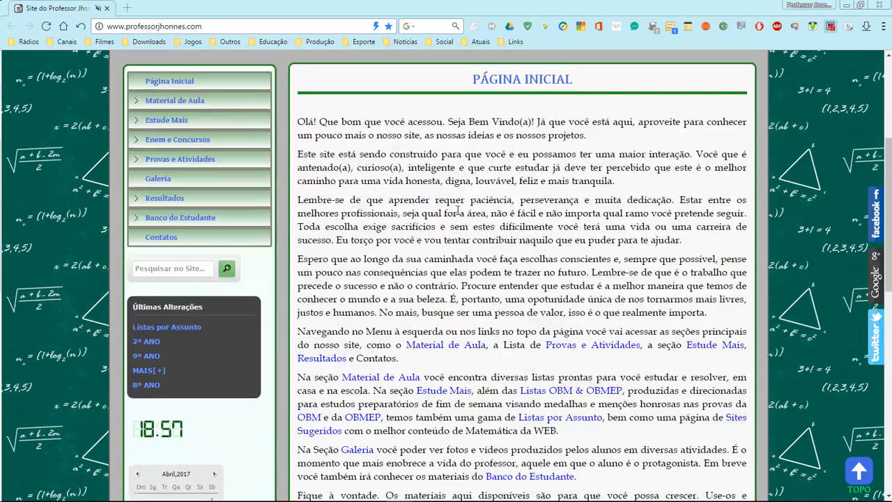
pyautogui.scroll(3, 458, 211)
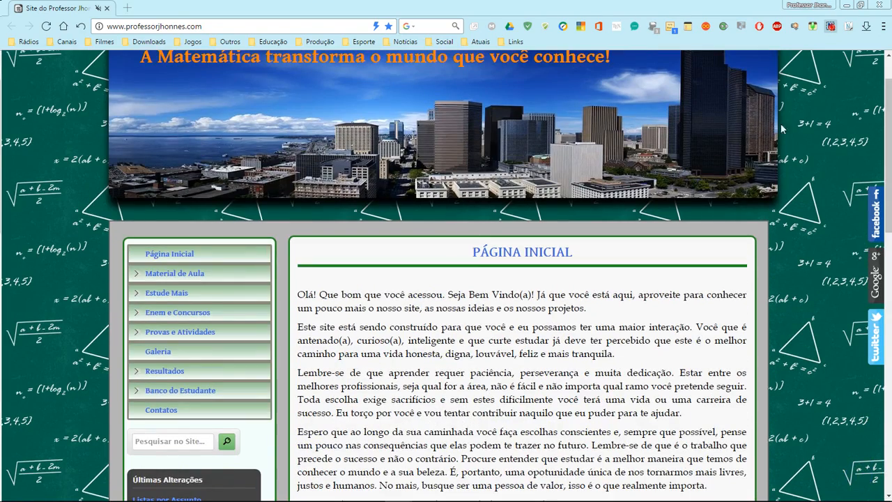
pyautogui.click(846, 6)
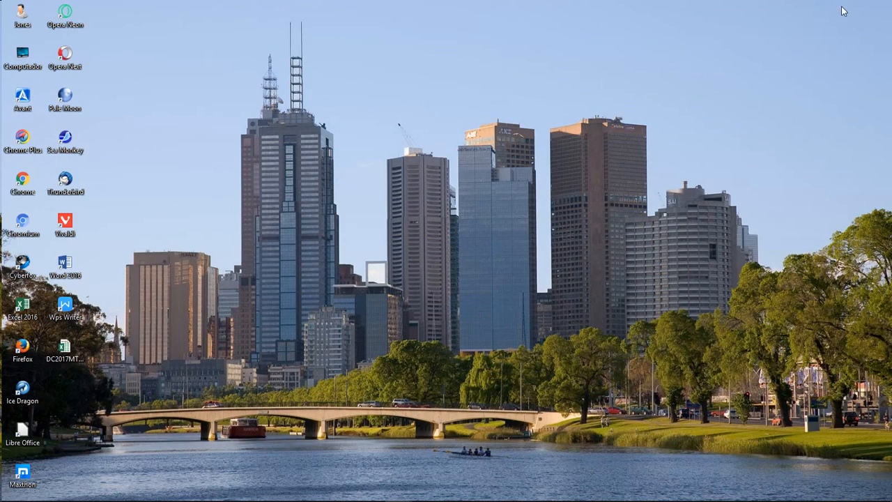
# Step: Open DC2017MT.xlsx and point out the UNIDADE ESCOLAR, DISCIPLINA, PROFESSOR(A) and ANO/ETAPA fields on CAPA
pyautogui.doubleClick(65, 348)
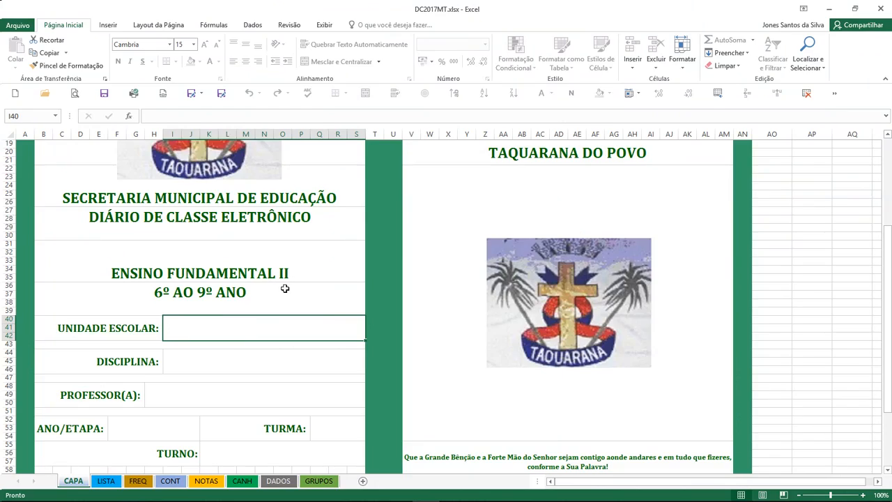
pyautogui.click(181, 361)
pyautogui.click(192, 330)
pyautogui.click(193, 364)
pyautogui.click(178, 399)
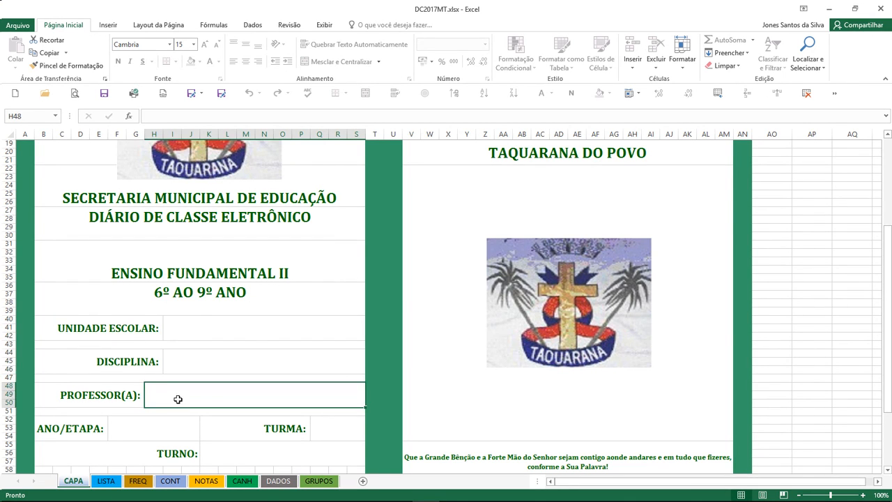
pyautogui.click(147, 427)
# Step: Scroll the CAPA sheet to point out ANO LETIVO and UNIDADE ESCOLAR
pyautogui.scroll(-2, 161, 418)
pyautogui.scroll(-2, 191, 409)
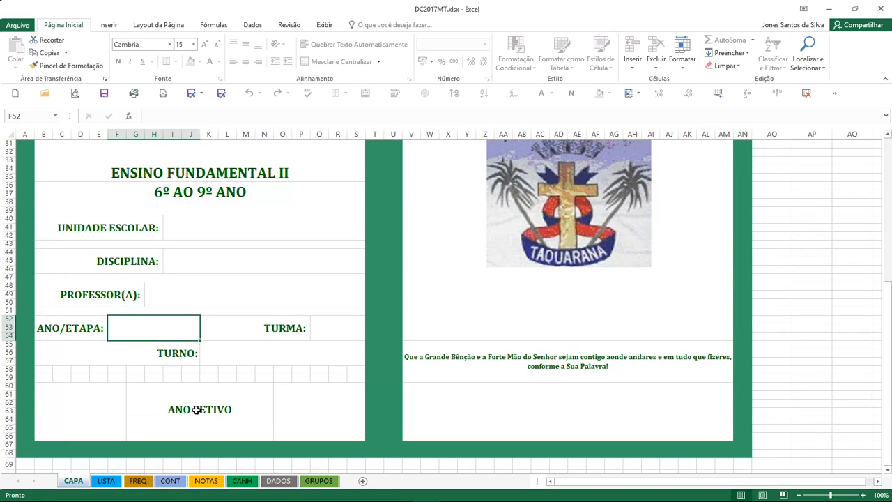
pyautogui.click(190, 430)
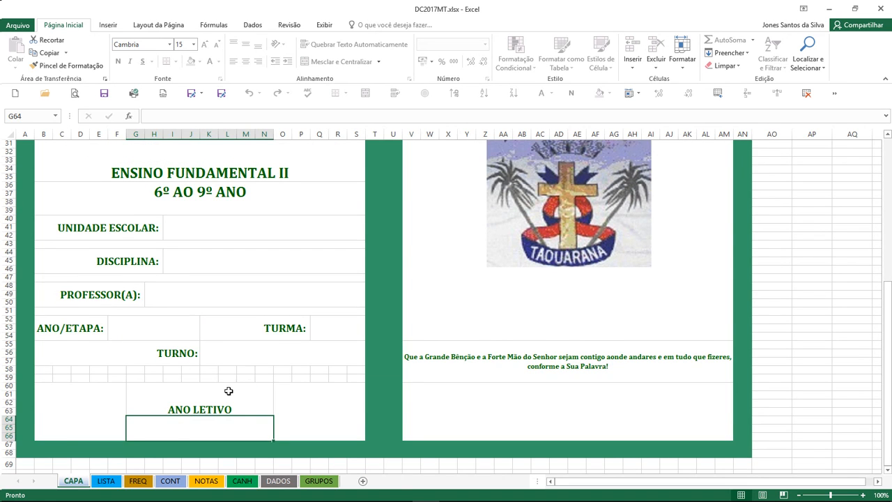
pyautogui.scroll(3, 241, 325)
pyautogui.click(221, 314)
pyautogui.scroll(4, 221, 316)
pyautogui.scroll(3, 224, 320)
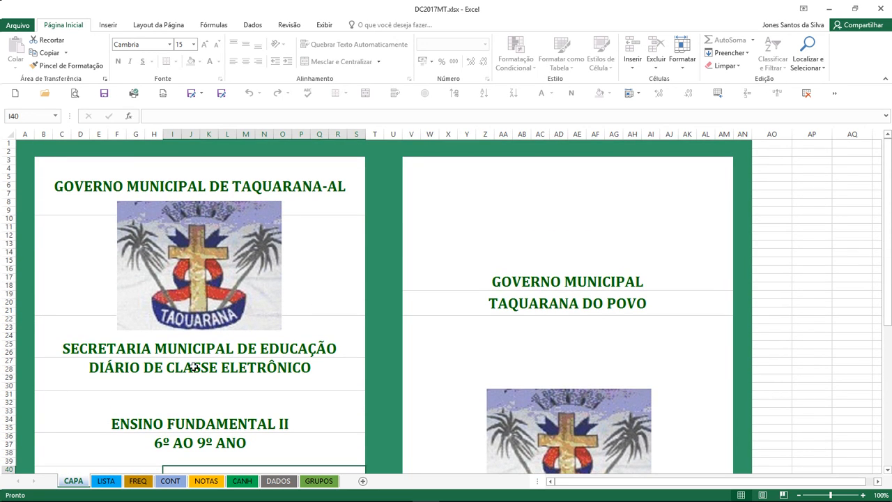
pyautogui.scroll(-3, 200, 352)
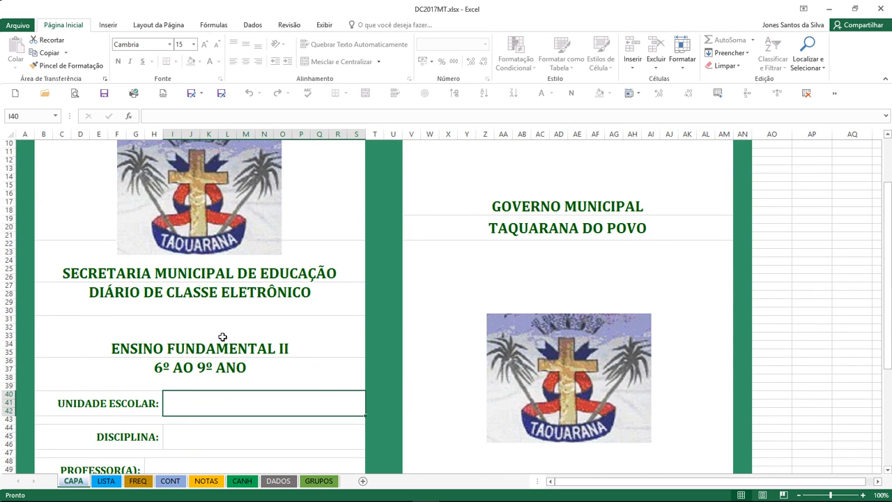
pyautogui.scroll(3, 219, 339)
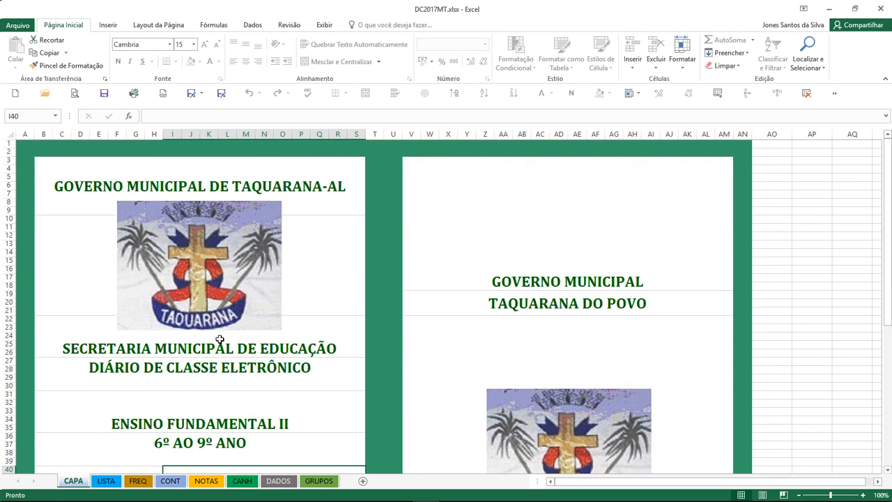
pyautogui.scroll(-2, 220, 339)
pyautogui.scroll(-5, 220, 339)
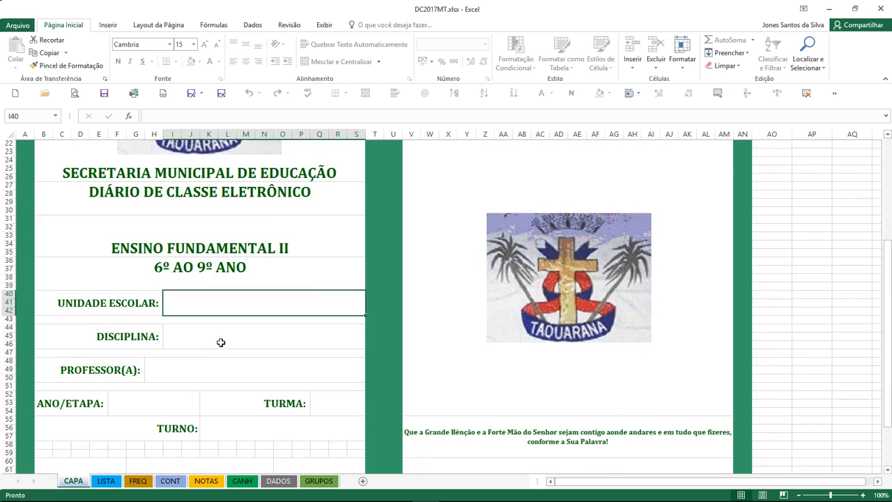
pyautogui.scroll(-2, 220, 342)
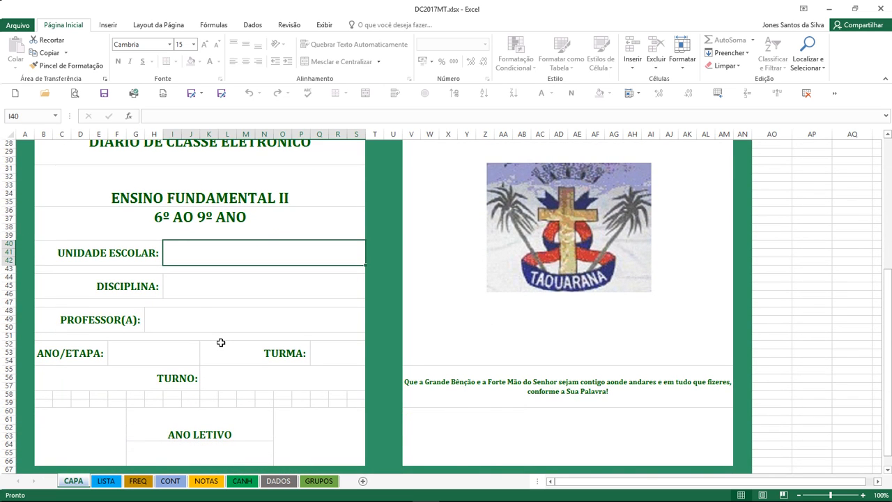
# Step: Point out each cover field from UNIDADE ESCOLAR down to TURNO and ANO LETIVO
pyautogui.click(202, 313)
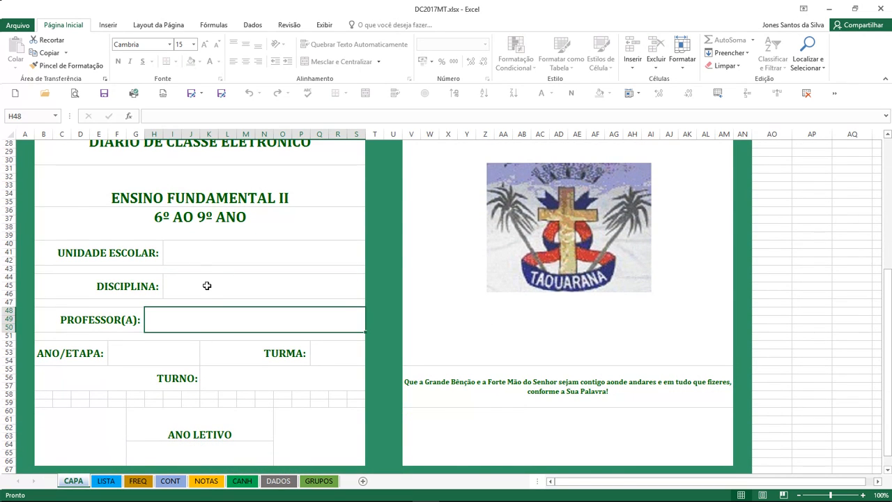
pyautogui.click(199, 291)
pyautogui.click(202, 259)
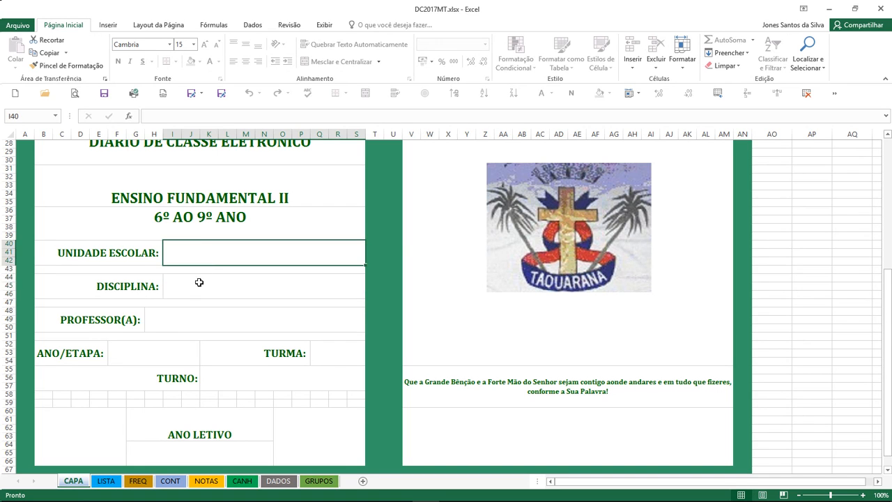
pyautogui.click(199, 282)
pyautogui.click(179, 325)
pyautogui.click(144, 357)
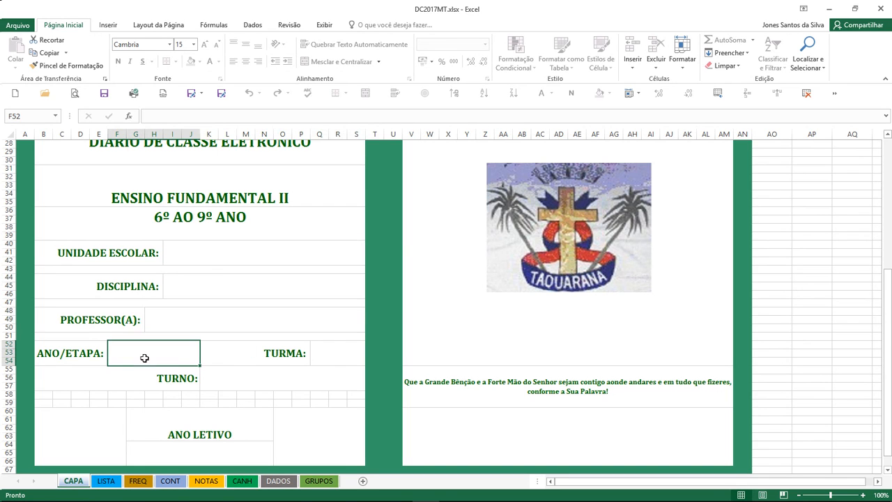
pyautogui.click(245, 372)
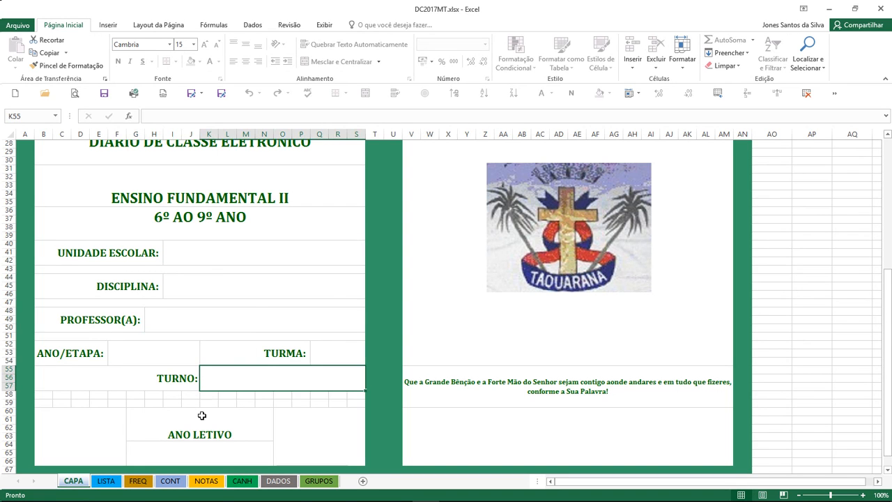
pyautogui.click(193, 457)
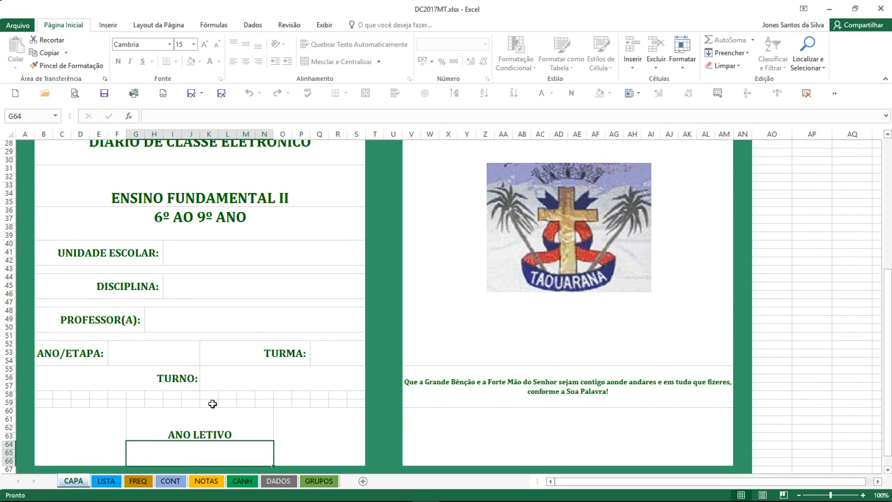
# Step: Walk back up the cover fields from TURNO to UNIDADE ESCOLAR, including TURMA
pyautogui.click(209, 376)
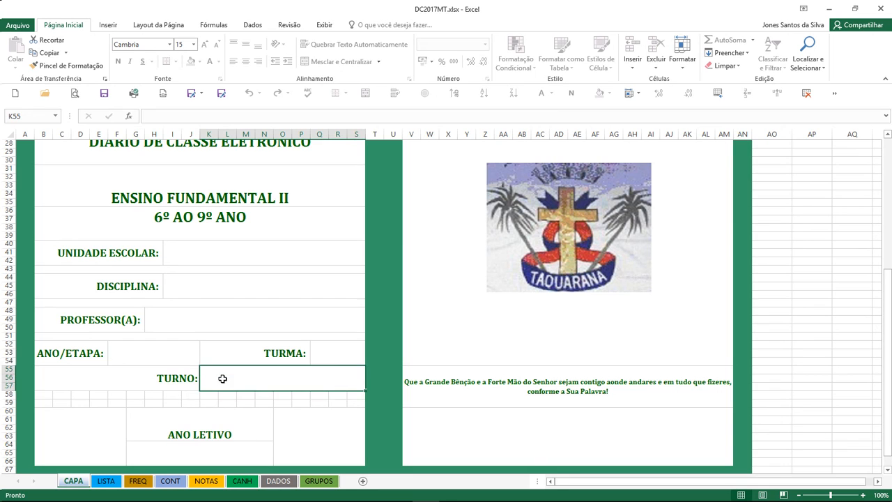
pyautogui.click(150, 352)
pyautogui.click(200, 323)
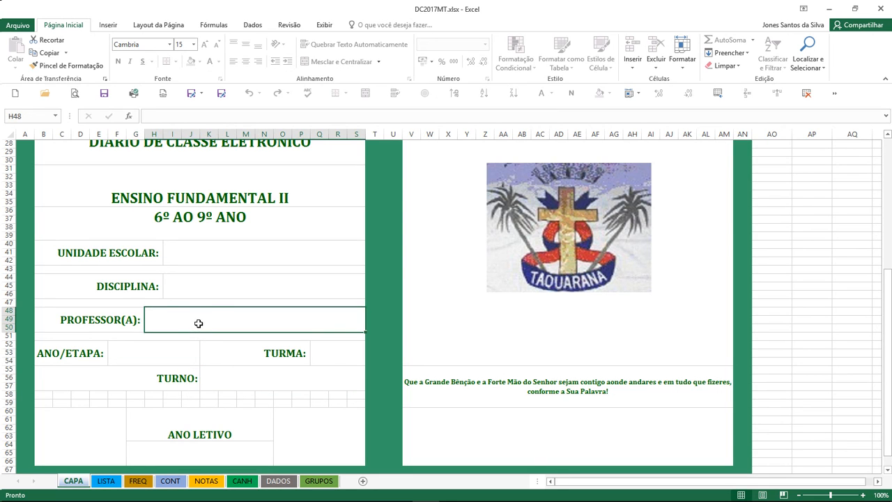
pyautogui.click(191, 279)
pyautogui.click(199, 256)
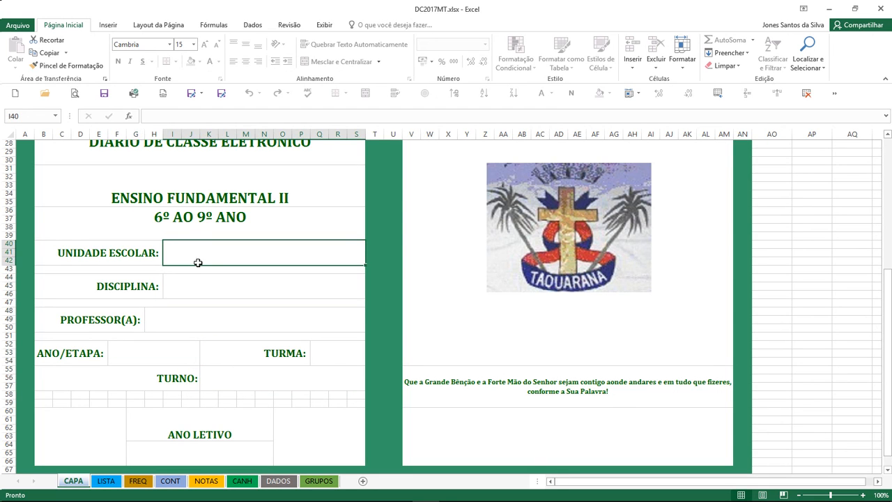
pyautogui.click(209, 322)
pyautogui.click(319, 353)
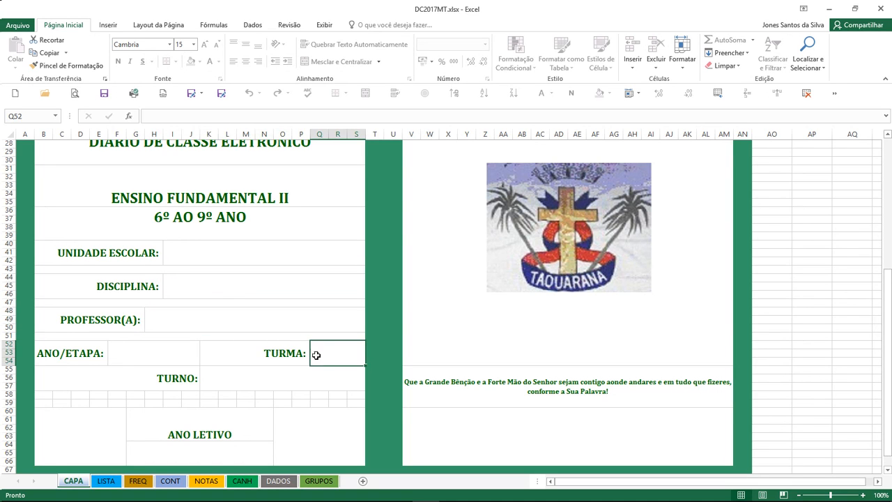
pyautogui.click(135, 360)
pyautogui.click(171, 323)
pyautogui.click(183, 282)
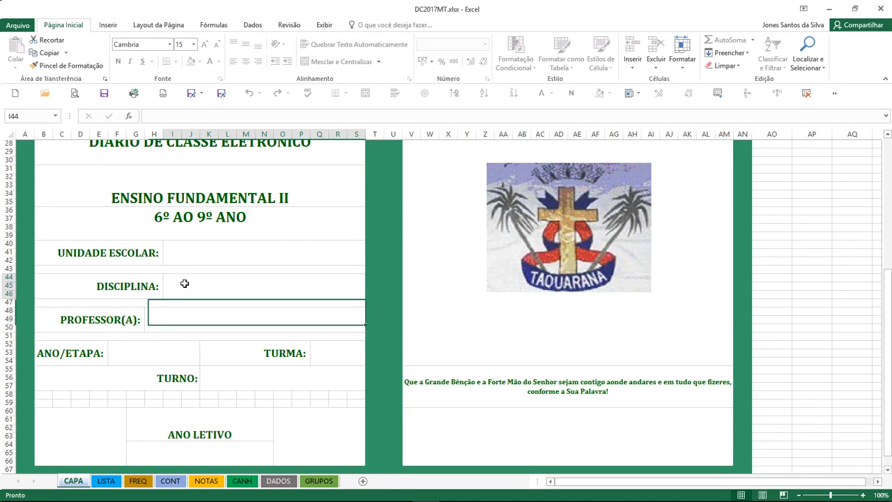
pyautogui.click(197, 259)
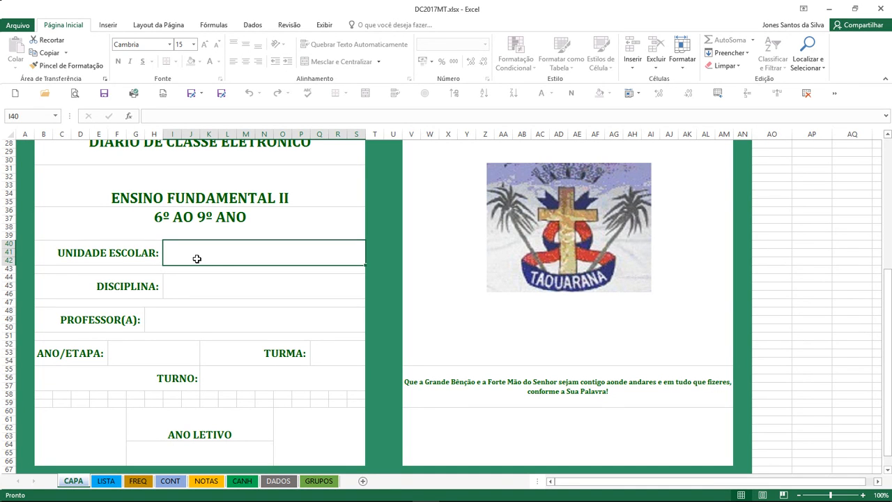
# Step: Go through DISCIPLINA, PROFESSOR(A), ANO/ETAPA, TURMA, TURNO and ANO LETIVO once more
pyautogui.click(175, 288)
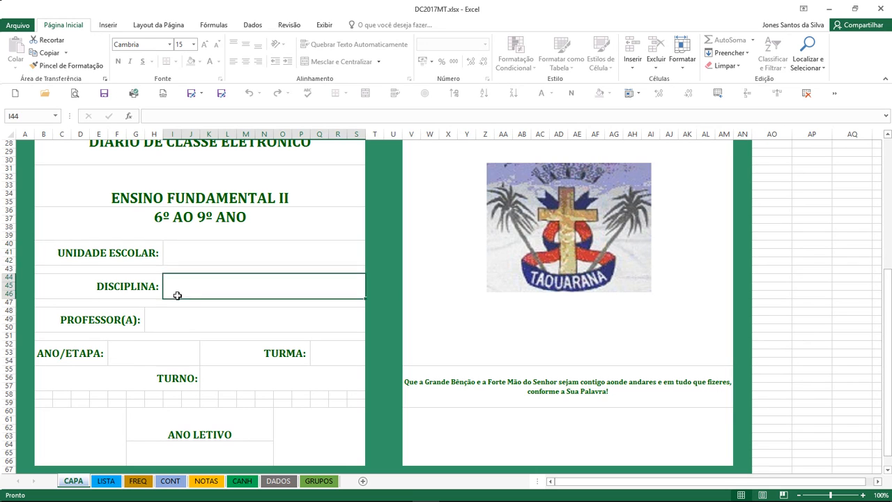
pyautogui.click(176, 317)
pyautogui.click(144, 350)
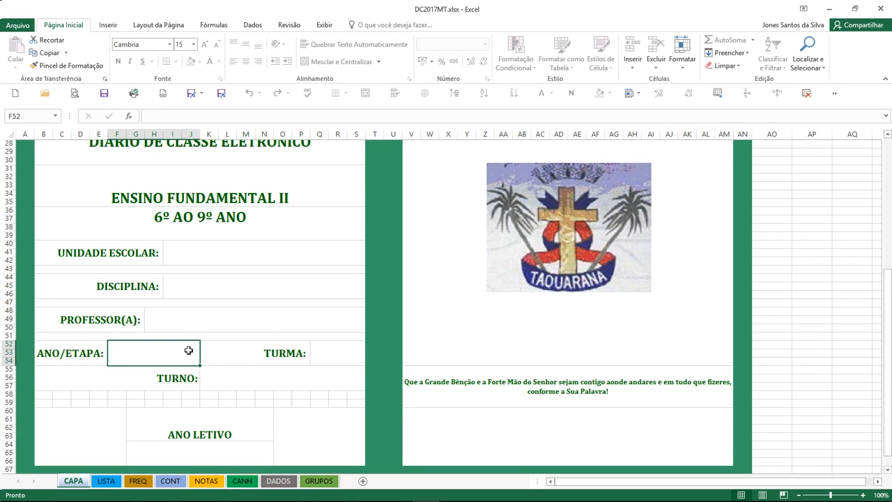
pyautogui.click(315, 356)
pyautogui.click(229, 379)
pyautogui.click(193, 450)
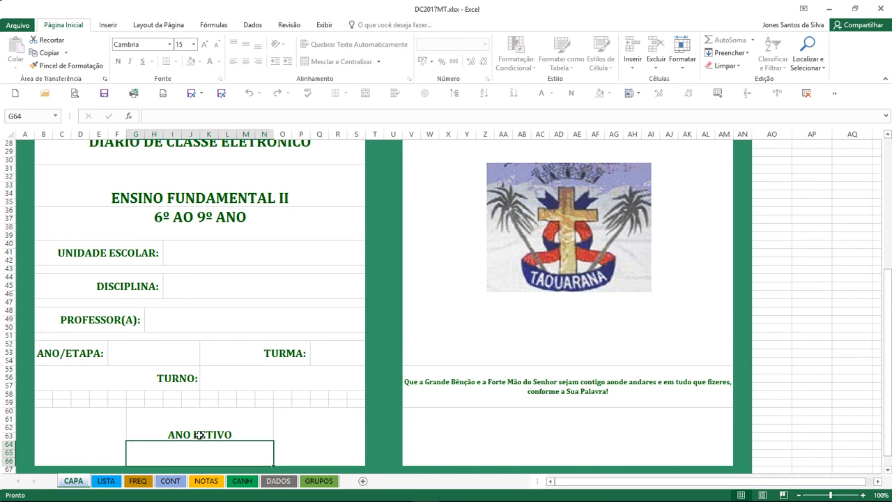
pyautogui.scroll(1, 231, 320)
pyautogui.scroll(-4, 231, 320)
pyautogui.scroll(7, 232, 319)
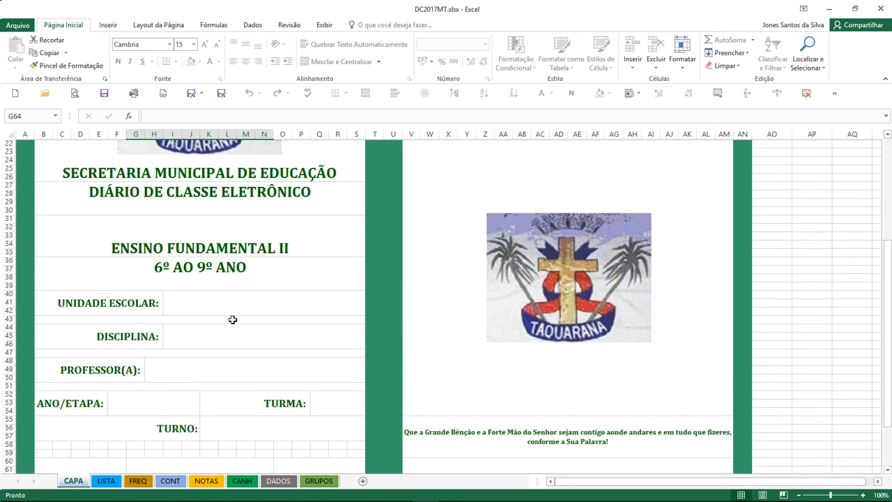
pyautogui.scroll(3, 232, 319)
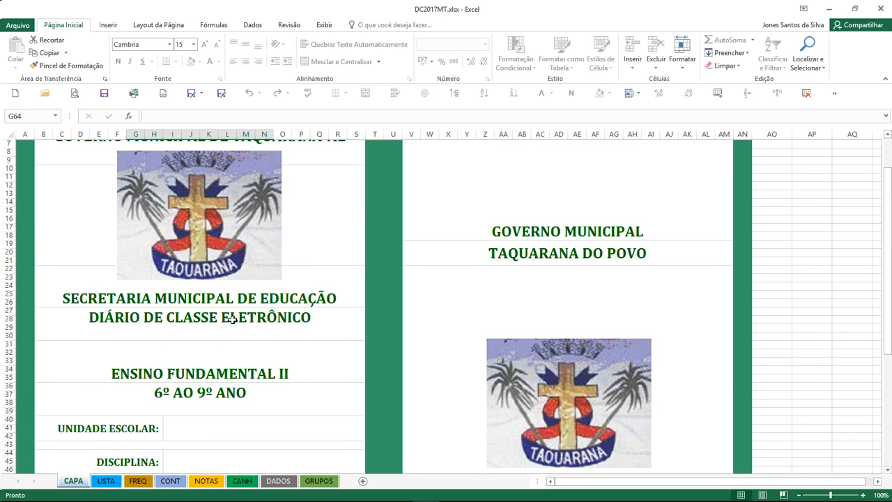
pyautogui.scroll(-4, 233, 319)
pyautogui.scroll(5, 234, 314)
pyautogui.scroll(-9, 303, 299)
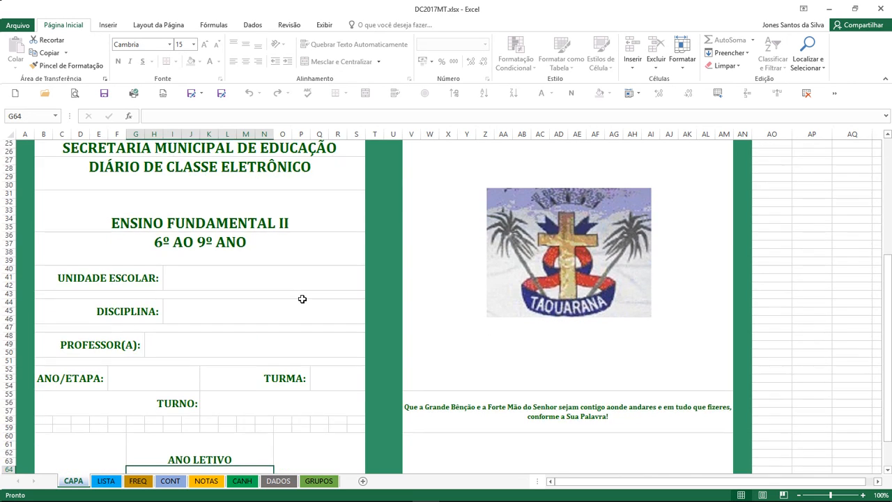
pyautogui.scroll(10, 290, 298)
pyautogui.scroll(-3, 293, 299)
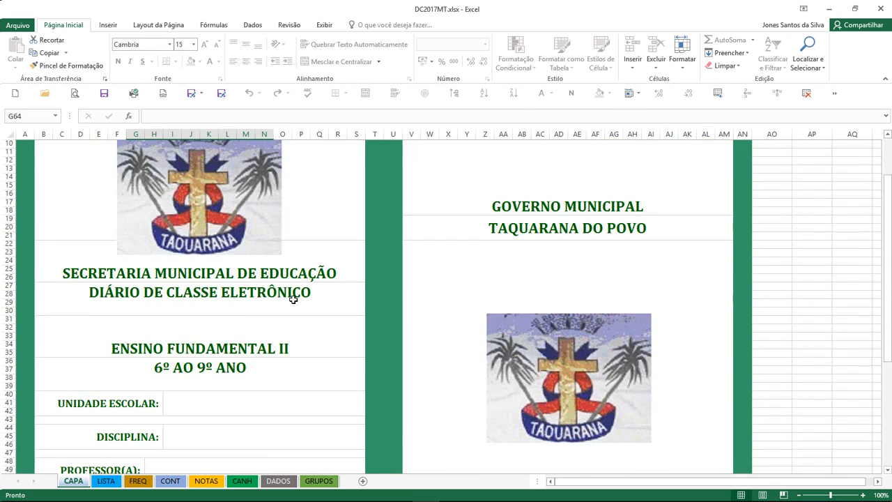
pyautogui.scroll(-5, 293, 299)
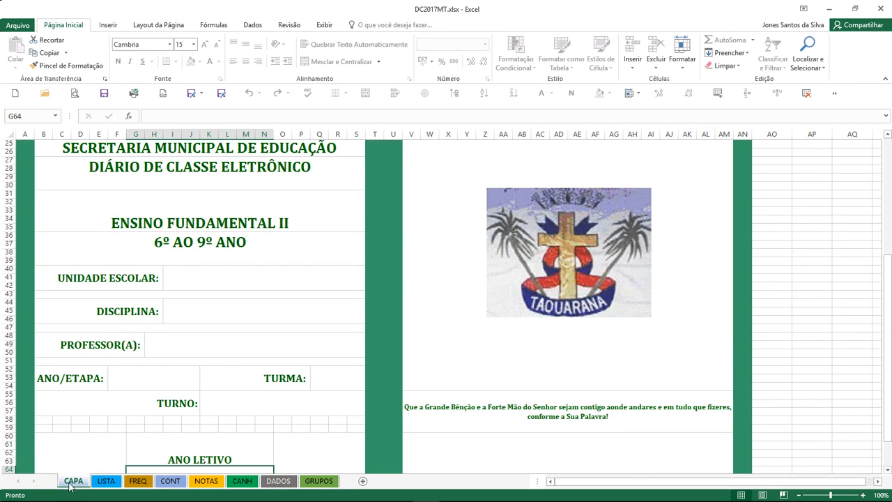
# Step: Show the LISTA sheet, select a few student-list rows, and scroll down to the abbreviations table
pyautogui.click(104, 480)
pyautogui.scroll(6, 172, 336)
pyautogui.scroll(8, 172, 336)
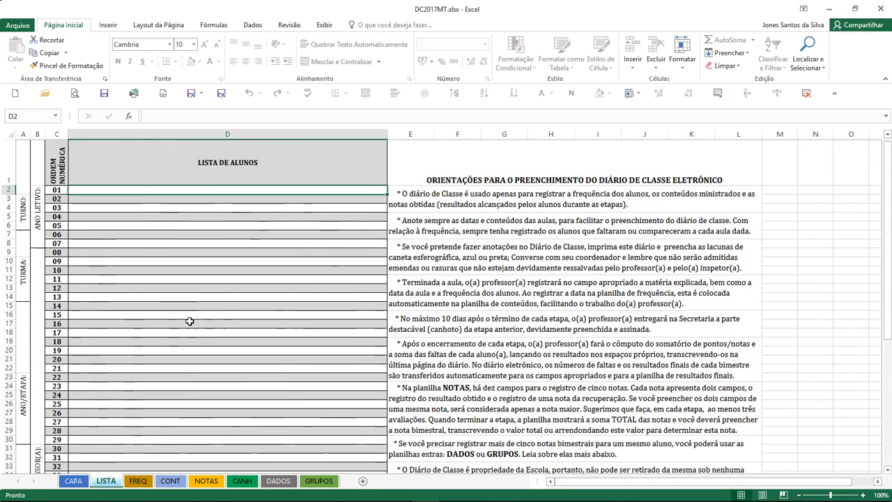
pyautogui.click(154, 200)
pyautogui.click(154, 208)
pyautogui.click(148, 252)
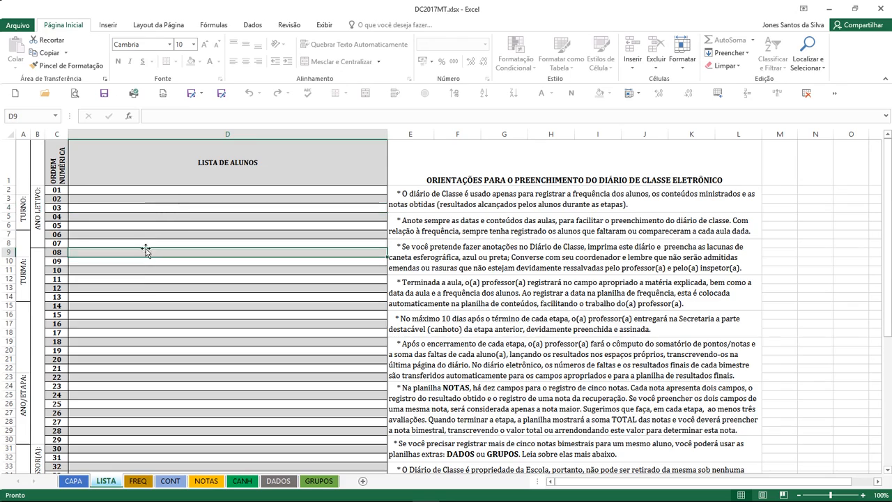
pyautogui.scroll(-2, 145, 233)
pyautogui.scroll(-4, 145, 233)
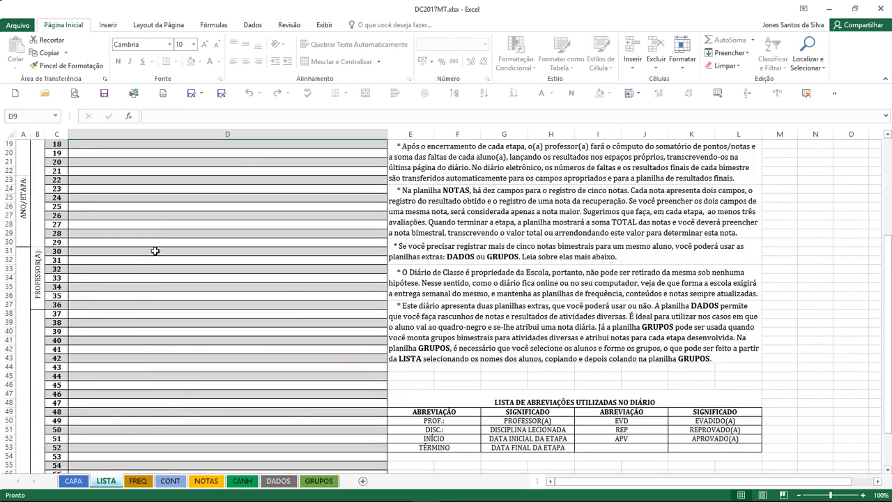
# Step: Show the FREQ attendance sheet and browse its student rows, lesson-date columns and FALTAS column
pyautogui.click(138, 481)
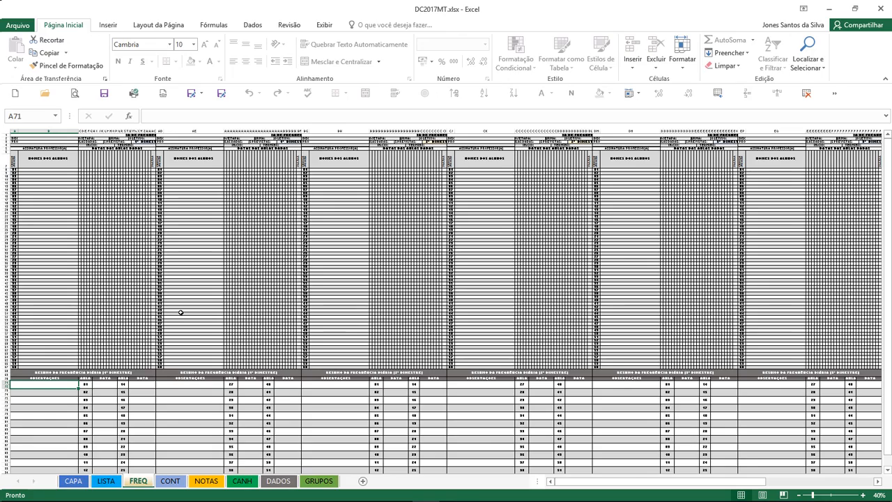
pyautogui.scroll(6, 117, 305)
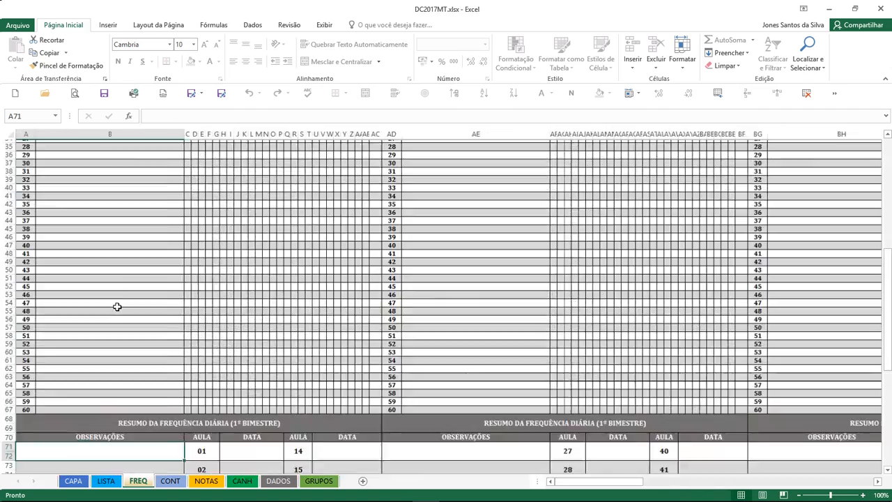
pyautogui.scroll(14, 221, 287)
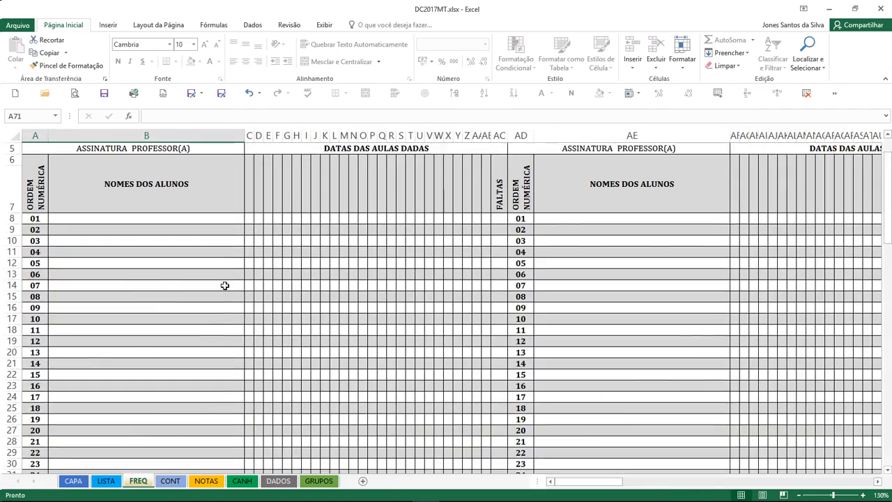
pyautogui.scroll(-1, 224, 285)
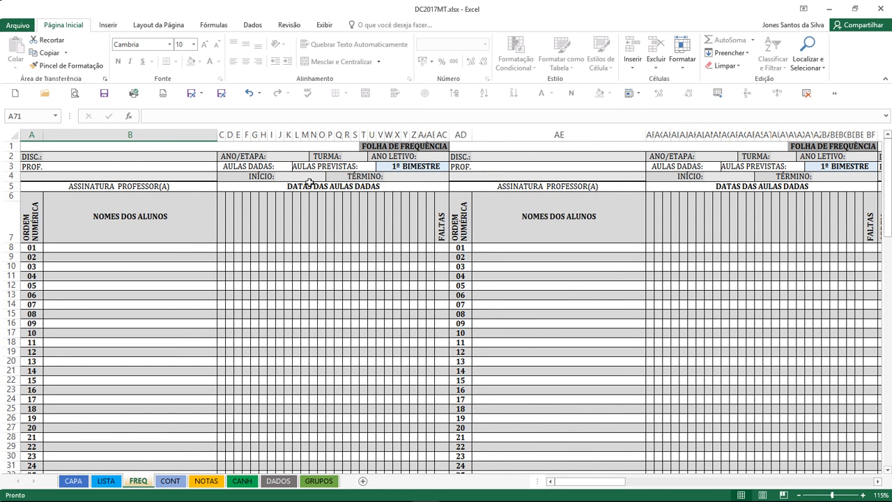
pyautogui.scroll(-11, 199, 201)
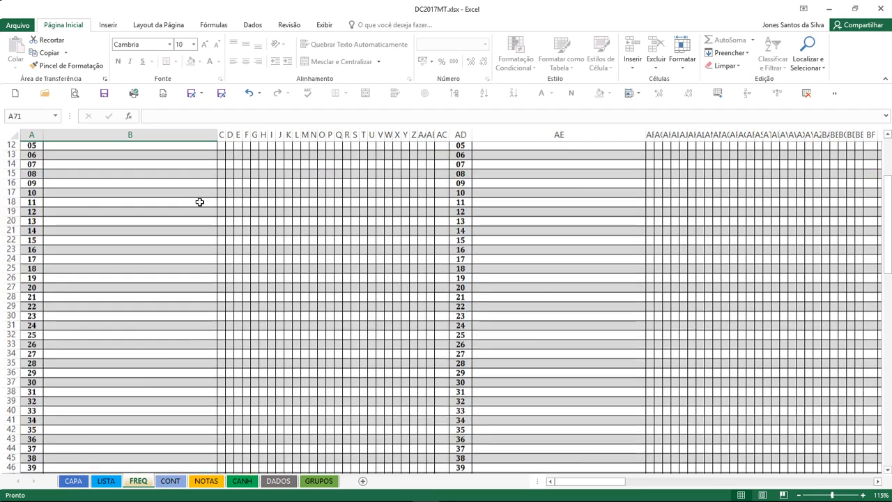
pyautogui.scroll(-1, 222, 210)
pyautogui.scroll(12, 257, 241)
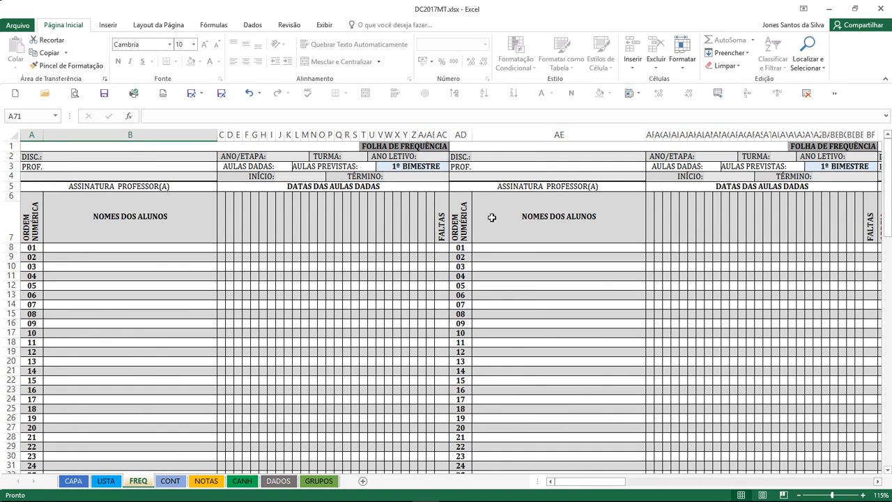
# Step: Show the CONT lesson record sheet and select its first three lesson topic cells
pyautogui.click(172, 482)
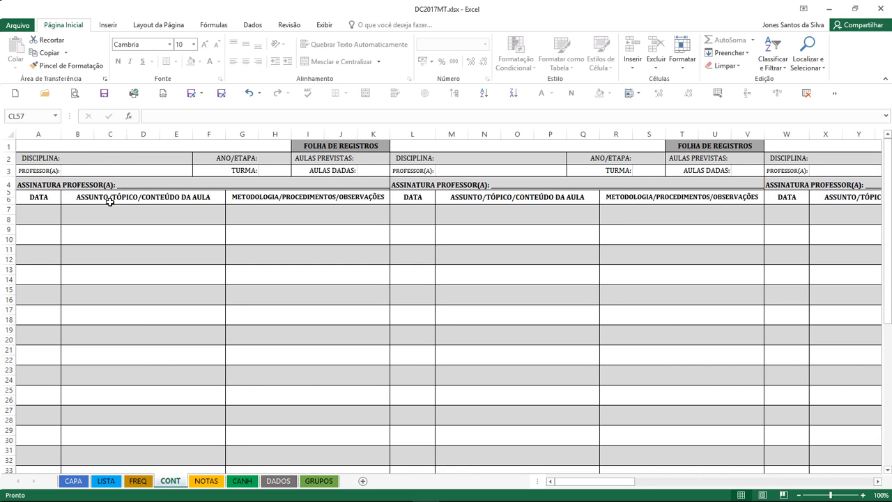
pyautogui.click(139, 214)
pyautogui.click(136, 239)
pyautogui.click(130, 261)
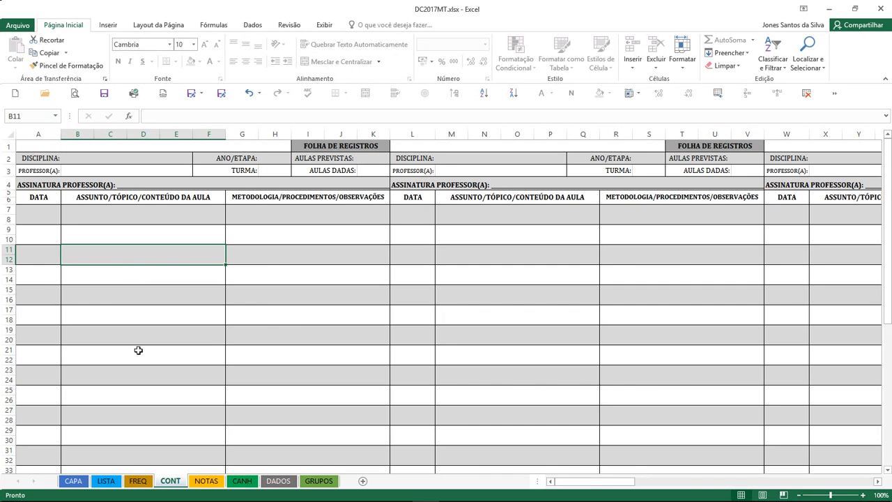
# Step: Switch to the NOTAS grades sheet and select student 01's NOTA 01 cell
pyautogui.click(206, 482)
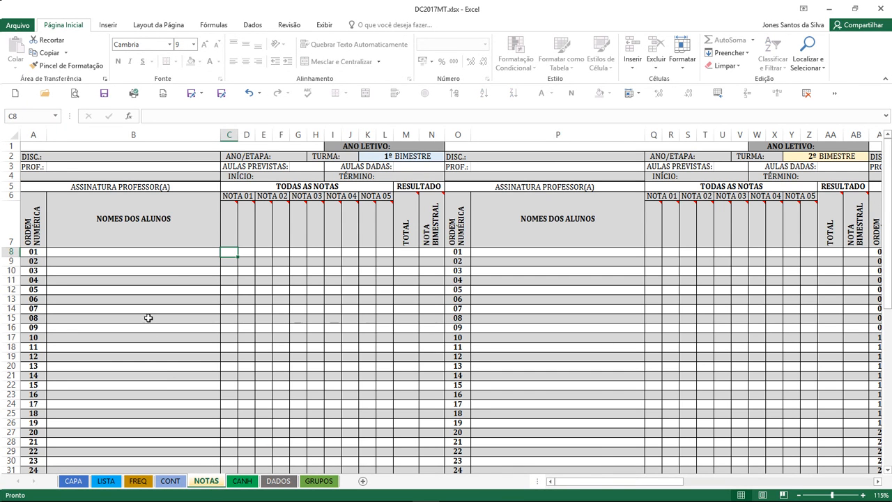
pyautogui.click(247, 253)
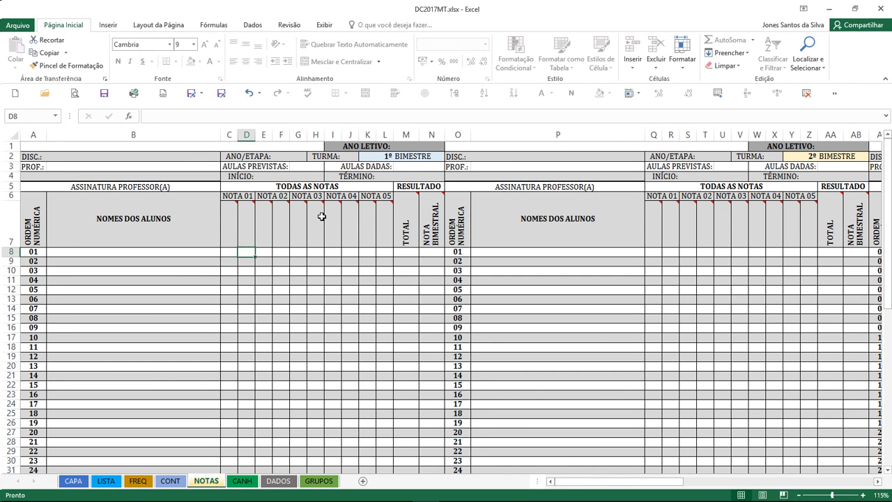
pyautogui.moveTo(321, 216)
pyautogui.scroll(-8, 249, 280)
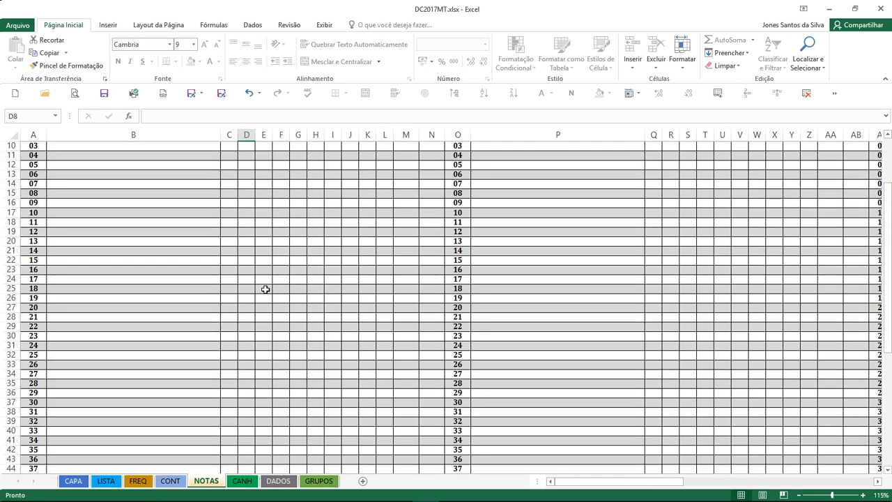
pyautogui.scroll(8, 267, 287)
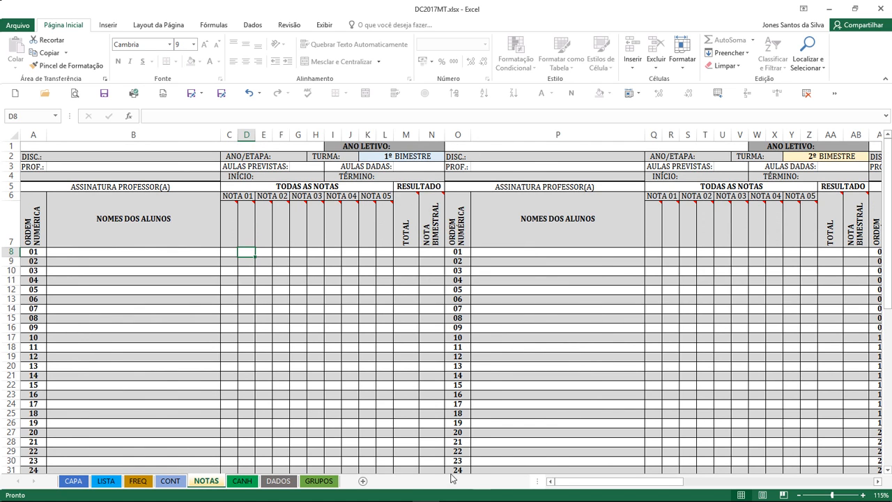
# Step: Show the CANH results sheet and scroll across its grade, recovery and absence columns
pyautogui.click(242, 480)
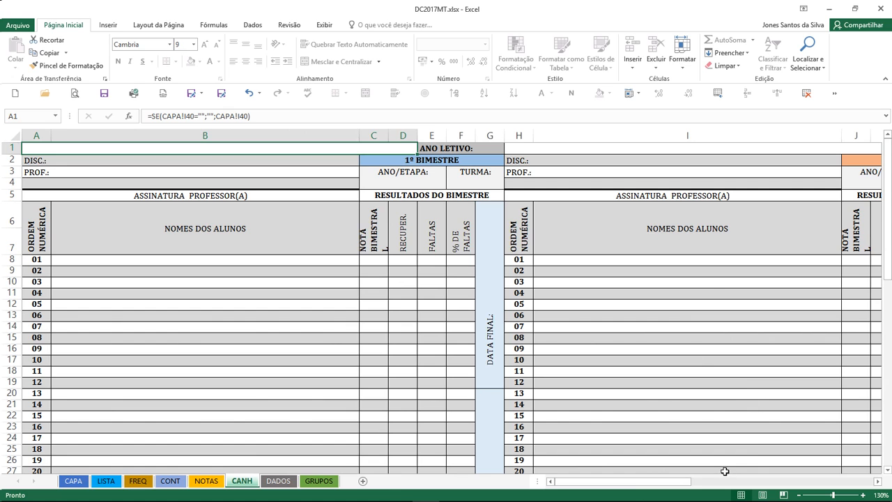
pyautogui.click(646, 483)
pyautogui.moveTo(654, 485)
pyautogui.mouseDown()
pyautogui.moveTo(673, 485)
pyautogui.moveTo(648, 485)
pyautogui.mouseUp()
pyautogui.scroll(-1, 418, 240)
pyautogui.scroll(1, 454, 241)
pyautogui.scroll(-1, 516, 330)
pyautogui.scroll(-5, 515, 331)
pyautogui.scroll(11, 514, 332)
# Step: Cycle through the NOTAS, CONT, FREQ, LISTA, DADOS and GRUPOS sheets, ending on DADOS
pyautogui.click(206, 481)
pyautogui.click(167, 481)
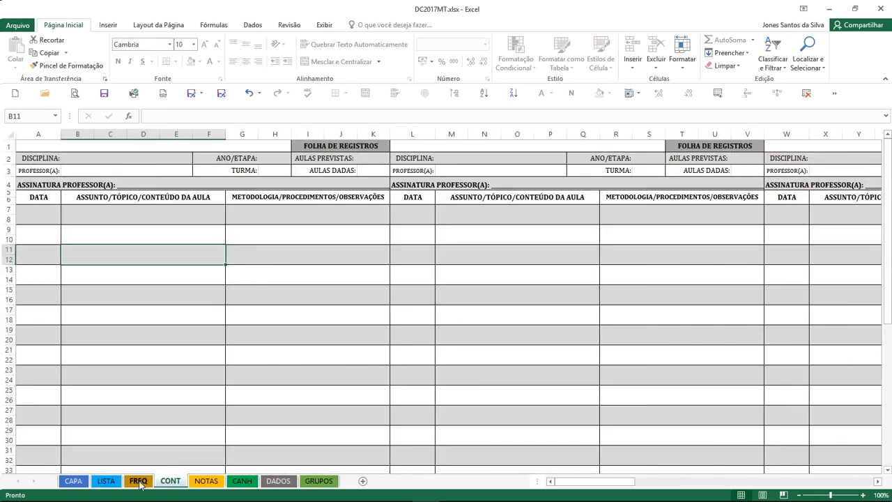
pyautogui.click(139, 481)
pyautogui.click(105, 482)
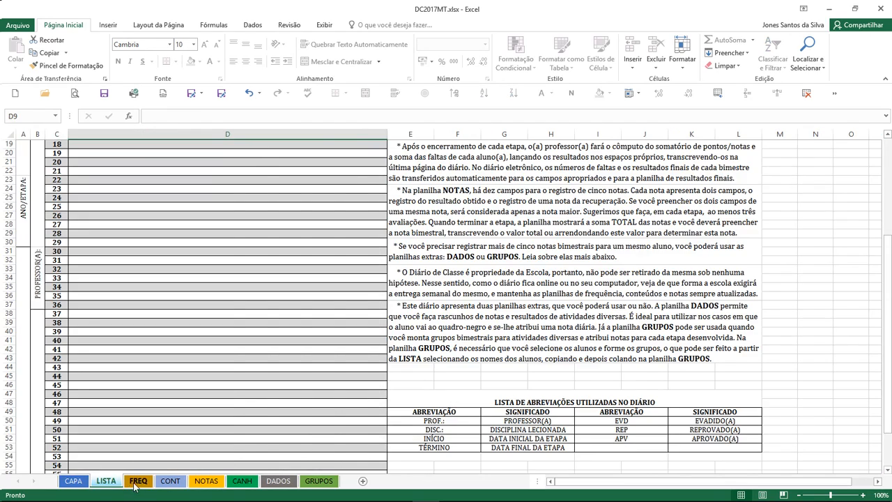
pyautogui.click(138, 482)
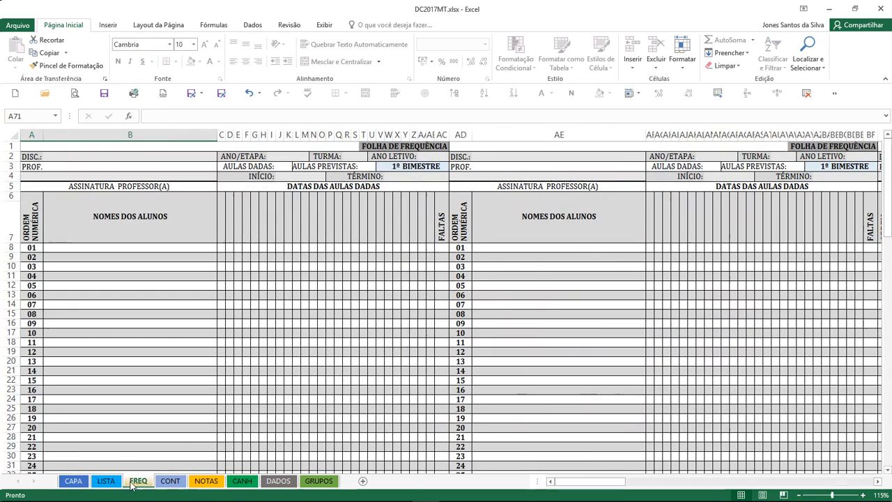
pyautogui.click(280, 486)
pyautogui.click(319, 482)
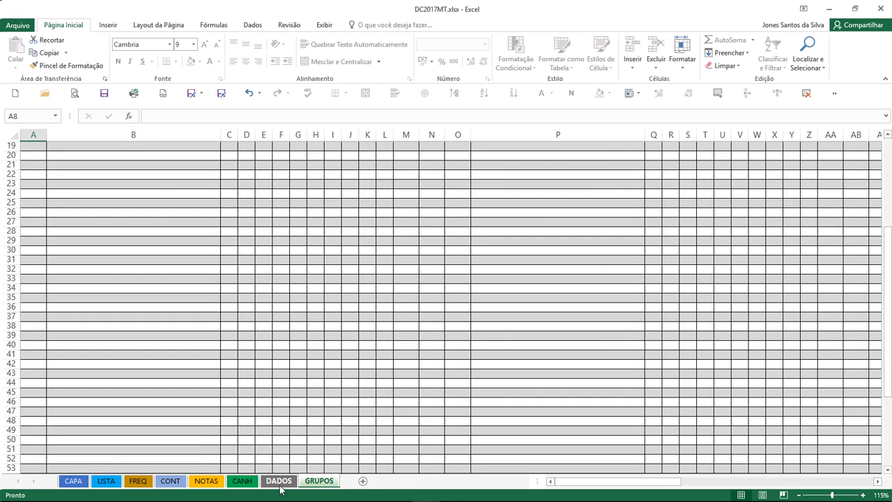
pyautogui.click(279, 483)
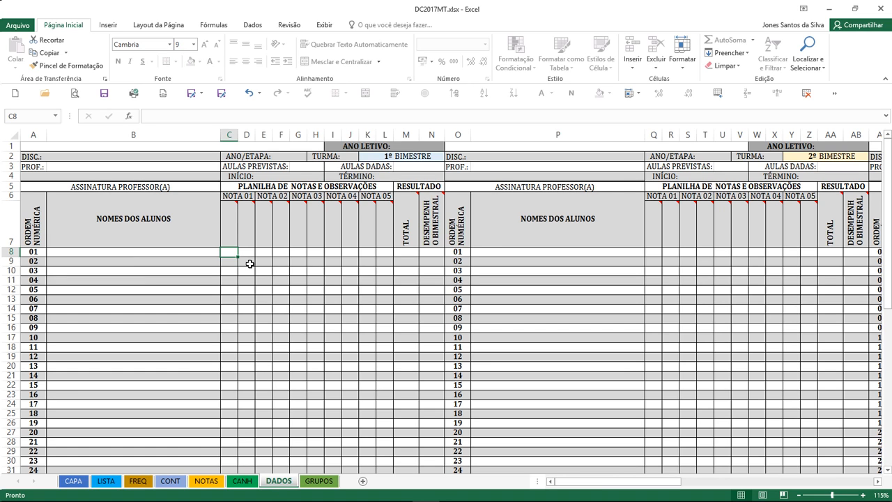
# Step: Select grade ranges C8:K18, H17 and C10:L23 on DADOS, then show GRUPOS from the top
pyautogui.moveTo(230, 250); pyautogui.dragTo(364, 332)
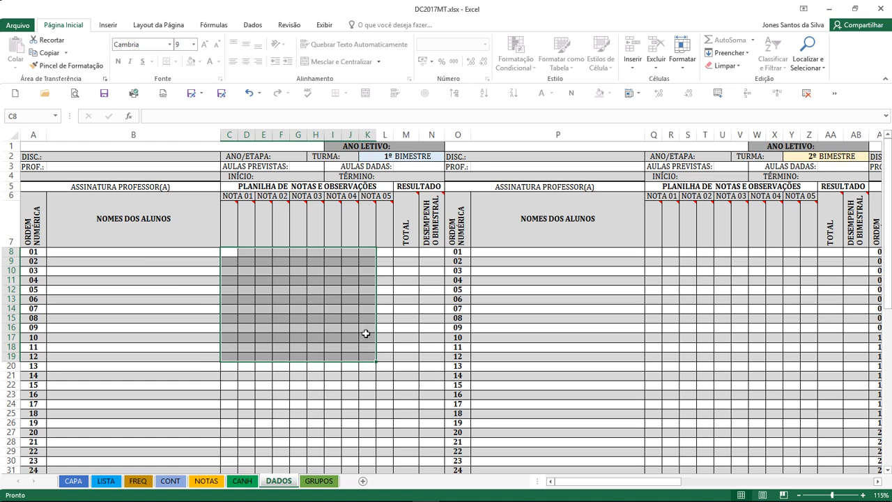
pyautogui.click(315, 337)
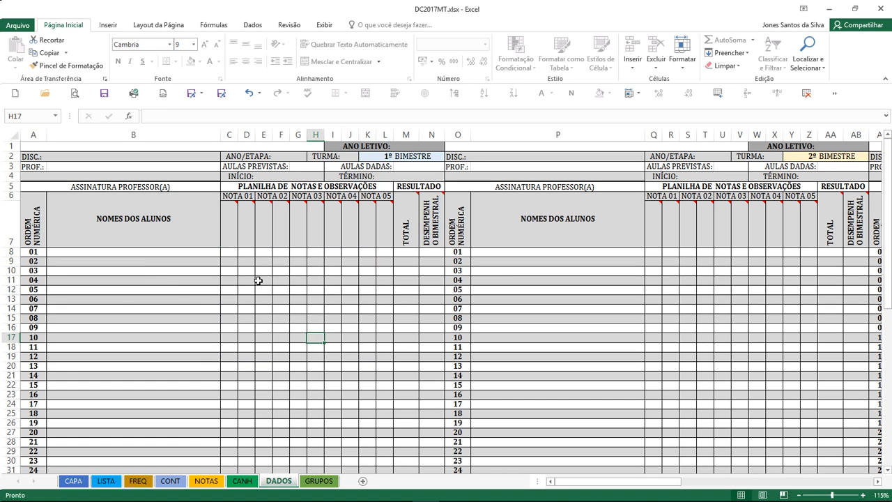
pyautogui.moveTo(237, 272); pyautogui.dragTo(377, 390)
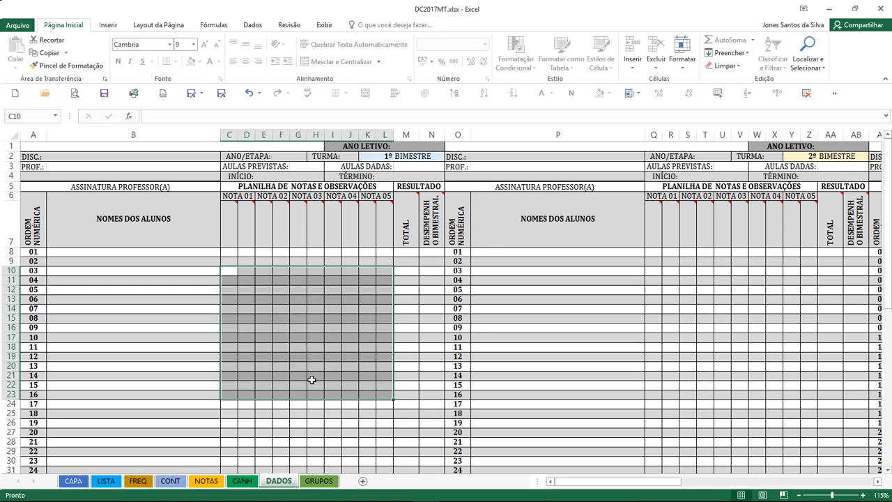
pyautogui.click(319, 481)
pyautogui.scroll(6, 283, 325)
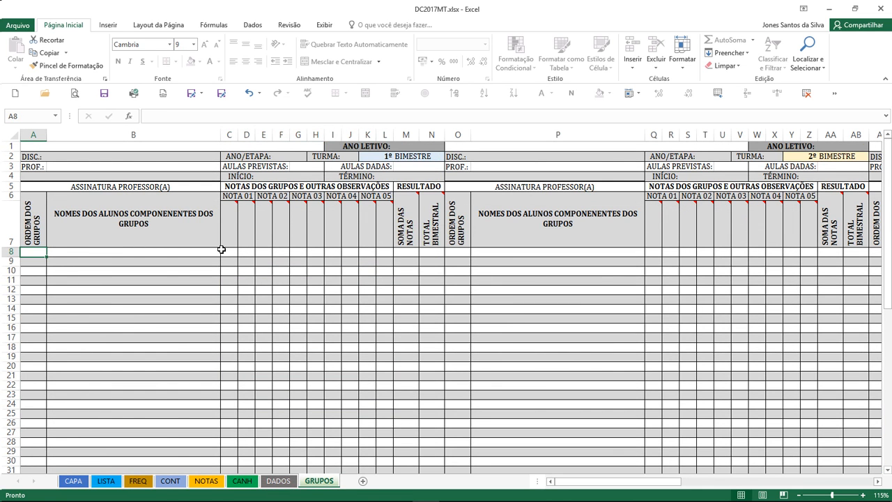
# Step: Select the GRUPOS grade cells C8:L29, then clear the selection and scroll the grid
pyautogui.moveTo(226, 253); pyautogui.dragTo(381, 461)
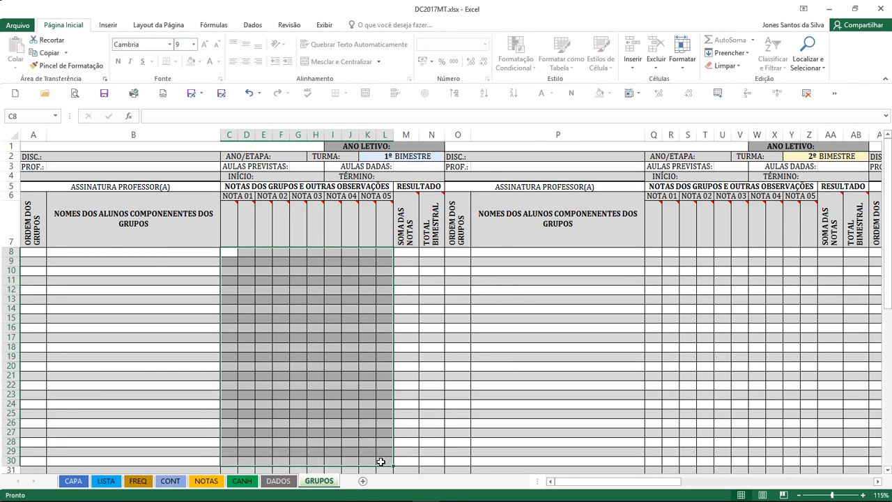
pyautogui.click(136, 259)
pyautogui.scroll(-4, 315, 320)
pyautogui.scroll(4, 317, 323)
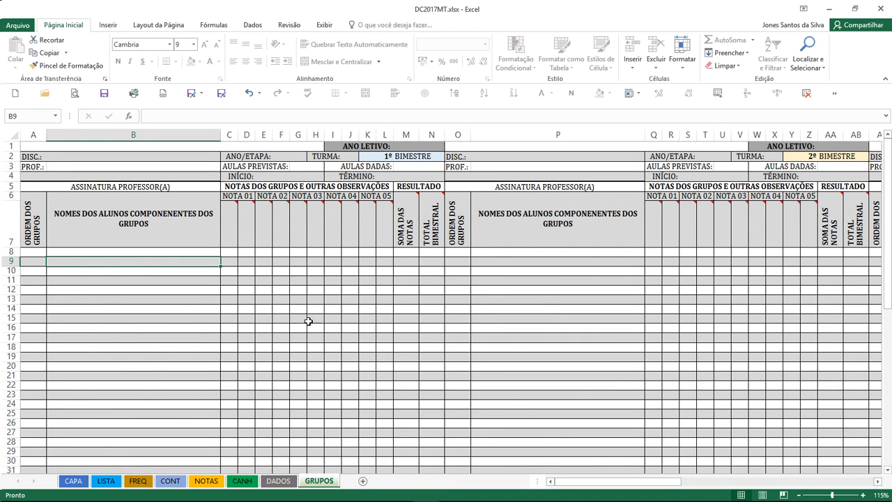
pyautogui.scroll(-7, 319, 320)
pyautogui.scroll(7, 326, 319)
# Step: Check the group name and order cells in rows 8–10, then return to CAPA
pyautogui.click(71, 250)
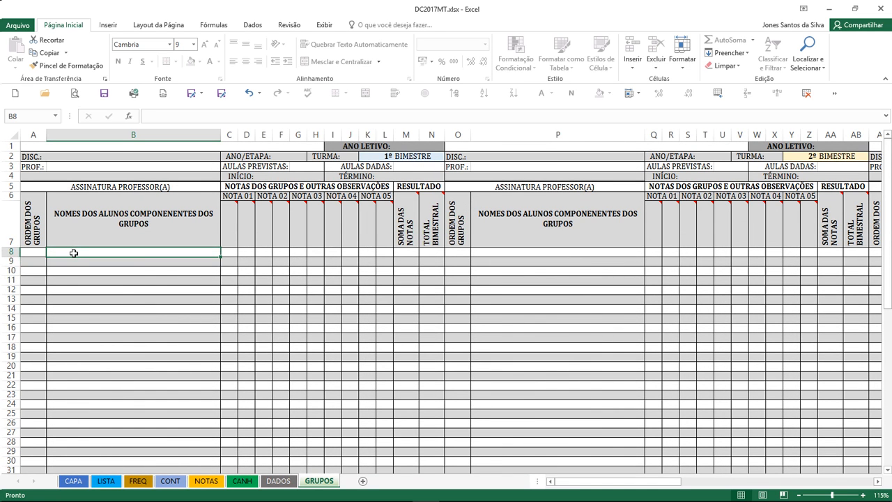
pyautogui.click(24, 253)
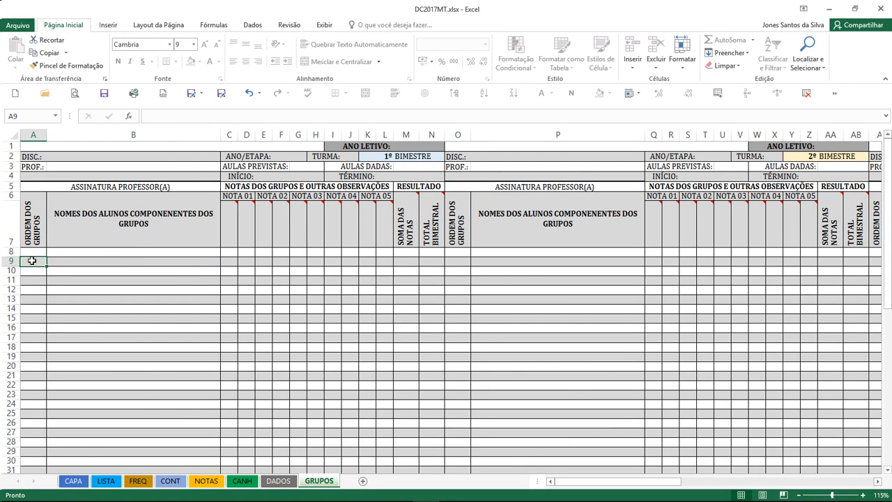
pyautogui.click(32, 261)
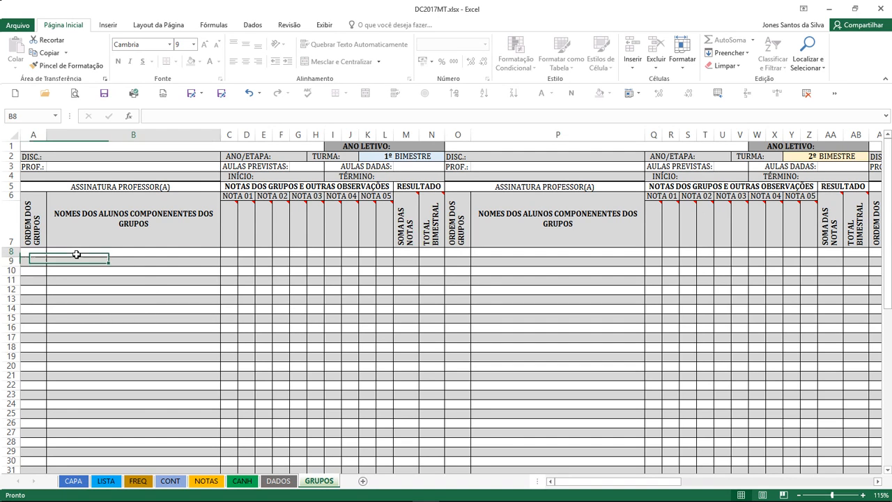
pyautogui.click(67, 271)
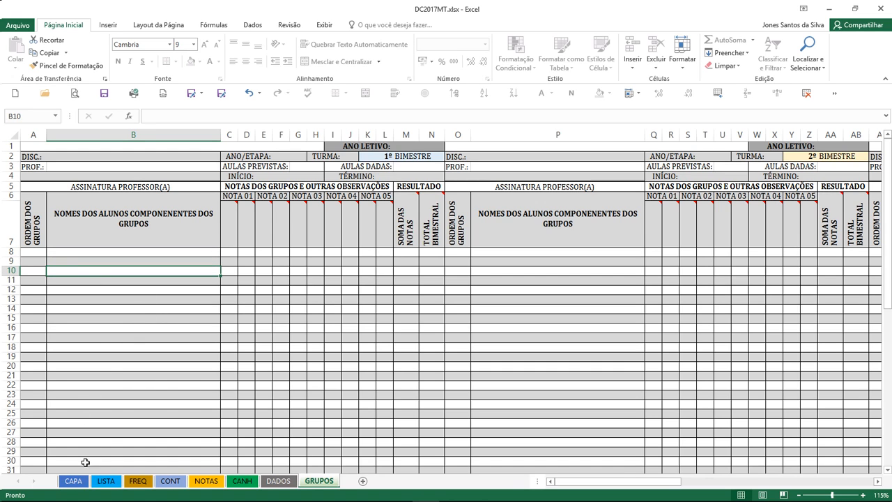
pyautogui.click(73, 481)
pyautogui.scroll(5, 230, 328)
pyautogui.scroll(-3, 230, 328)
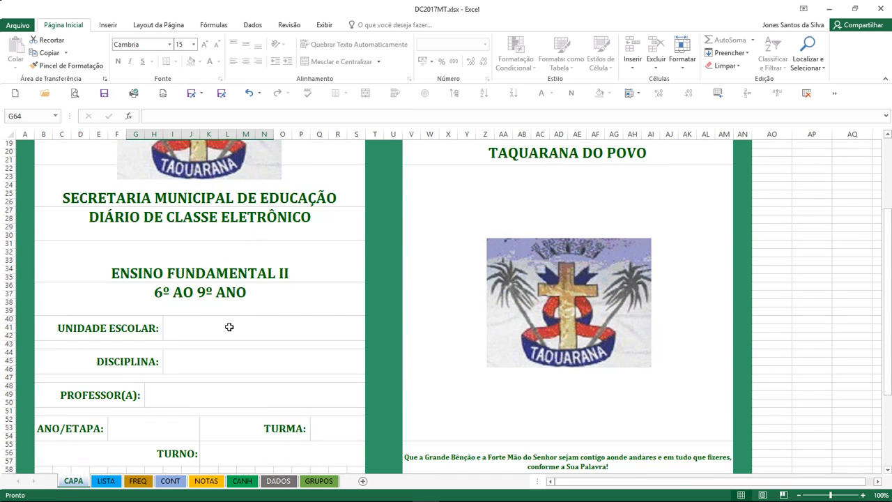
# Step: Enter the school's name, MATEMÁTICA and the teacher's full name in the first three CAPA fields
pyautogui.click(183, 328)
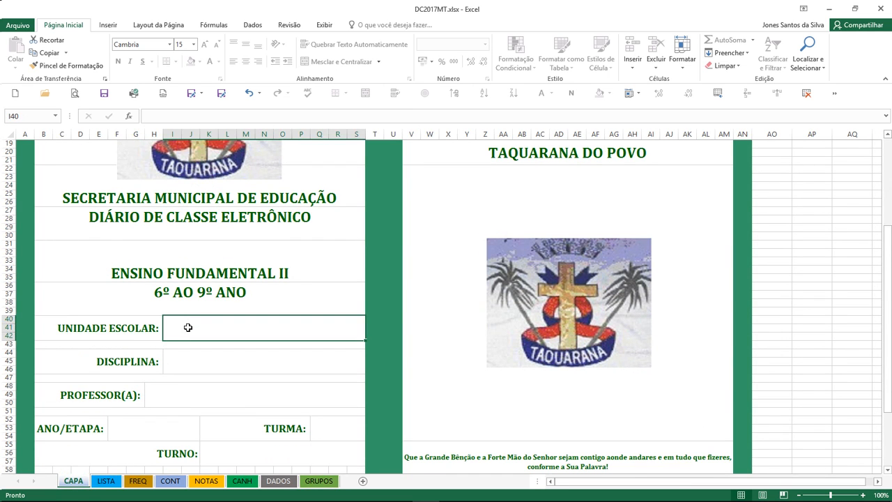
pyautogui.write('E')
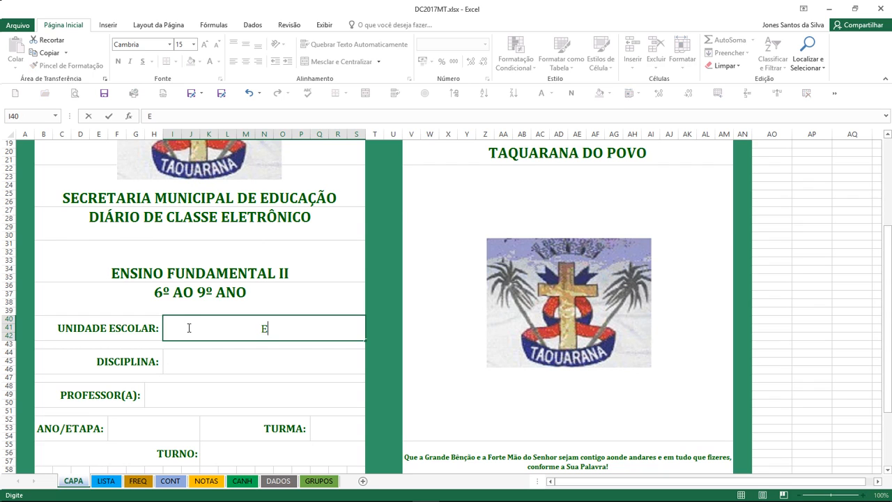
pyautogui.write('MEB MA')
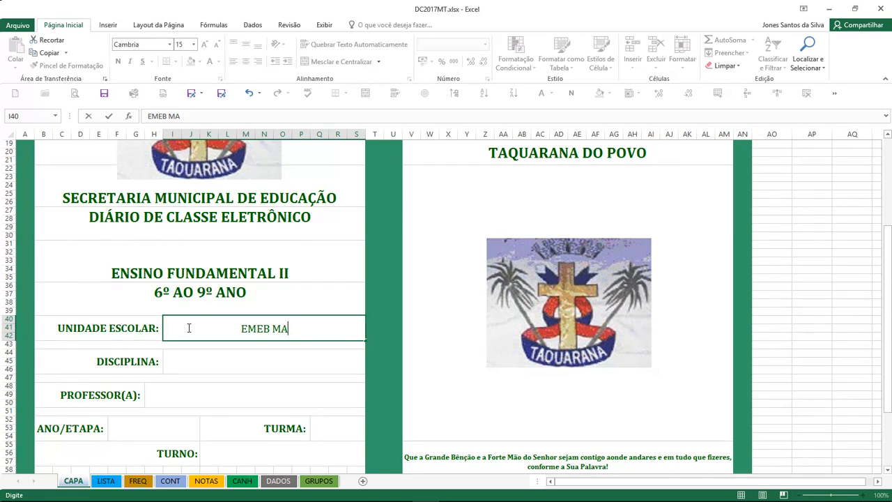
pyautogui.write('RIA IRACÍ')
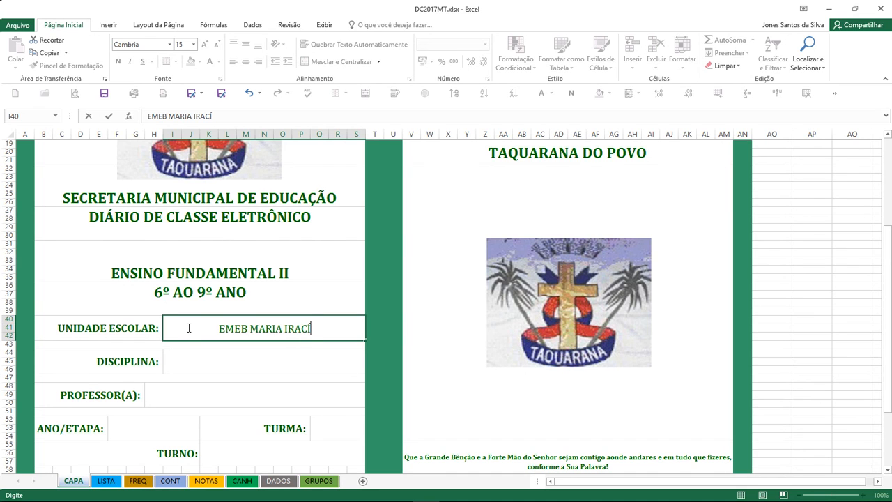
pyautogui.write(' TEÓFILO DE CASTRO')
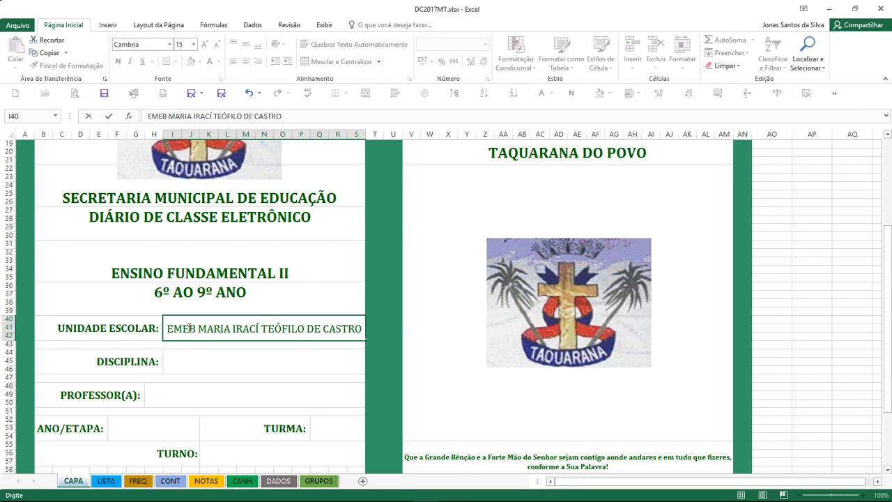
pyautogui.press('Return')
pyautogui.write('MATEMÁTICA')
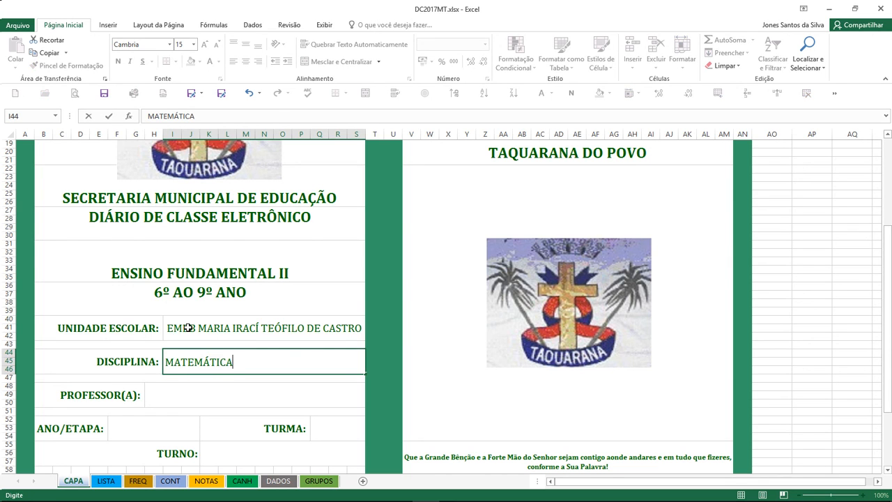
pyautogui.press('Return')
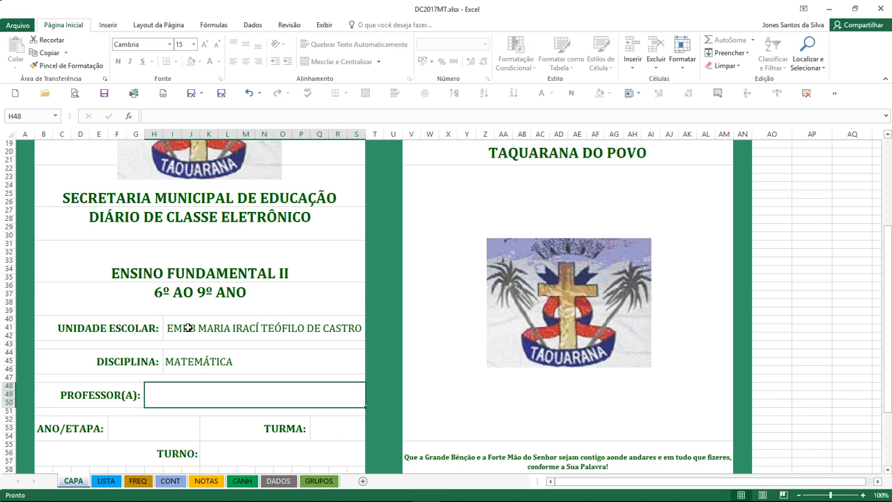
pyautogui.write('JONES SA')
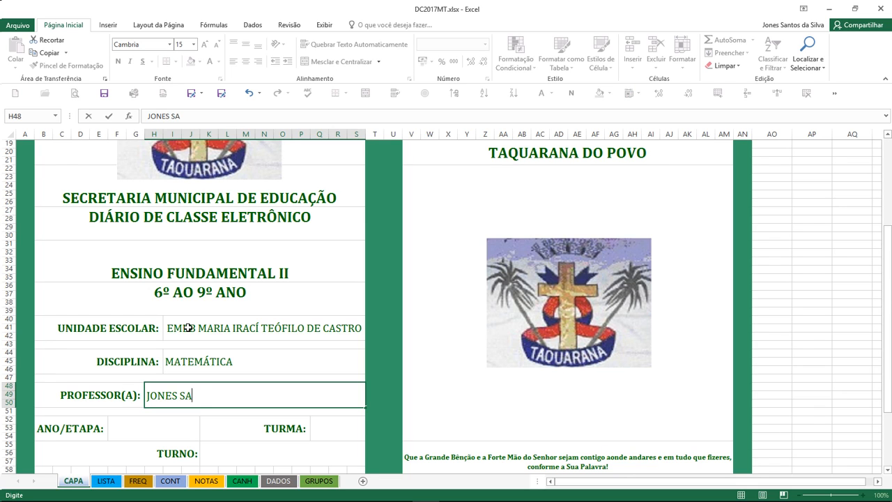
pyautogui.write('NTIO')
pyautogui.write('OS DA')
pyautogui.write(' SILVA')
pyautogui.press('Return')
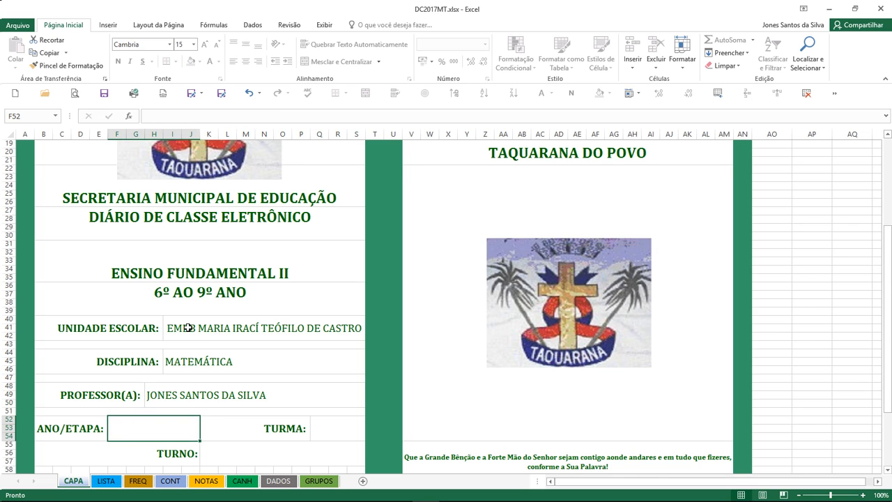
# Step: Fill ANO/ETAPA with 7º ANO, TURMA with "X", TURNO with VESPERTINO and ANO LETIVO with 2017
pyautogui.scroll(-2, 194, 327)
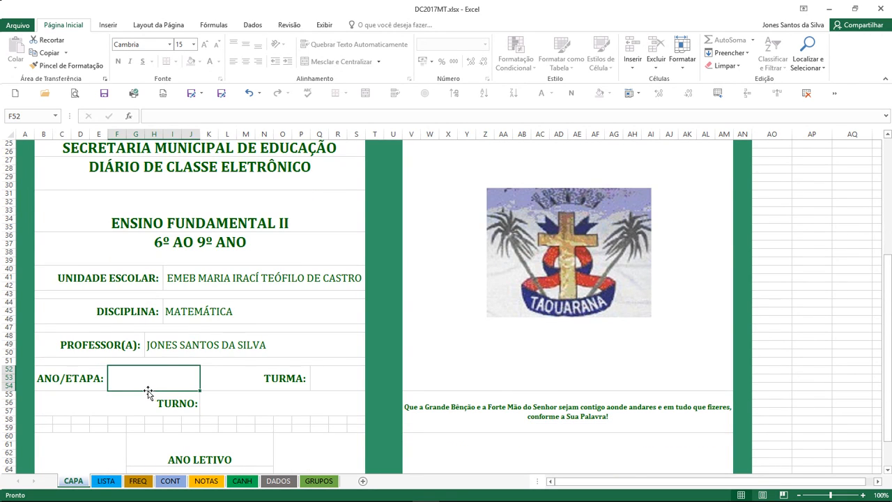
pyautogui.write('7º ANO')
pyautogui.press('Tab')
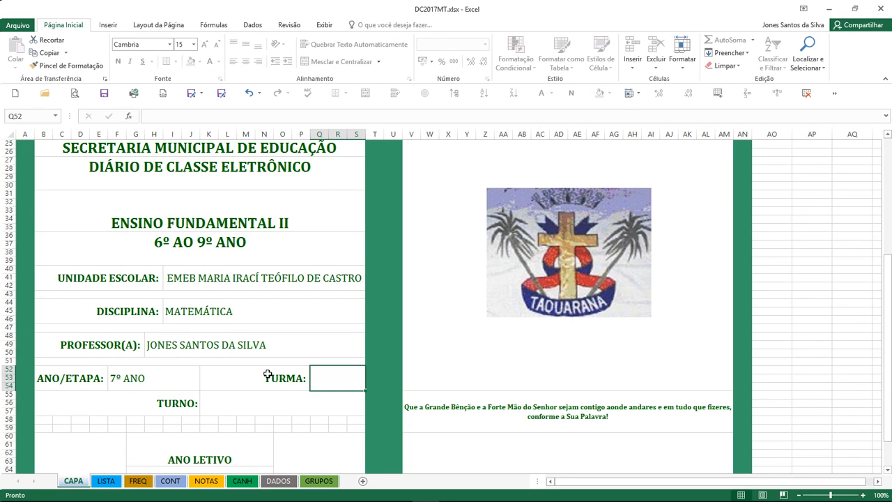
pyautogui.write('"X')
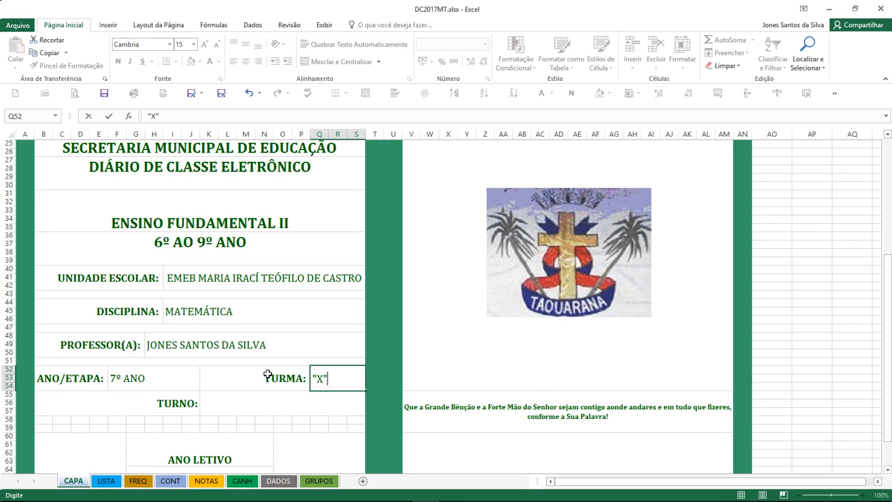
pyautogui.press('Return')
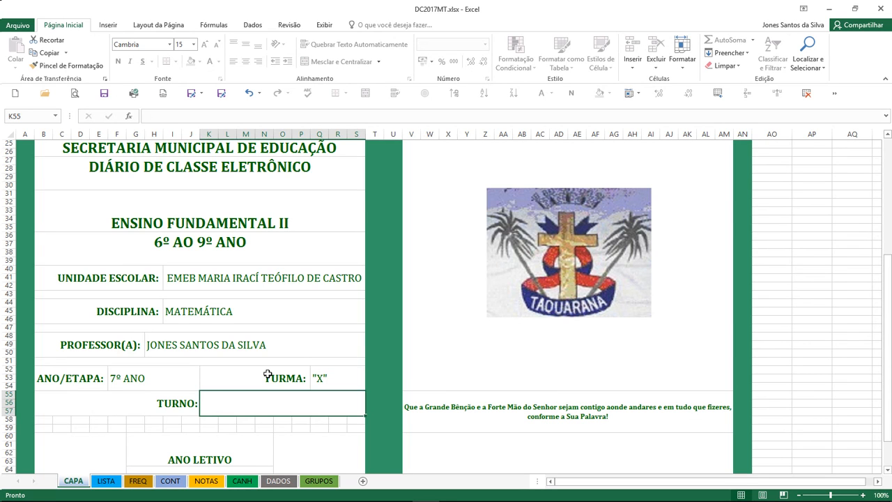
pyautogui.write('VESPERTINO')
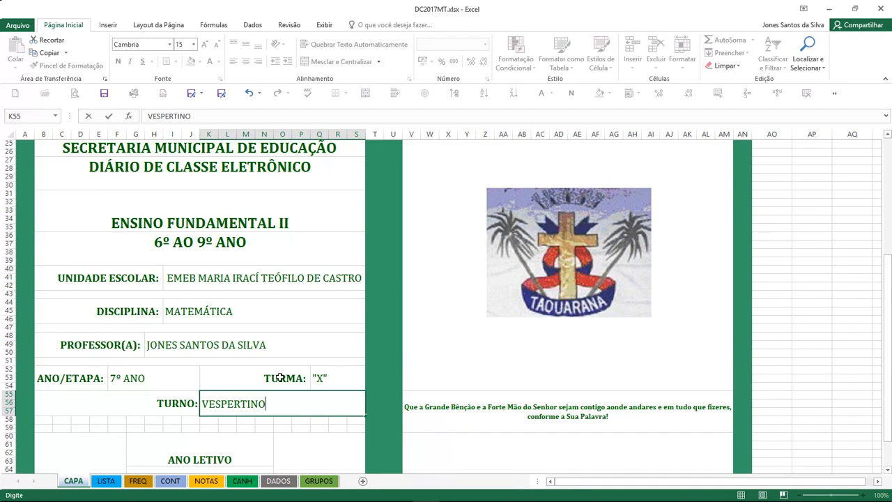
pyautogui.scroll(-3, 244, 383)
pyautogui.click(201, 406)
pyautogui.write('2017')
pyautogui.press('Return')
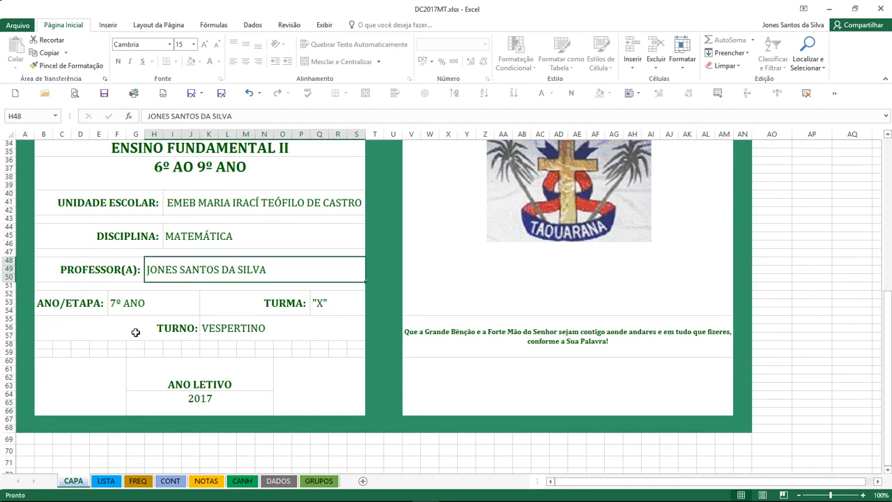
pyautogui.scroll(6, 135, 332)
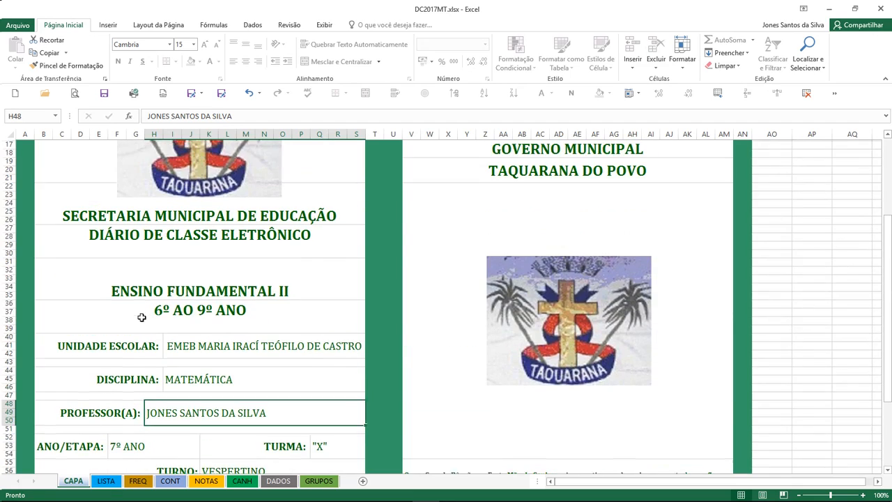
# Step: Switch to the LISTA sheet and scroll through the empty student list
pyautogui.click(106, 481)
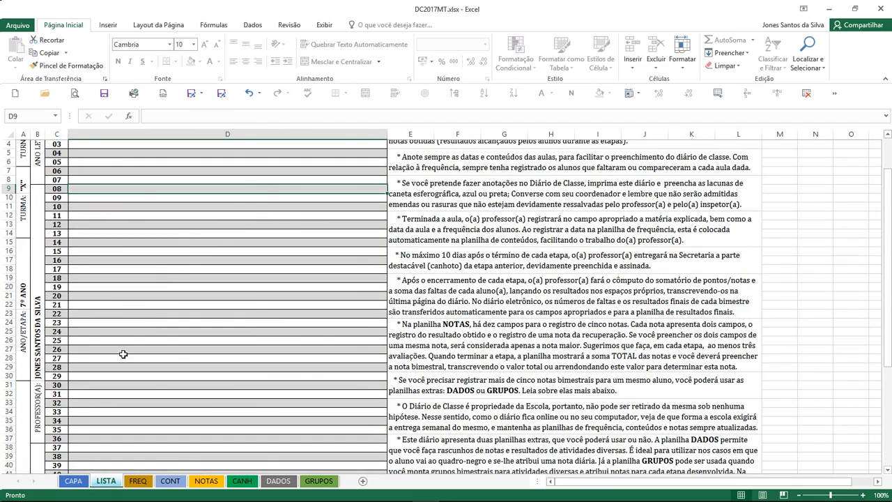
pyautogui.scroll(1, 45, 216)
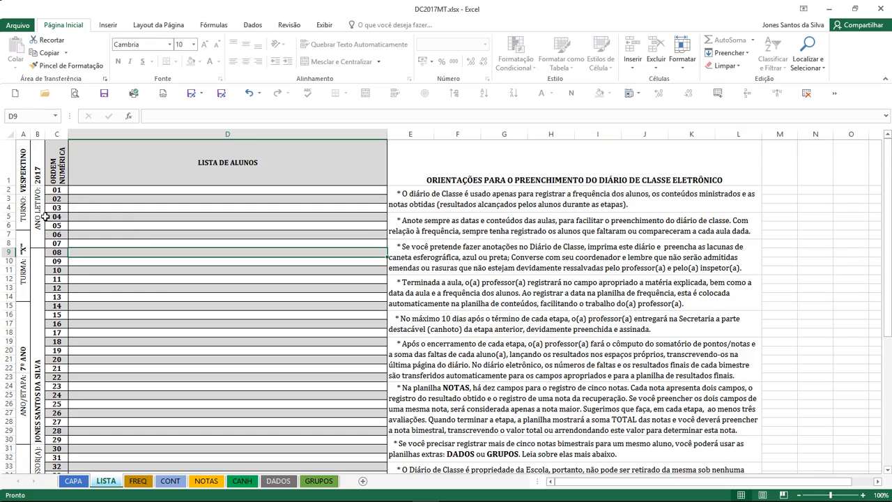
pyautogui.scroll(-9, 22, 193)
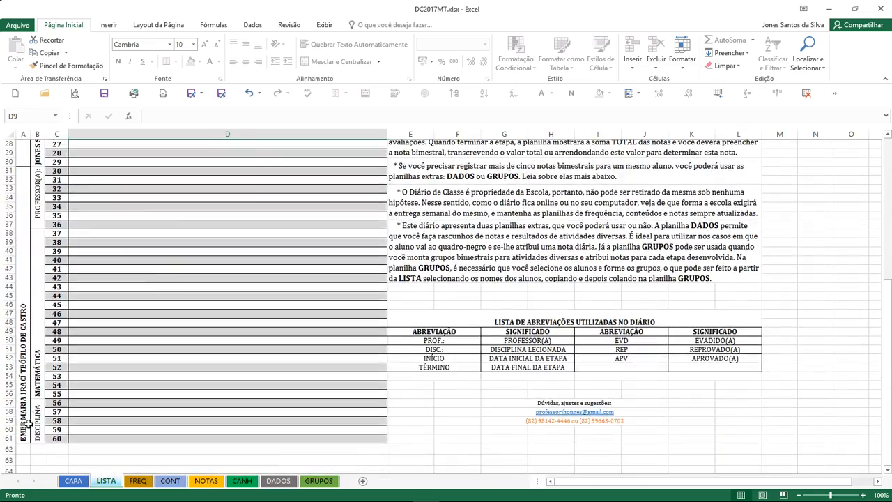
pyautogui.scroll(3, 42, 373)
pyautogui.scroll(2, 42, 374)
pyautogui.scroll(-5, 41, 365)
pyautogui.scroll(9, 22, 374)
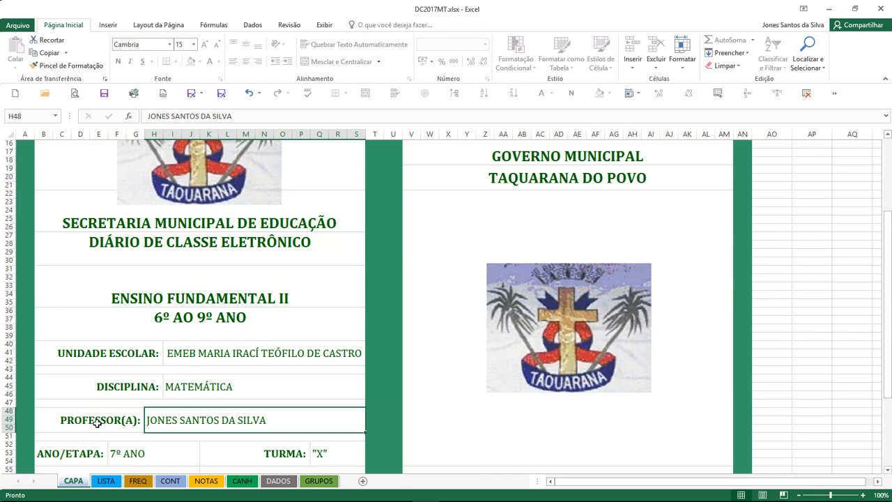
# Step: Clear the UNIDADE ESCOLAR name on the CAPA cover and check LISTA for the effect
pyautogui.click(72, 481)
pyautogui.click(213, 358)
pyautogui.press('Delete')
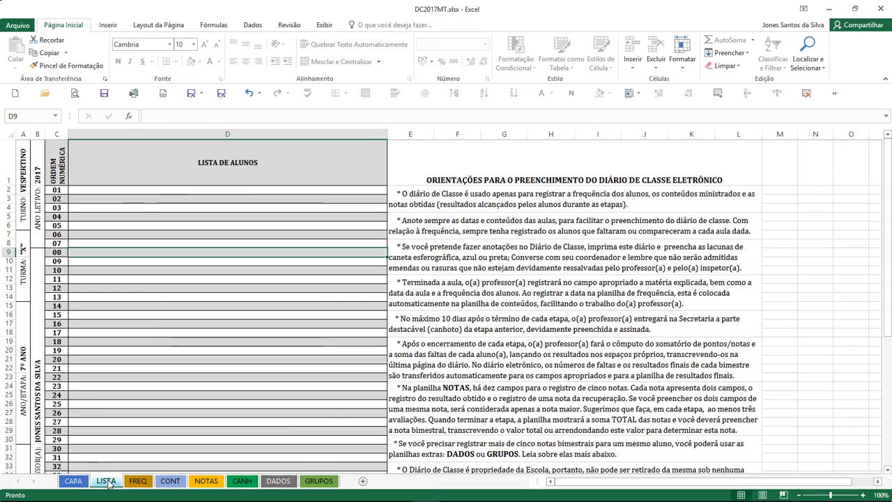
pyautogui.click(108, 482)
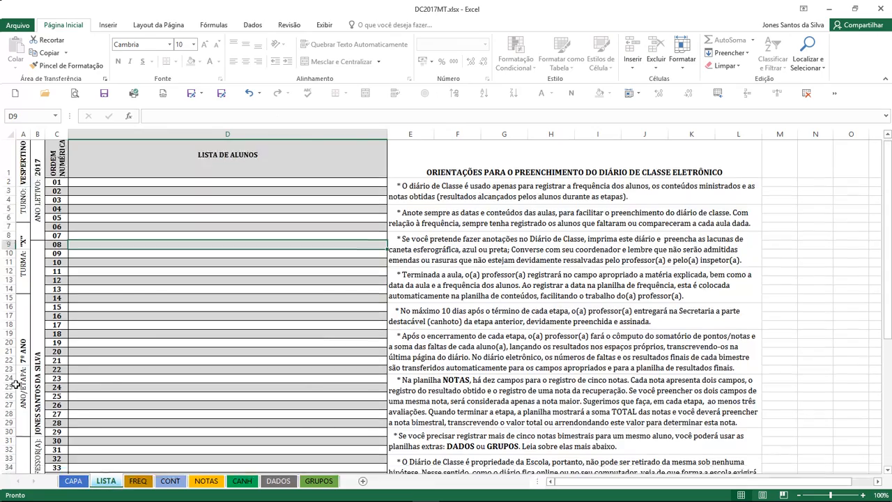
pyautogui.scroll(-3, 43, 388)
pyautogui.scroll(9, 38, 390)
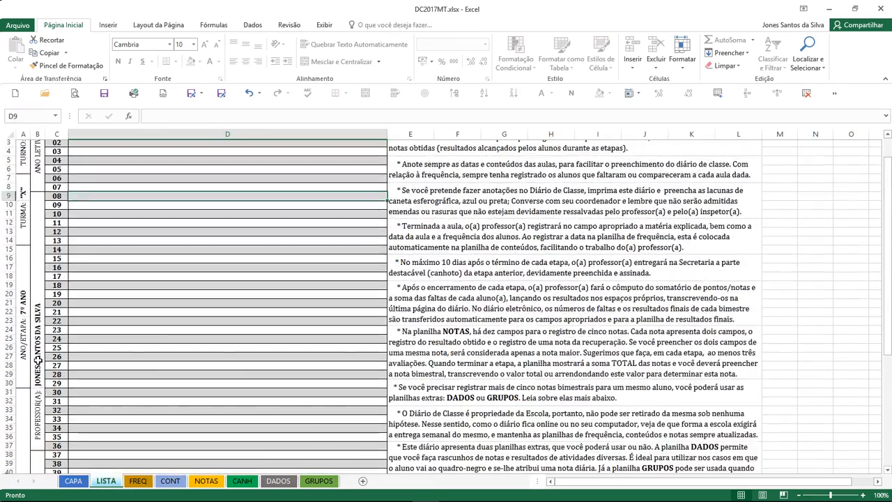
pyautogui.scroll(-4, 32, 332)
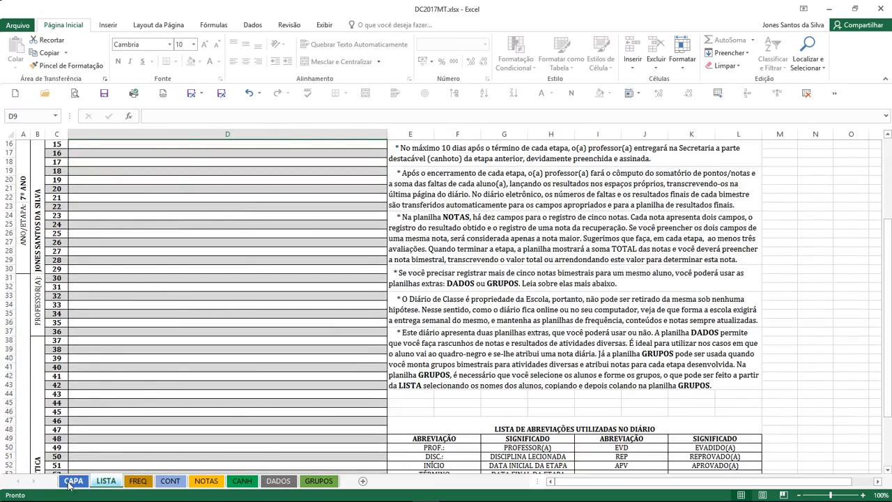
# Step: Undo to restore the cover's school unit name, then select D2 and D3 on LISTA
pyautogui.click(73, 480)
pyautogui.hotkey('ctrl', 'z')
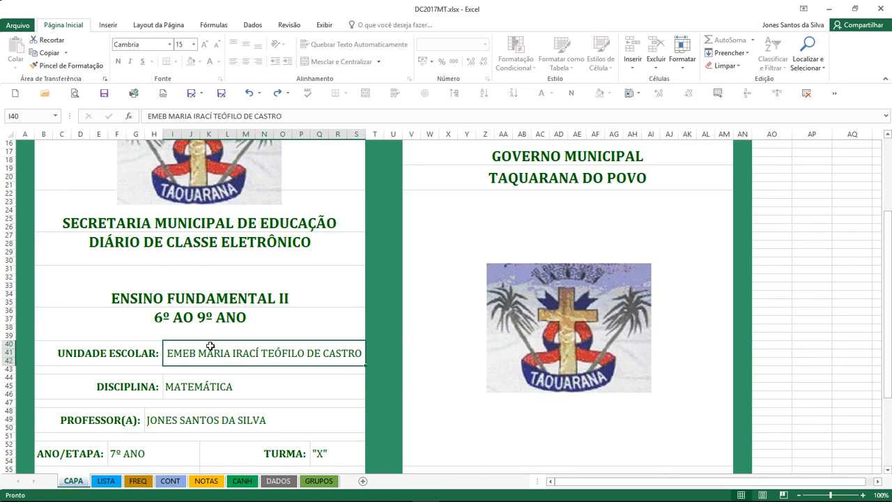
pyautogui.click(106, 481)
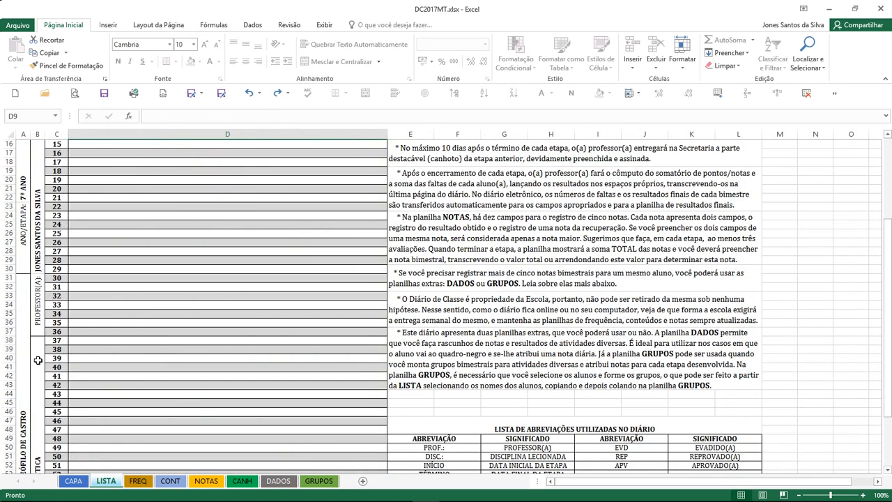
pyautogui.scroll(-2, 36, 360)
pyautogui.scroll(-2, 36, 361)
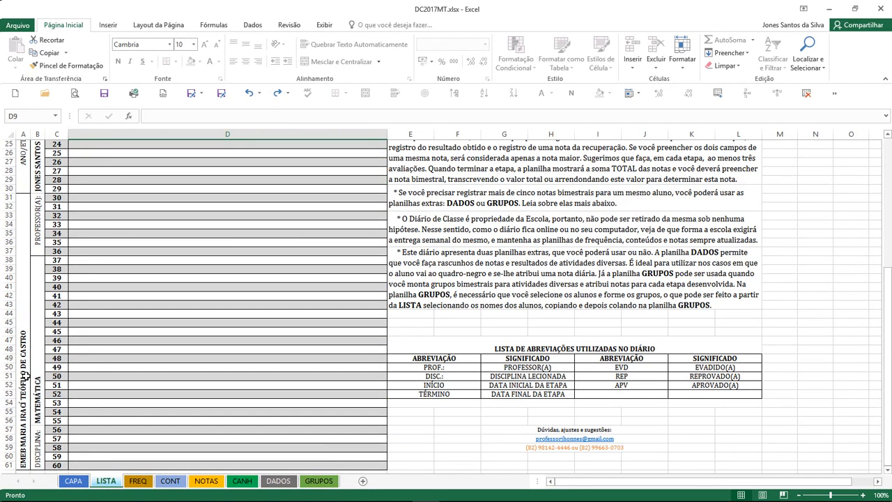
pyautogui.scroll(3, 26, 376)
pyautogui.scroll(5, 26, 375)
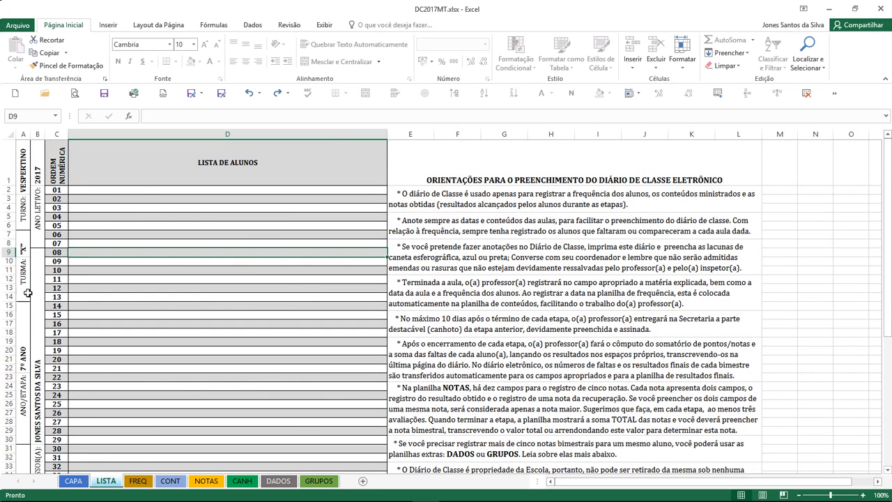
pyautogui.click(112, 189)
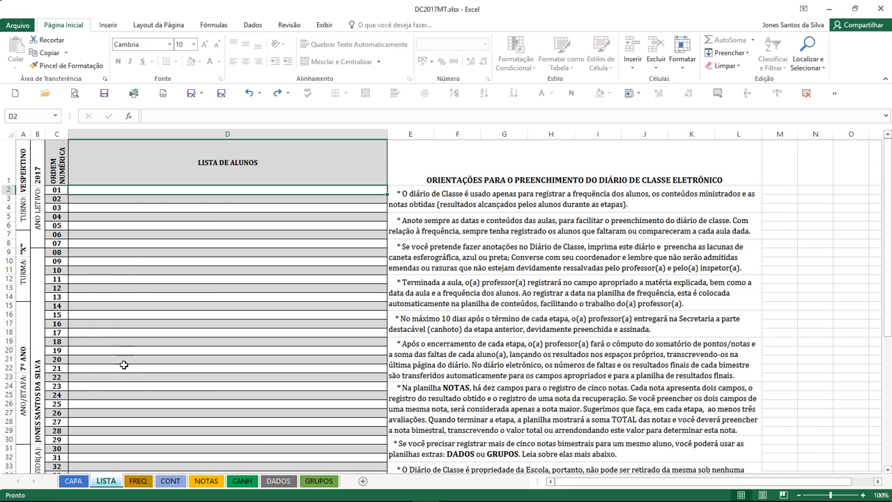
pyautogui.click(137, 201)
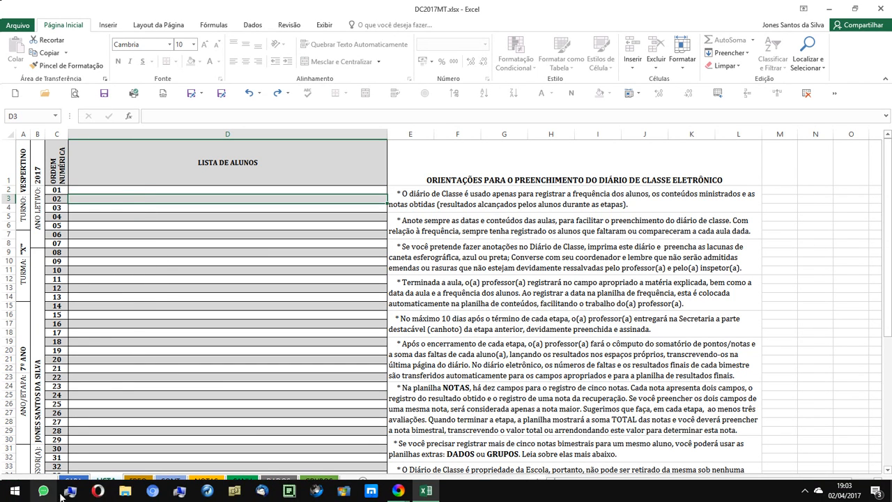
# Step: In XYplorer, go through EDITANDO > DIÁRIOS DE CLASSE > 2017 > LISTAS and open the first Listas de Alunos 2017 file
pyautogui.click(72, 492)
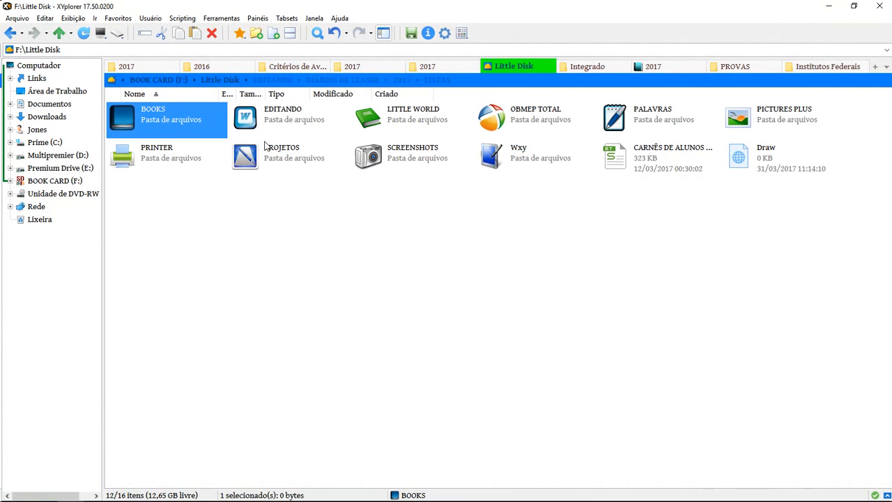
pyautogui.doubleClick(271, 123)
pyautogui.doubleClick(519, 122)
pyautogui.click(418, 120)
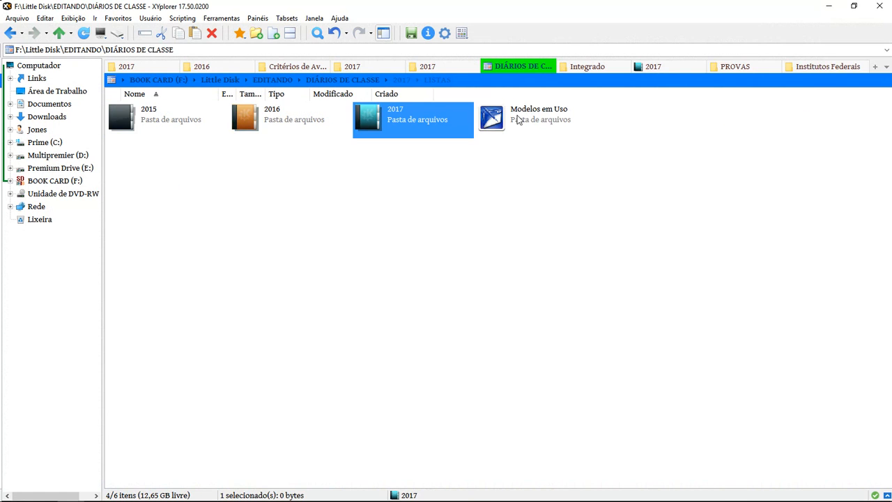
pyautogui.doubleClick(408, 122)
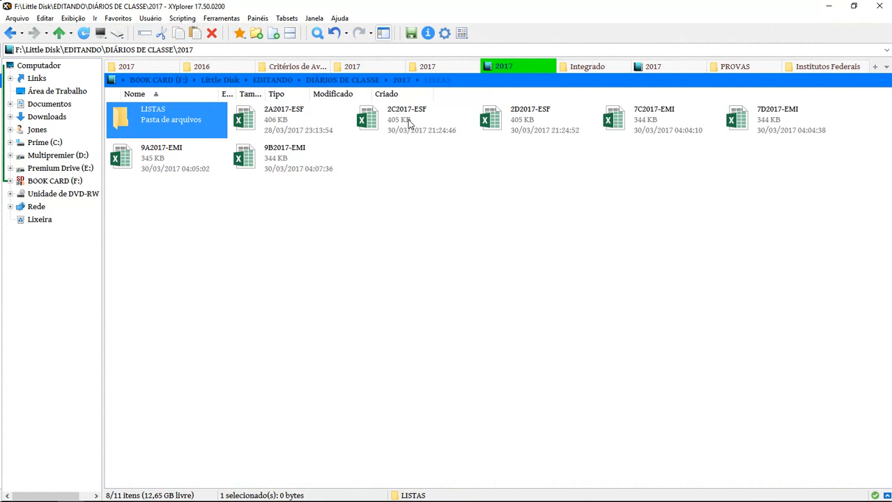
pyautogui.doubleClick(158, 124)
pyautogui.doubleClick(155, 120)
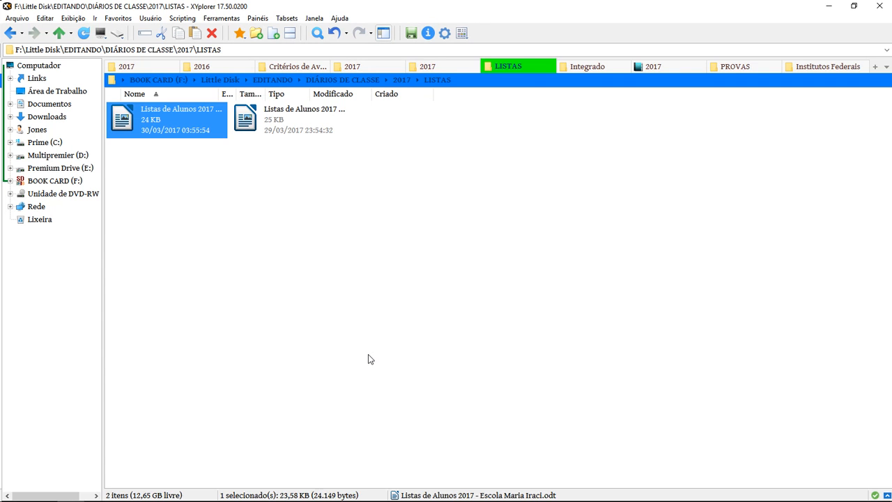
# Step: Bring DC2017MT.xlsx forward, select D2 on LISTA, then switch to the Writer student-list document
pyautogui.moveTo(320, 487)
pyautogui.click(425, 491)
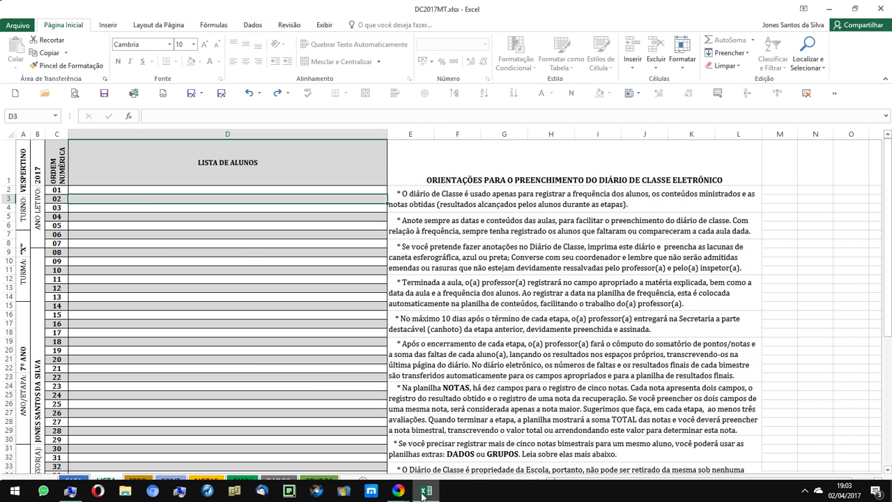
pyautogui.click(159, 206)
pyautogui.click(155, 189)
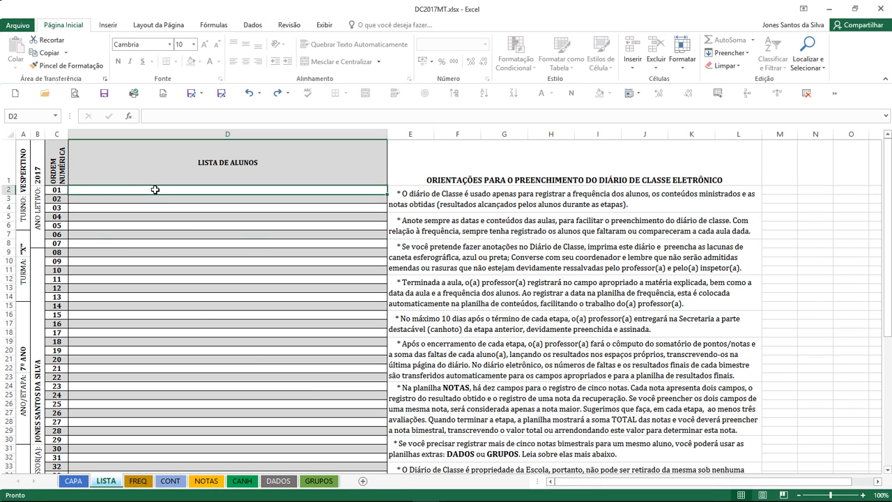
pyautogui.moveTo(419, 496)
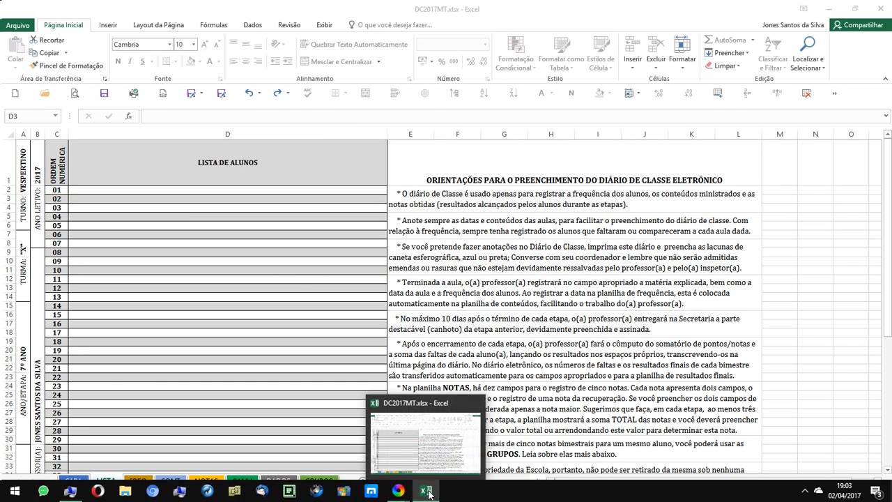
pyautogui.click(426, 491)
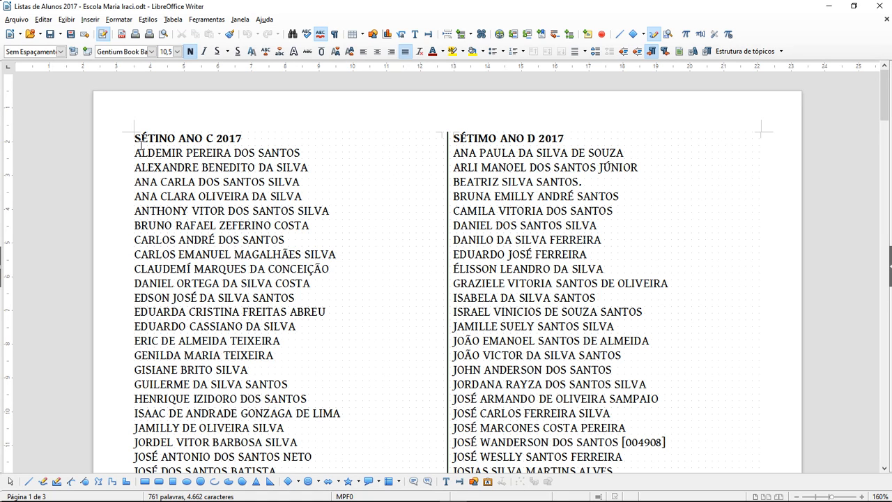
# Step: Select and copy the full SÉTINO ANO C 2017 student name column in Writer
pyautogui.moveTo(129, 157); pyautogui.dragTo(303, 401)
pyautogui.scroll(10, 239, 283)
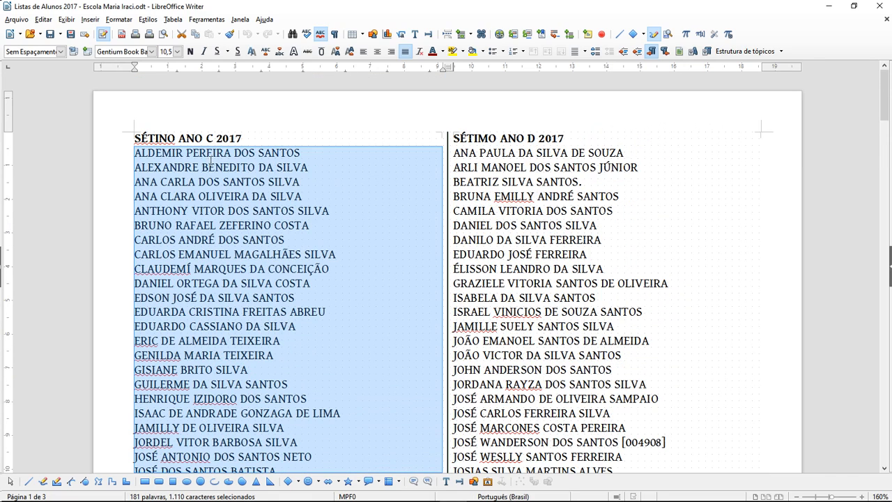
pyautogui.rightClick(209, 150)
pyautogui.click(244, 171)
pyautogui.scroll(-8, 273, 318)
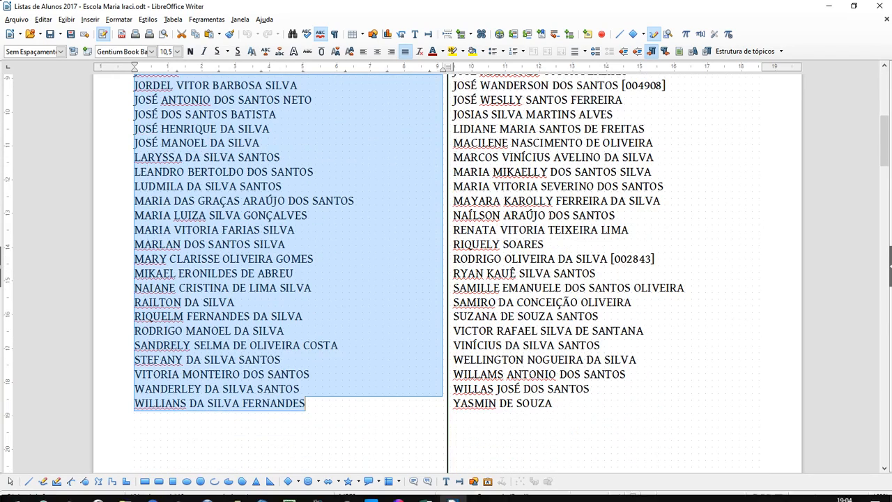
# Step: Paste the copied names into LISTA cell D2 using Colar Especial as Texto unicode
pyautogui.click(426, 490)
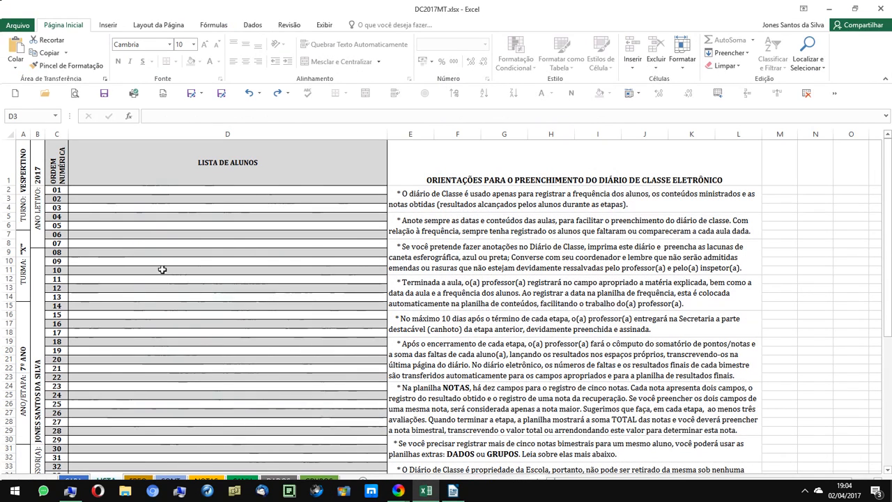
pyautogui.click(93, 189)
pyautogui.click(111, 200)
pyautogui.click(93, 190)
pyautogui.rightClick(91, 190)
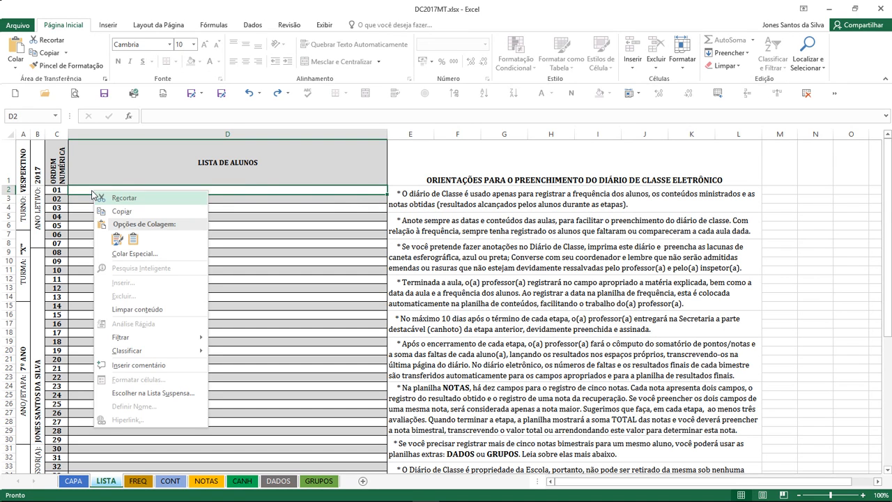
pyautogui.click(132, 254)
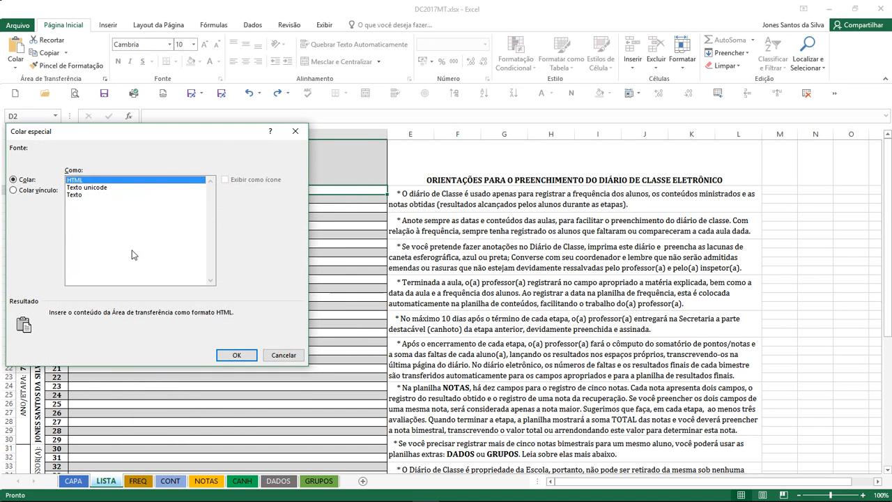
pyautogui.click(89, 188)
pyautogui.click(82, 196)
pyautogui.click(95, 188)
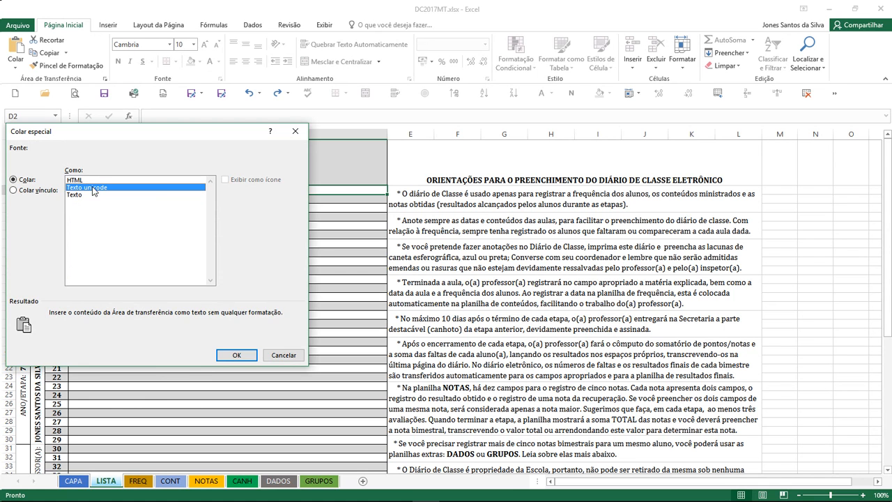
pyautogui.click(230, 355)
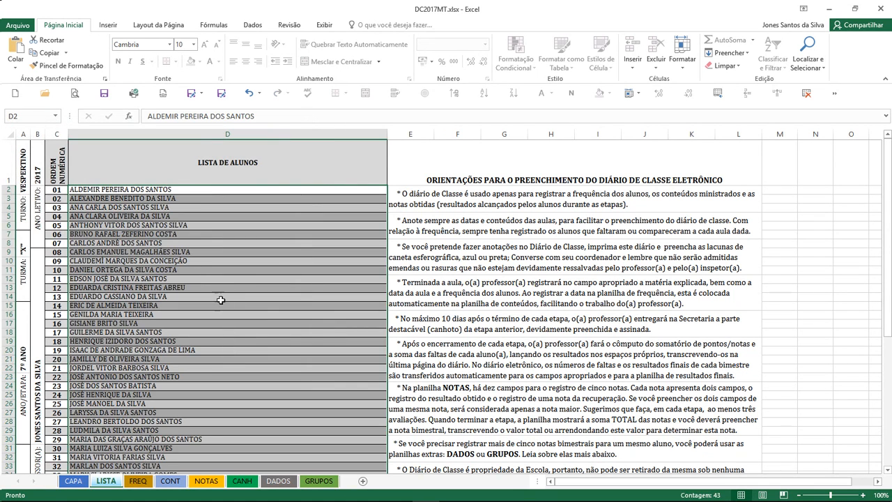
pyautogui.click(219, 287)
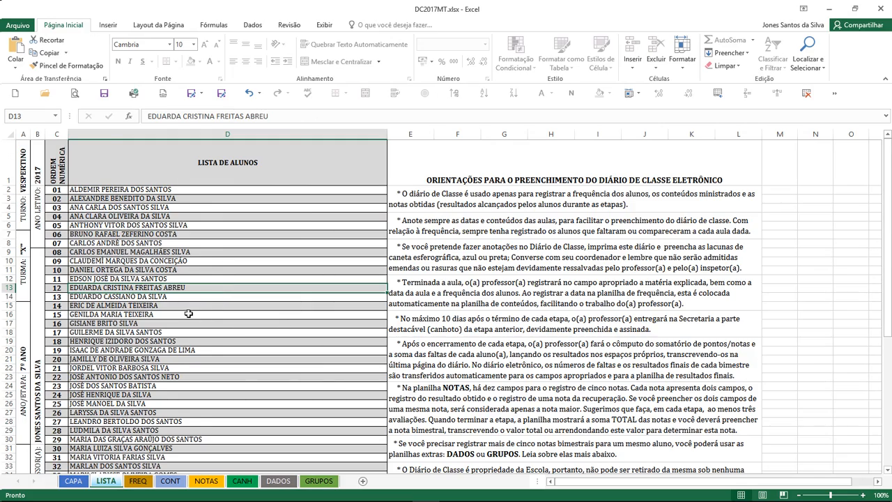
# Step: Scroll the filled LISTA sheet and check the names on the FREQ attendance sheet
pyautogui.scroll(-2, 139, 377)
pyautogui.scroll(2, 138, 366)
pyautogui.scroll(-6, 137, 286)
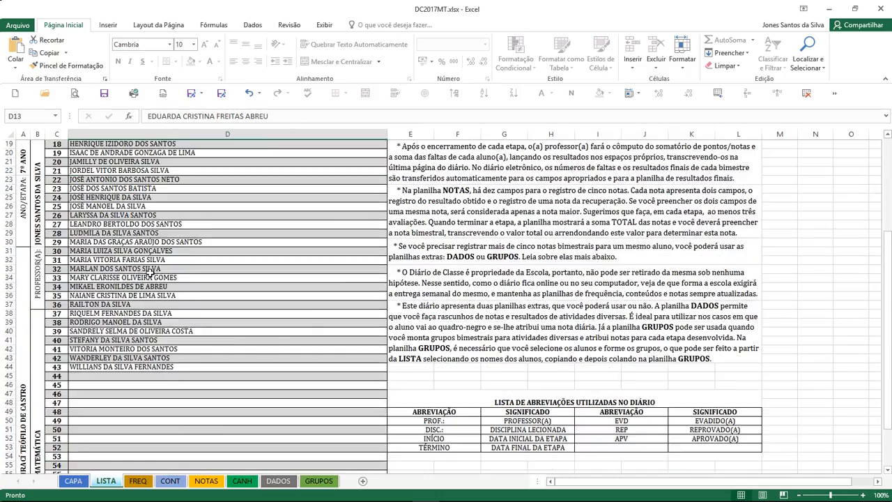
pyautogui.scroll(6, 202, 300)
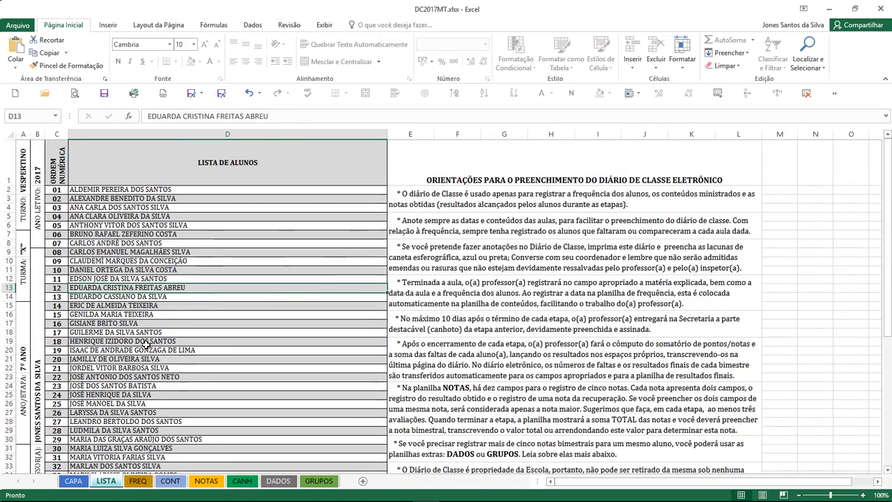
pyautogui.click(138, 480)
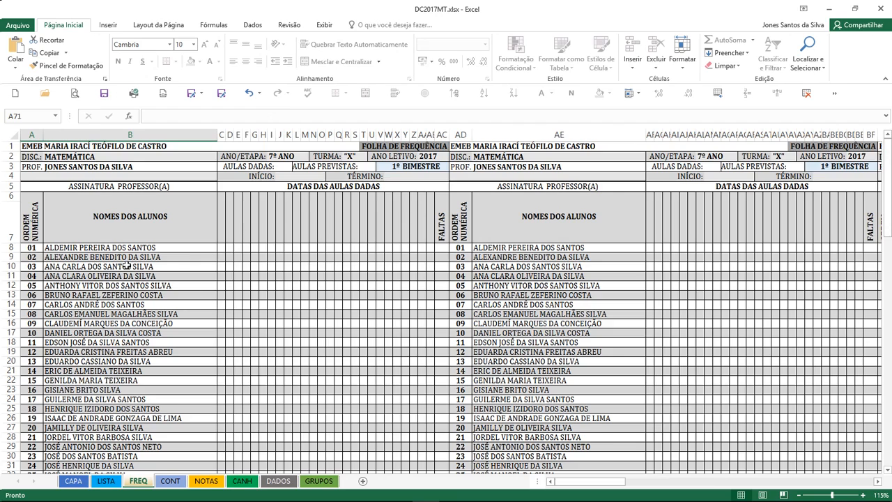
pyautogui.scroll(-8, 155, 256)
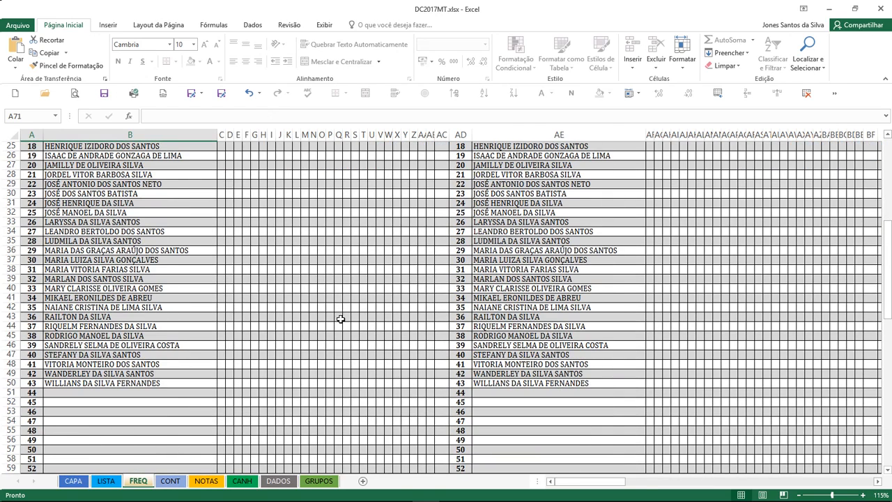
# Step: Review the CONT, NOTAS, CANH and DADOS sheets, ending on GRUPOS
pyautogui.click(169, 480)
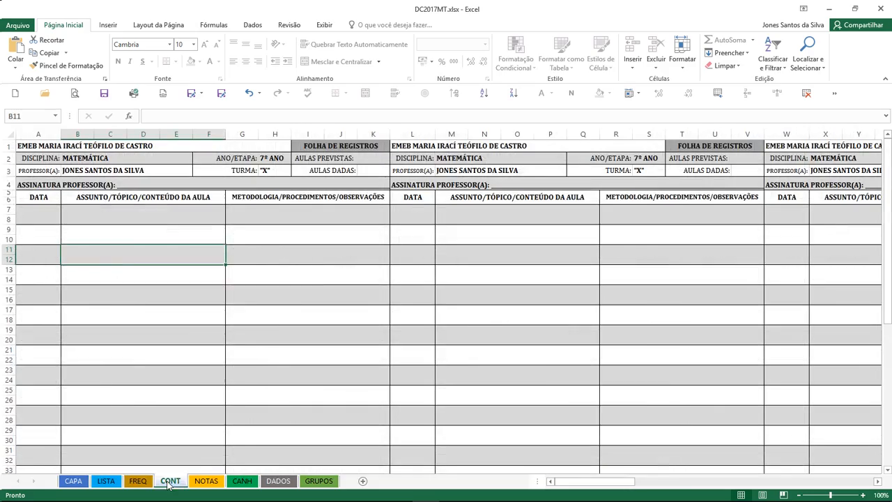
pyautogui.click(206, 481)
pyautogui.scroll(-6, 219, 371)
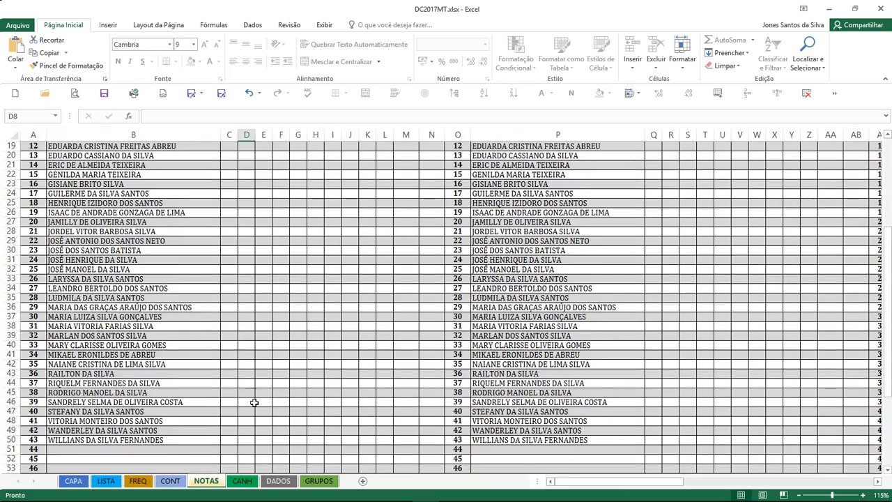
pyautogui.click(237, 481)
pyautogui.scroll(-7, 250, 371)
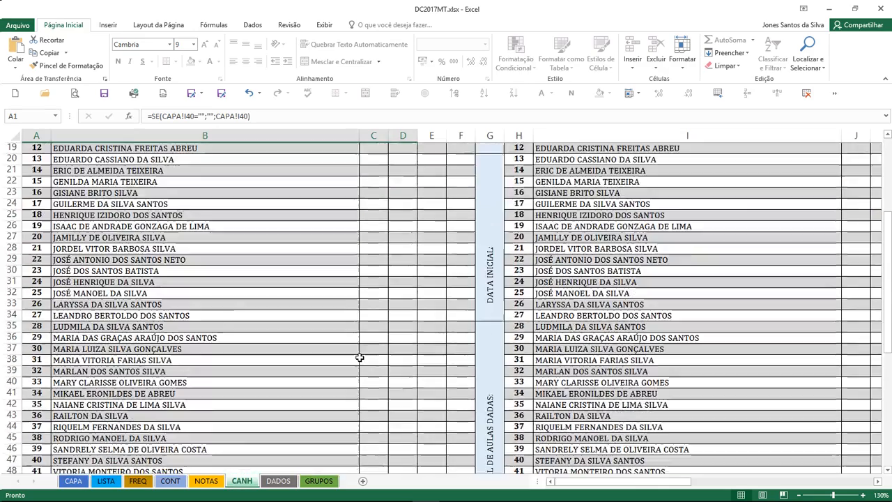
pyautogui.click(277, 480)
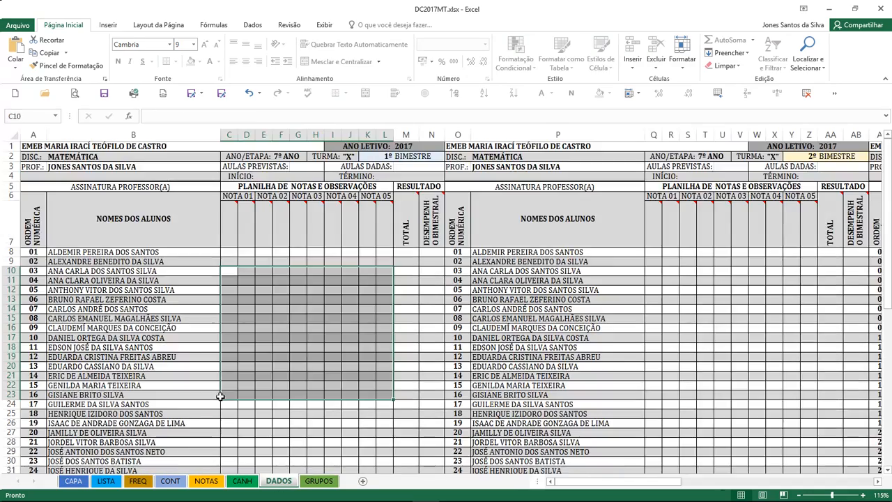
pyautogui.scroll(-3, 232, 423)
pyautogui.click(258, 301)
pyautogui.scroll(3, 258, 301)
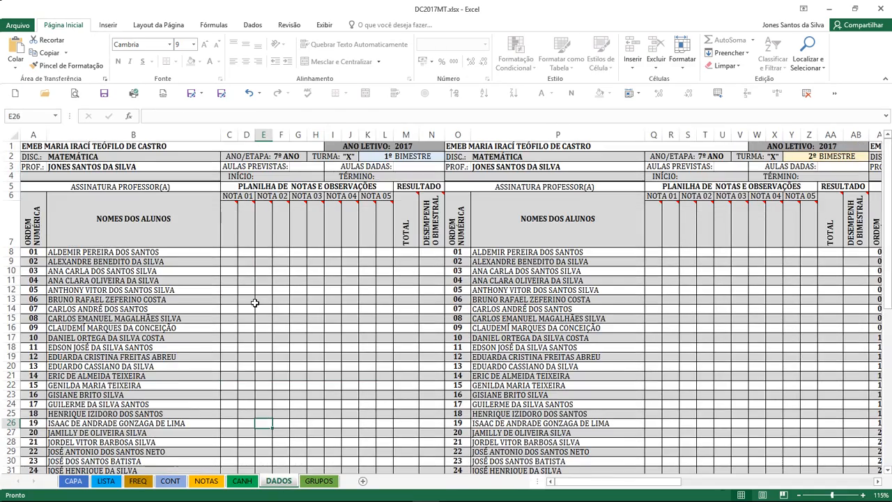
pyautogui.scroll(-7, 255, 261)
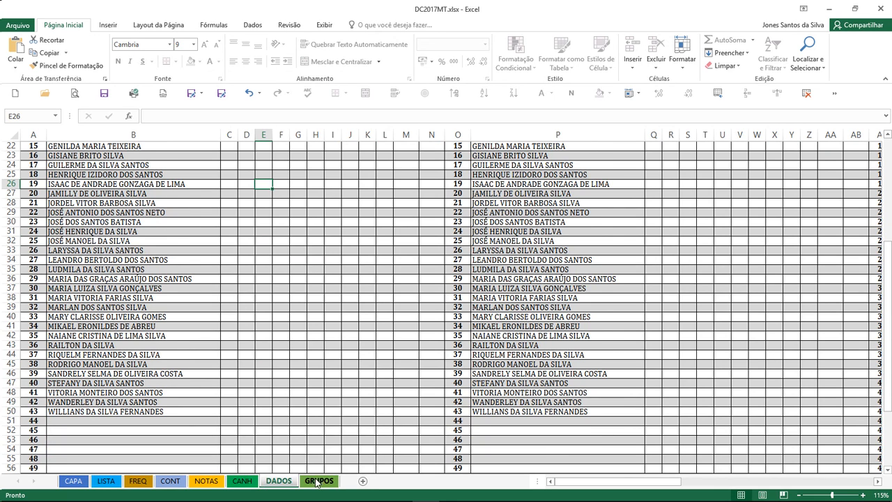
pyautogui.click(317, 481)
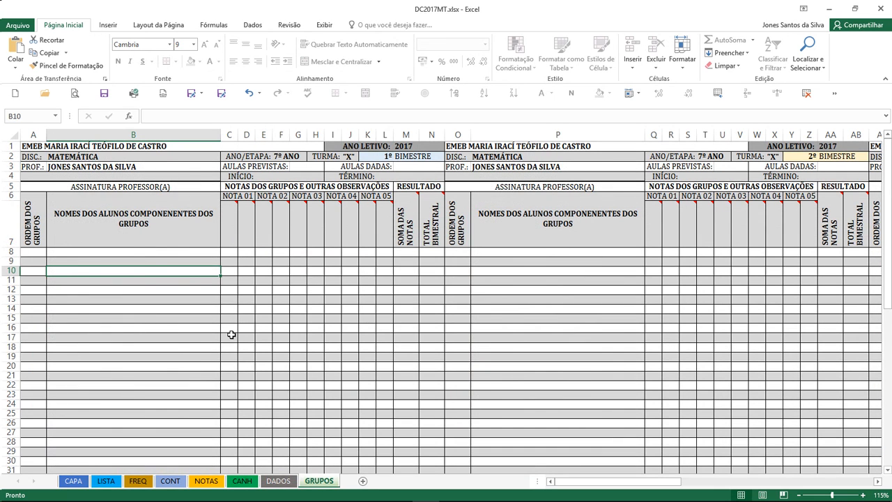
pyautogui.click(165, 263)
pyautogui.scroll(-3, 161, 282)
pyautogui.scroll(-3, 159, 290)
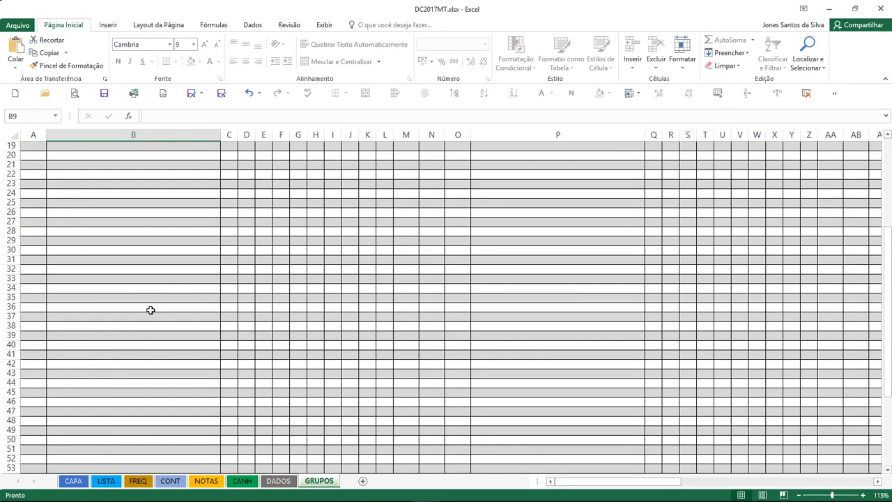
pyautogui.scroll(-3, 147, 335)
pyautogui.scroll(9, 182, 317)
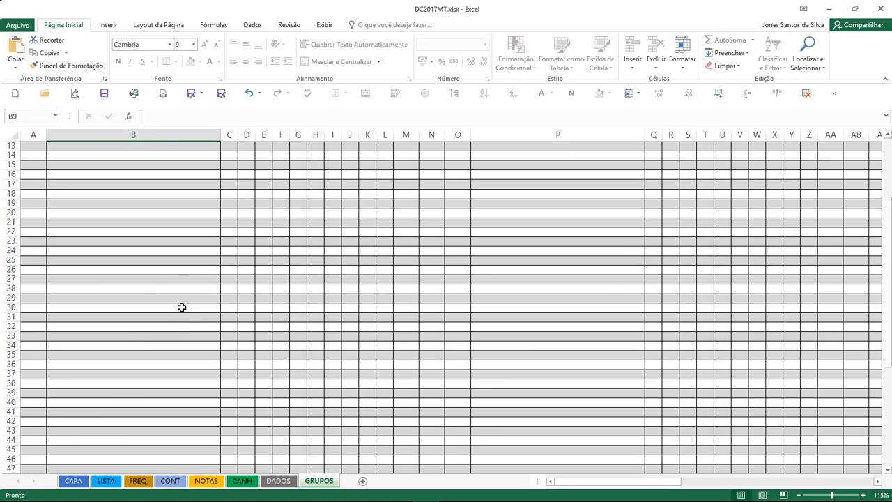
pyautogui.click(239, 263)
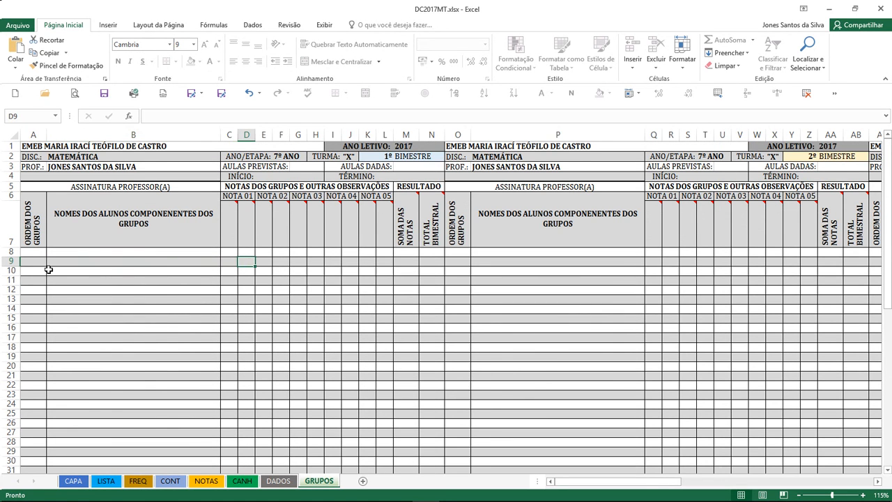
pyautogui.click(302, 282)
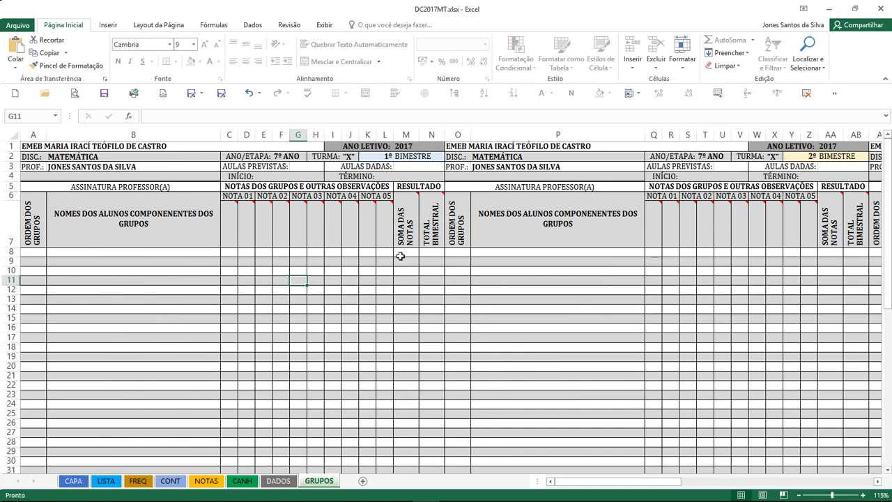
pyautogui.moveTo(227, 254); pyautogui.dragTo(282, 263)
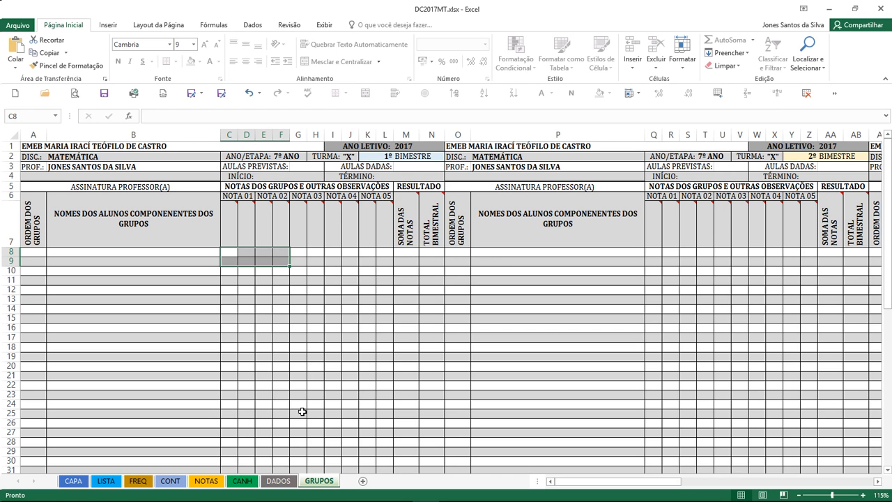
# Step: On FREQ, enter lesson dates 06/03/2017 three times and 10/03/2017 three times in C6:H6
pyautogui.click(138, 482)
pyautogui.scroll(8, 237, 300)
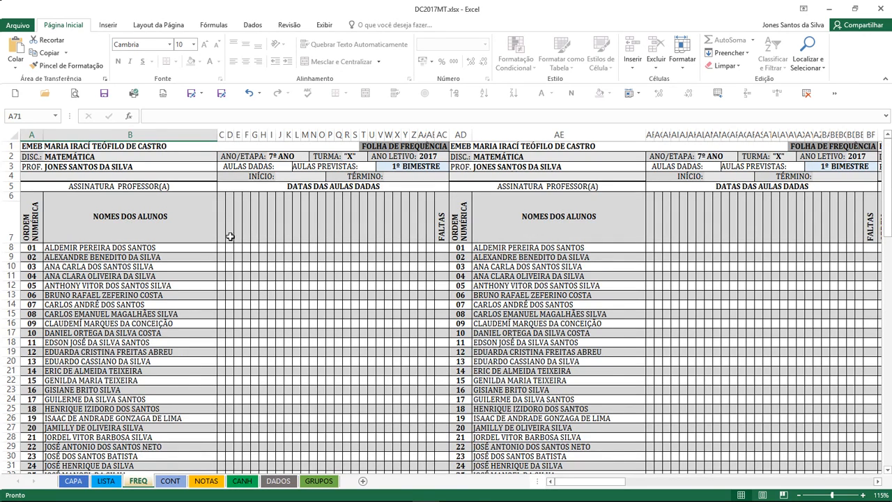
pyautogui.click(221, 231)
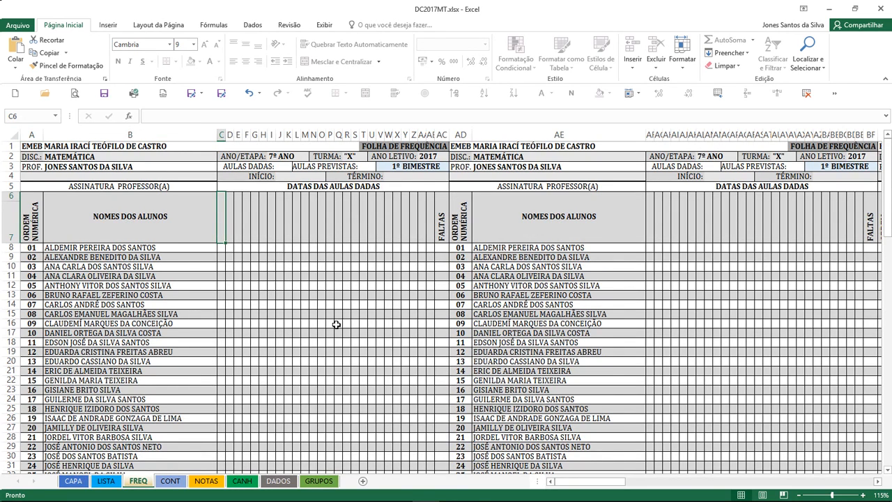
pyautogui.write('06')
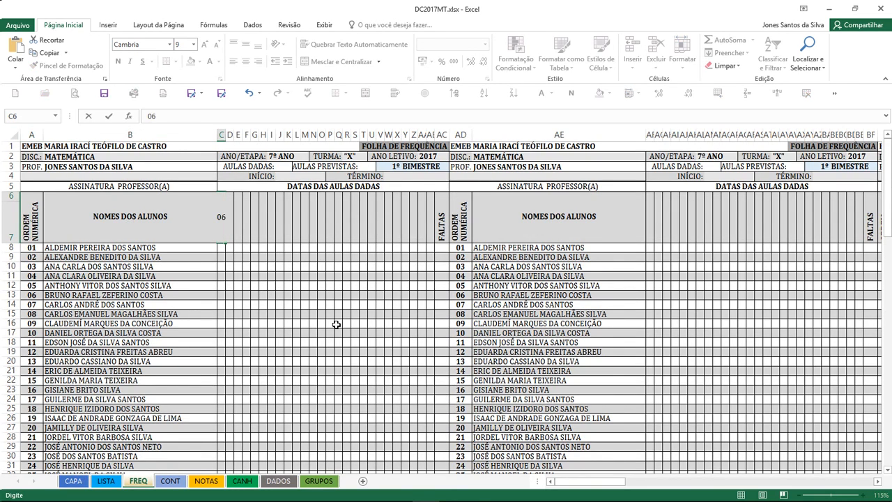
pyautogui.write('/3')
pyautogui.press('Tab')
pyautogui.write('6/03')
pyautogui.press('Tab')
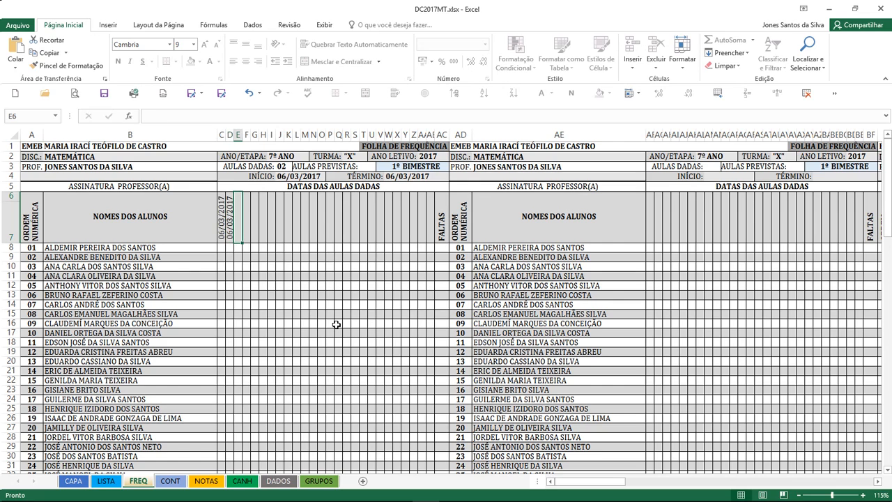
pyautogui.write('6/')
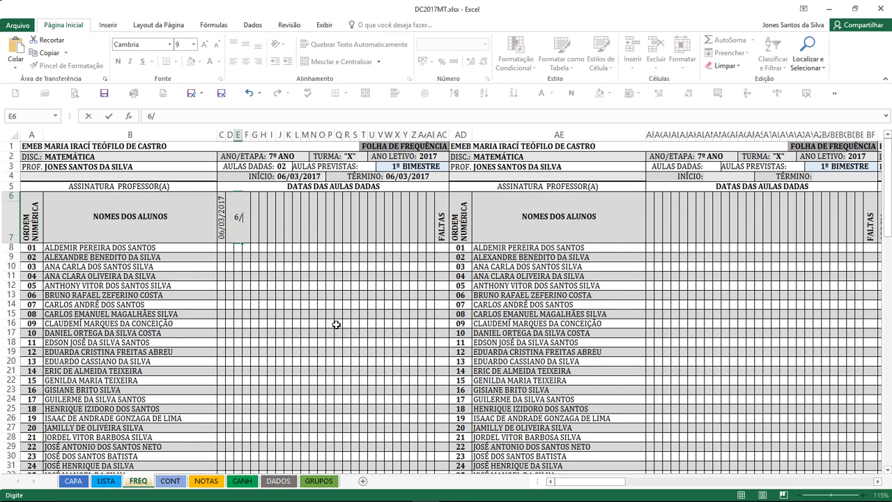
pyautogui.write('03')
pyautogui.press('Tab')
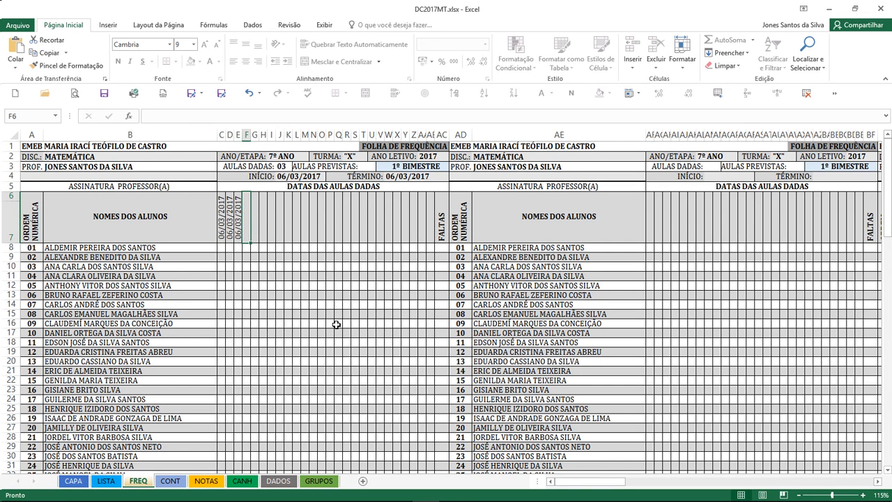
pyautogui.write('10/3')
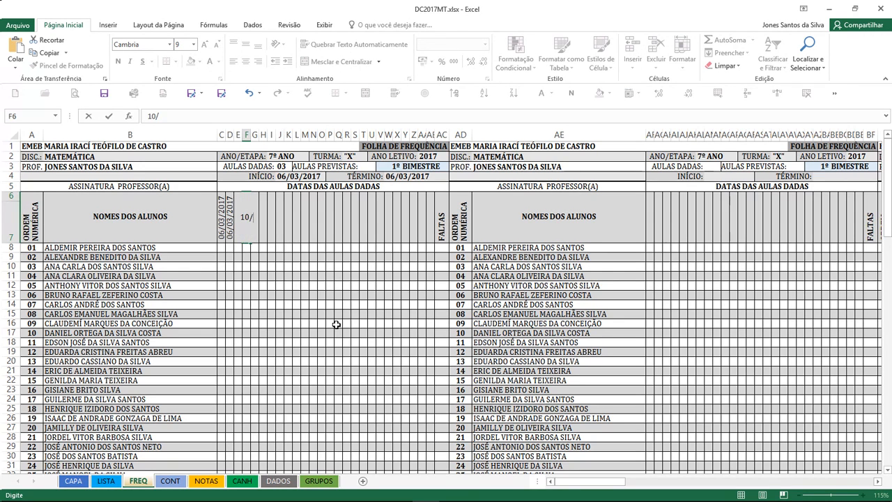
pyautogui.press('Tab')
pyautogui.write('10/03')
pyautogui.press('Tab')
pyautogui.write('10/03')
pyautogui.press('Tab')
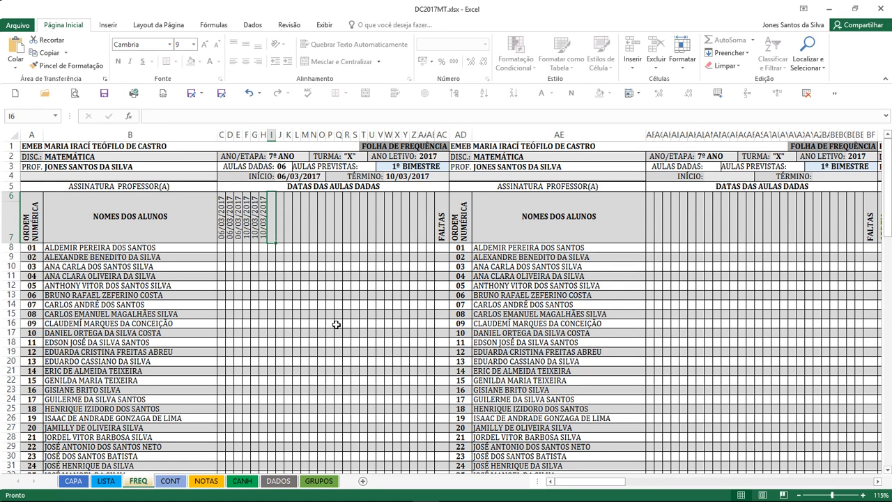
# Step: Add 17/03 twice, 19/03 and 26/03/2017 in I6:L6, deleting the extra date in M6
pyautogui.write('1')
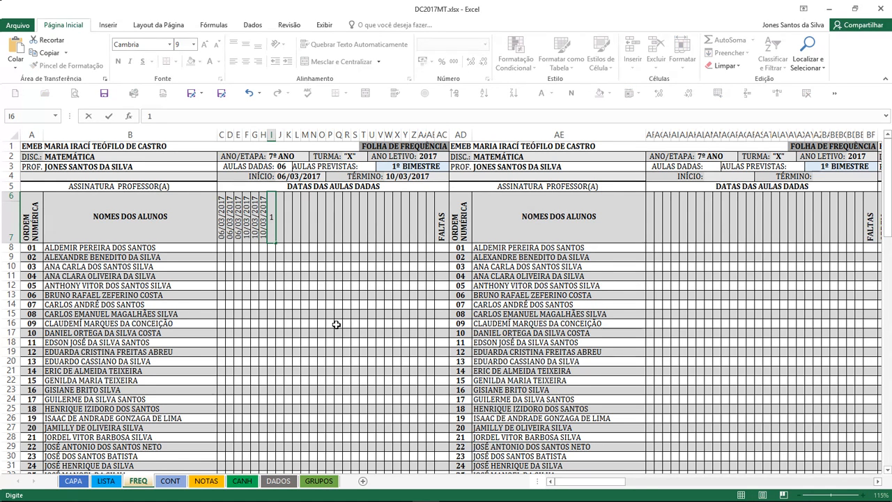
pyautogui.write('7/3')
pyautogui.press('Tab')
pyautogui.write('17/3')
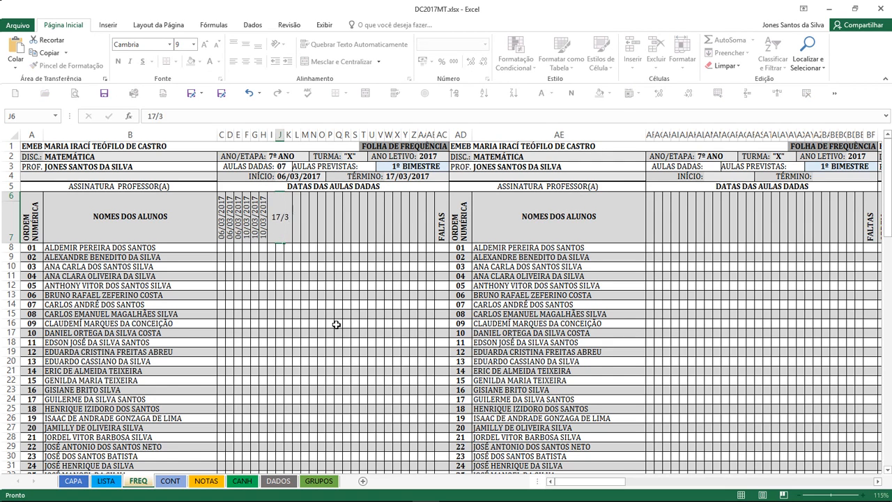
pyautogui.press('Tab')
pyautogui.write('19/3')
pyautogui.press('Tab')
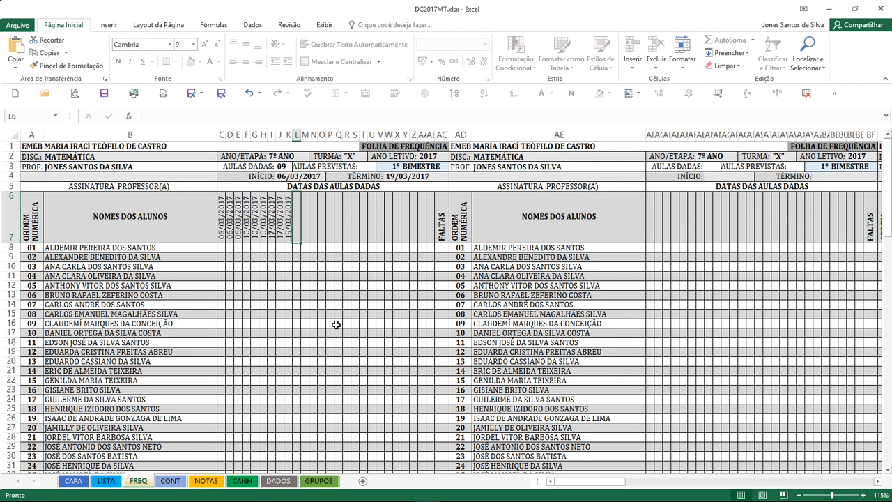
pyautogui.write('26/03')
pyautogui.press('Tab')
pyautogui.write('26/03')
pyautogui.press('Tab')
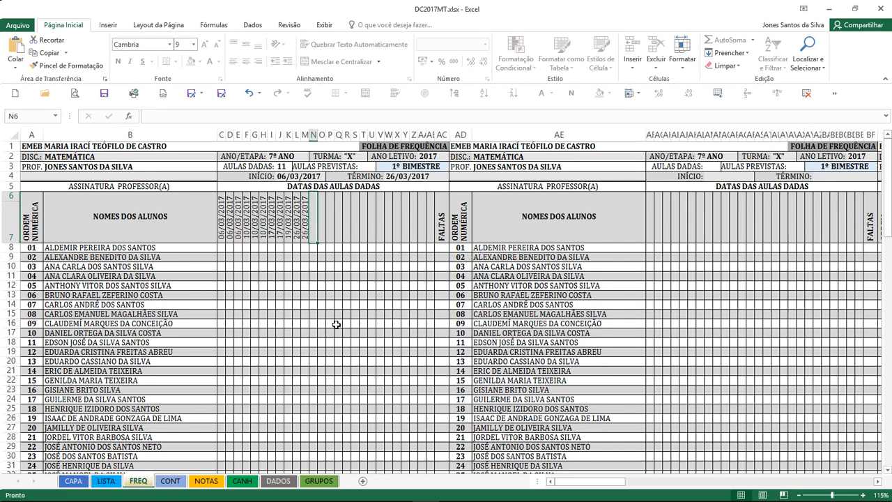
pyautogui.press('Left')
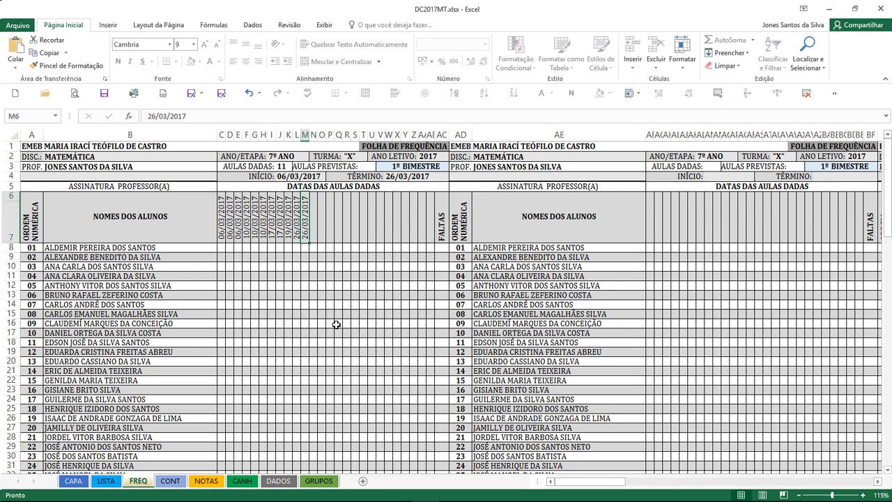
pyautogui.press('Delete')
pyautogui.press('Left')
pyautogui.press('Left')
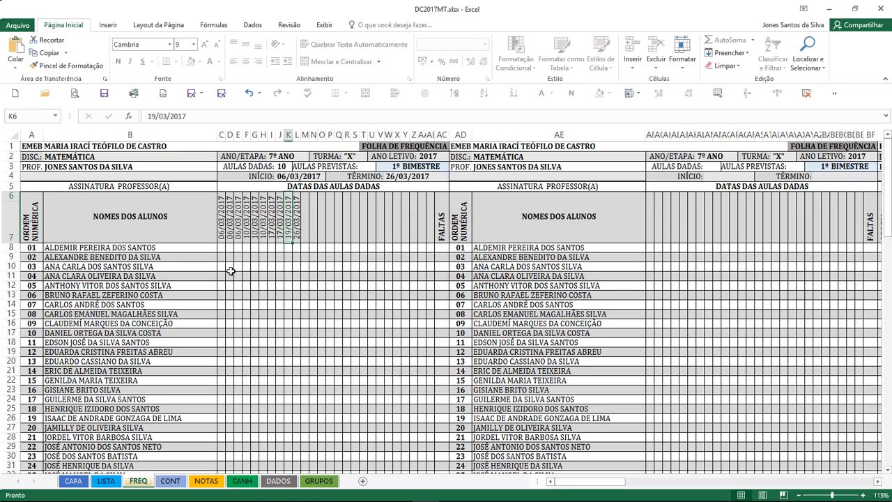
# Step: Mark the first student's row 8 with P, changing G8, H8 and J8 to F
pyautogui.click(221, 247)
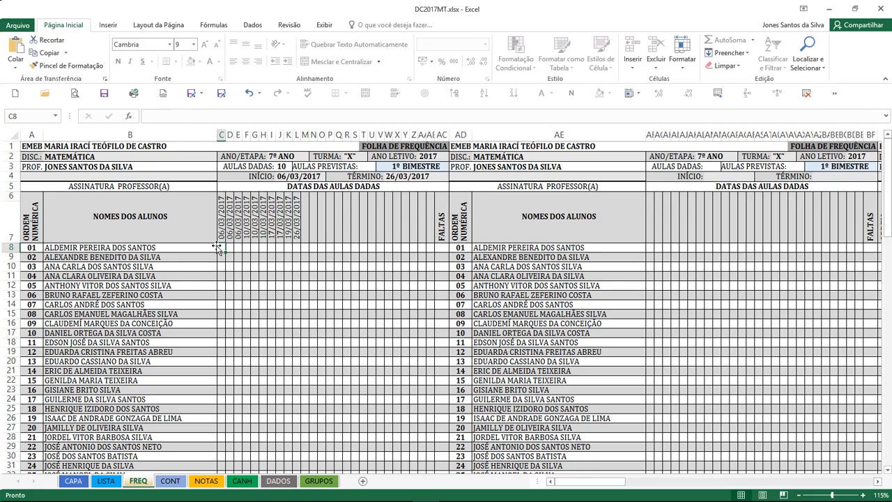
pyautogui.scroll(-11, 444, 247)
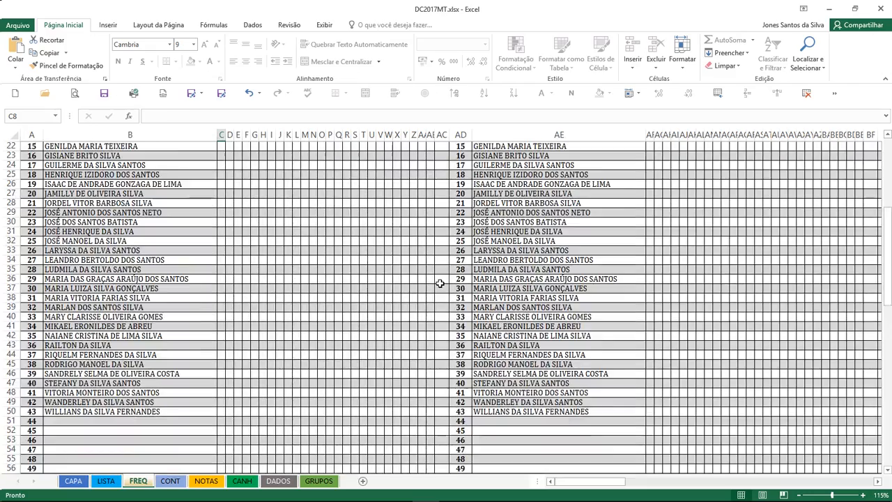
pyautogui.scroll(10, 438, 304)
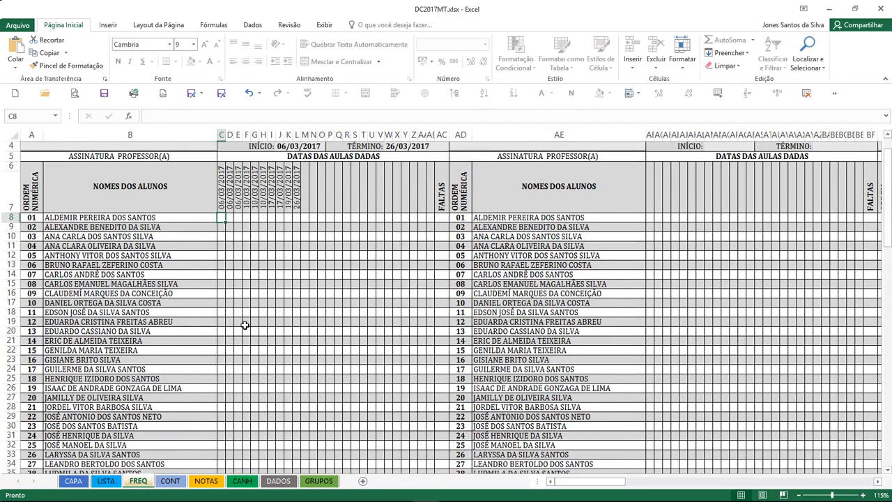
pyautogui.write('P')
pyautogui.press('Right')
pyautogui.write('P')
pyautogui.press('Right')
pyautogui.write('P')
pyautogui.press('Right')
pyautogui.write('P')
pyautogui.press('Right')
pyautogui.write('P')
pyautogui.press('Right')
pyautogui.write('P')
pyautogui.press('Right')
pyautogui.write('P')
pyautogui.press('Right')
pyautogui.write('P')
pyautogui.press('Right')
pyautogui.write('P')
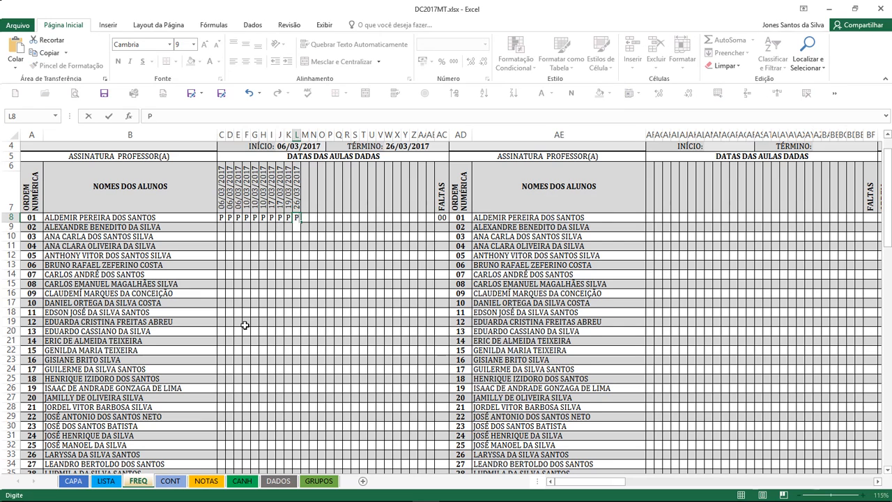
pyautogui.press('Left')
pyautogui.press('Left')
pyautogui.press('Left')
pyautogui.press('Left')
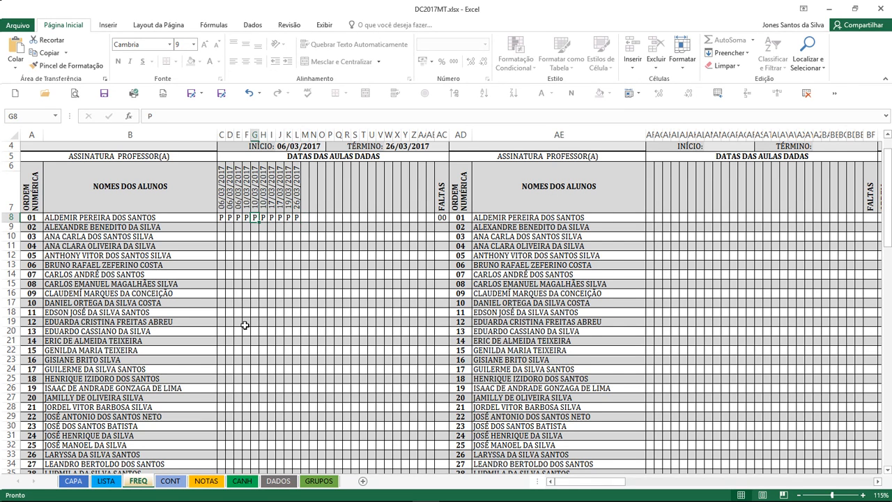
pyautogui.write('F')
pyautogui.press('Right')
pyautogui.write('F')
pyautogui.press('Right')
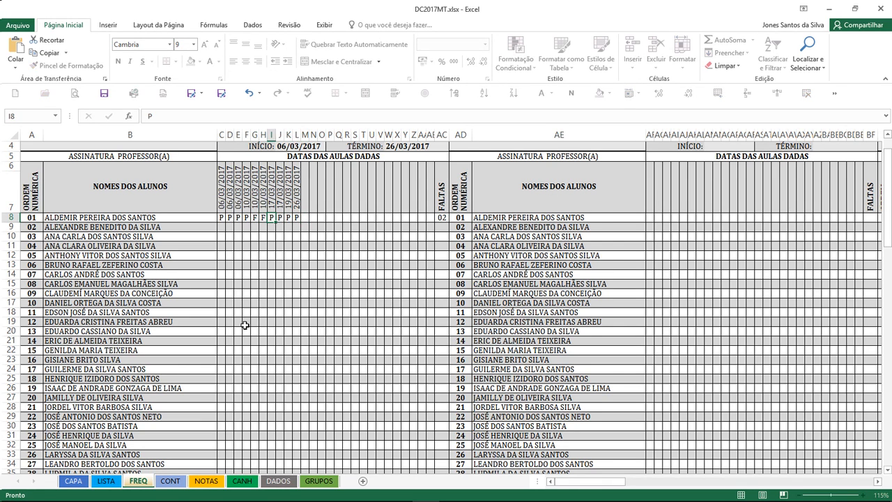
pyautogui.press('Right')
pyautogui.write('F')
pyautogui.press('Right')
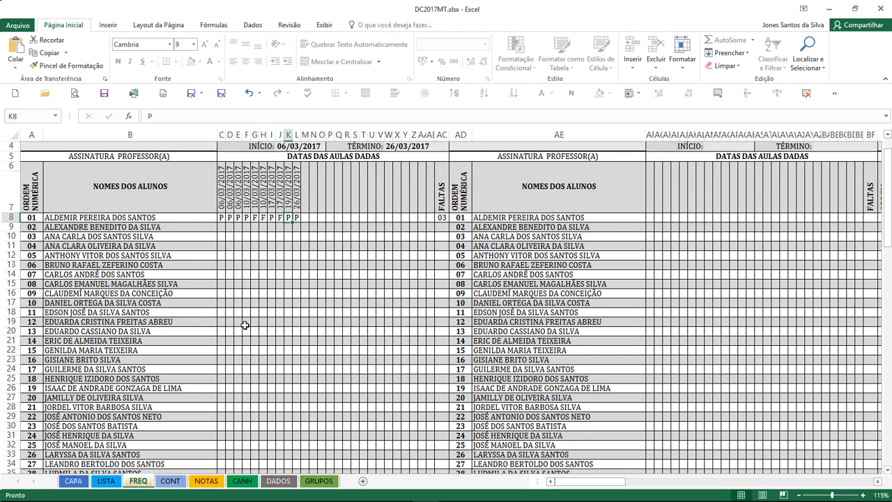
# Step: Fill the second student's row 9 with six F and four P marks
pyautogui.press('Down')
pyautogui.press('Left')
pyautogui.press('Left')
pyautogui.press('Left')
pyautogui.press('Left')
pyautogui.press('Left')
pyautogui.press('Left')
pyautogui.press('Left')
pyautogui.press('Left')
pyautogui.write('F')
pyautogui.press('Right')
pyautogui.write('F')
pyautogui.press('Right')
pyautogui.write('F')
pyautogui.press('Right')
pyautogui.write('F')
pyautogui.press('Right')
pyautogui.write('F')
pyautogui.press('Right')
pyautogui.write('F')
pyautogui.press('Right')
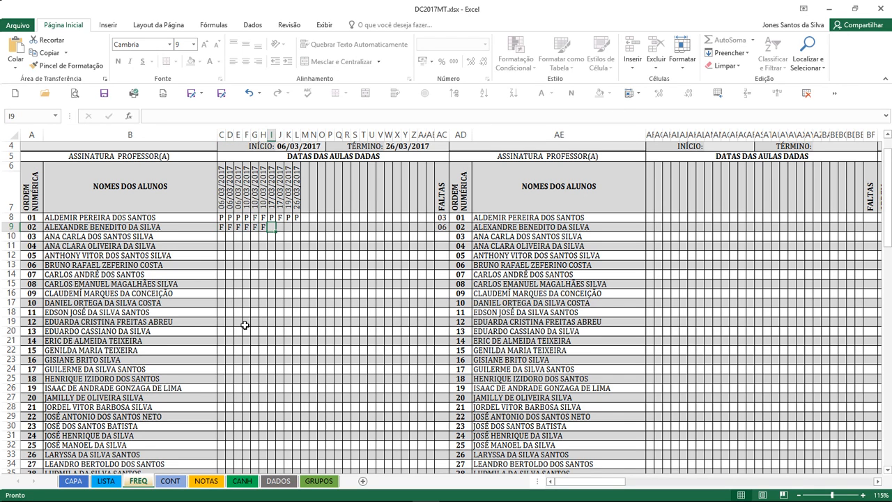
pyautogui.write('P')
pyautogui.press('Right')
pyautogui.write('P')
pyautogui.press('Right')
pyautogui.write('P')
pyautogui.press('Right')
pyautogui.write('P')
pyautogui.press('Right')
pyautogui.press('Down')
pyautogui.press('Left')
pyautogui.press('Left')
pyautogui.press('Left')
pyautogui.press('Left')
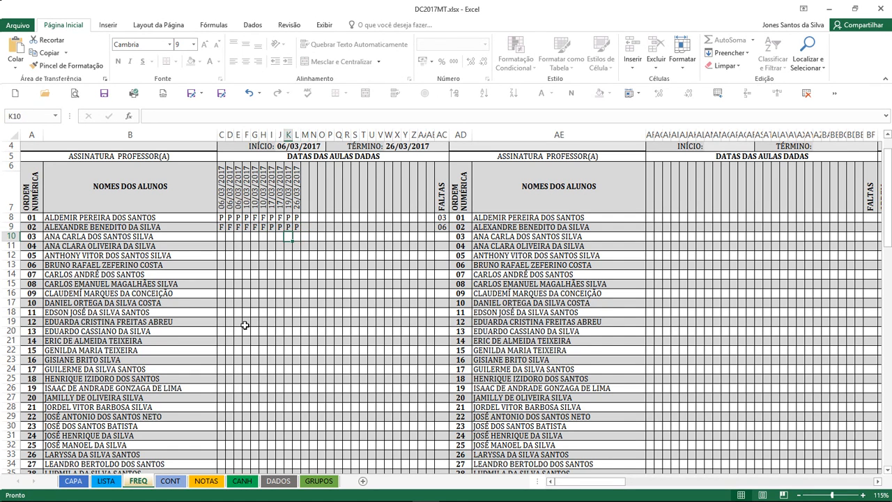
pyautogui.press('Left')
pyautogui.press('Left')
pyautogui.press('Left')
pyautogui.press('Left')
pyautogui.press('Left')
pyautogui.press('Left')
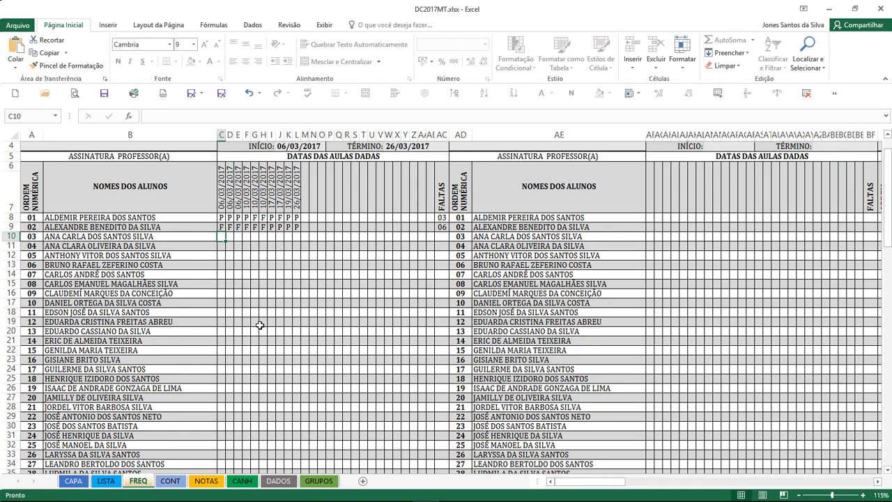
# Step: Fill student 03's row with C across C10:J10 and F in K10:L10
pyautogui.write('C')
pyautogui.press('Right')
pyautogui.write('C')
pyautogui.press('Right')
pyautogui.write('C')
pyautogui.press('Right')
pyautogui.write('C')
pyautogui.press('Right')
pyautogui.write('C')
pyautogui.press('Right')
pyautogui.write('C')
pyautogui.press('Right')
pyautogui.write('C')
pyautogui.press('Right')
pyautogui.write('C')
pyautogui.press('Right')
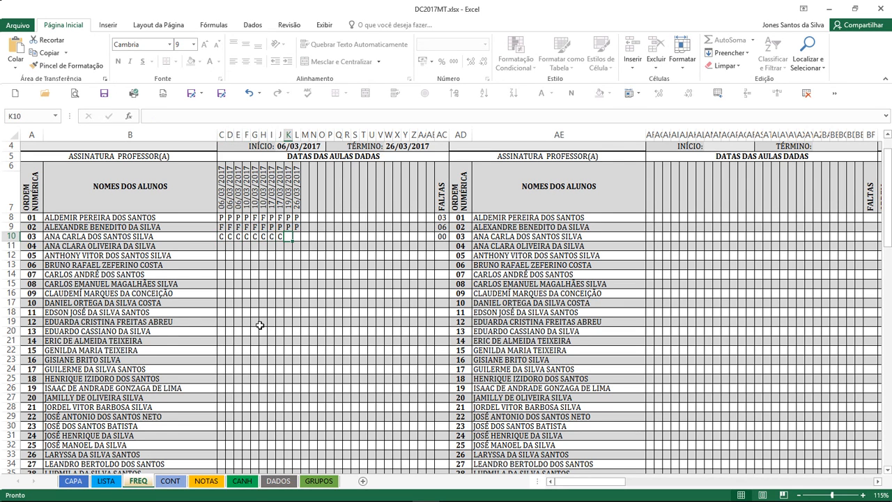
pyautogui.write('F')
pyautogui.press('Right')
pyautogui.write('F')
pyautogui.press('Right')
pyautogui.press('Left')
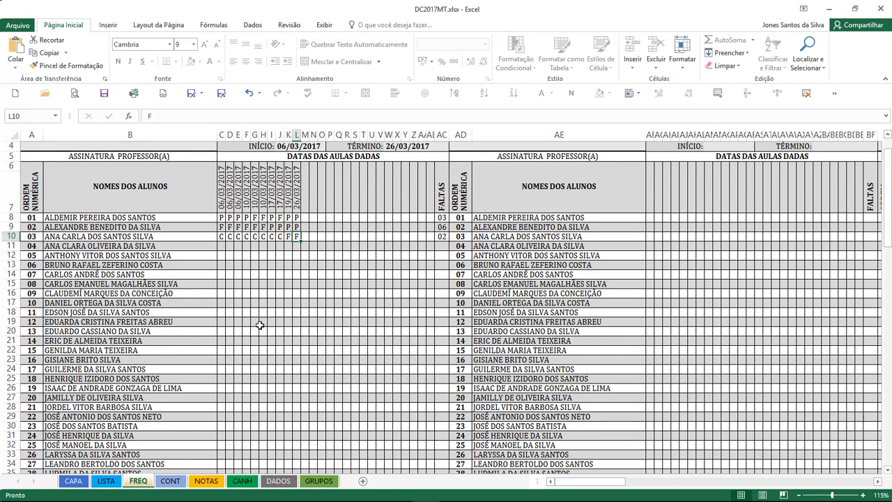
# Step: Select and delete the eight mistaken C marks in row 10
pyautogui.hotkey('shift', 'Left')
pyautogui.hotkey('shift', 'Left')
pyautogui.hotkey('shift', 'Left')
pyautogui.hotkey('shift', 'Left')
pyautogui.hotkey('shift', 'Left')
pyautogui.hotkey('shift', 'Left')
pyautogui.hotkey('shift', 'Left')
pyautogui.hotkey('shift', 'Left')
pyautogui.press('Left')
pyautogui.press('Down')
pyautogui.press('Left')
pyautogui.press('Up')
pyautogui.hotkey('shift', 'Left')
pyautogui.hotkey('shift', 'Left')
pyautogui.hotkey('shift', 'Left')
pyautogui.hotkey('shift', 'Left')
pyautogui.hotkey('shift', 'Left')
pyautogui.hotkey('shift', 'Left')
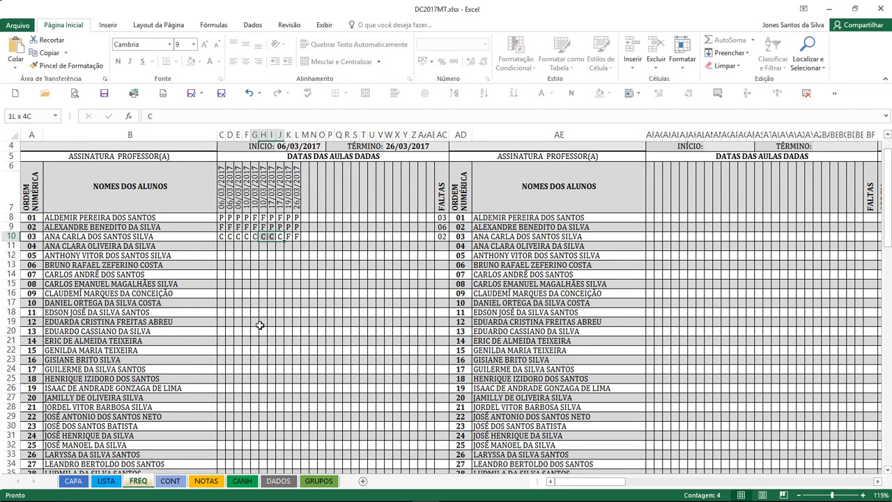
pyautogui.press('Delete')
pyautogui.press('Left')
pyautogui.press('Left')
pyautogui.press('Left')
pyautogui.press('Left')
pyautogui.press('Left')
pyautogui.press('Left')
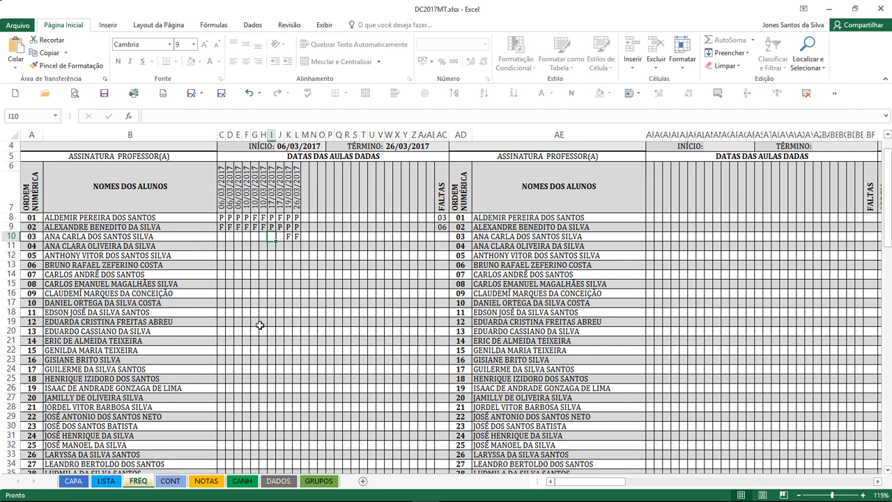
pyautogui.press('Left')
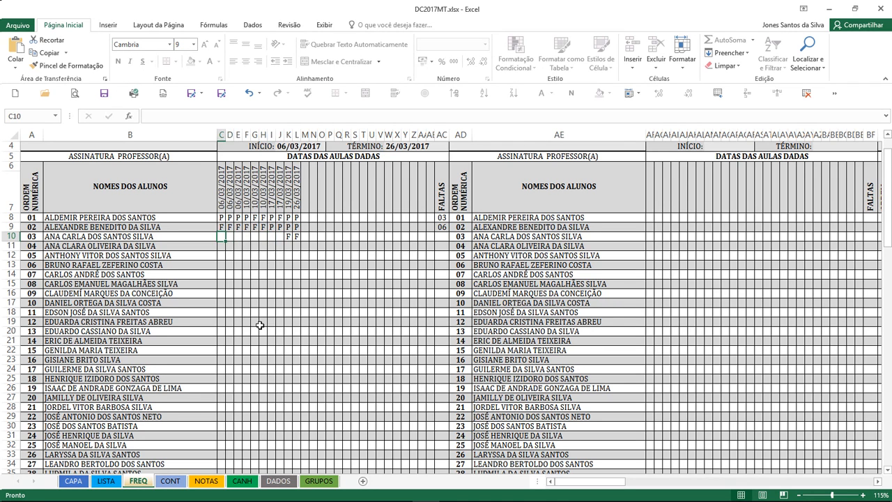
# Step: Enter P across C10:J10 so student 03 has eight presences and two absences (02)
pyautogui.write('P')
pyautogui.press('Right')
pyautogui.write('P')
pyautogui.press('Right')
pyautogui.write('P')
pyautogui.press('Right')
pyautogui.write('P')
pyautogui.press('Right')
pyautogui.write('P')
pyautogui.press('Right')
pyautogui.write('P')
pyautogui.press('Right')
pyautogui.write('P')
pyautogui.press('Right')
pyautogui.write('P')
pyautogui.press('Right')
# Step: Mark student 04 present (P) in all ten lessons across C11:L11, giving 00 absences
pyautogui.press('Down')
pyautogui.press('Left')
pyautogui.press('Left')
pyautogui.press('Left')
pyautogui.press('Left')
pyautogui.press('Left')
pyautogui.press('Left')
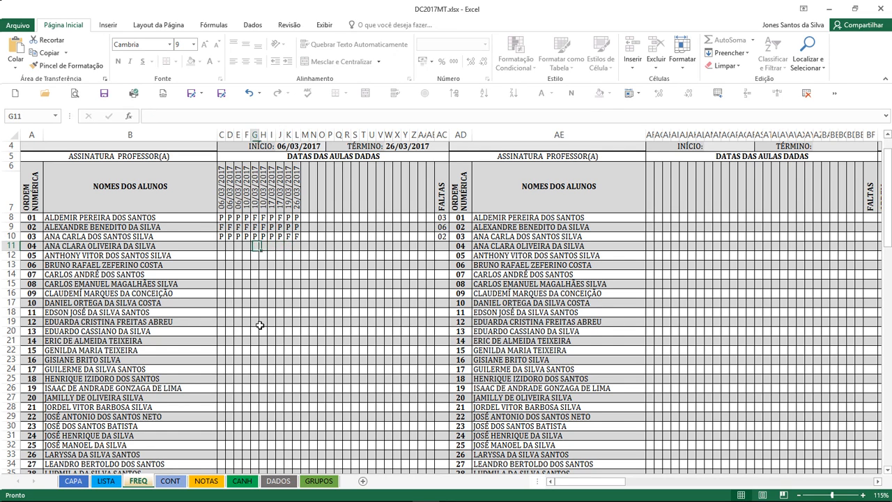
pyautogui.press('Left')
pyautogui.press('Left')
pyautogui.press('P')
pyautogui.press('Right')
pyautogui.press('P')
pyautogui.press('Right')
pyautogui.press('P')
pyautogui.press('Right')
pyautogui.press('P')
pyautogui.press('Right')
pyautogui.press('P')
pyautogui.press('Right')
pyautogui.press('P')
pyautogui.press('Right')
pyautogui.press('P')
pyautogui.press('Right')
pyautogui.press('P')
pyautogui.press('Right')
pyautogui.press('P')
pyautogui.press('Right')
pyautogui.press('Right')
pyautogui.press('Down')
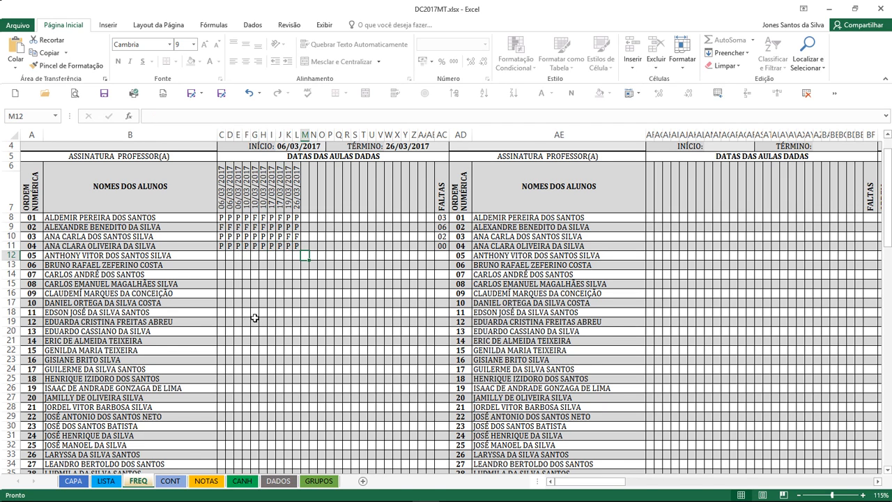
pyautogui.scroll(-8, 254, 317)
pyautogui.click(220, 374)
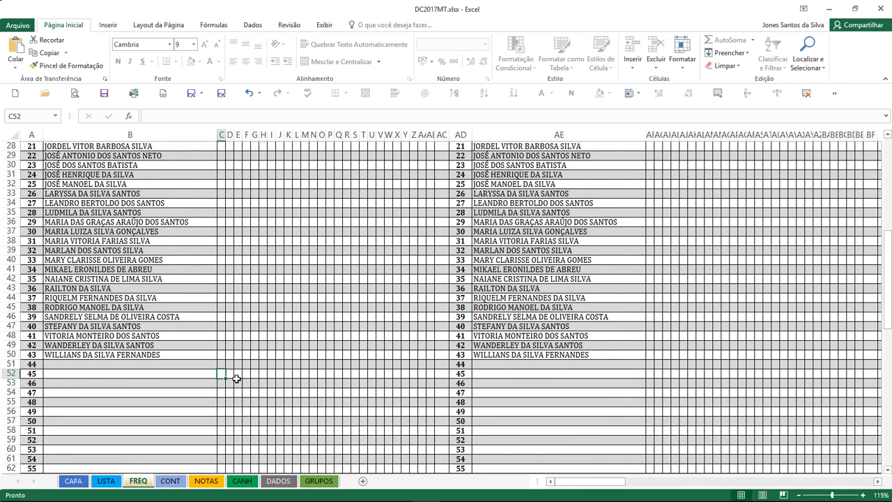
pyautogui.write('C')
pyautogui.press('Right')
pyautogui.write('C')
pyautogui.press('Right')
pyautogui.write('C')
pyautogui.press('Right')
pyautogui.write('C')
pyautogui.press('Right')
pyautogui.write('C')
pyautogui.press('Right')
pyautogui.write('C')
pyautogui.press('Right')
pyautogui.write('C')
pyautogui.press('Right')
pyautogui.write('C')
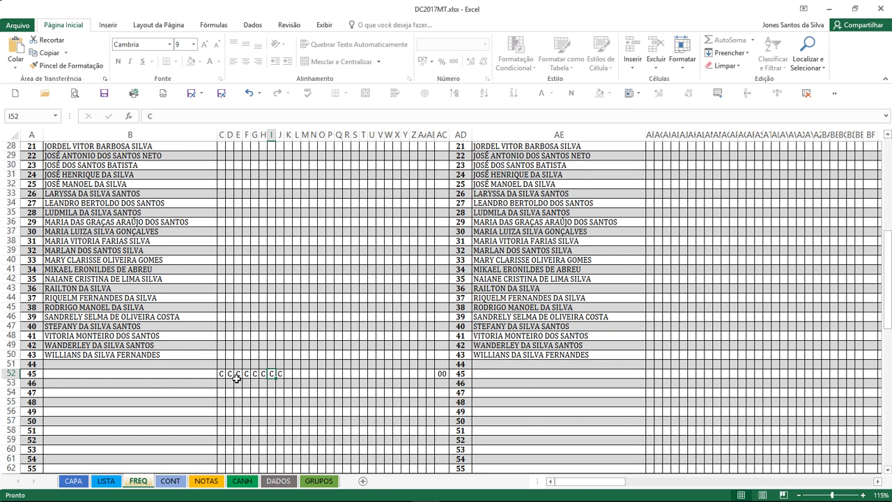
pyautogui.press('Left')
pyautogui.write('F')
pyautogui.press('Right')
pyautogui.write('F')
pyautogui.press('Right')
pyautogui.write('F')
pyautogui.press('Left')
pyautogui.press('Left')
pyautogui.press('Left')
pyautogui.press('Left')
pyautogui.press('Left')
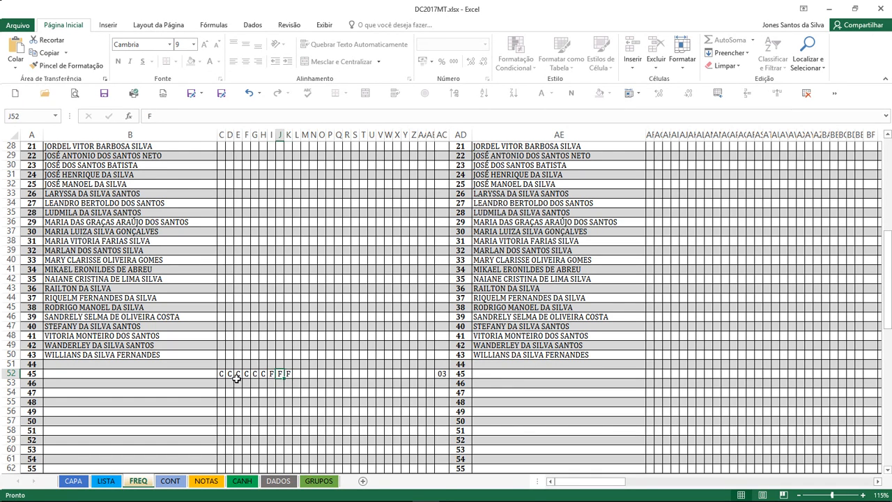
pyautogui.press('Left')
pyautogui.press('Left')
pyautogui.press('Left')
pyautogui.hotkey('shift', 'Right')
pyautogui.hotkey('shift', 'Right')
pyautogui.hotkey('shift', 'Right')
pyautogui.hotkey('shift', 'Right')
pyautogui.hotkey('shift', 'Right')
pyautogui.hotkey('shift', 'Right')
pyautogui.hotkey('shift', 'Right')
pyautogui.hotkey('shift', 'Right')
pyautogui.hotkey('shift', 'Right')
pyautogui.press('Delete')
pyautogui.scroll(9, 290, 360)
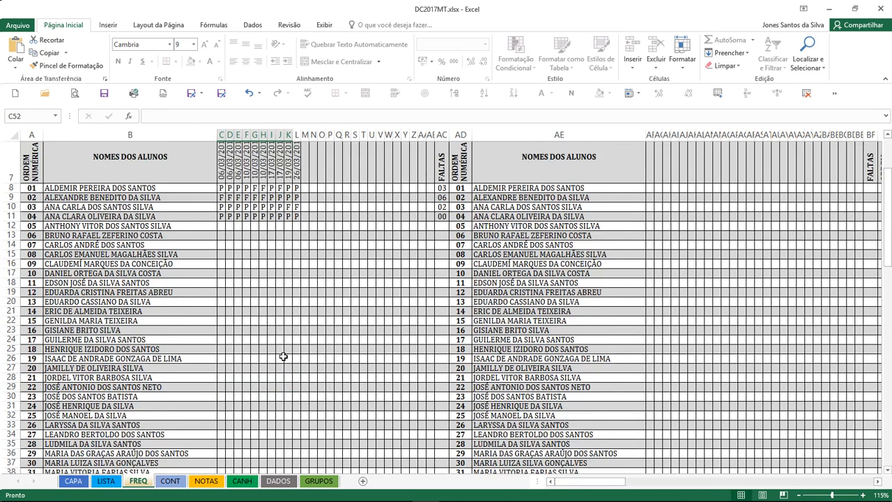
pyautogui.click(296, 277)
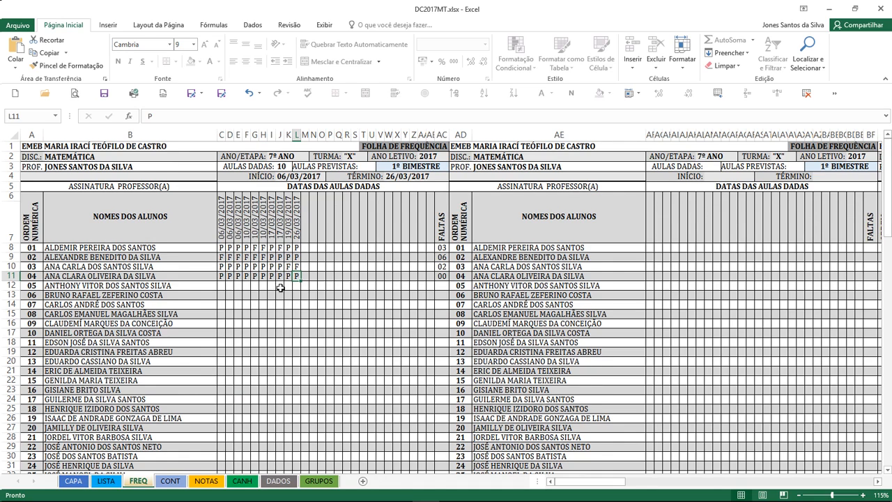
pyautogui.scroll(-4, 278, 286)
pyautogui.scroll(4, 258, 335)
pyautogui.moveTo(222, 227); pyautogui.dragTo(294, 221)
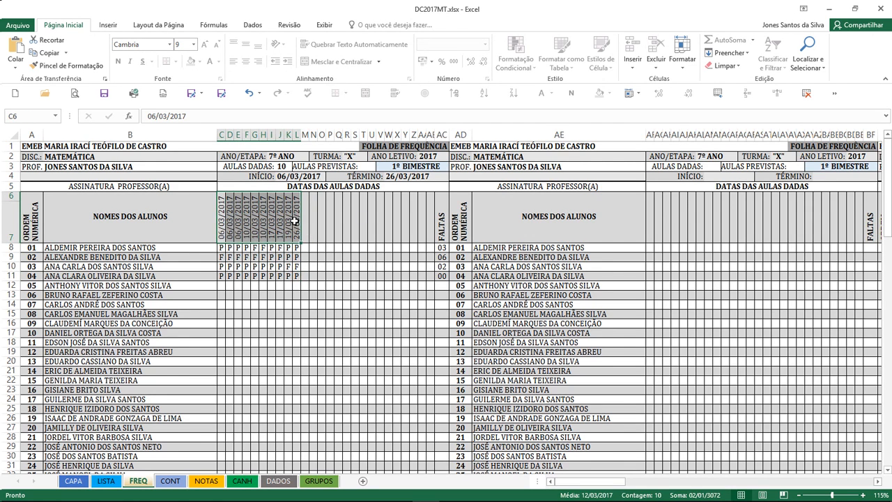
pyautogui.click(297, 284)
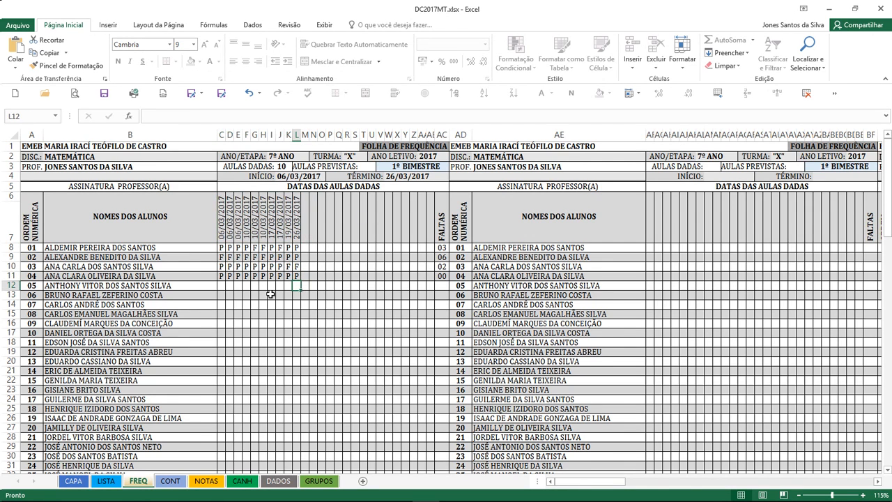
pyautogui.scroll(-1, 273, 237)
pyautogui.scroll(1, 273, 237)
pyautogui.click(220, 223)
pyautogui.moveTo(219, 223); pyautogui.dragTo(295, 223)
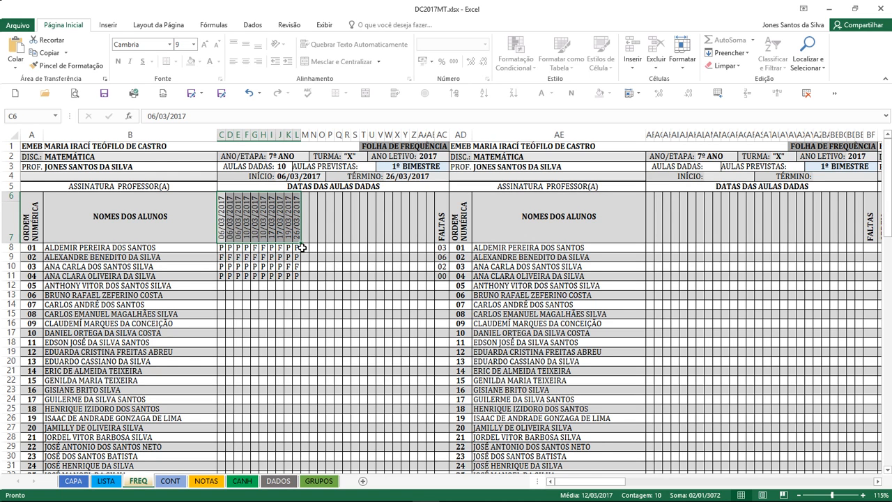
pyautogui.click(302, 247)
pyautogui.moveTo(219, 226); pyautogui.dragTo(296, 226)
pyautogui.moveTo(279, 264); pyautogui.dragTo(288, 267)
pyautogui.moveTo(219, 230); pyautogui.dragTo(296, 230)
pyautogui.click(268, 263)
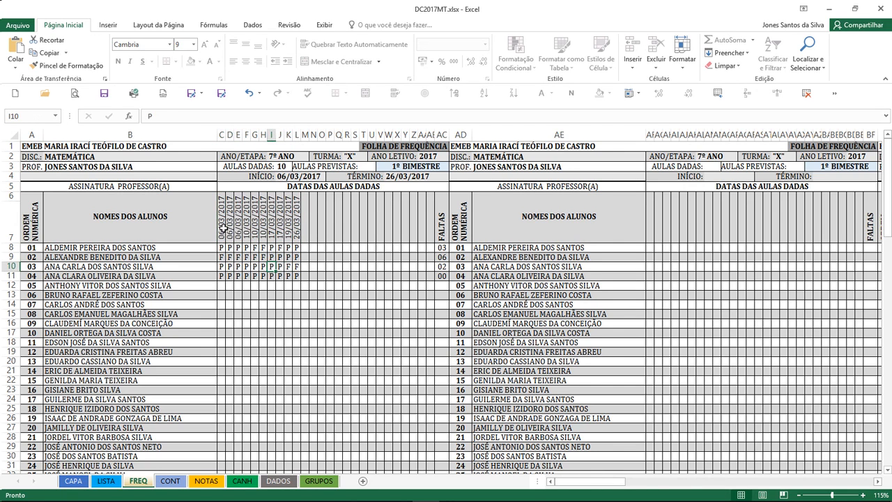
pyautogui.moveTo(221, 216); pyautogui.dragTo(293, 217)
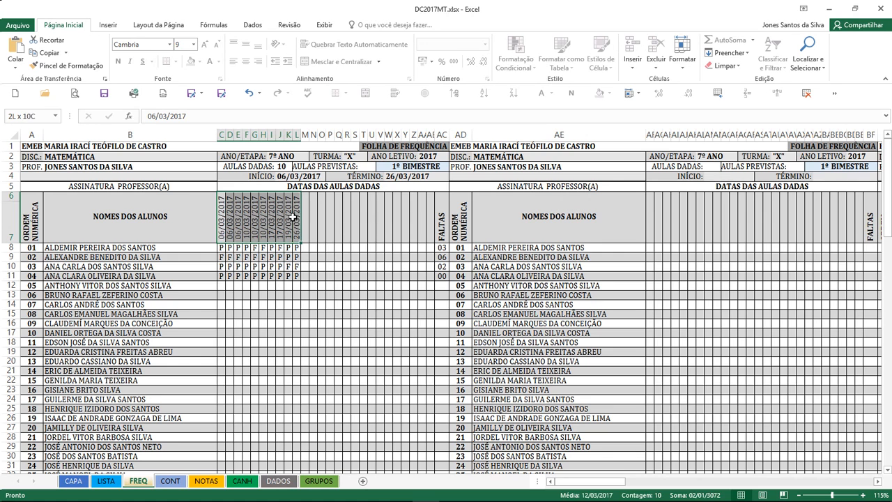
pyautogui.click(270, 255)
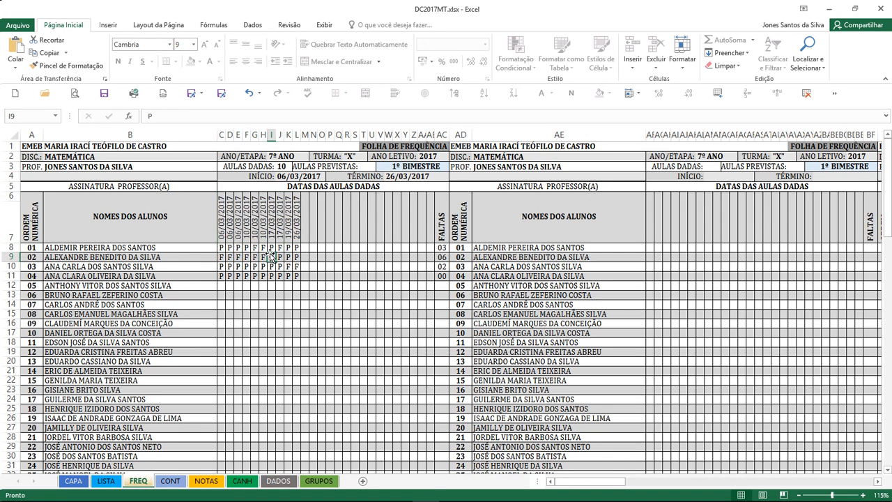
pyautogui.scroll(-13, 310, 301)
pyautogui.scroll(-7, 310, 301)
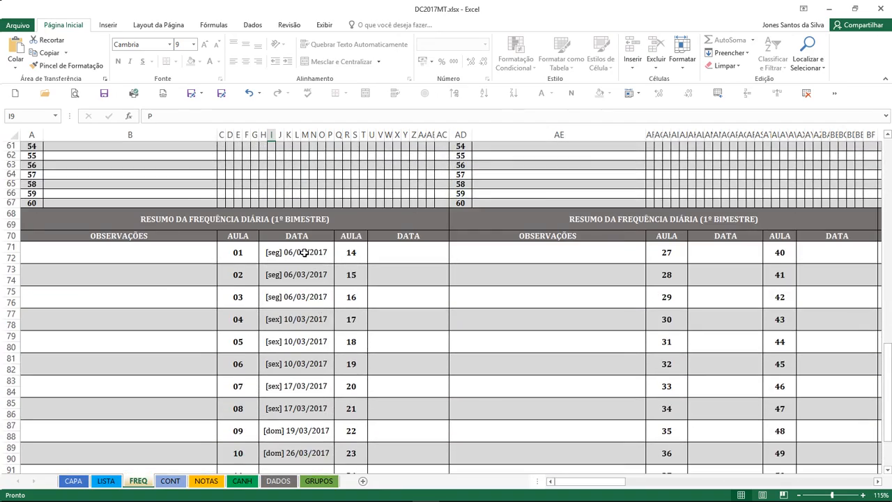
# Step: Review the attendance marks entered on FREQ, then go to the NOTAS grades sheet
pyautogui.scroll(-1, 307, 269)
pyautogui.scroll(1, 304, 267)
pyautogui.scroll(-2, 258, 291)
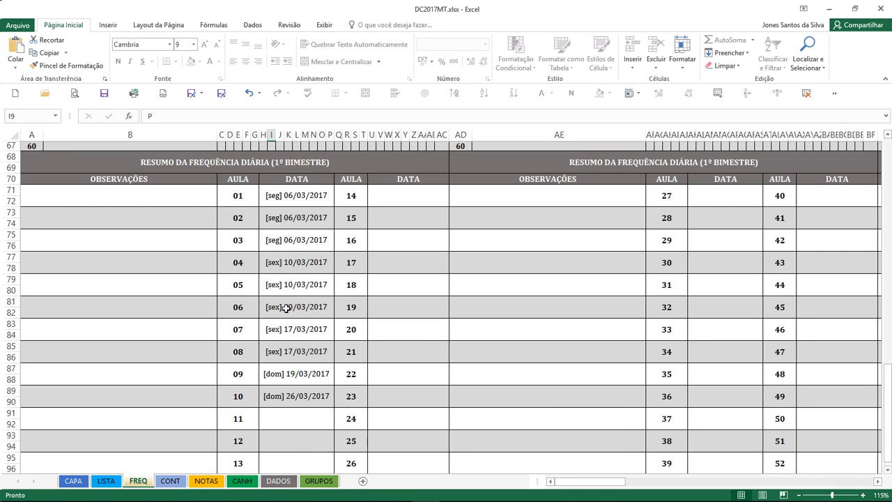
pyautogui.scroll(2, 268, 252)
pyautogui.scroll(-2, 269, 257)
pyautogui.scroll(2, 276, 355)
pyautogui.scroll(-4, 288, 265)
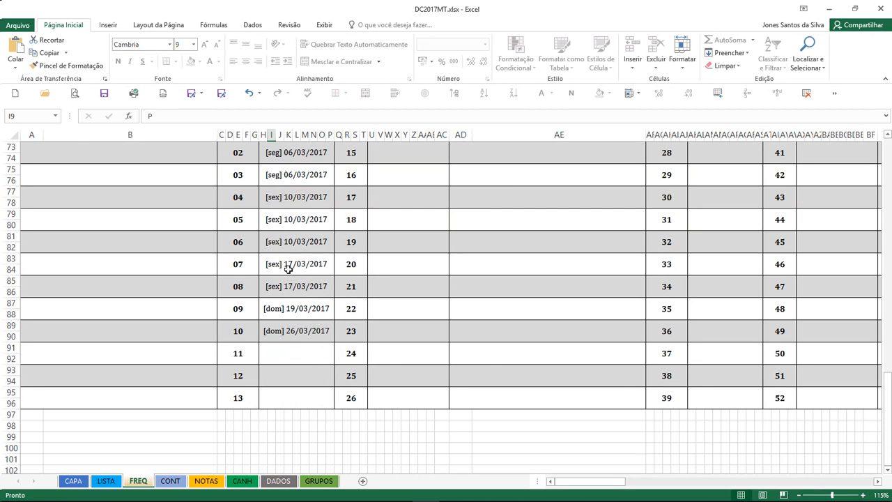
pyautogui.scroll(18, 289, 332)
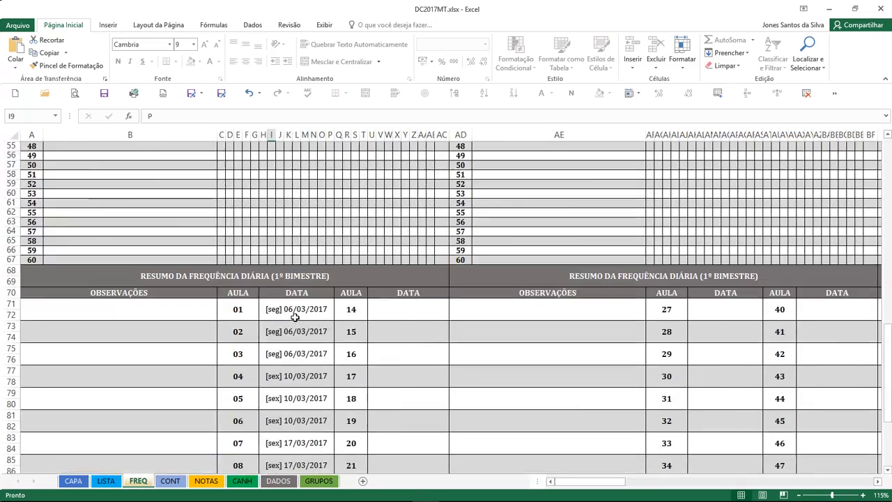
pyautogui.scroll(6, 297, 311)
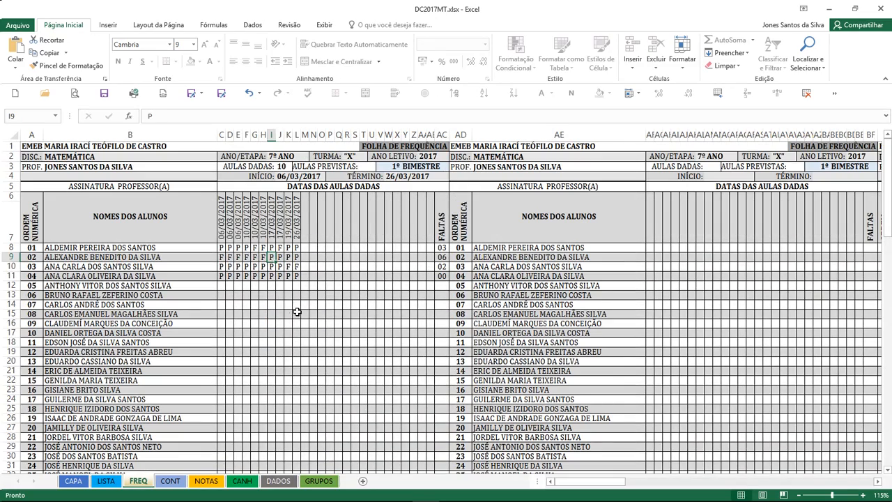
pyautogui.moveTo(222, 248); pyautogui.dragTo(323, 294)
pyautogui.click(345, 313)
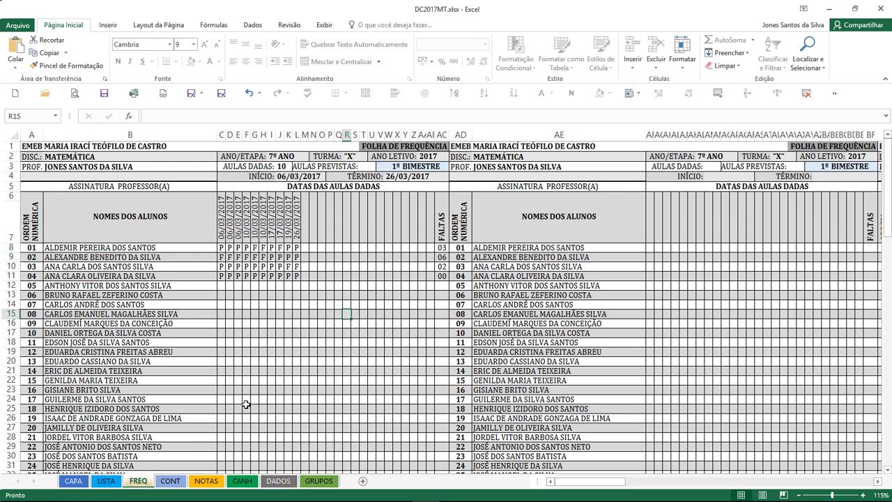
pyautogui.click(206, 481)
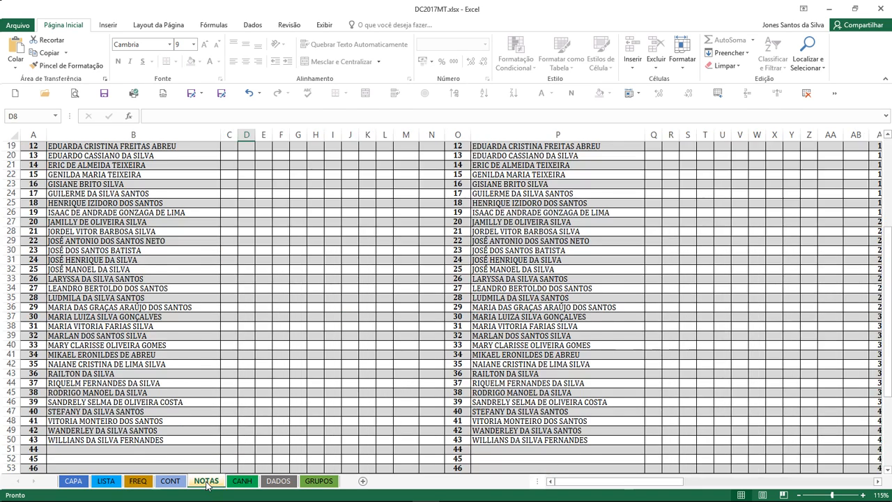
# Step: Bring NOTAS columns AS–BY into view to see the absences 03, 06, 02, 00 and their percentages
pyautogui.moveTo(613, 482); pyautogui.dragTo(818, 481)
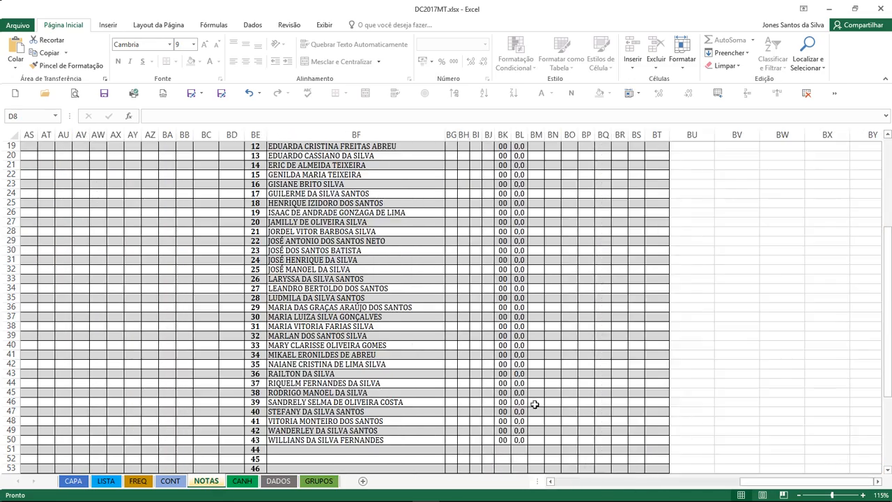
pyautogui.scroll(5, 519, 364)
pyautogui.scroll(1, 519, 364)
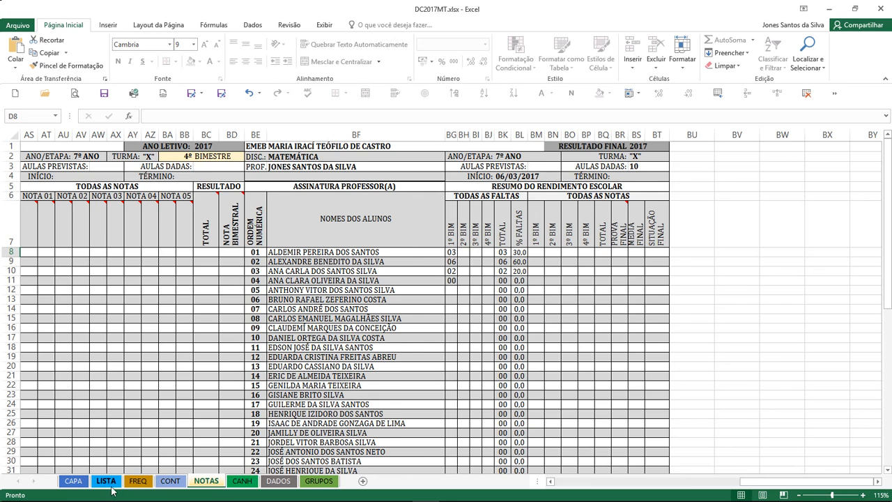
# Step: Switch between FREQ and CONT and select FREQ's row of lesson dates
pyautogui.click(138, 480)
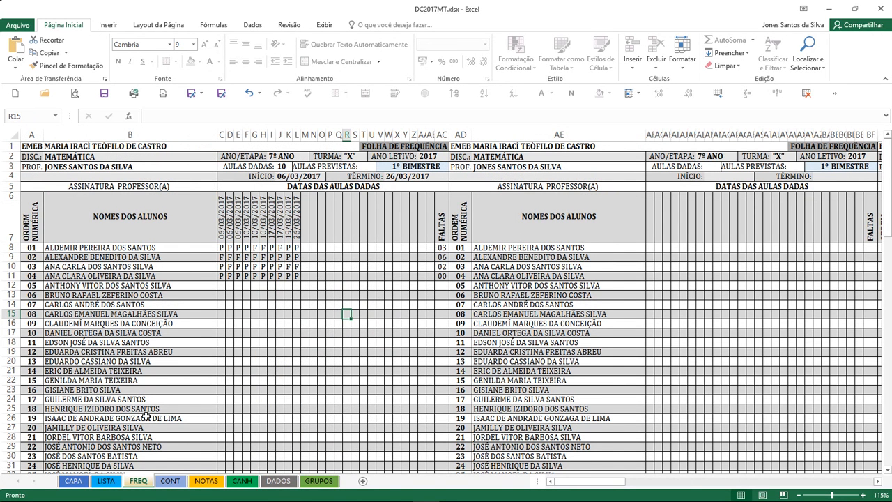
pyautogui.scroll(-6, 271, 313)
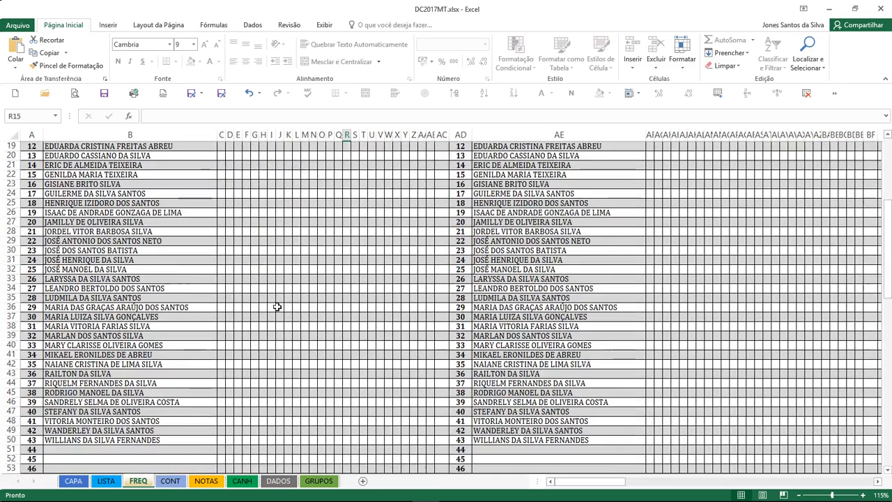
pyautogui.scroll(6, 277, 306)
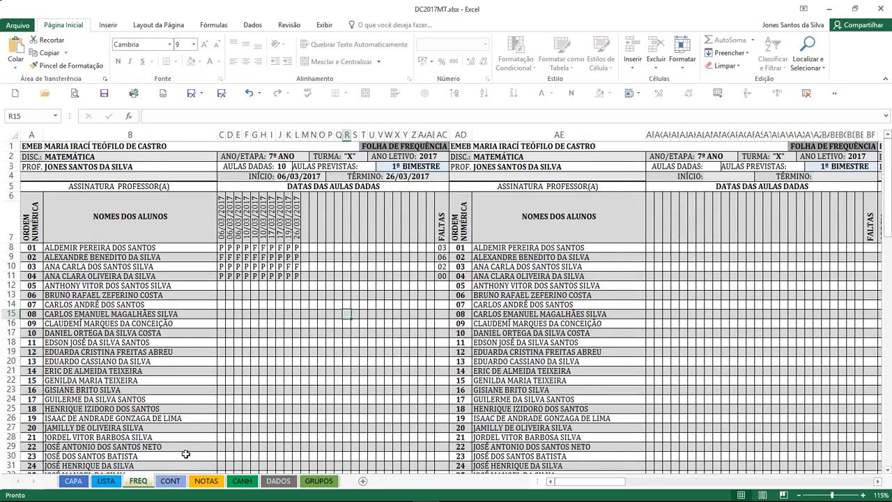
pyautogui.click(170, 480)
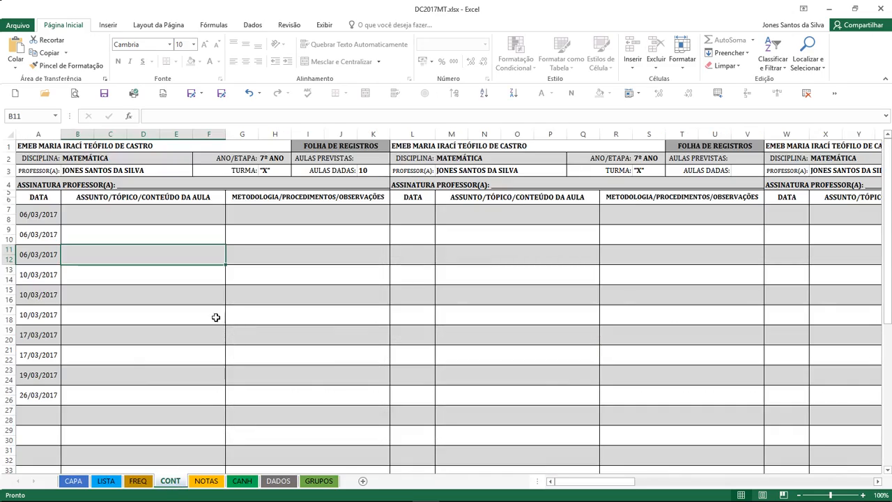
pyautogui.click(138, 481)
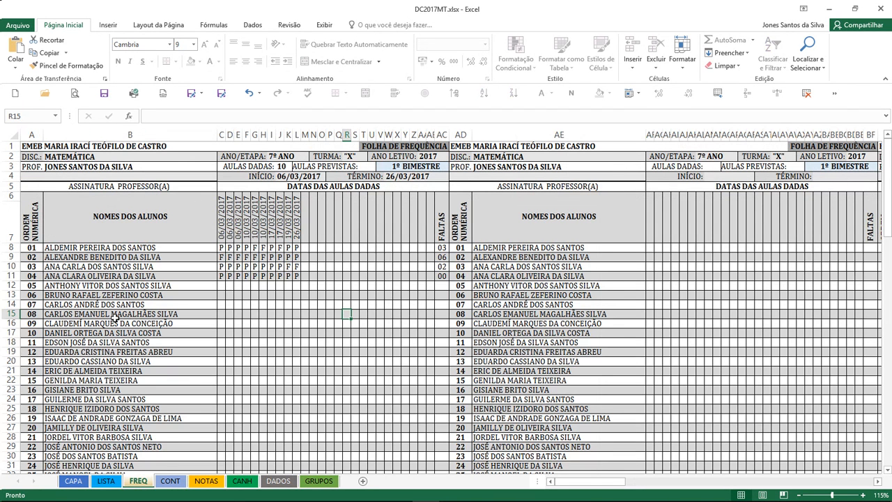
pyautogui.moveTo(218, 230); pyautogui.dragTo(301, 230)
pyautogui.scroll(-2, 308, 234)
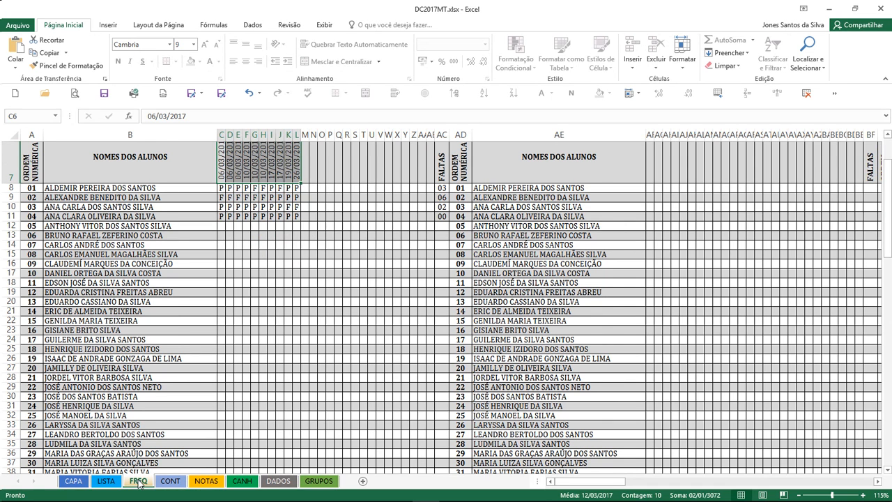
# Step: Check CONT's ten lesson topic cells against those dates, then return to FREQ
pyautogui.click(167, 484)
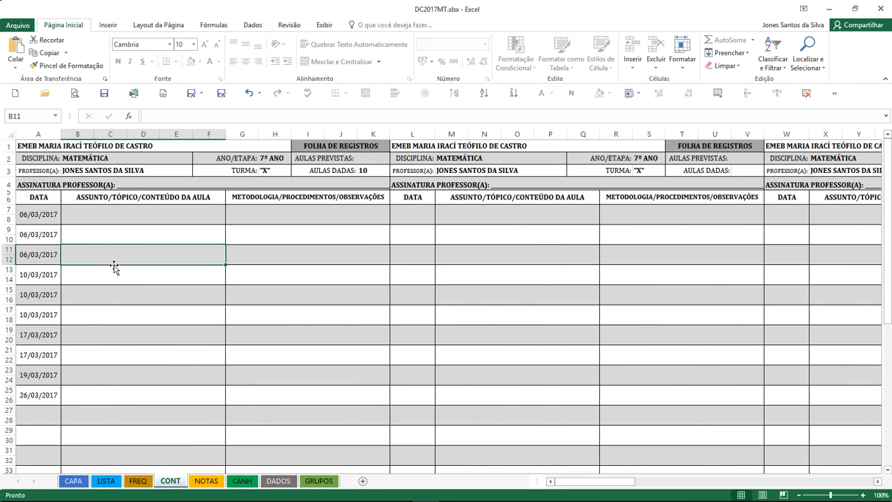
pyautogui.moveTo(96, 220); pyautogui.dragTo(112, 397)
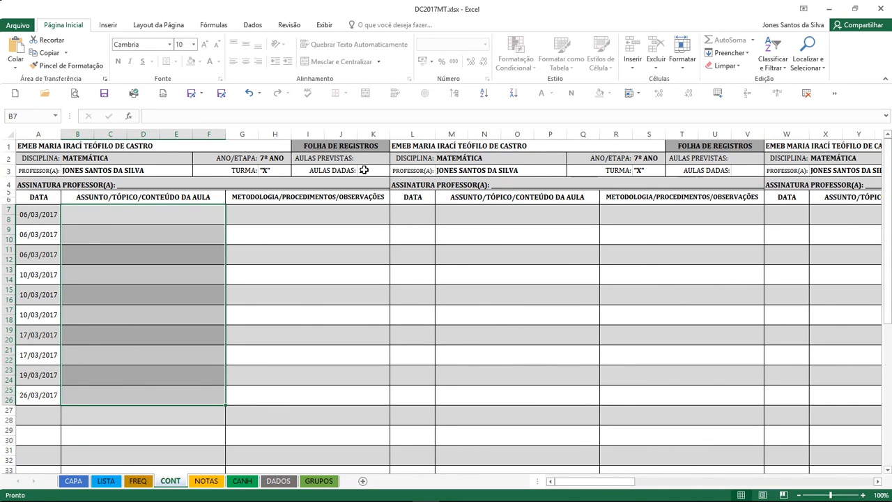
pyautogui.click(111, 220)
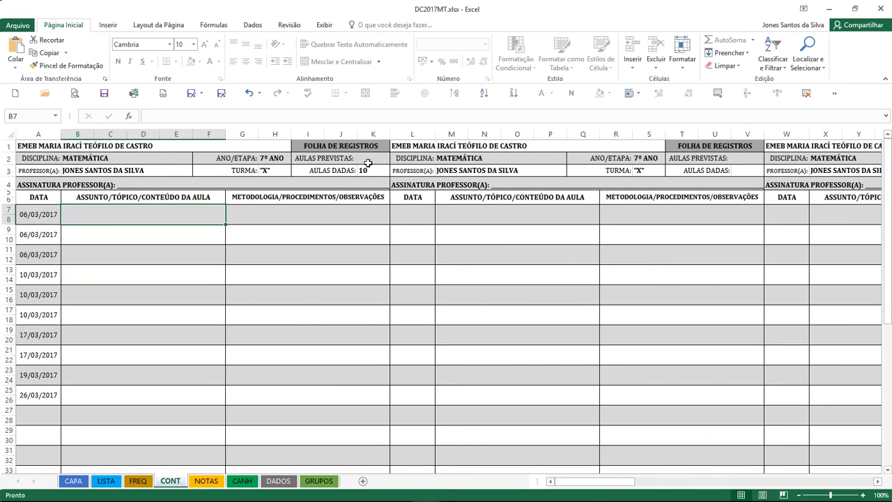
pyautogui.click(100, 241)
pyautogui.click(93, 288)
pyautogui.click(101, 337)
pyautogui.click(105, 369)
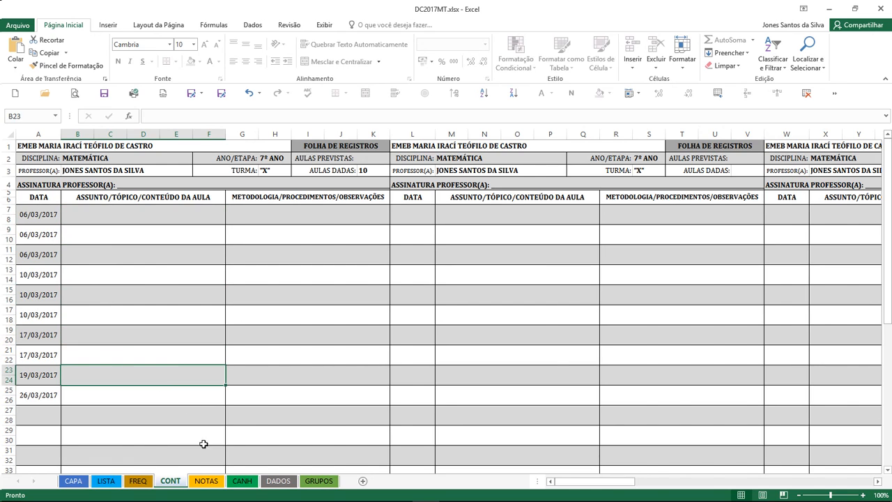
pyautogui.click(138, 481)
# Step: Enter 20 as AULAS PREVISTAS in T3 on FREQ and view it on CONT
pyautogui.scroll(2, 298, 278)
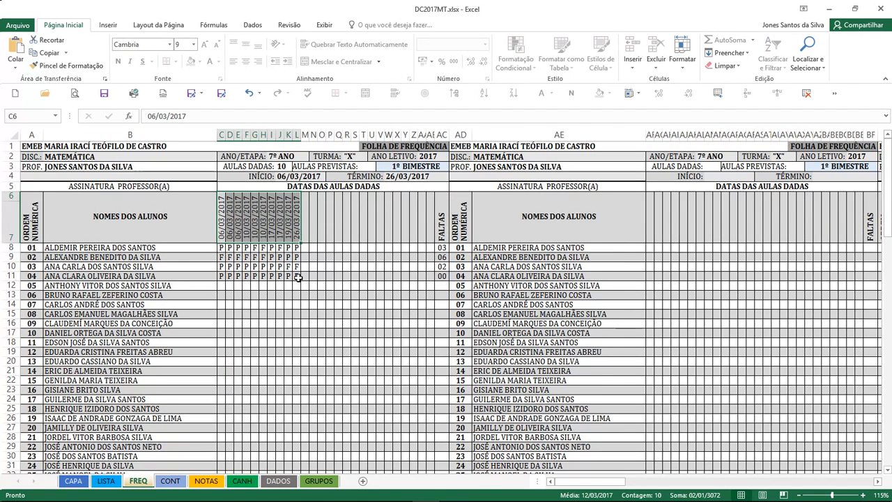
pyautogui.click(360, 166)
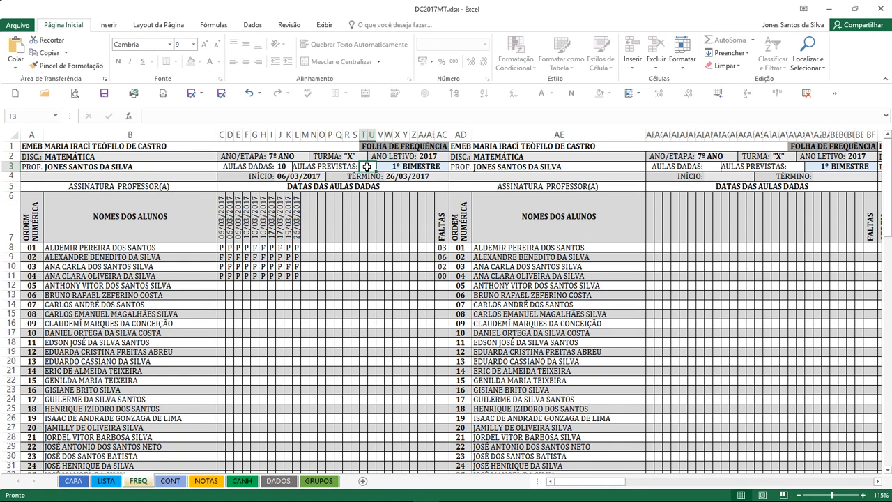
pyautogui.write('20')
pyautogui.press('Return')
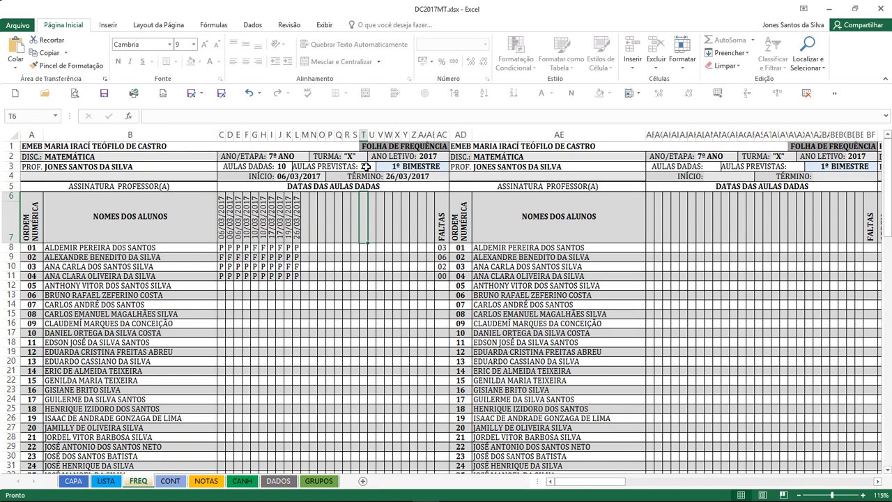
pyautogui.click(182, 481)
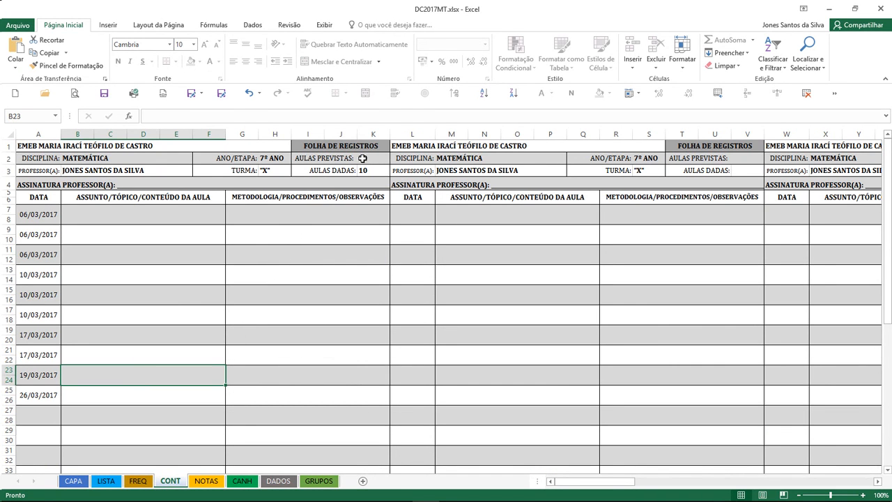
# Step: Enter topics Aula de Apresentação, Números Inteiros twice, and Operações com Números Inteiros
pyautogui.click(90, 216)
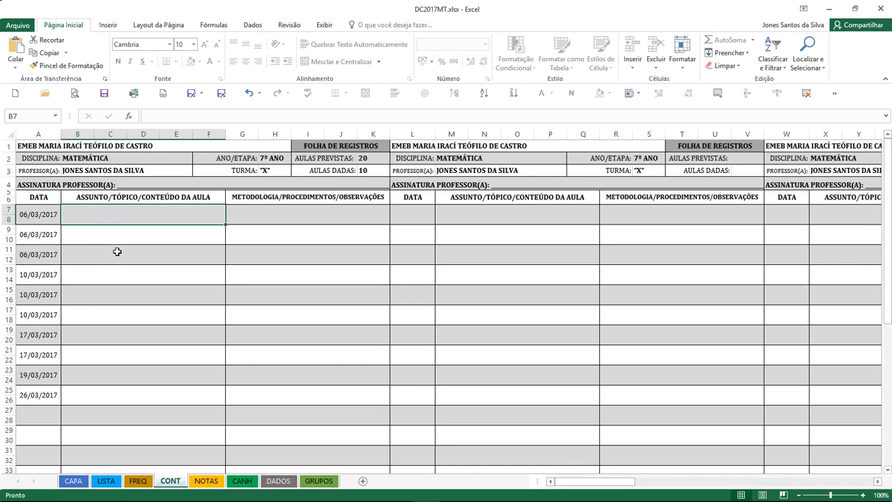
pyautogui.write('aU')
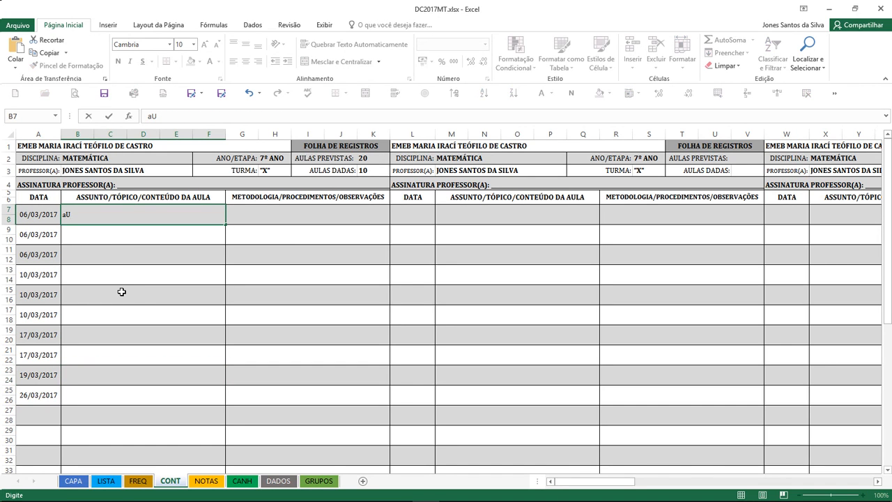
pyautogui.write('la de Apresentação')
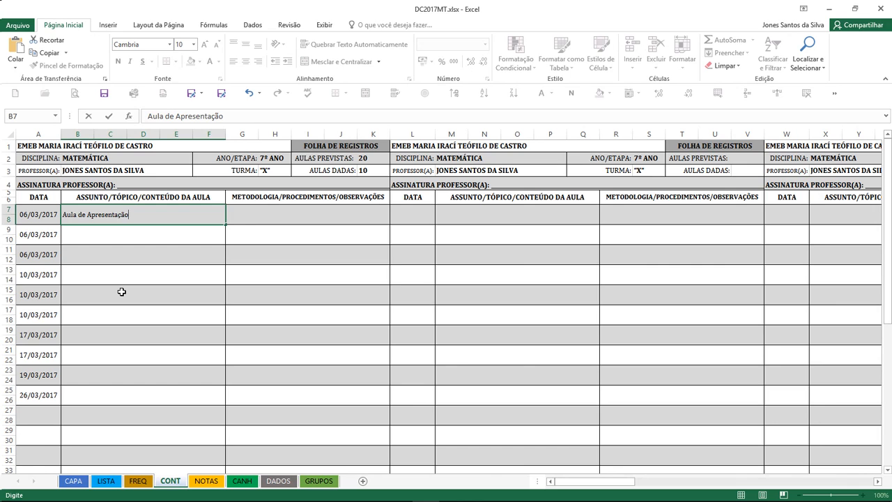
pyautogui.press('Return')
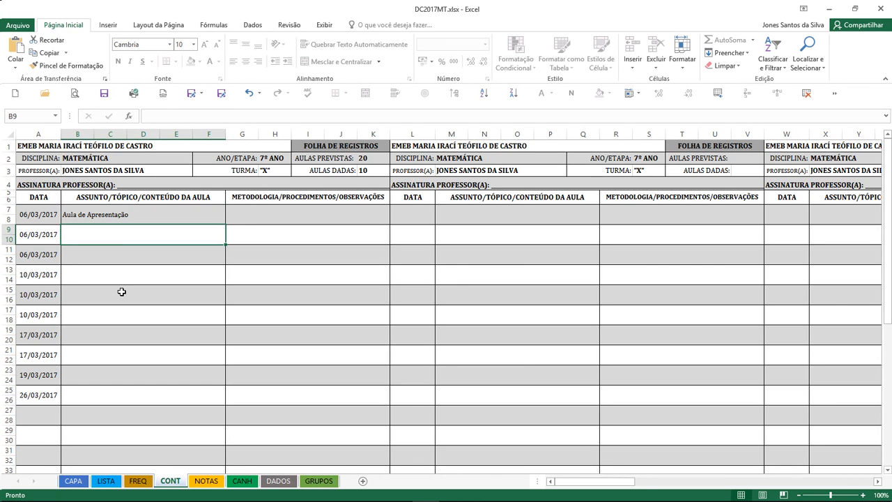
pyautogui.write('Nú')
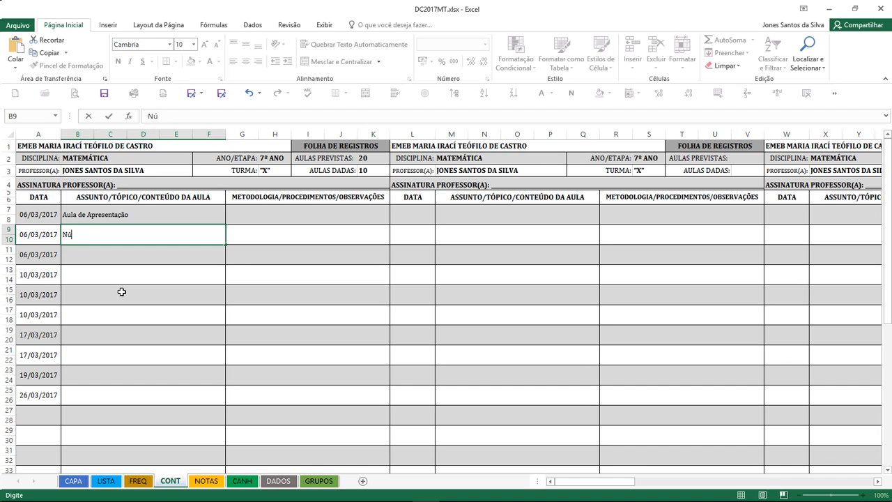
pyautogui.write('meros Inteiros')
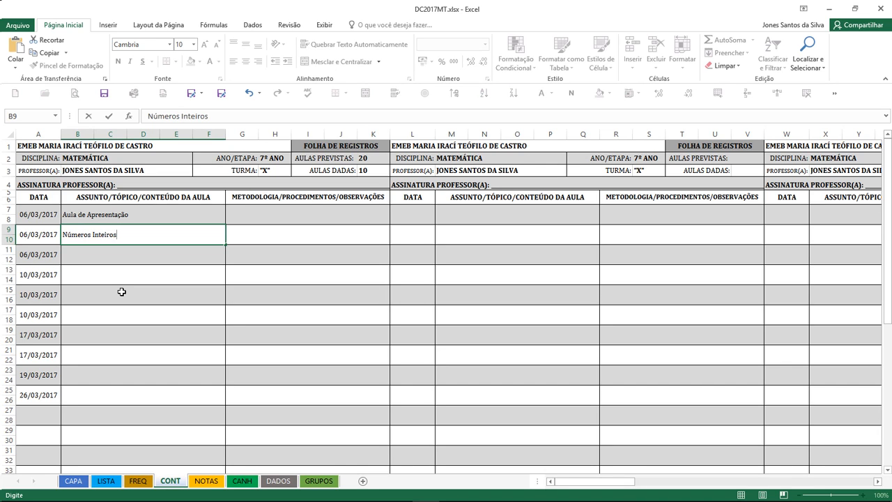
pyautogui.press('Return')
pyautogui.write('Números Inteiros')
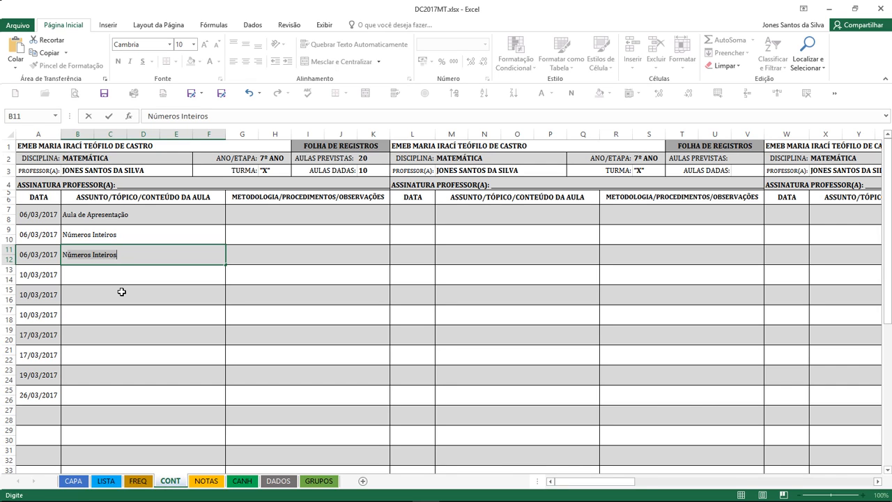
pyautogui.press('Return')
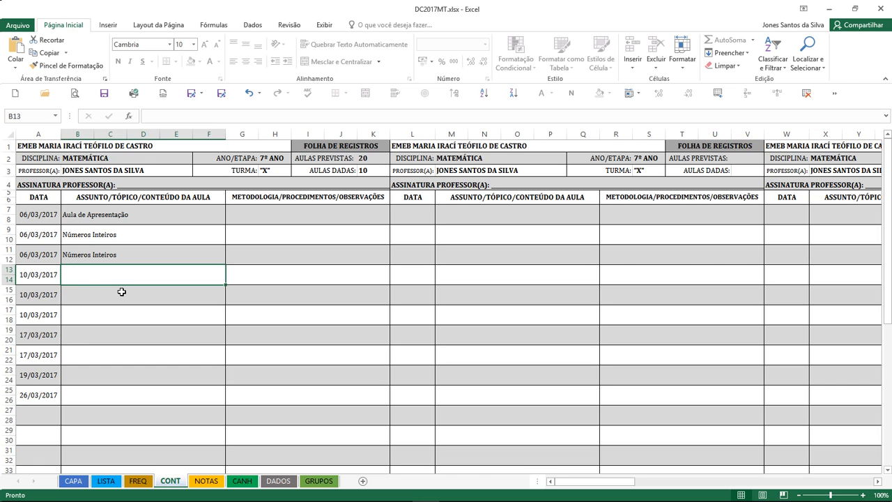
pyautogui.write('O')
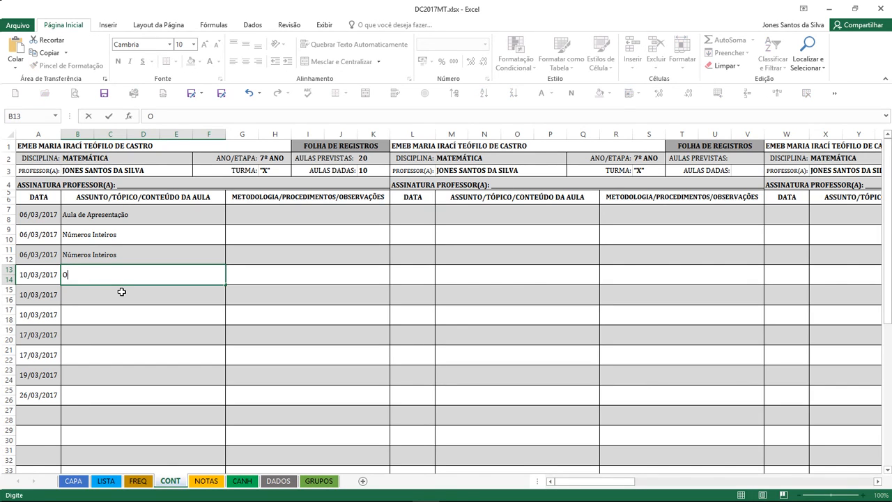
pyautogui.write('perações com Nú')
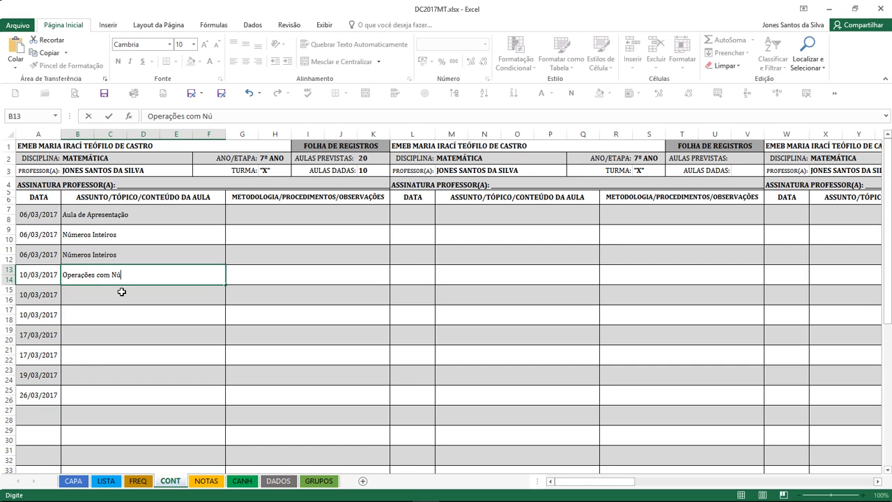
pyautogui.write('meros Inteiros')
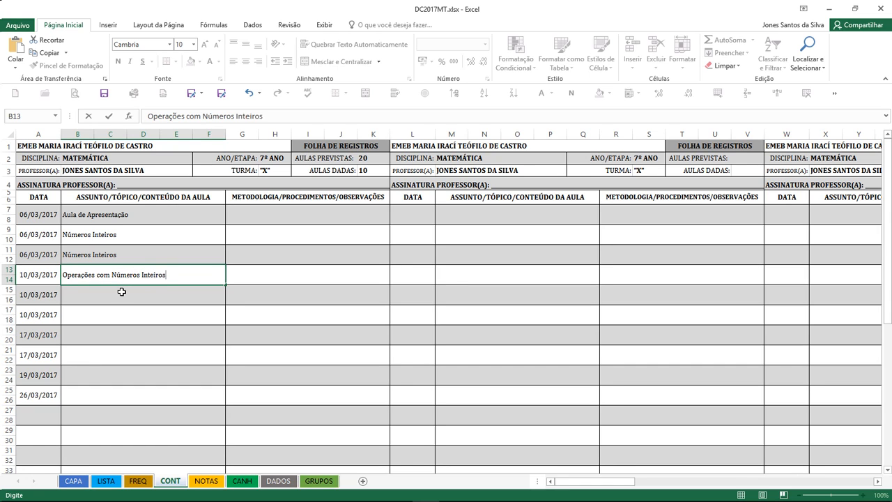
pyautogui.press('Return')
# Step: Add Operações com Números Inteiros, Adição twice, Subtração twice and Jogo de Sinal
pyautogui.write('O')
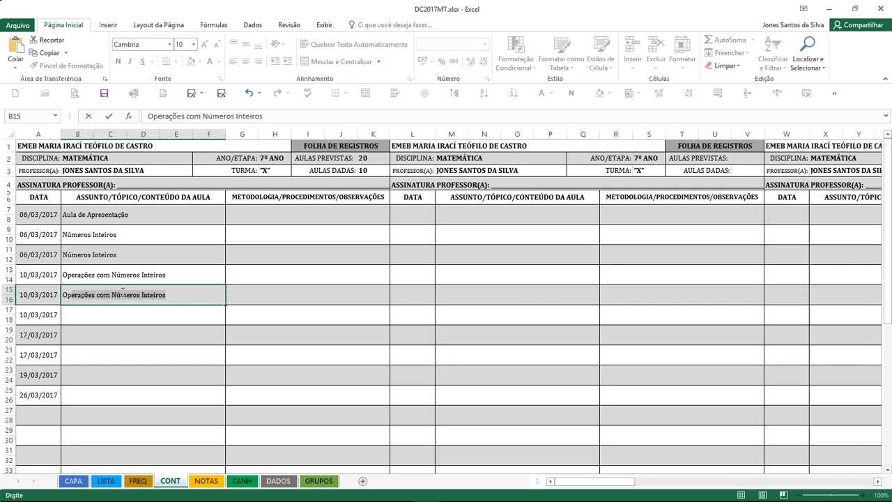
pyautogui.press('Return')
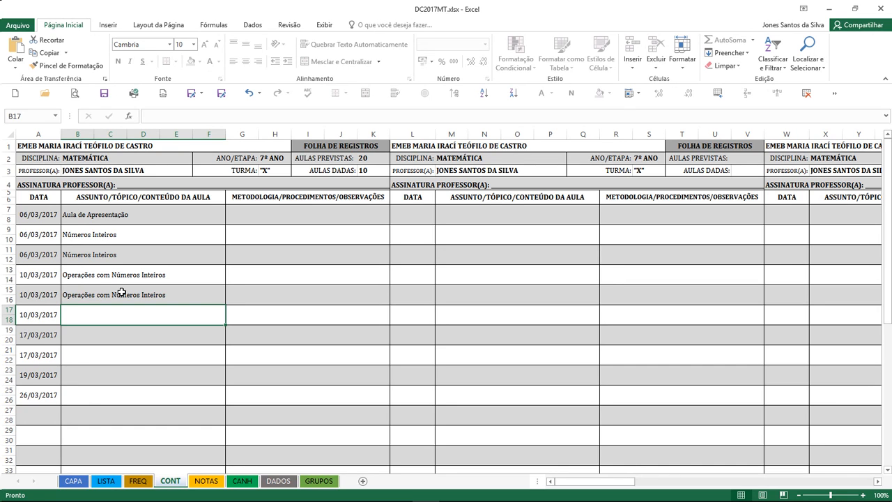
pyautogui.write('Adição')
pyautogui.press('Return')
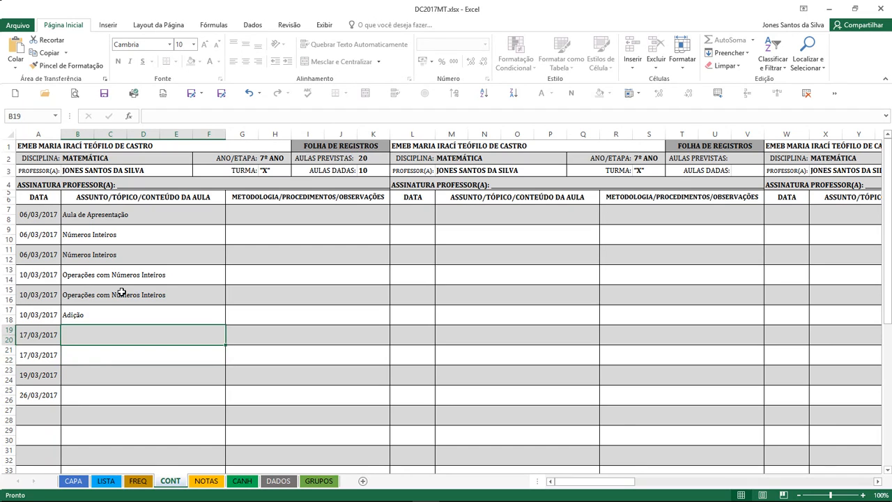
pyautogui.write('Ad')
pyautogui.press('Return')
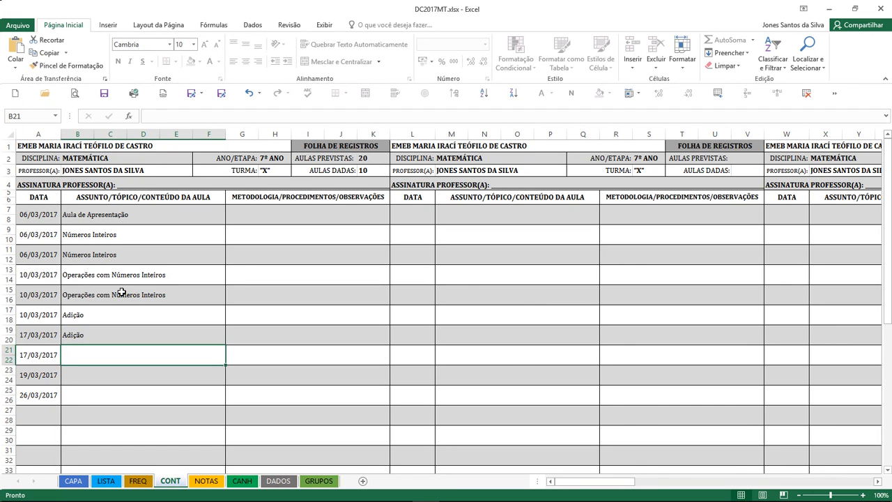
pyautogui.write('Su')
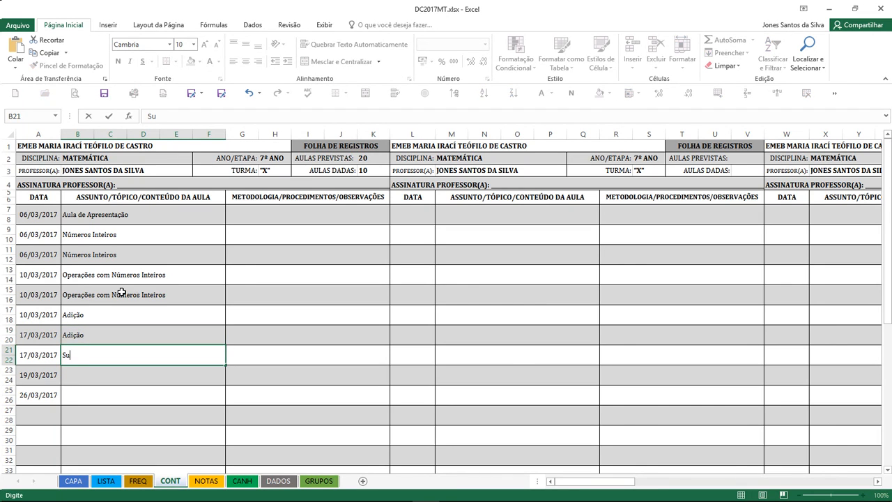
pyautogui.write('btração')
pyautogui.press('Return')
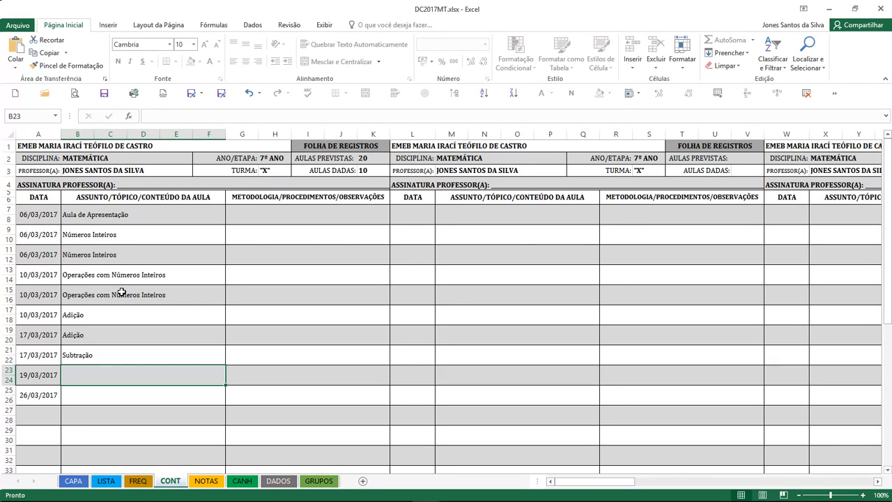
pyautogui.write('Subtração')
pyautogui.press('Return')
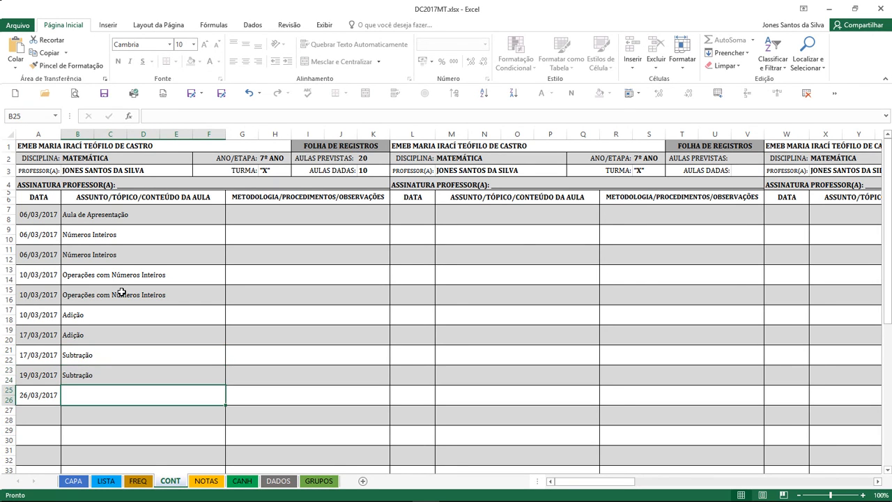
pyautogui.write('Jog')
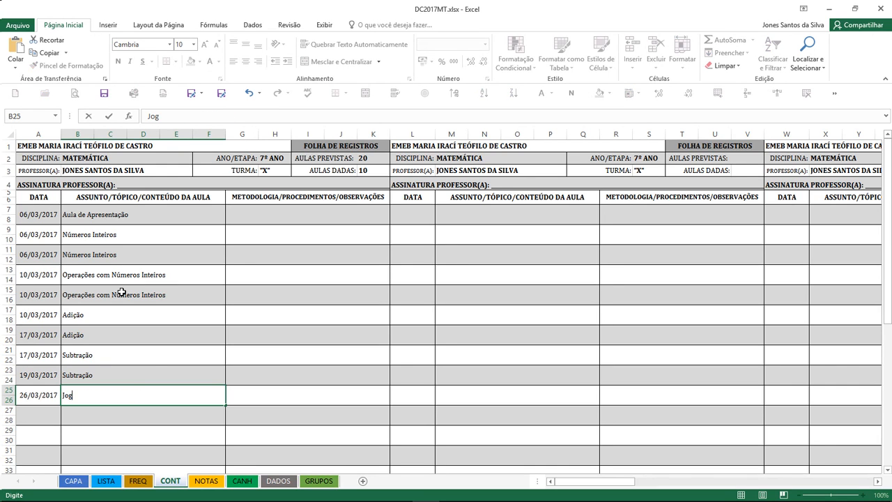
pyautogui.write('o de Sinal')
pyautogui.press('Return')
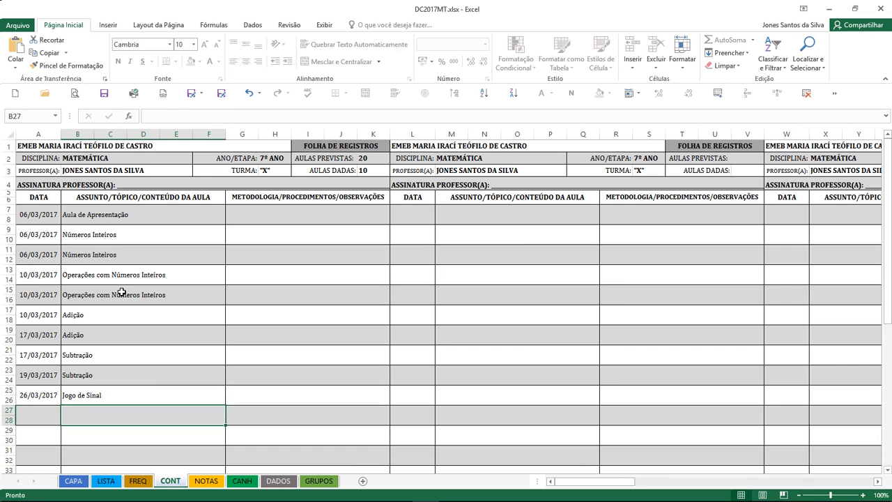
pyautogui.moveTo(111, 217); pyautogui.dragTo(146, 398)
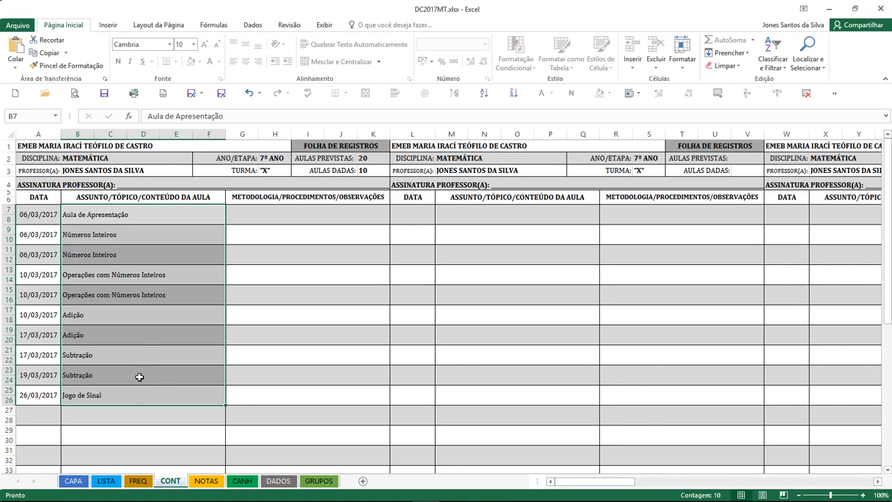
pyautogui.click(111, 311)
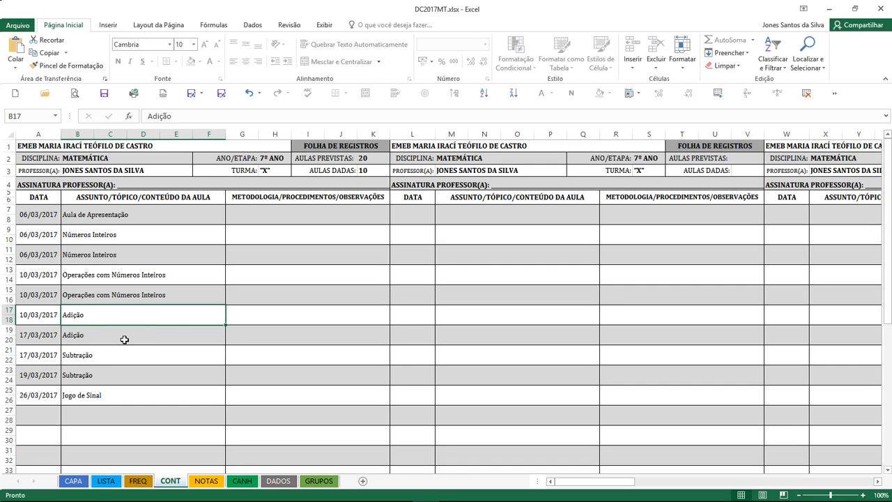
pyautogui.click(113, 342)
pyautogui.click(100, 369)
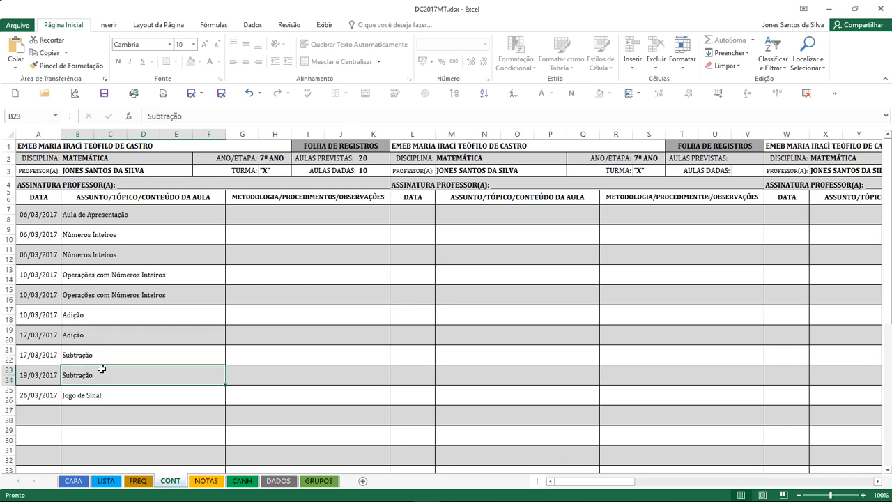
pyautogui.click(100, 355)
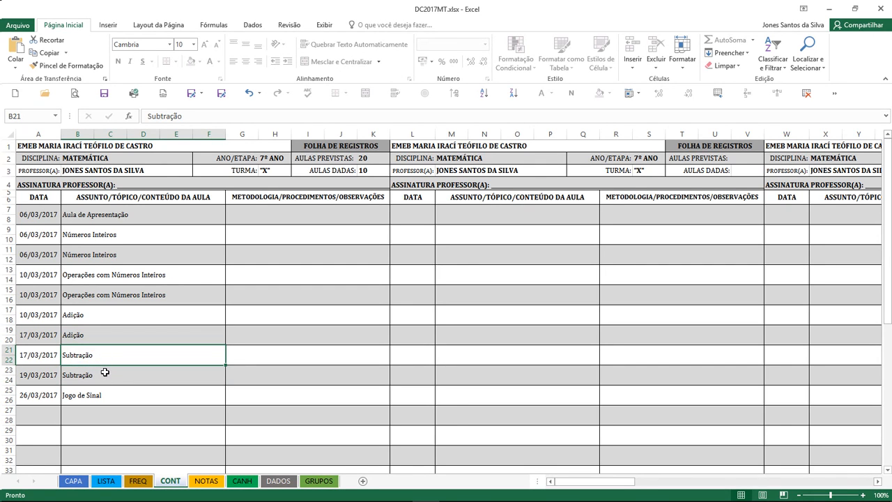
pyautogui.moveTo(117, 215); pyautogui.dragTo(125, 398)
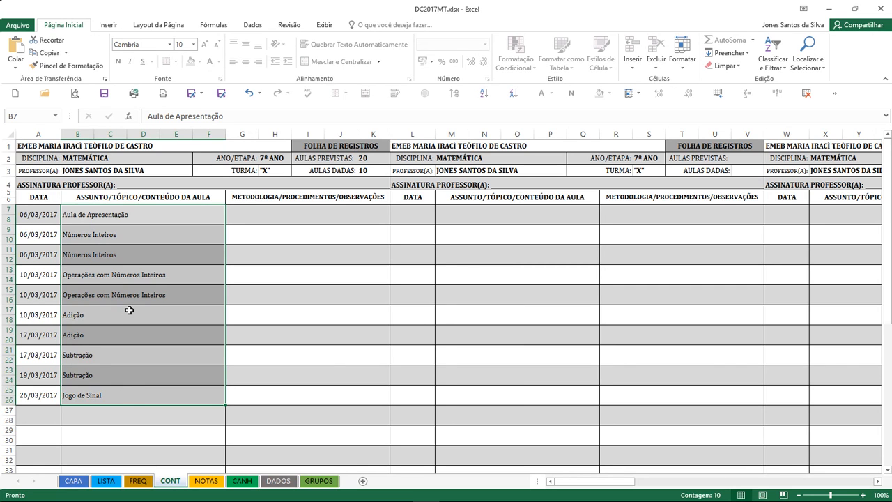
pyautogui.click(162, 288)
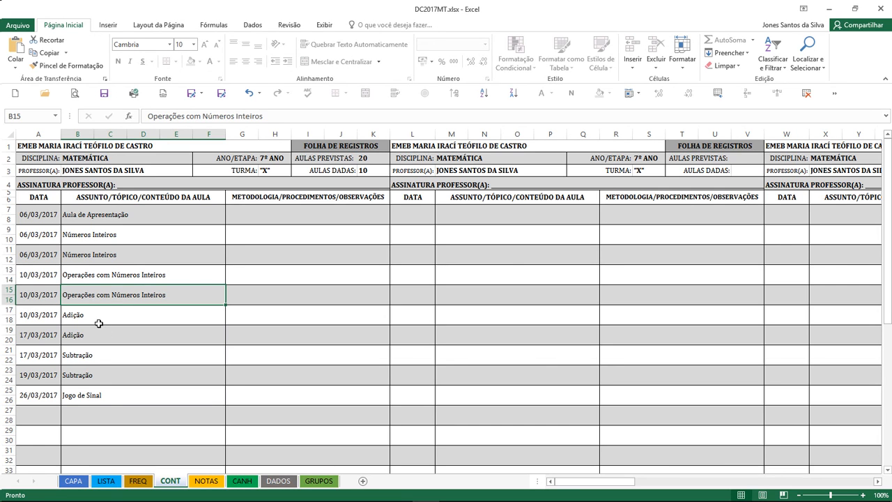
pyautogui.scroll(-2, 125, 328)
pyautogui.scroll(2, 134, 319)
pyautogui.moveTo(285, 218); pyautogui.dragTo(314, 394)
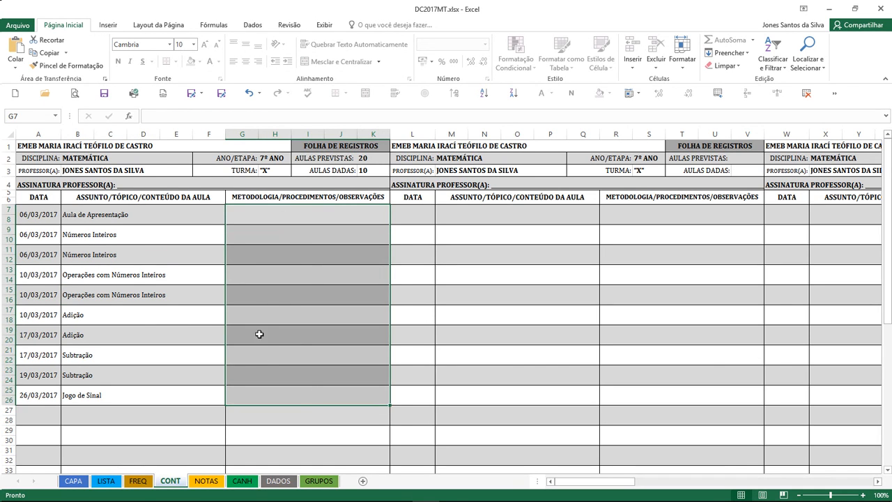
pyautogui.click(290, 222)
pyautogui.click(289, 236)
pyautogui.click(291, 256)
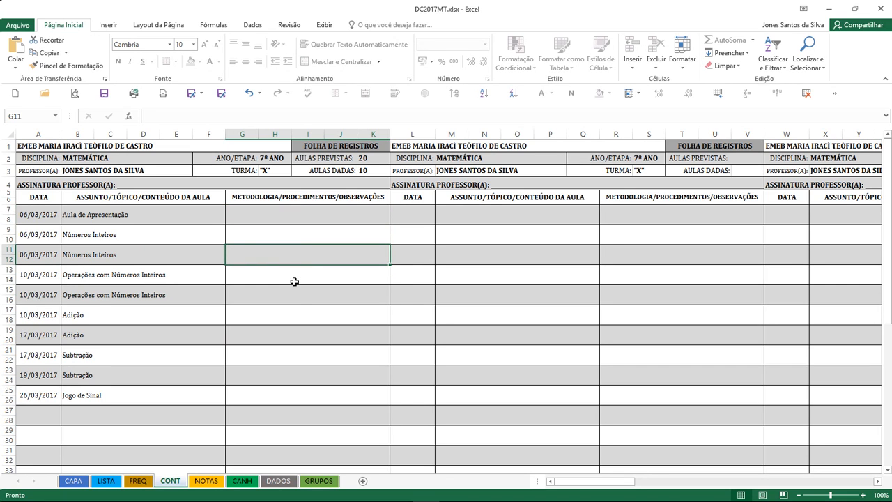
pyautogui.click(296, 212)
pyautogui.moveTo(296, 213); pyautogui.dragTo(290, 400)
pyautogui.click(267, 218)
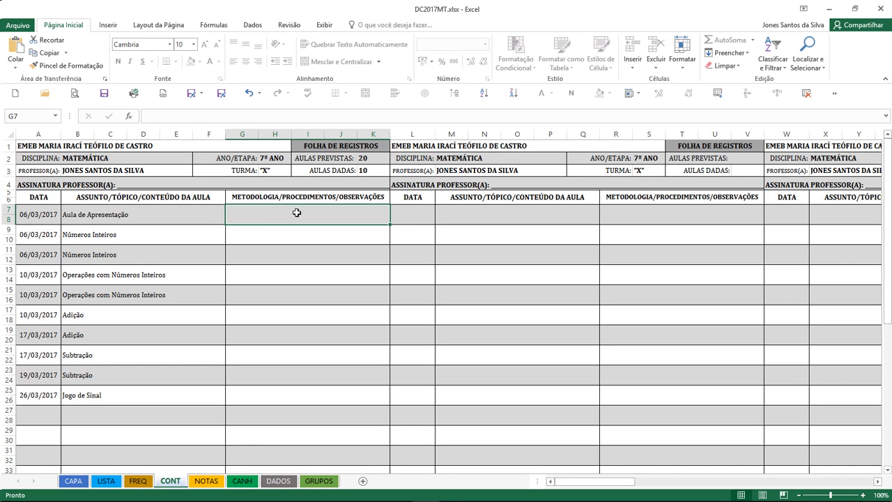
pyautogui.click(296, 234)
pyautogui.click(279, 259)
pyautogui.click(286, 279)
pyautogui.click(285, 298)
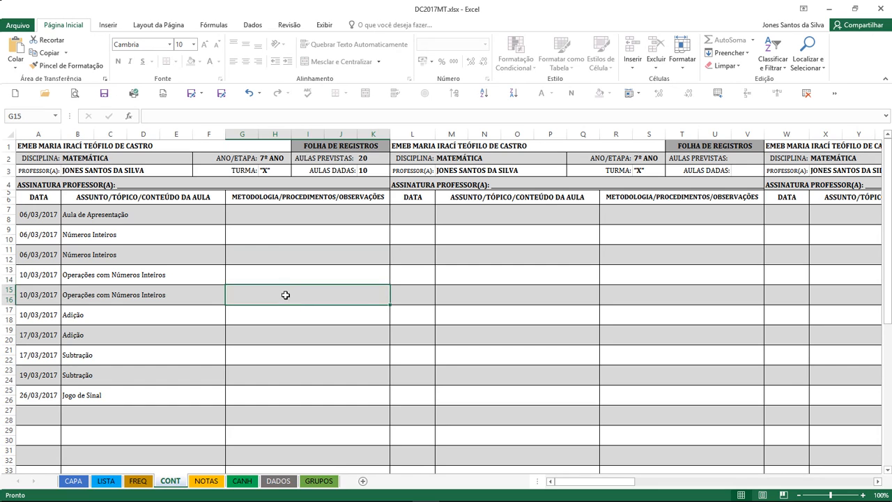
pyautogui.click(286, 221)
pyautogui.moveTo(286, 221); pyautogui.dragTo(286, 238)
pyautogui.click(284, 213)
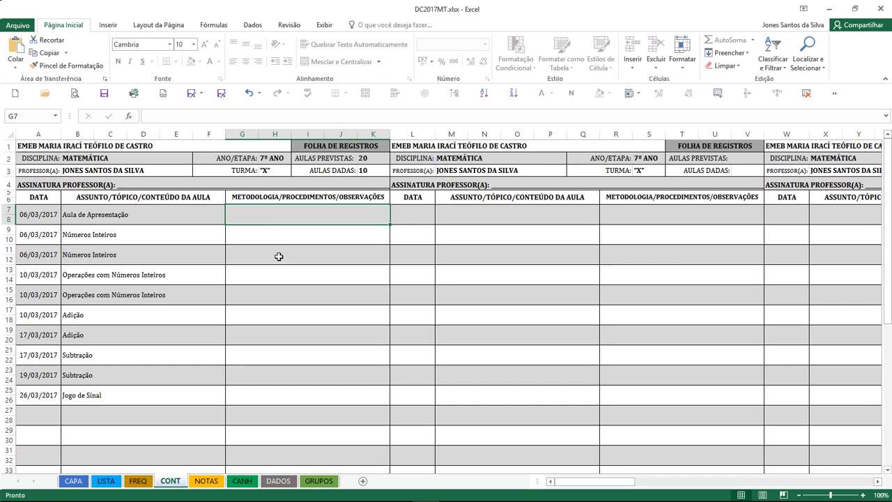
pyautogui.click(275, 233)
pyautogui.click(271, 214)
pyautogui.click(272, 235)
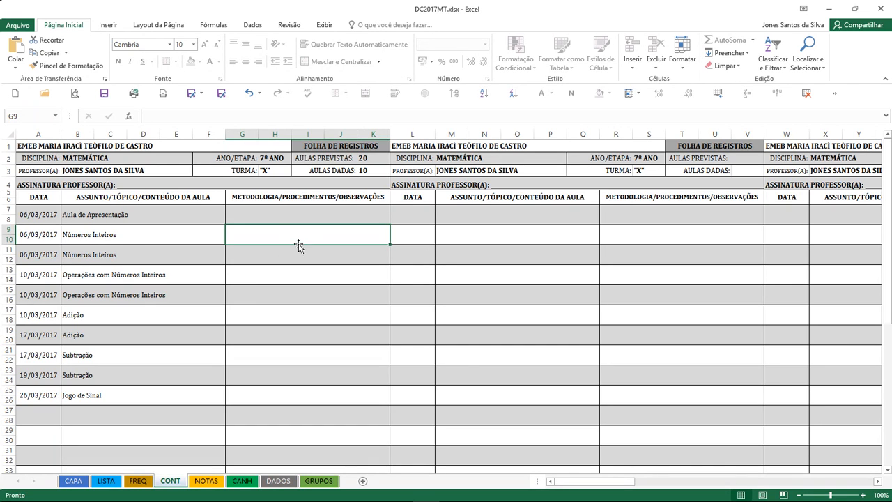
# Step: Review the CONT observation cells for the first six lessons and the first topic, then go to NOTAS
pyautogui.click(274, 211)
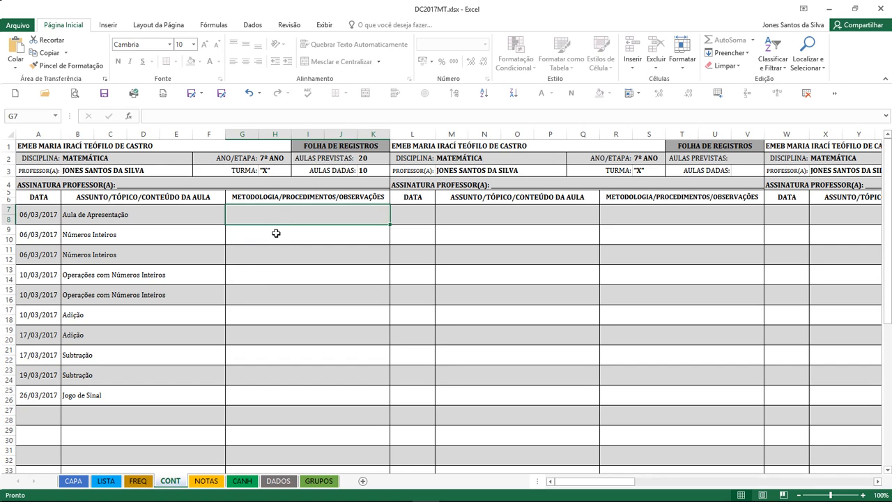
pyautogui.click(276, 233)
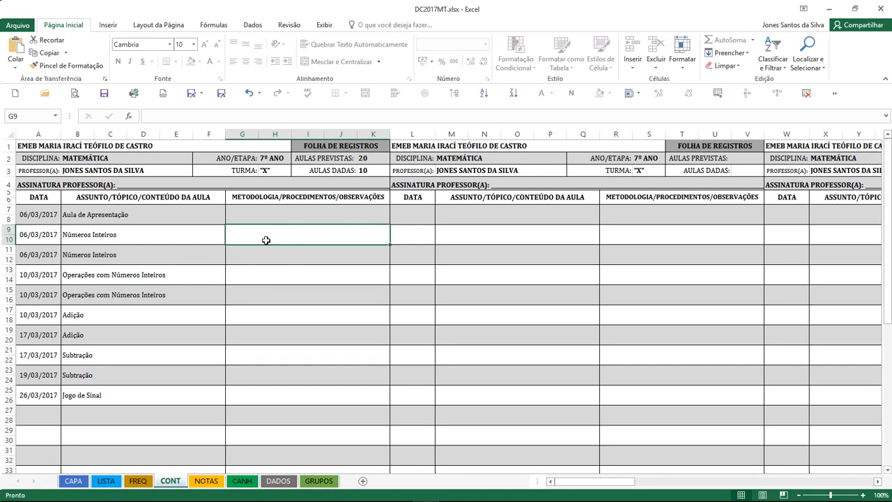
pyautogui.click(262, 255)
pyautogui.click(273, 220)
pyautogui.click(272, 234)
pyautogui.moveTo(266, 220); pyautogui.dragTo(272, 306)
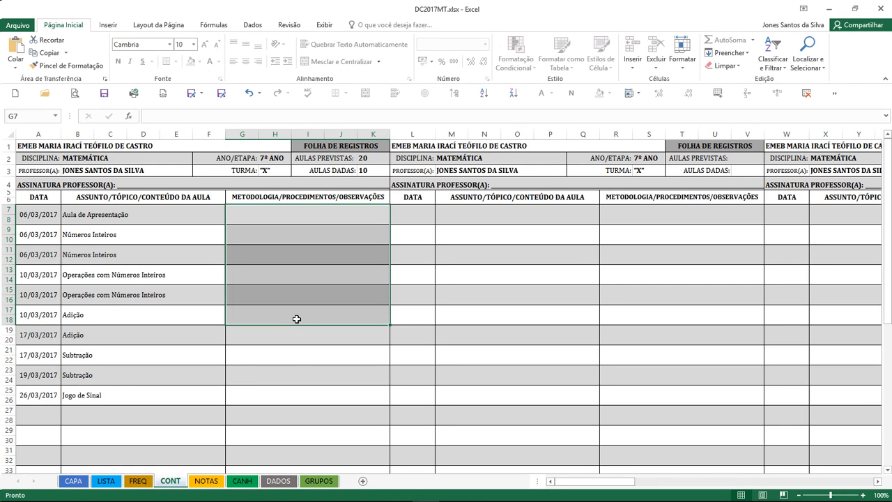
pyautogui.click(268, 216)
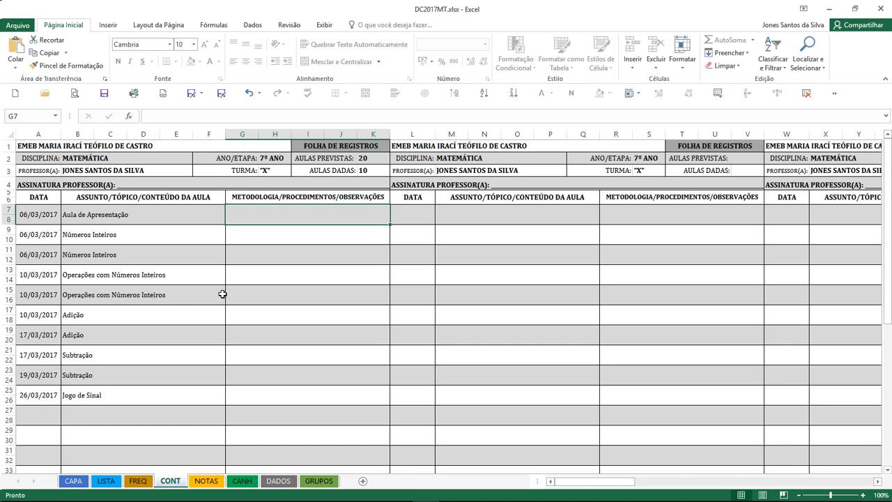
pyautogui.click(139, 221)
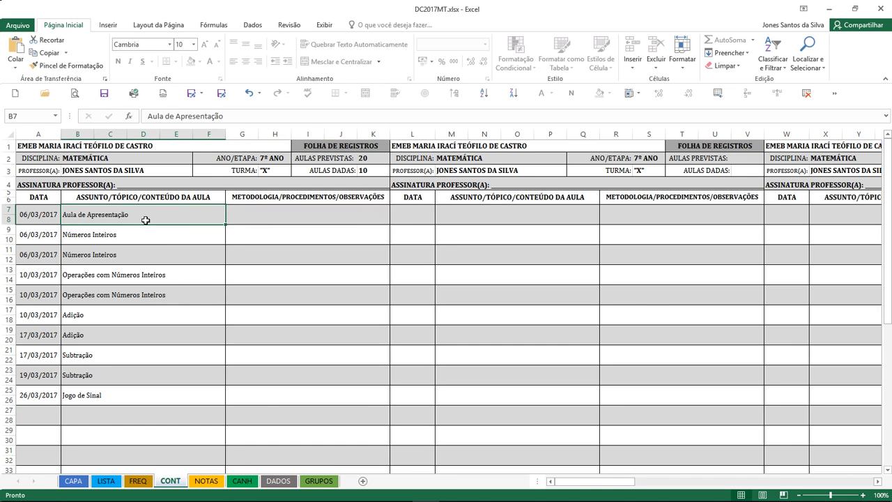
pyautogui.click(206, 481)
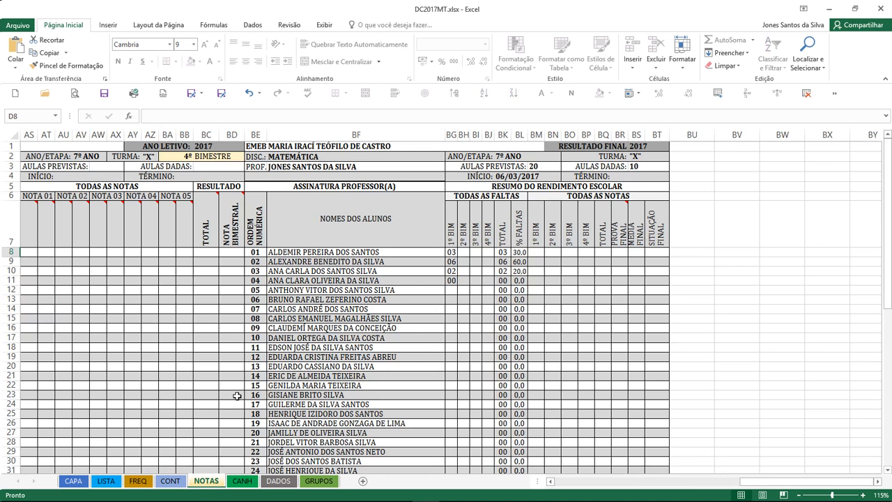
# Step: Scroll back to column A and step through the first student's NOTA 01–05 cells in row 8
pyautogui.moveTo(799, 486); pyautogui.dragTo(570, 486)
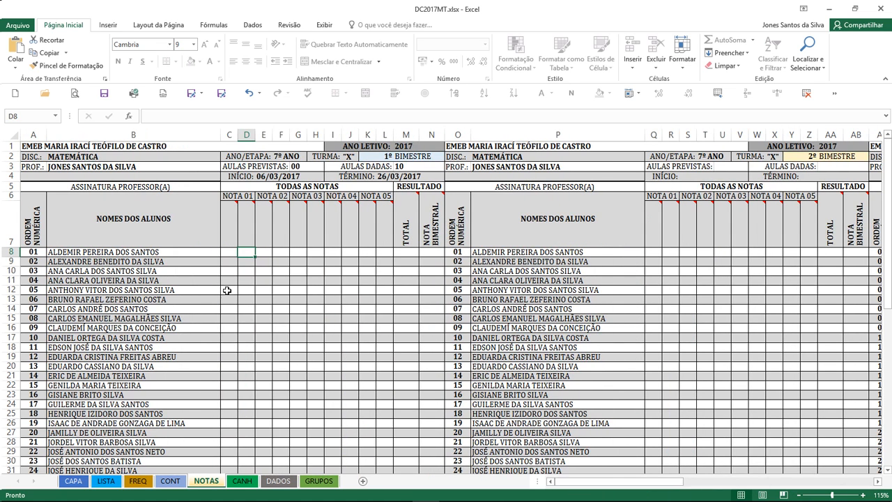
pyautogui.click(223, 289)
pyautogui.click(226, 254)
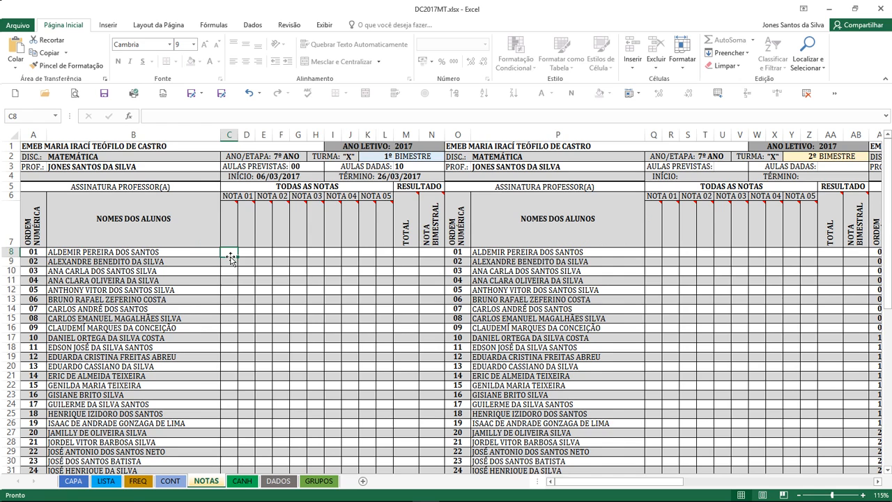
pyautogui.click(231, 222)
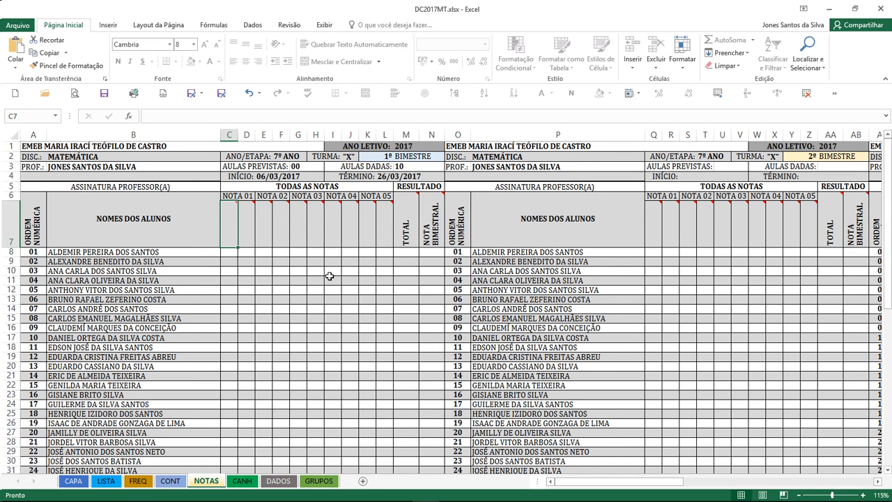
pyautogui.click(224, 250)
pyautogui.click(247, 250)
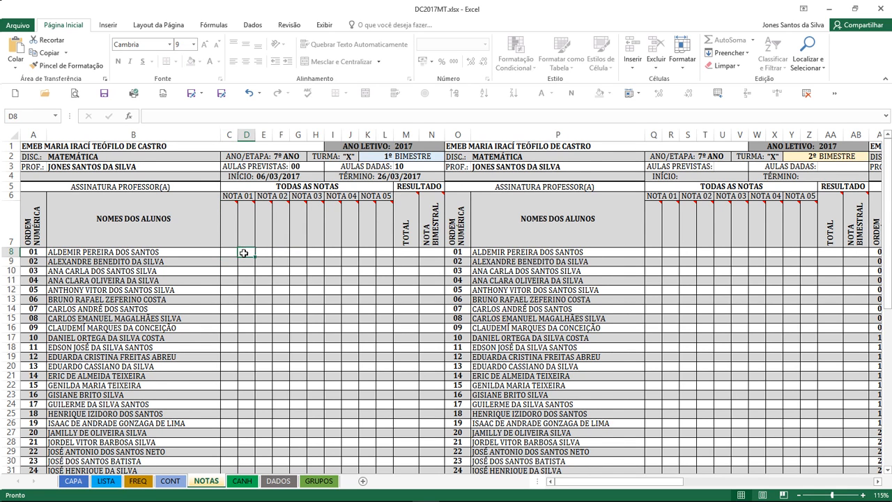
pyautogui.click(223, 253)
pyautogui.click(245, 253)
pyautogui.click(263, 254)
pyautogui.click(281, 253)
pyautogui.click(295, 251)
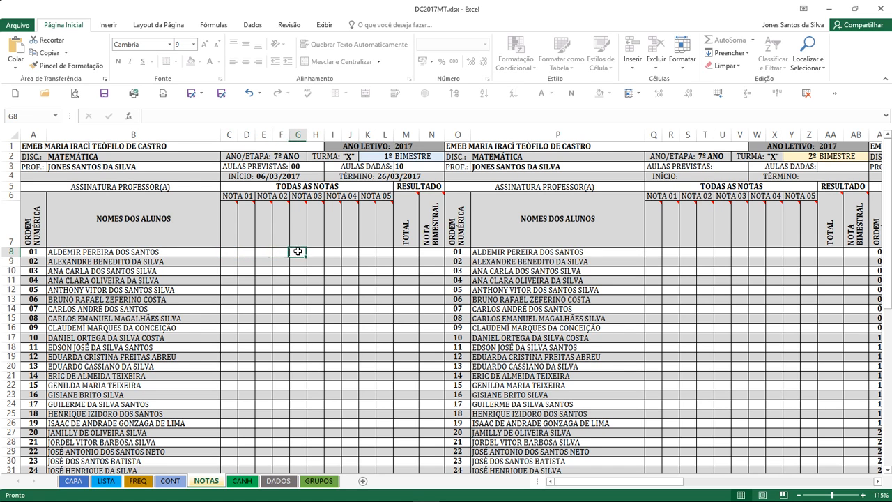
pyautogui.click(313, 253)
pyautogui.click(229, 252)
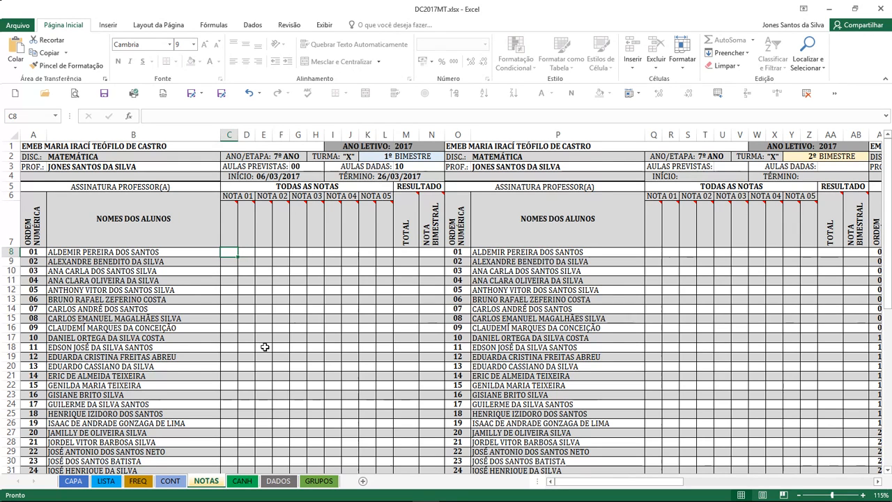
# Step: Enter the first student's grades 2, 3, 5 and 4 in C8:F8
pyautogui.write('2')
pyautogui.press('Tab')
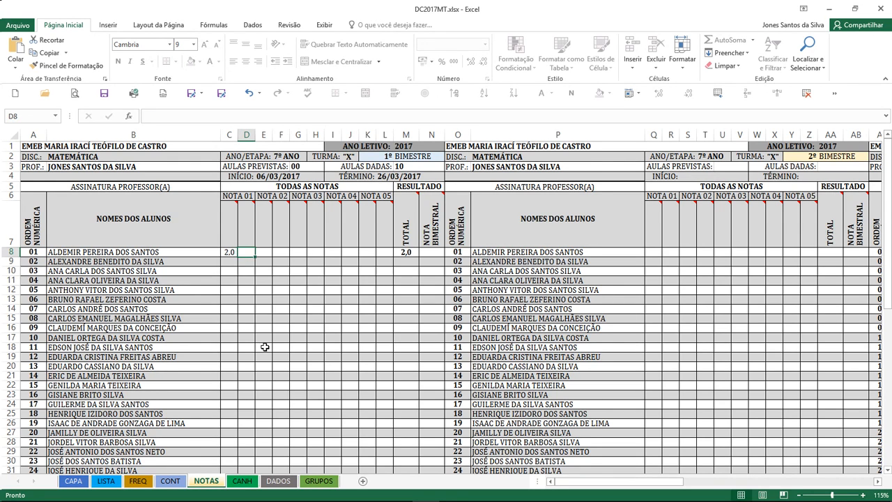
pyautogui.write('3')
pyautogui.press('Tab')
pyautogui.press('Left')
pyautogui.press('Left')
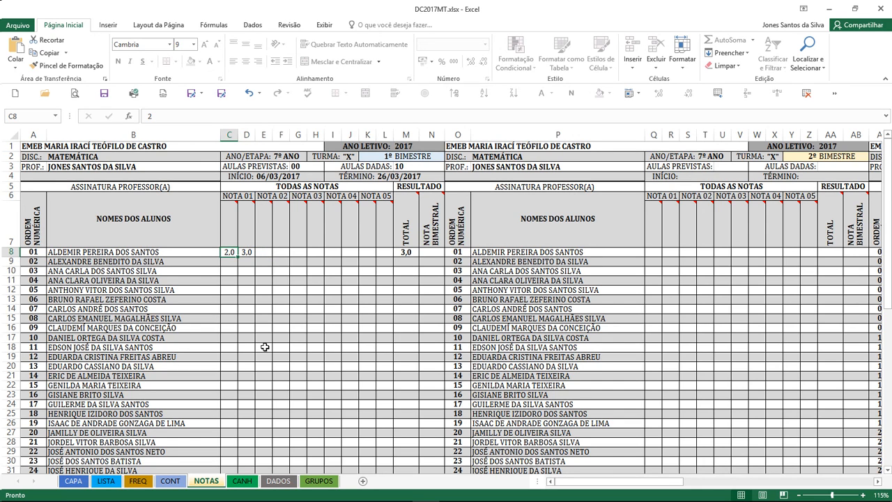
pyautogui.press('Right')
pyautogui.press('Right')
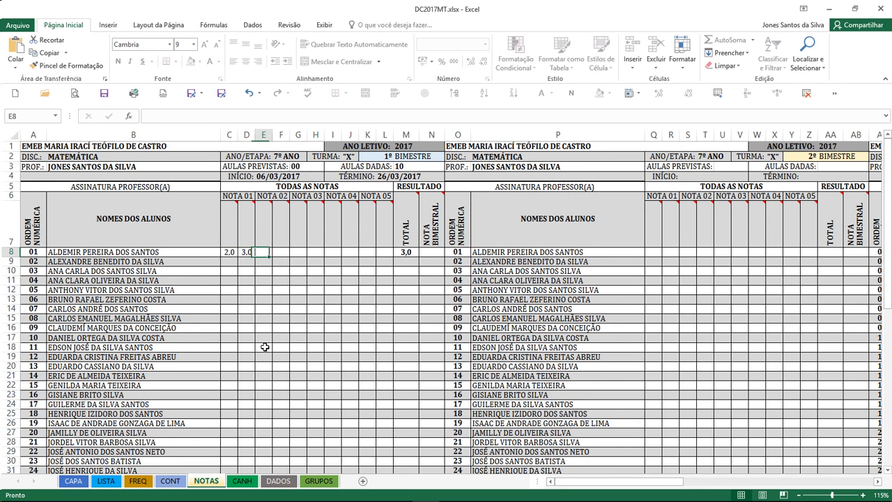
pyautogui.write('5')
pyautogui.press('Tab')
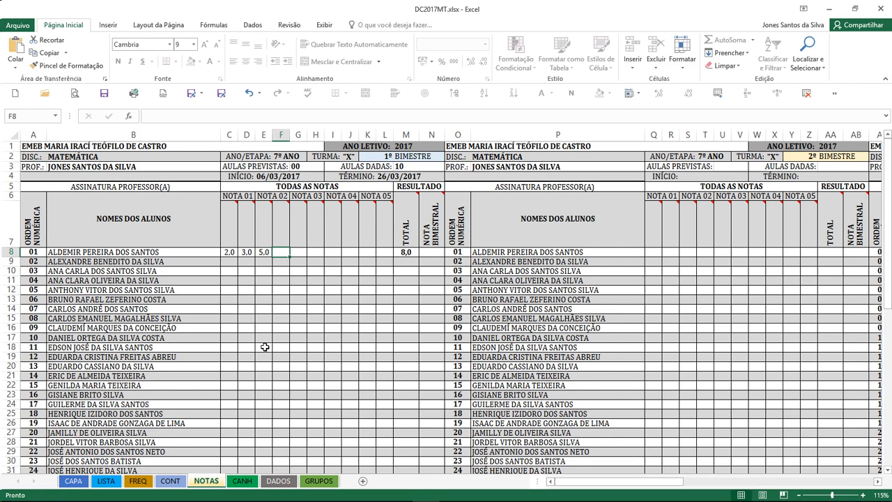
pyautogui.write('4')
pyautogui.press('Return')
# Step: Clear the grades in C8:D8, then undo to restore them
pyautogui.press('Up')
pyautogui.press('Left')
pyautogui.press('Left')
pyautogui.hotkey('shift', 'Left')
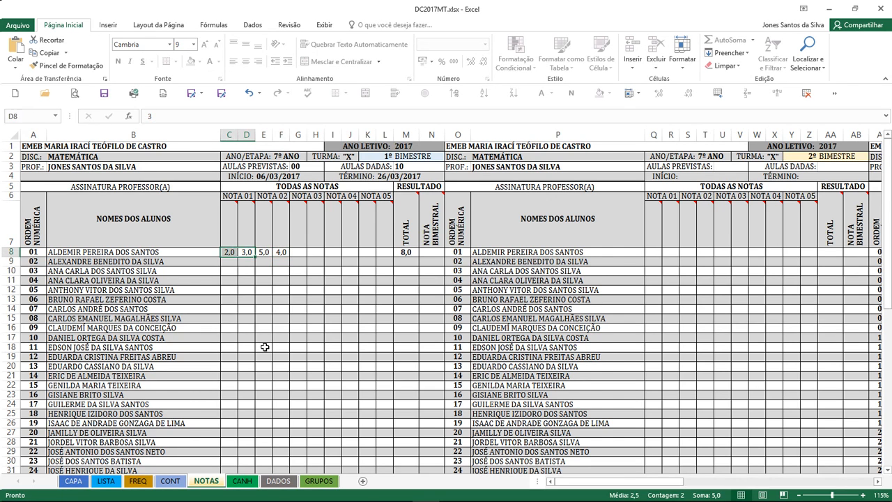
pyautogui.press('Delete')
pyautogui.press('Right')
pyautogui.press('Right')
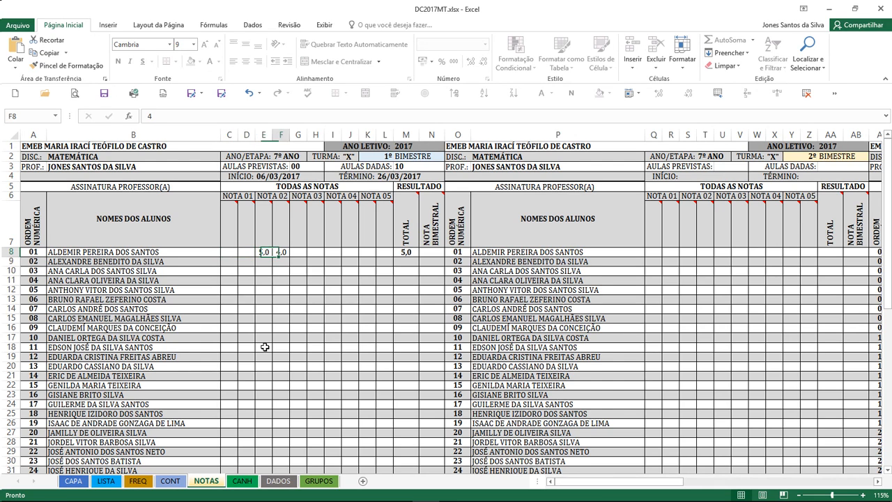
pyautogui.press('Left')
pyautogui.press('Left')
pyautogui.press('Left')
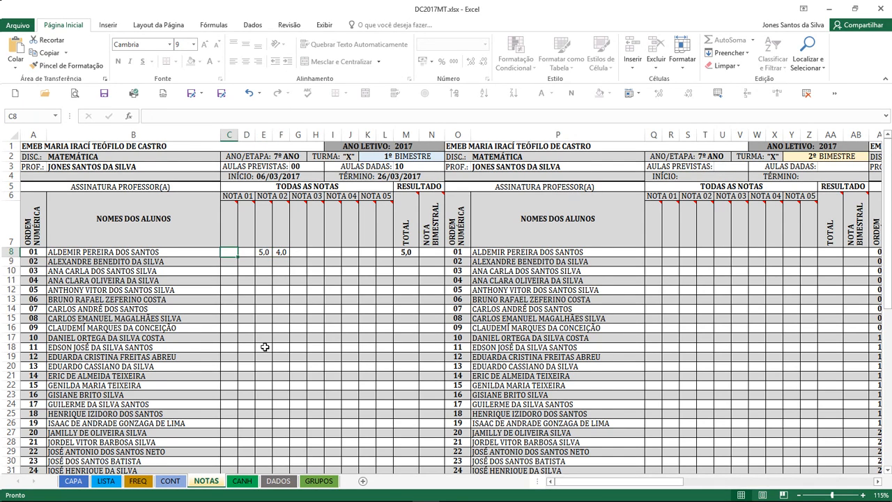
pyautogui.hotkey('ctrl', 'z')
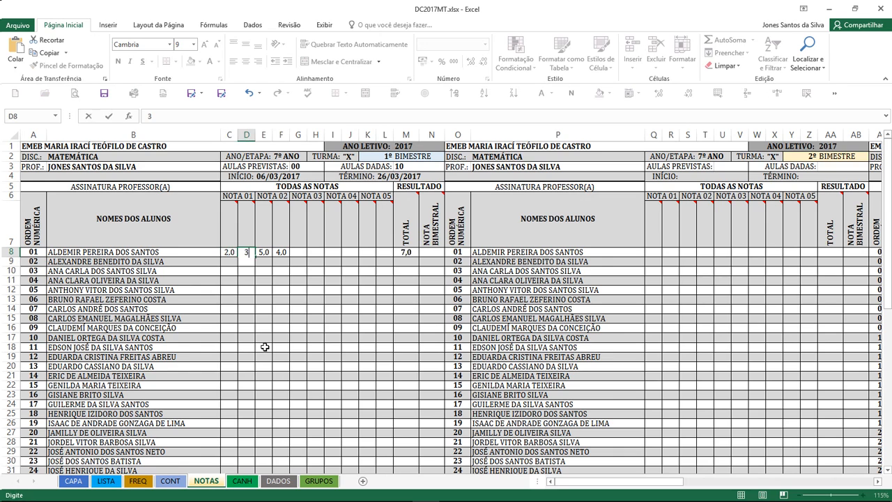
pyautogui.press('Right')
pyautogui.press('Right')
pyautogui.press('Left')
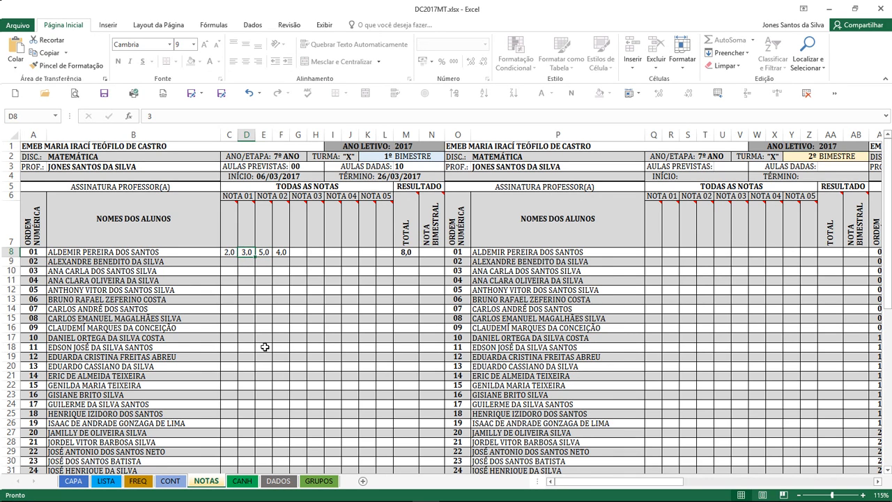
pyautogui.press('Left')
pyautogui.press('Right')
pyautogui.press('Right')
pyautogui.press('Left')
pyautogui.press('Right')
pyautogui.press('Right')
pyautogui.press('Right')
pyautogui.press('Right')
pyautogui.press('Right')
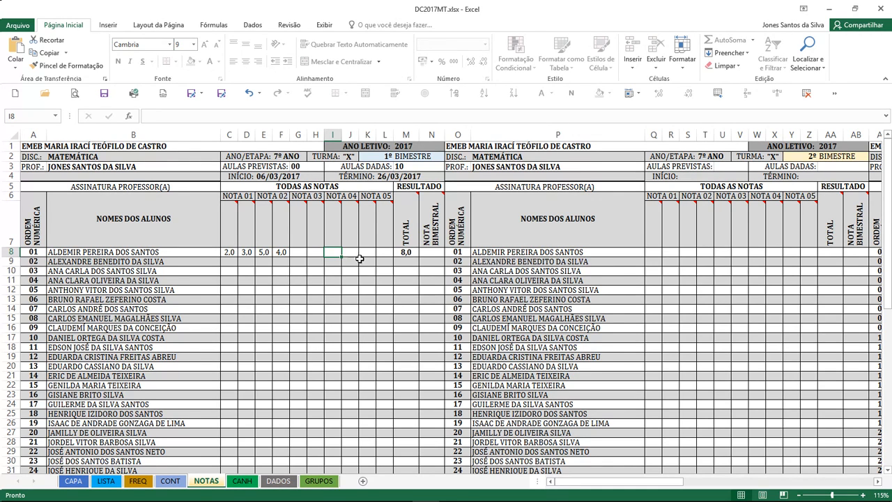
# Step: Check the first student's grade sum and NOTA BIMESTRAL cell, then select student 02's NOTA 01
pyautogui.moveTo(224, 252); pyautogui.dragTo(349, 255)
pyautogui.click(230, 262)
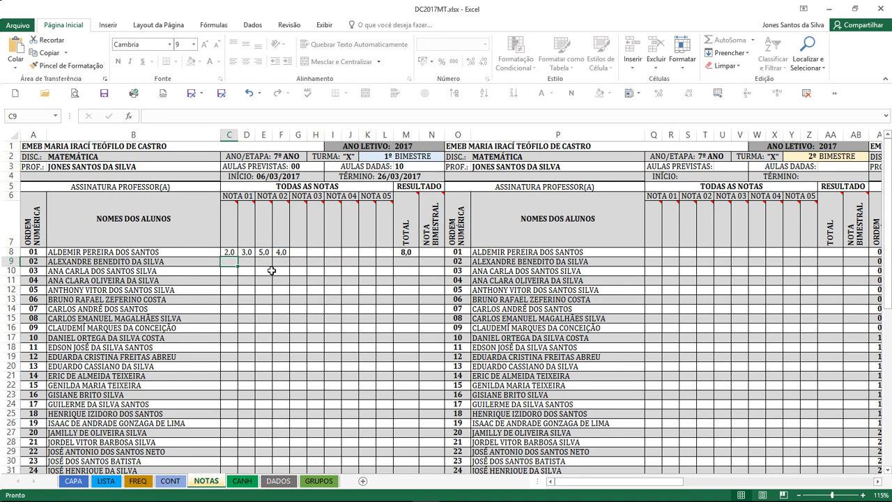
pyautogui.click(430, 253)
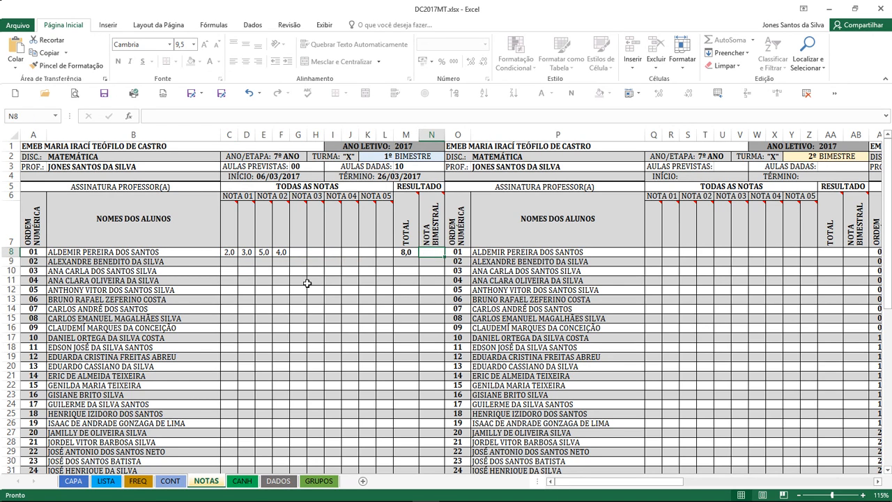
pyautogui.moveTo(225, 252); pyautogui.dragTo(337, 252)
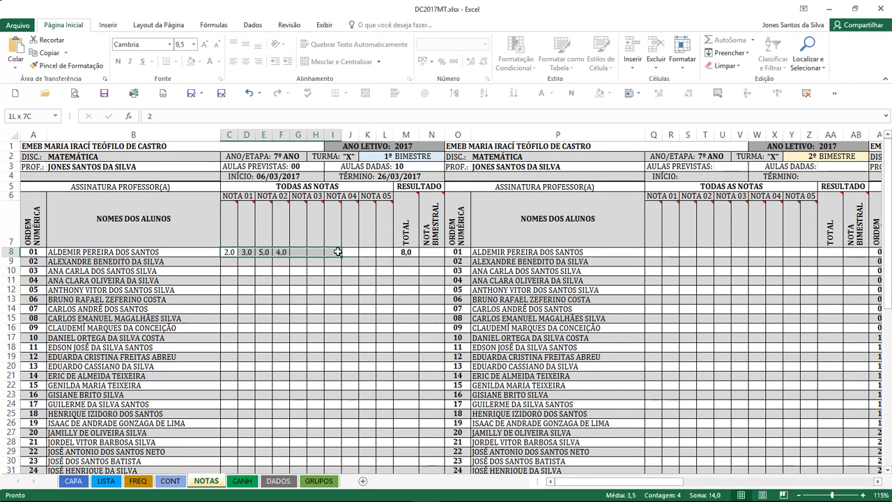
pyautogui.click(426, 252)
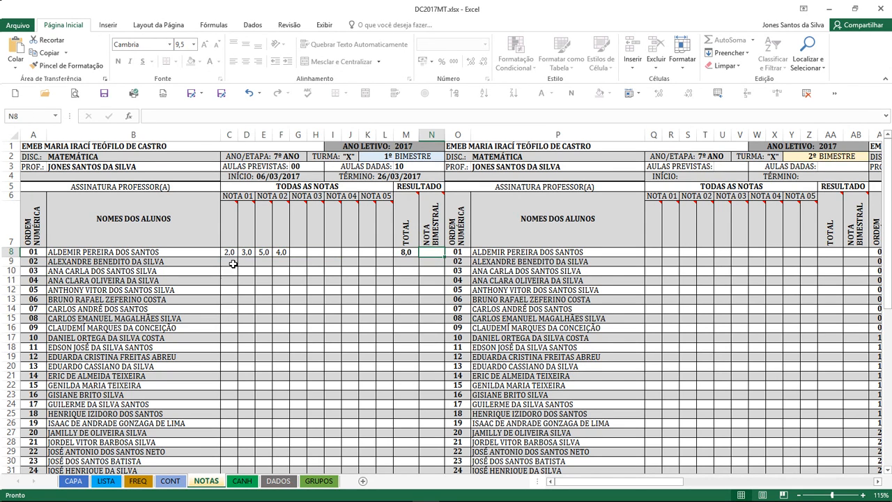
pyautogui.click(229, 262)
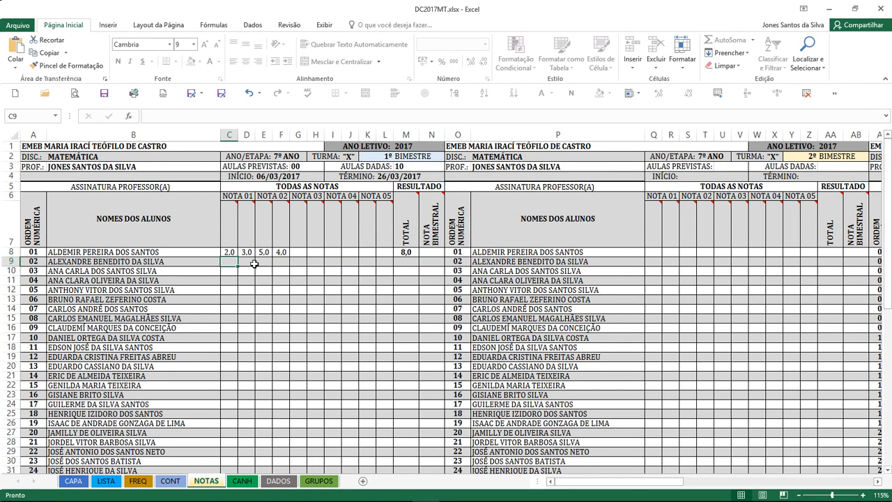
# Step: Enter student 02's grades 1, 2, 1, 3, 2 and 4 across row 9
pyautogui.write('1')
pyautogui.press('Tab')
pyautogui.write('2')
pyautogui.press('Tab')
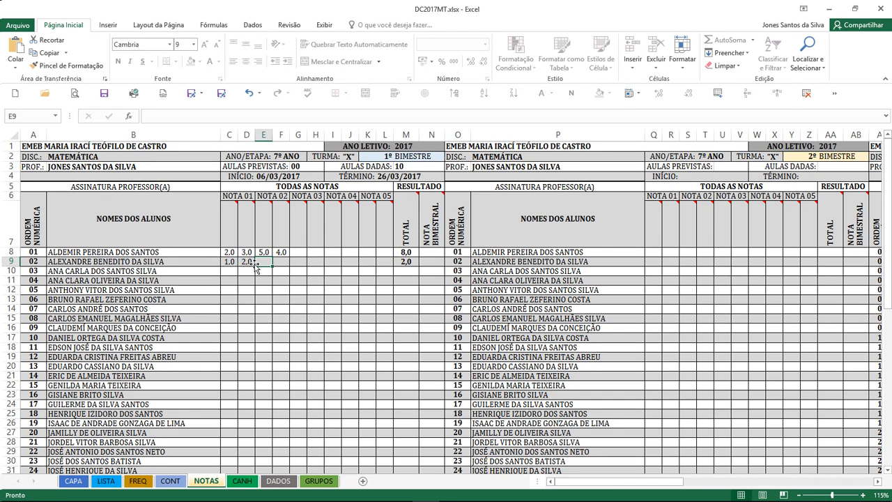
pyautogui.write('1')
pyautogui.press('Tab')
pyautogui.write('3')
pyautogui.press('Tab')
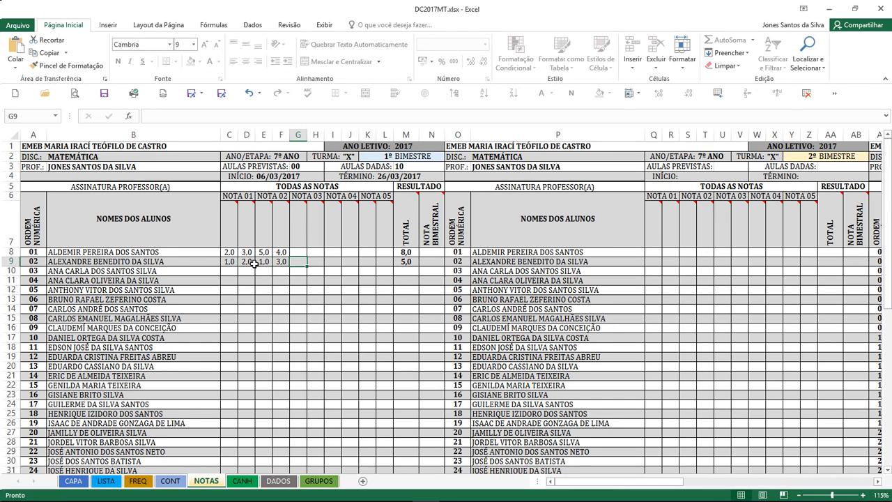
pyautogui.write('2')
pyautogui.press('Tab')
pyautogui.write('4')
pyautogui.press('Tab')
pyautogui.press('Tab')
pyautogui.press('Tab')
pyautogui.press('Tab')
pyautogui.press('Tab')
pyautogui.press('Tab')
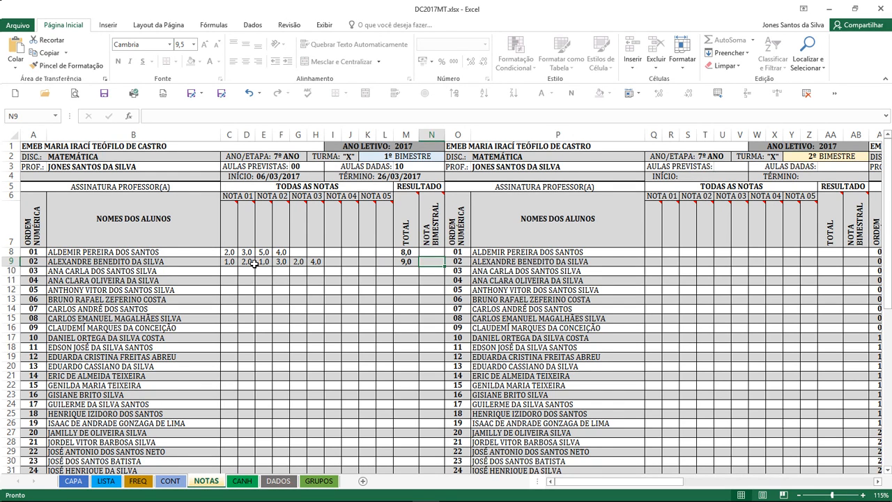
pyautogui.press('Left')
pyautogui.press('Left')
pyautogui.press('Left')
pyautogui.press('Left')
pyautogui.press('Left')
pyautogui.press('Left')
pyautogui.press('Left')
pyautogui.press('Left')
pyautogui.press('Left')
pyautogui.press('Down')
pyautogui.press('Left')
pyautogui.press('Left')
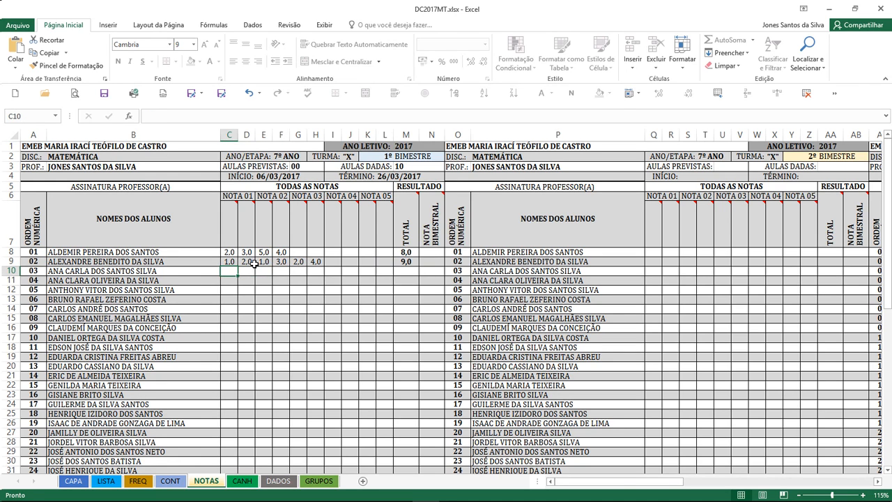
# Step: Enter student 03's grades 1,1, 1,3, 4,5, 1,2, 2,7 and 1,5 across C10:H10
pyautogui.write('1,1')
pyautogui.press('Right')
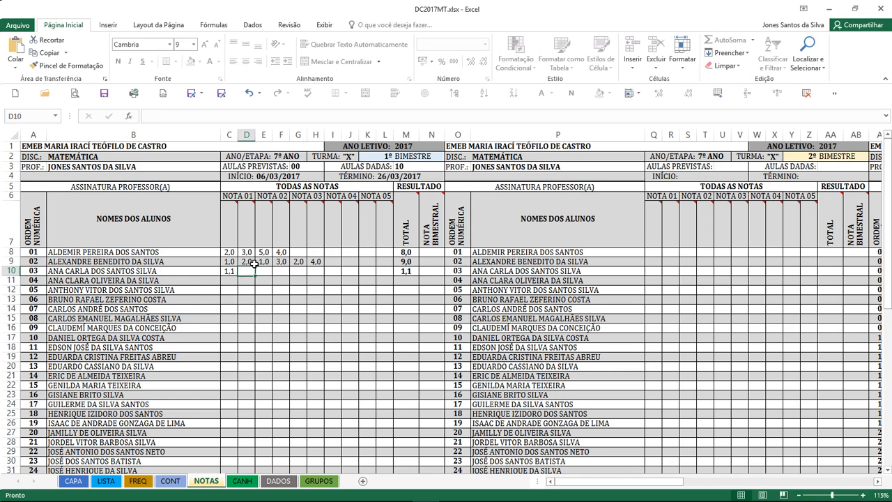
pyautogui.write('1,3')
pyautogui.press('Right')
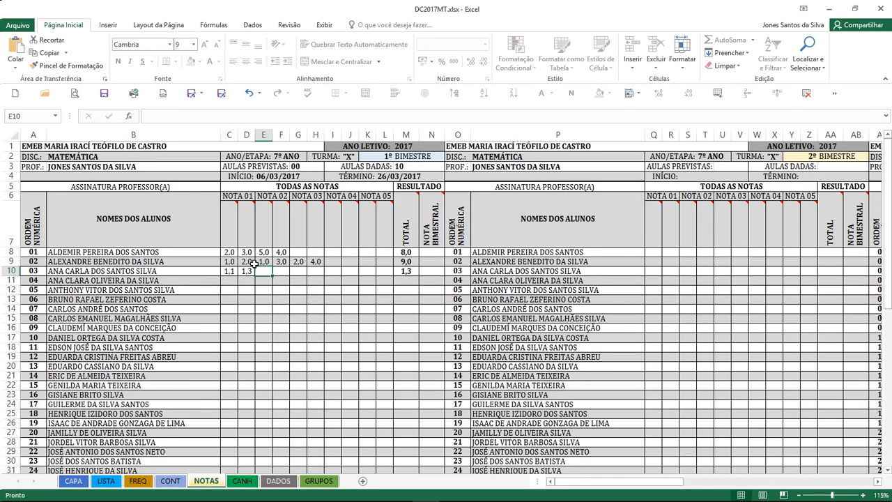
pyautogui.write('4,5')
pyautogui.press('Right')
pyautogui.write('1,2')
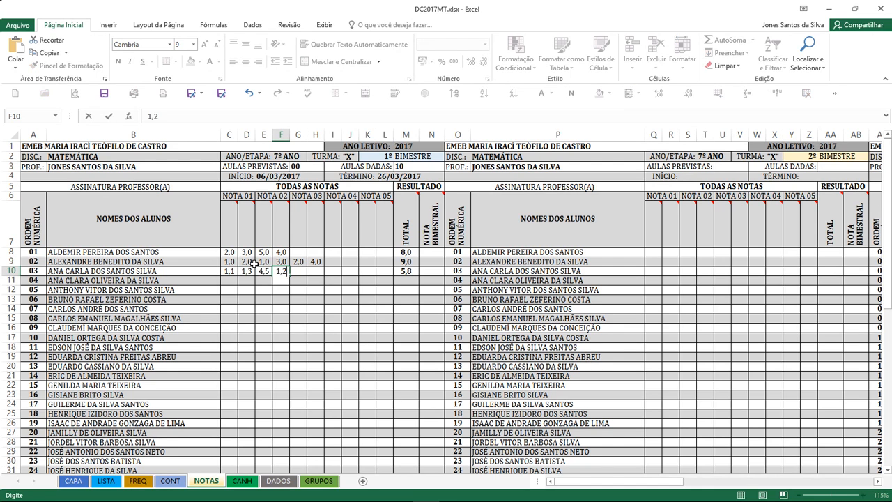
pyautogui.press('Right')
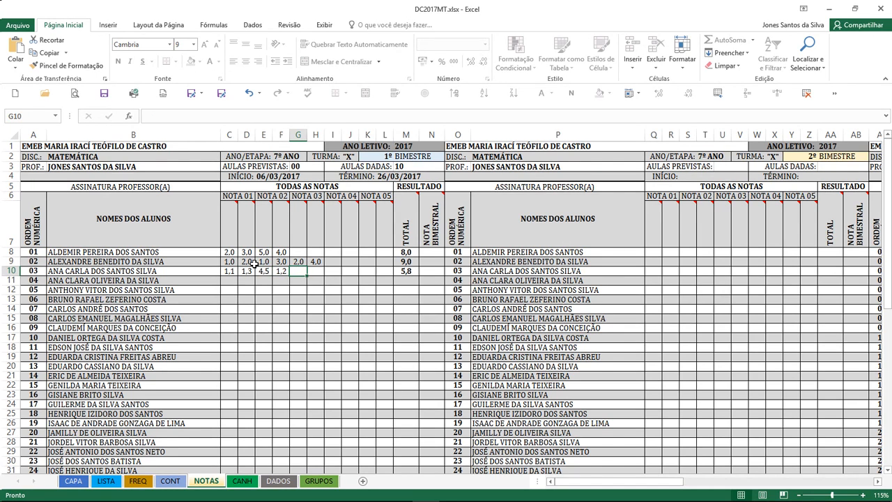
pyautogui.write('2,7')
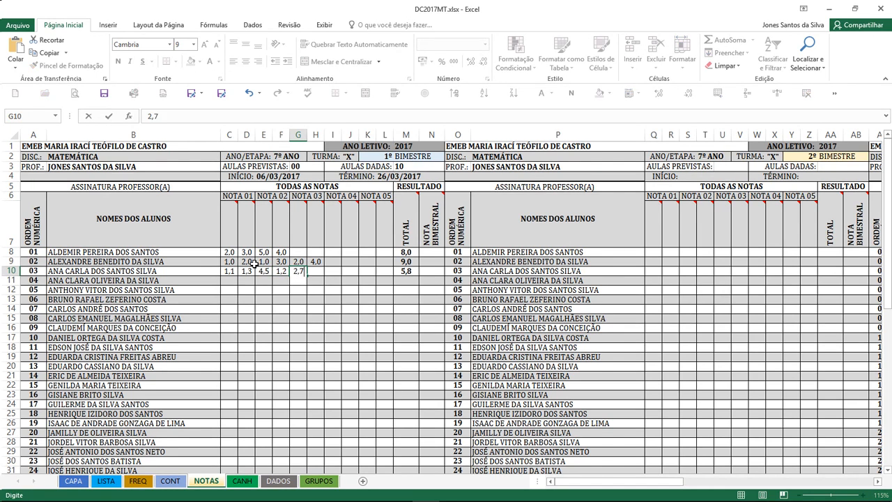
pyautogui.press('Right')
pyautogui.write('1,5')
pyautogui.press('Right')
# Step: Correct G10 from 2,7 to 2,4 and move to row 11
pyautogui.press('Left')
pyautogui.press('Left')
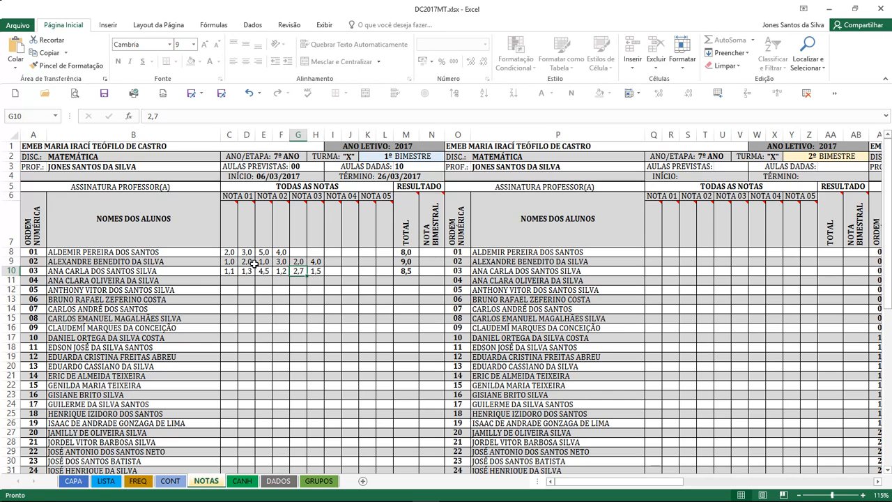
pyautogui.write('2,4')
pyautogui.press('Return')
pyautogui.press('Up')
pyautogui.press('Up')
pyautogui.press('Up')
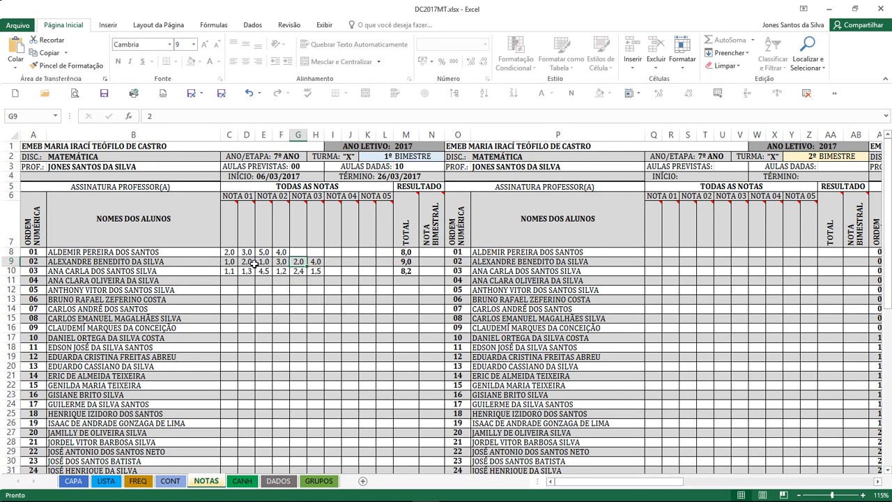
pyautogui.press('Right')
pyautogui.press('Right')
pyautogui.press('Right')
pyautogui.press('Right')
pyautogui.press('Right')
pyautogui.press('Right')
pyautogui.press('Right')
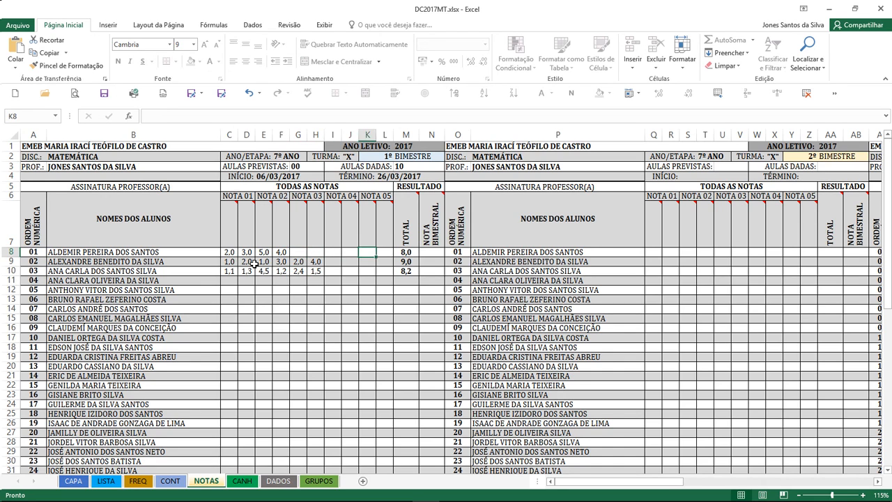
pyautogui.press('Down')
pyautogui.press('Down')
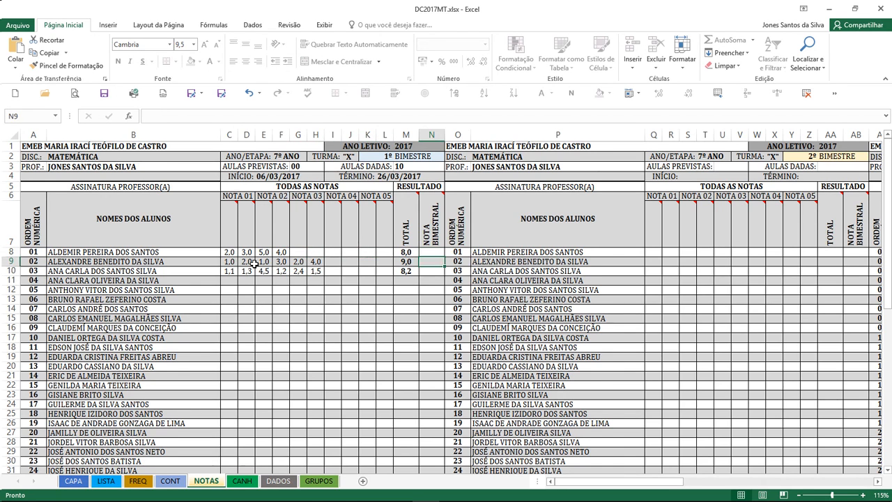
pyautogui.press('Left')
pyautogui.press('Left')
pyautogui.press('Left')
pyautogui.press('Left')
pyautogui.press('Left')
pyautogui.press('Left')
pyautogui.press('Left')
pyautogui.press('Left')
pyautogui.press('Left')
pyautogui.press('Left')
pyautogui.press('Left')
pyautogui.press('Down')
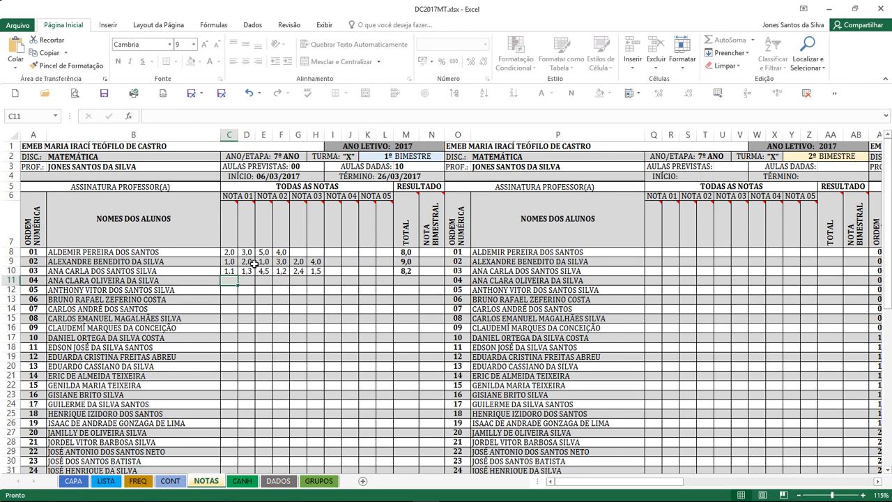
pyautogui.press('Right')
pyautogui.press('Right')
pyautogui.press('Right')
pyautogui.press('Right')
pyautogui.press('Right')
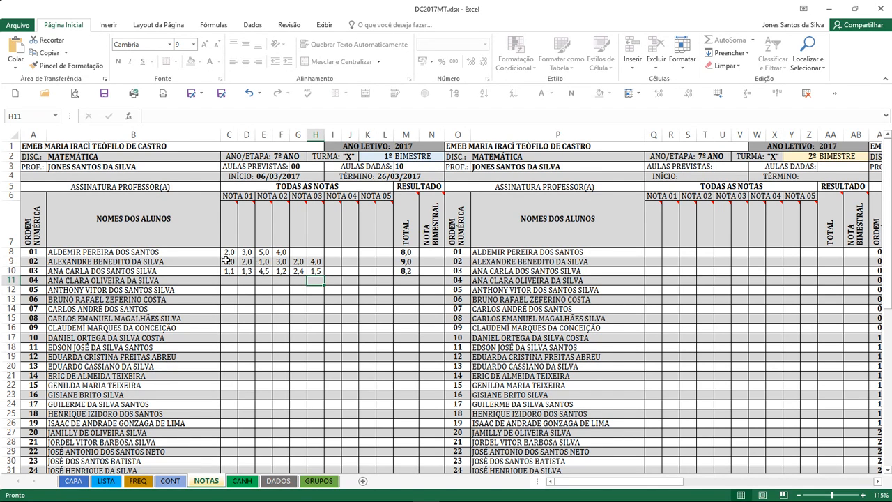
# Step: Review grades C8:K10 and student 01's bimester cell N8, then switch to the CANH sheet
pyautogui.moveTo(234, 253); pyautogui.dragTo(361, 270)
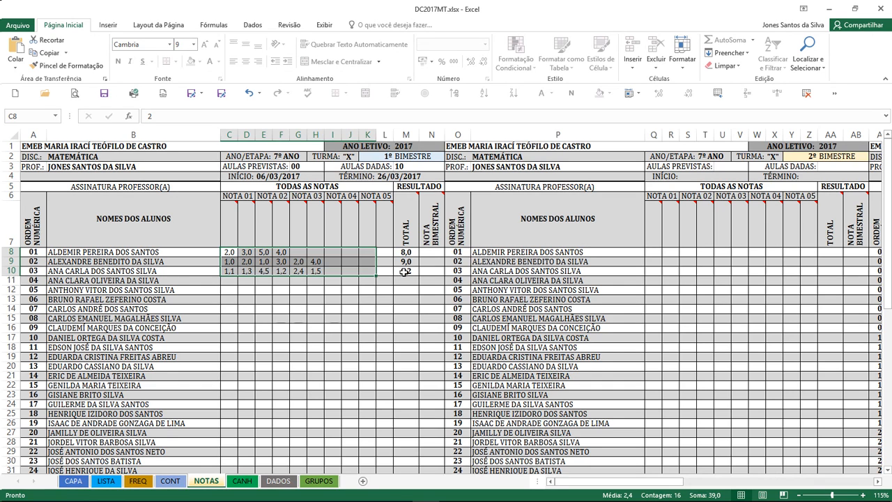
pyautogui.click(431, 252)
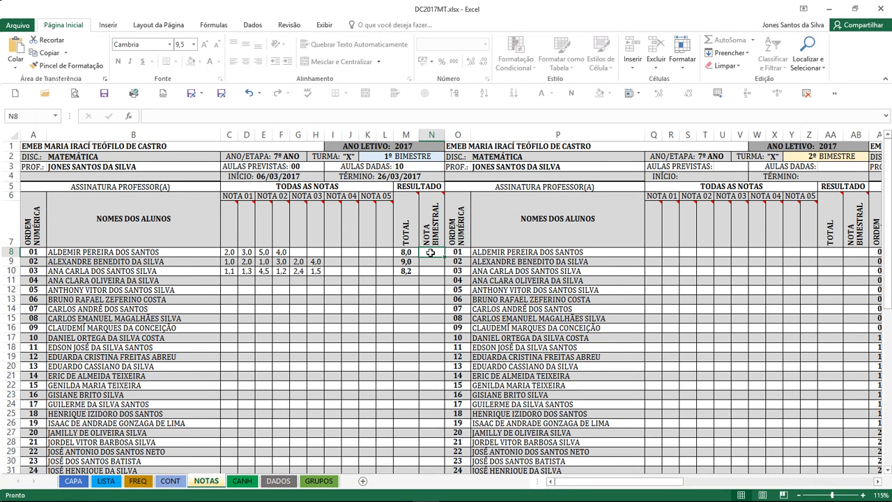
pyautogui.press('Return')
pyautogui.click(431, 252)
pyautogui.click(242, 481)
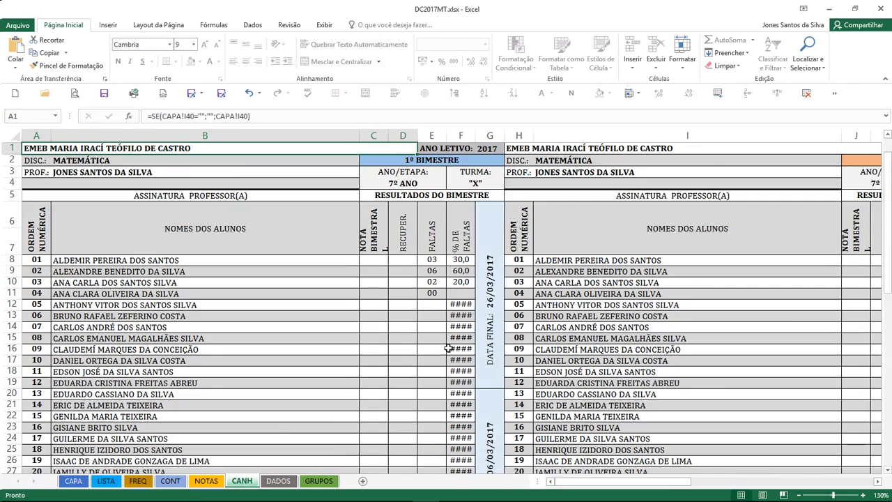
pyautogui.scroll(-1, 385, 251)
pyautogui.scroll(-7, 384, 265)
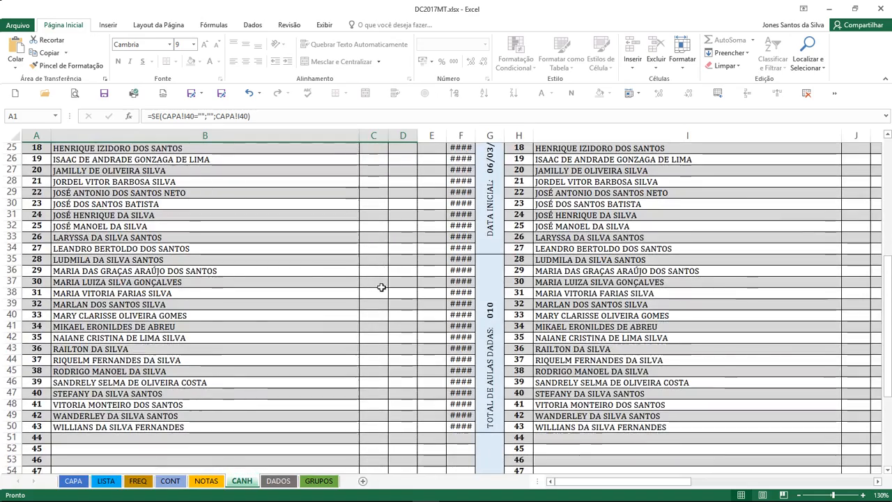
pyautogui.scroll(7, 381, 287)
pyautogui.scroll(-3, 385, 295)
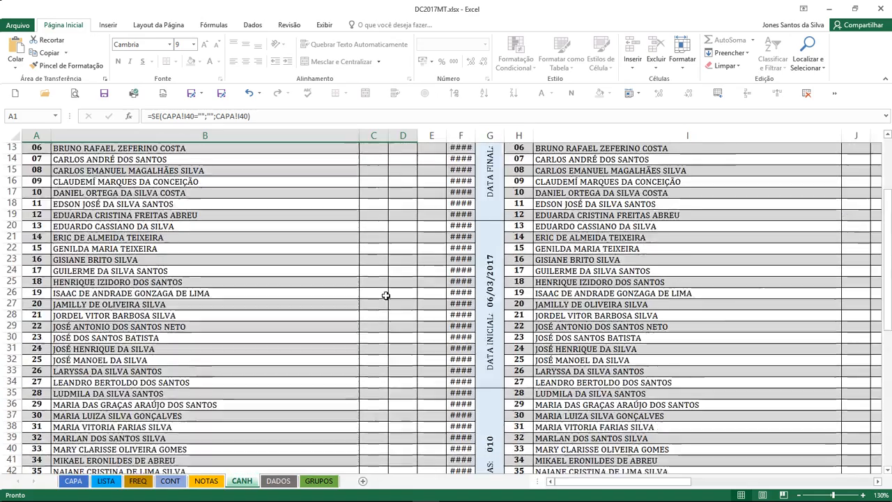
pyautogui.scroll(4, 385, 296)
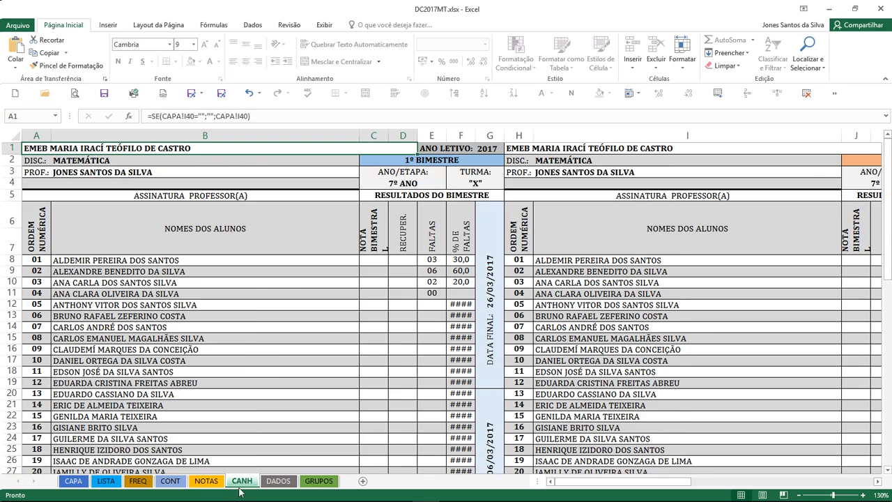
# Step: Back on NOTAS, enter bimester grades 8, 9 and 8,5 in N8:N10
pyautogui.click(204, 481)
pyautogui.moveTo(589, 482); pyautogui.dragTo(784, 472)
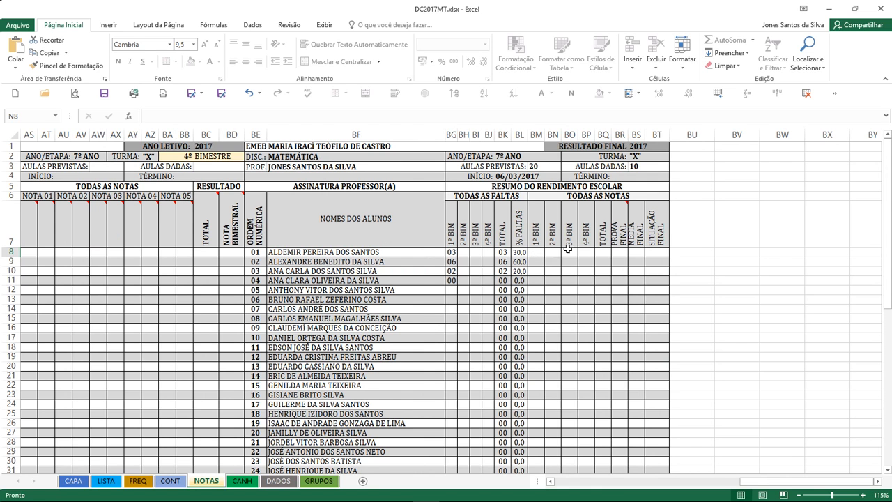
pyautogui.moveTo(801, 484); pyautogui.dragTo(568, 488)
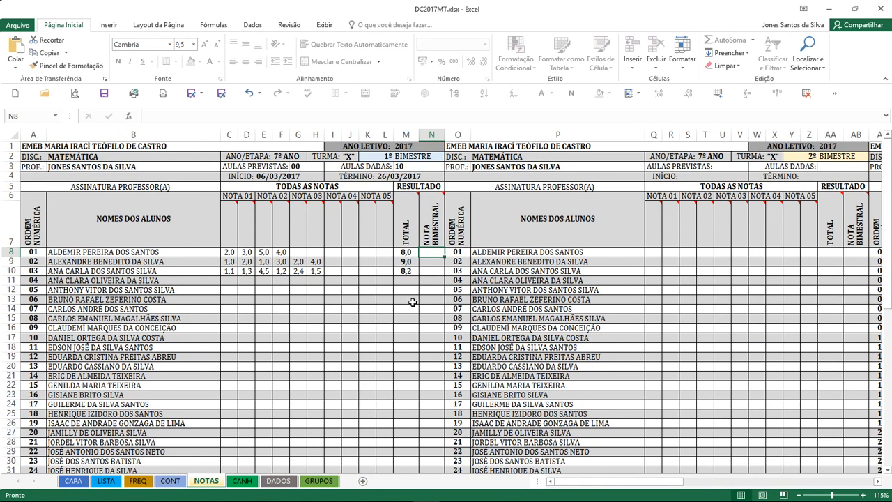
pyautogui.write('8')
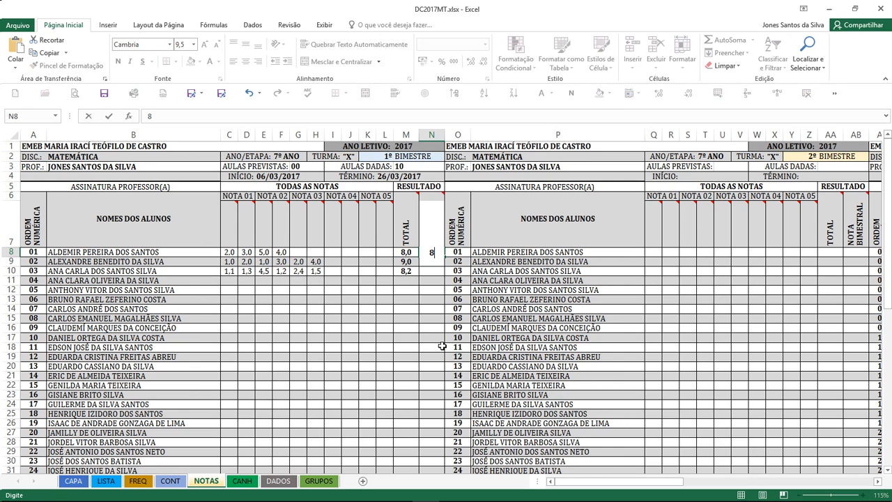
pyautogui.press('Return')
pyautogui.write('9')
pyautogui.press('Return')
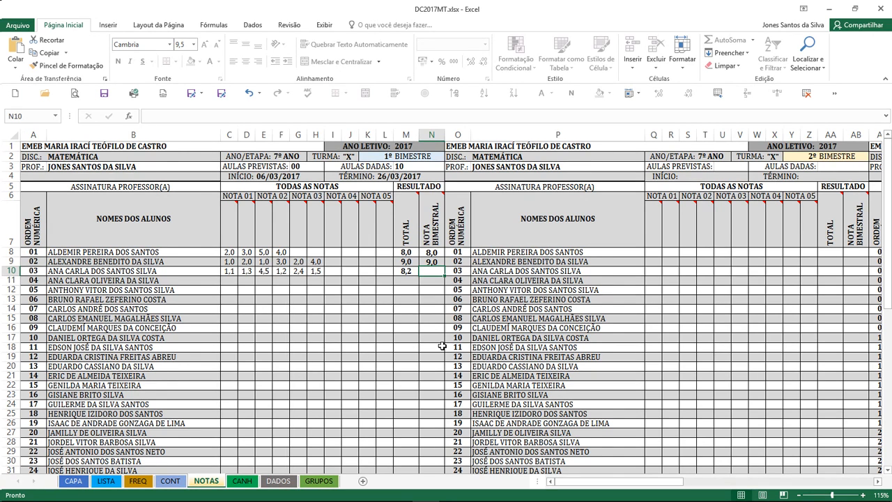
pyautogui.write('8')
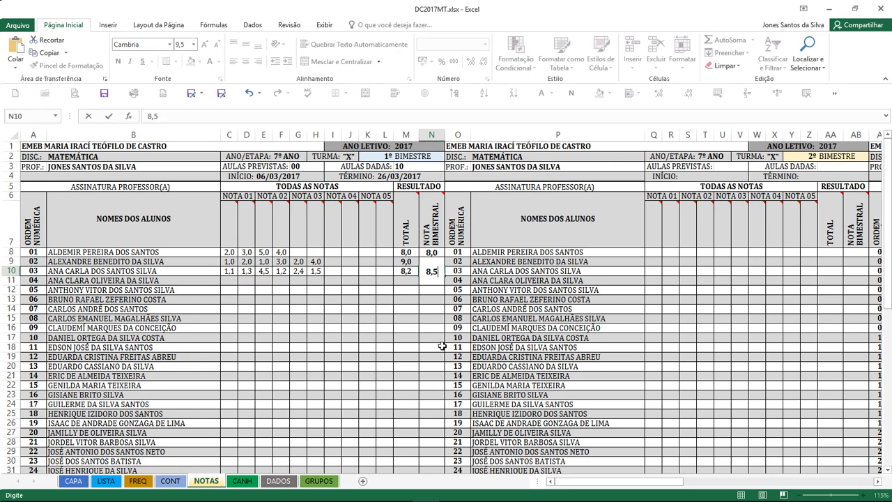
pyautogui.write(',5')
pyautogui.hotkey('ctrl', 'Return')
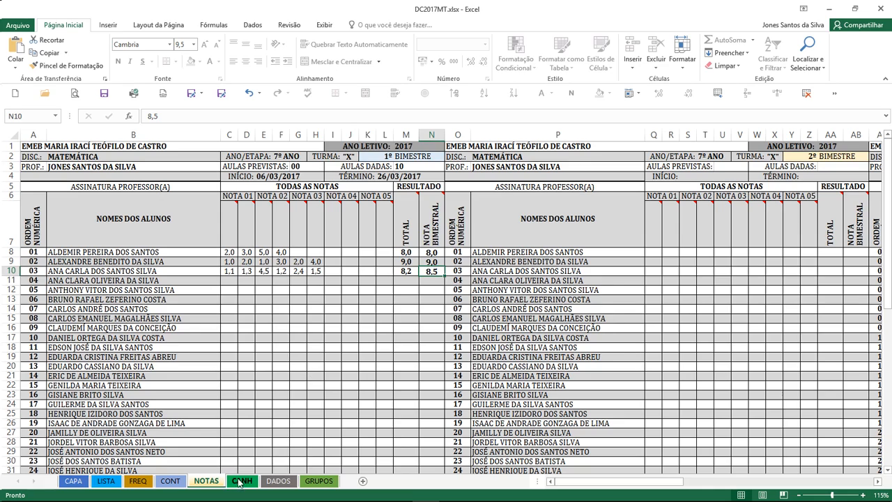
pyautogui.moveTo(598, 480); pyautogui.dragTo(780, 474)
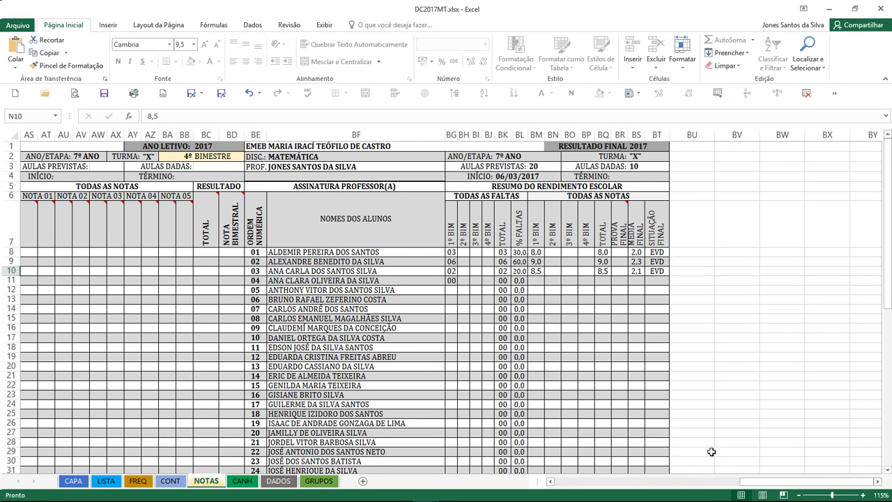
pyautogui.moveTo(761, 482)
pyautogui.mouseDown()
pyautogui.moveTo(752, 481)
pyautogui.moveTo(762, 481)
pyautogui.mouseUp()
pyautogui.moveTo(766, 482); pyautogui.dragTo(578, 488)
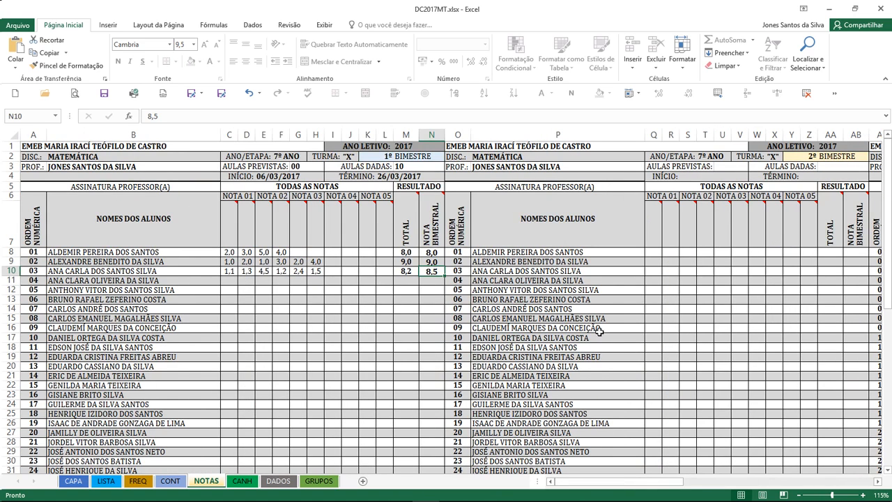
pyautogui.moveTo(617, 480); pyautogui.dragTo(659, 483)
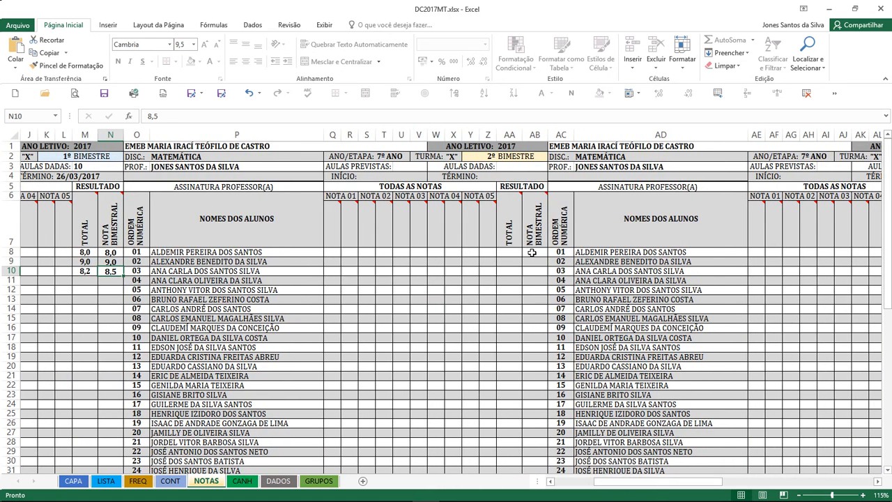
# Step: Enter student 01's 2nd bimester grade 2 in AB8 and 3rd bimester grade 7 in AP8
pyautogui.click(533, 252)
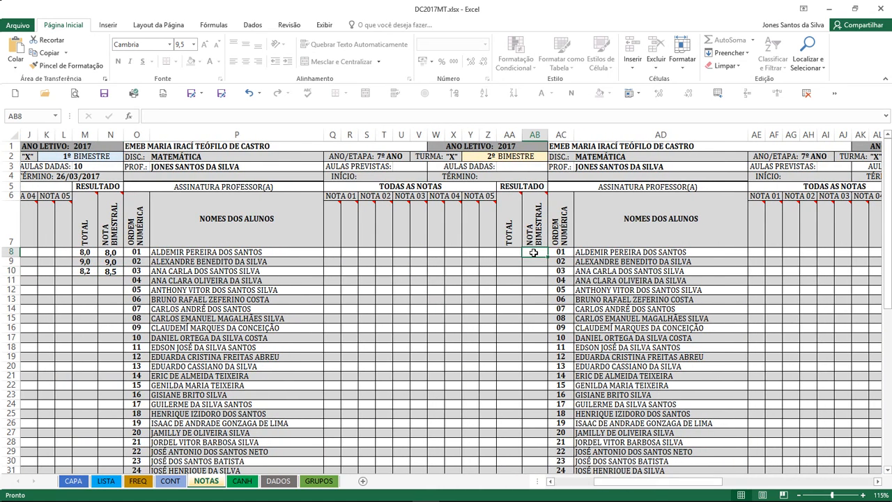
pyautogui.write('2')
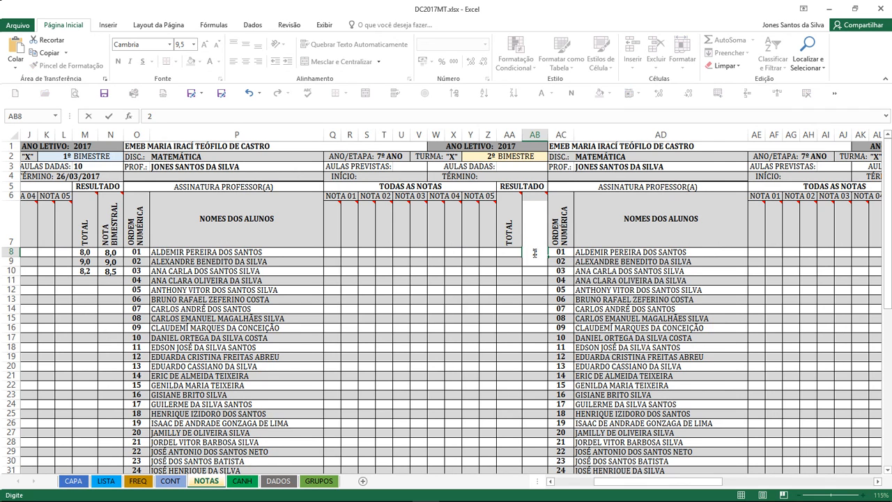
pyautogui.press('Return')
pyautogui.moveTo(638, 482); pyautogui.dragTo(698, 484)
pyautogui.click(535, 251)
pyautogui.write('7')
pyautogui.press('Return')
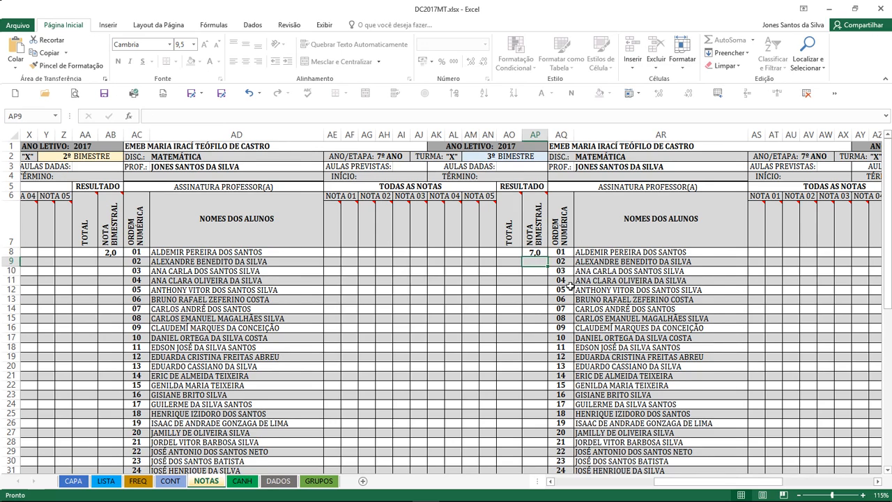
# Step: Enter 6 as student 01's 4th bimester grade in BD8
pyautogui.moveTo(676, 483); pyautogui.dragTo(759, 475)
pyautogui.click(432, 251)
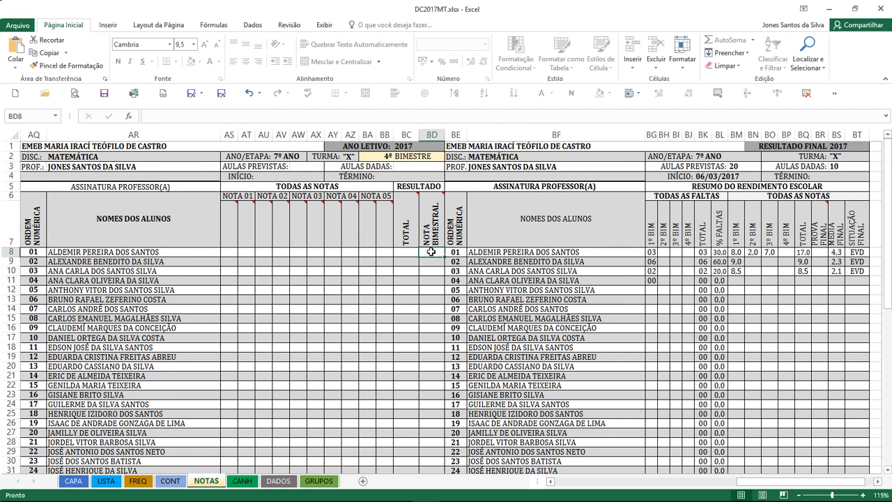
pyautogui.write('6')
pyautogui.press('Return')
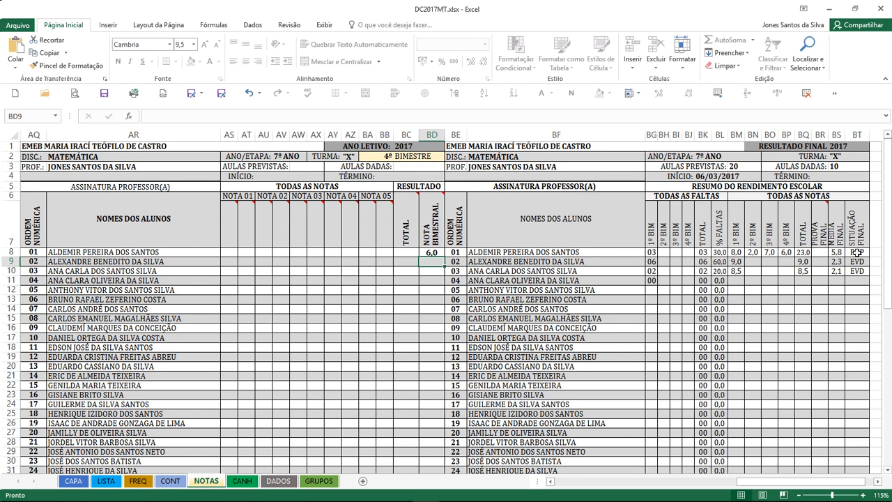
pyautogui.click(432, 252)
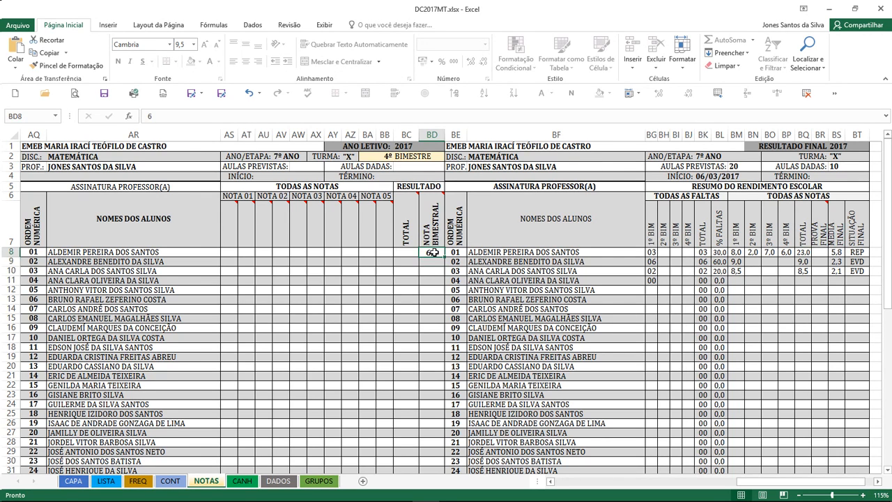
pyautogui.press('Delete')
pyautogui.write('6')
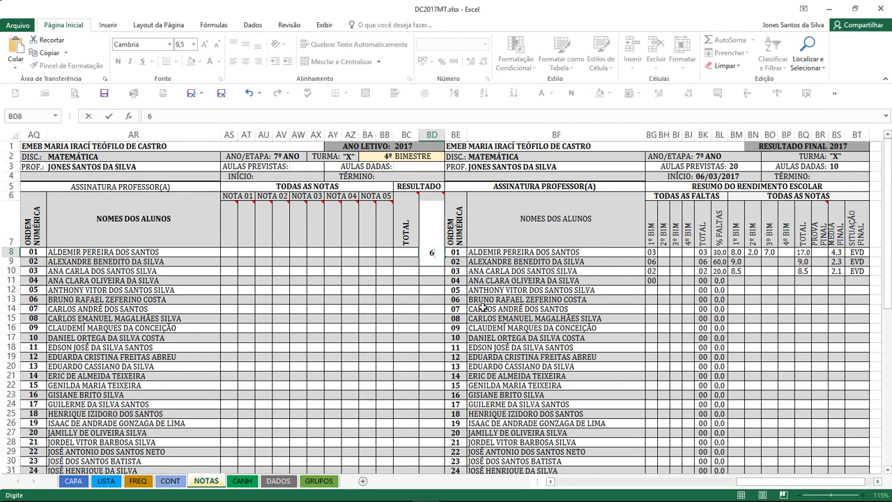
pyautogui.press('Return')
# Step: Change the BD8 grade to 7, clearing and re-entering it
pyautogui.press('Up')
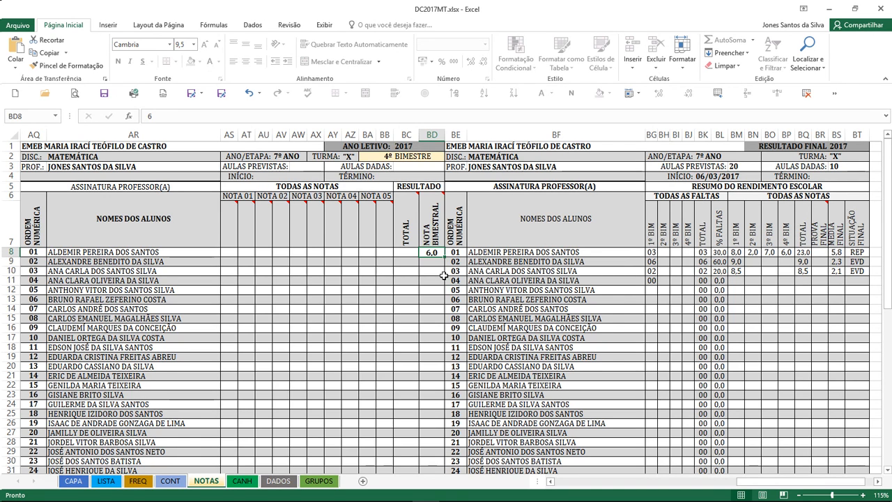
pyautogui.write('7')
pyautogui.press('Return')
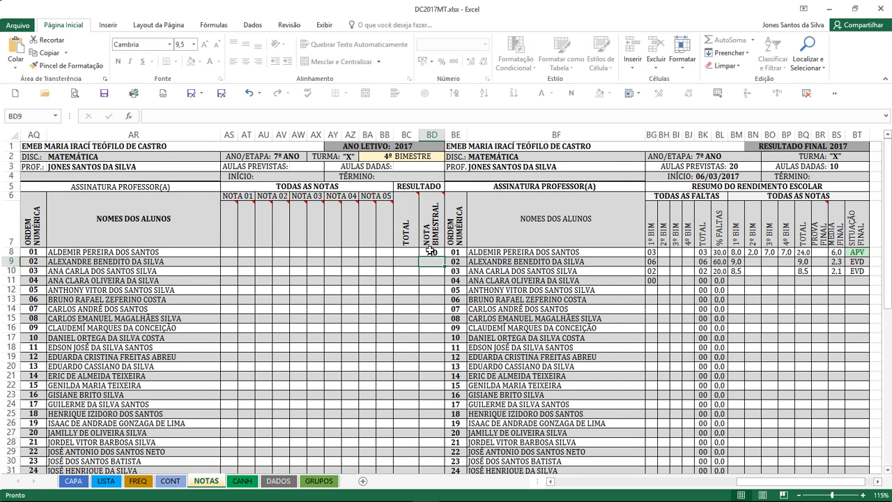
pyautogui.click(432, 251)
pyautogui.press('Delete')
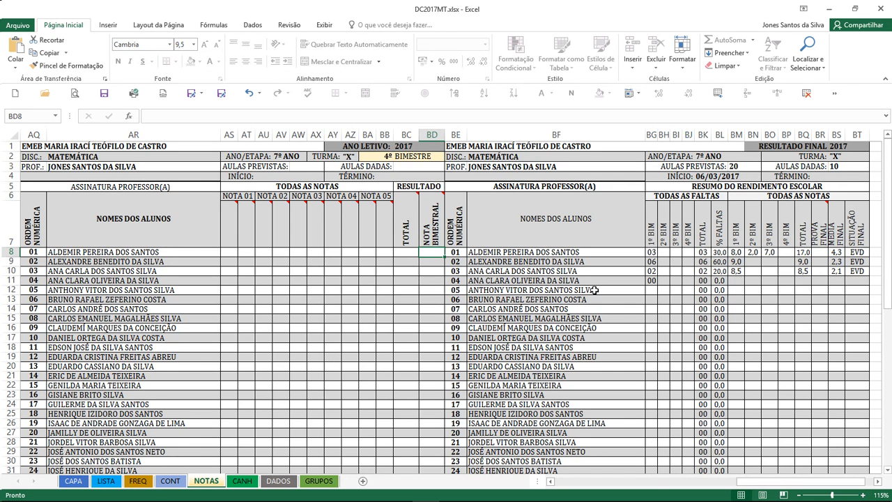
pyautogui.click(432, 261)
pyautogui.click(429, 252)
pyautogui.write('7')
pyautogui.press('Return')
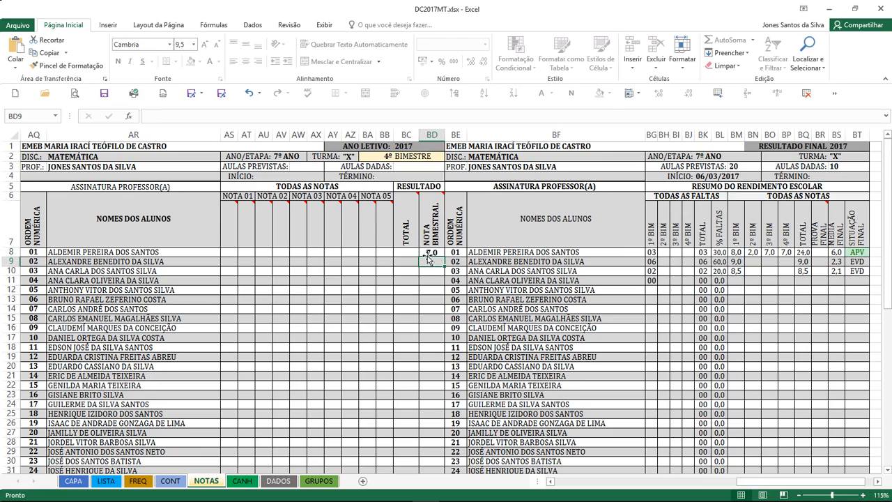
# Step: Enter a grade of 5 in each of cells AS53 through AX53 for order-46 row
pyautogui.scroll(-7, 352, 304)
pyautogui.scroll(-4, 355, 302)
pyautogui.click(224, 307)
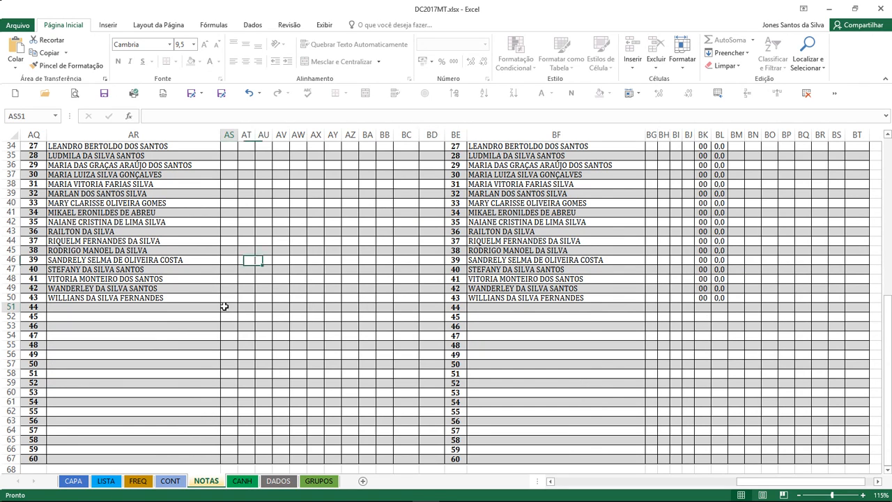
pyautogui.click(233, 324)
pyautogui.write('5')
pyautogui.press('Tab')
pyautogui.write('5')
pyautogui.press('Tab')
pyautogui.write('5')
pyautogui.press('Tab')
pyautogui.write('5')
pyautogui.press('Tab')
pyautogui.write('5')
pyautogui.press('Tab')
pyautogui.write('5')
pyautogui.press('Tab')
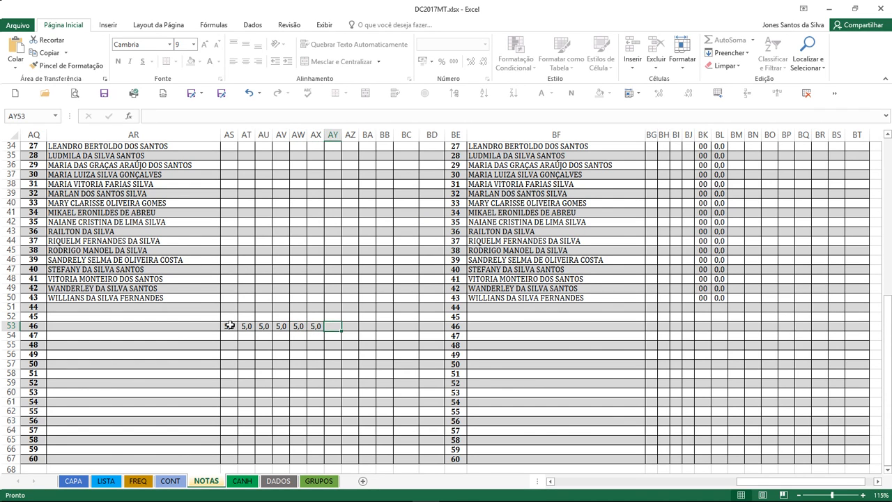
pyautogui.press('Tab')
# Step: Select AS53:AX53 to check the sum of the six new grades
pyautogui.press('Left')
pyautogui.press('Left')
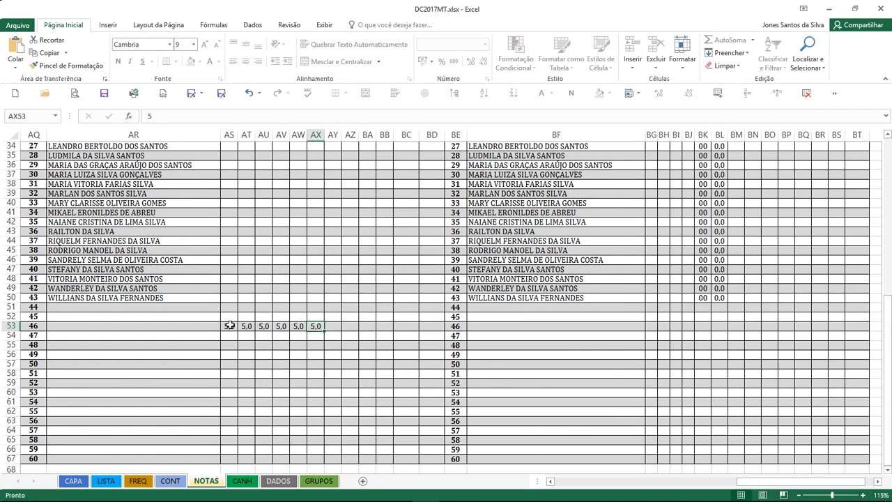
pyautogui.hotkey('shift', 'Left')
pyautogui.hotkey('shift', 'Left')
pyautogui.hotkey('shift', 'Left')
pyautogui.hotkey('shift', 'Left')
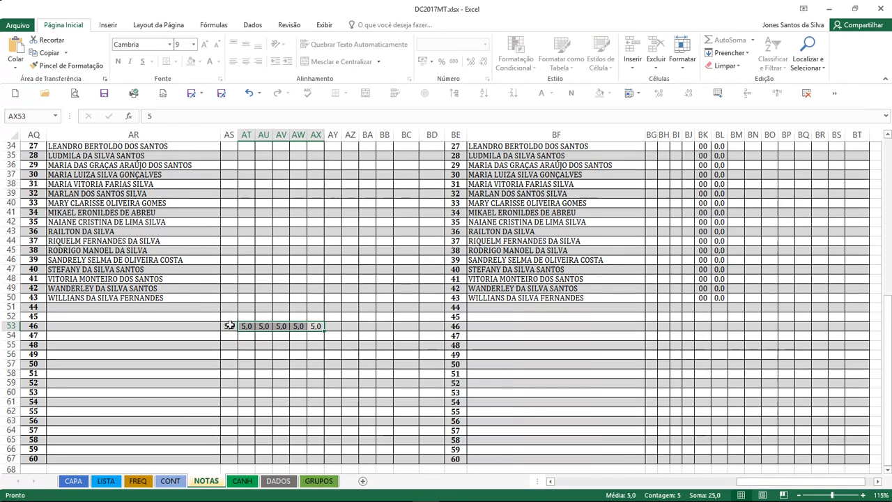
pyautogui.press('Right')
pyautogui.press('Right')
pyautogui.press('Right')
pyautogui.press('Right')
pyautogui.press('Right')
pyautogui.press('Right')
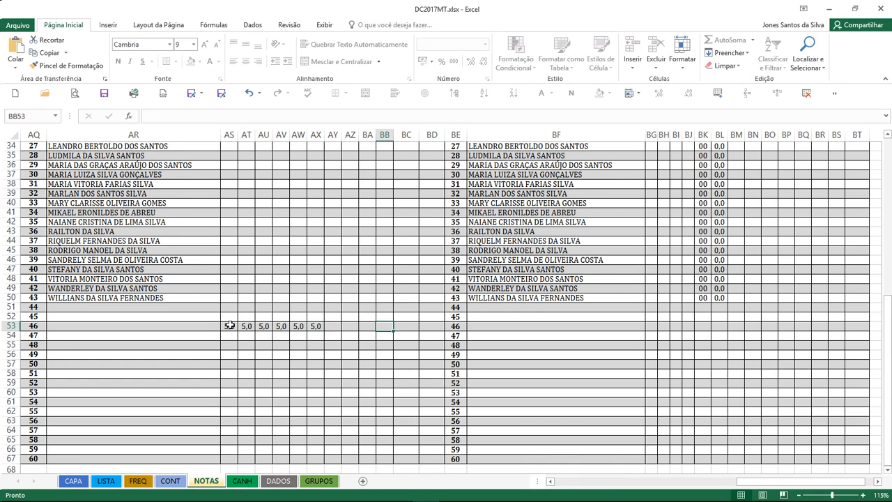
pyautogui.press('Left')
pyautogui.press('Left')
pyautogui.press('Right')
pyautogui.press('Right')
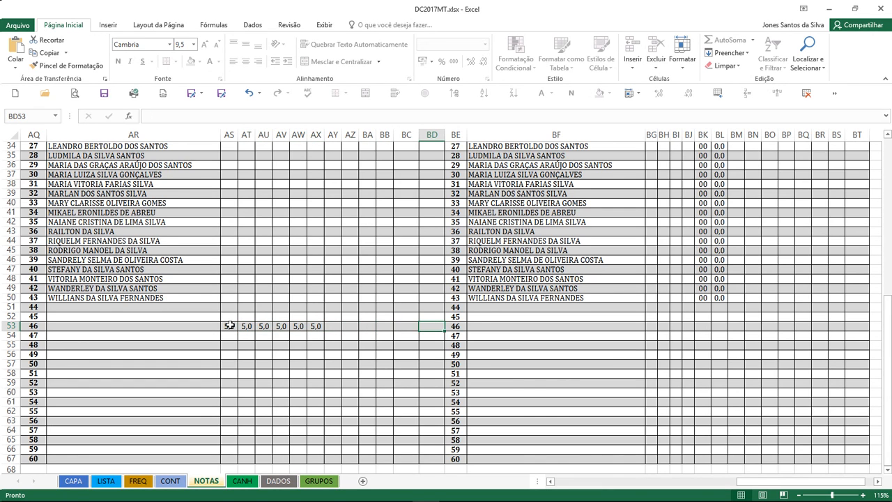
pyautogui.moveTo(230, 325); pyautogui.dragTo(316, 327)
pyautogui.scroll(11, 310, 327)
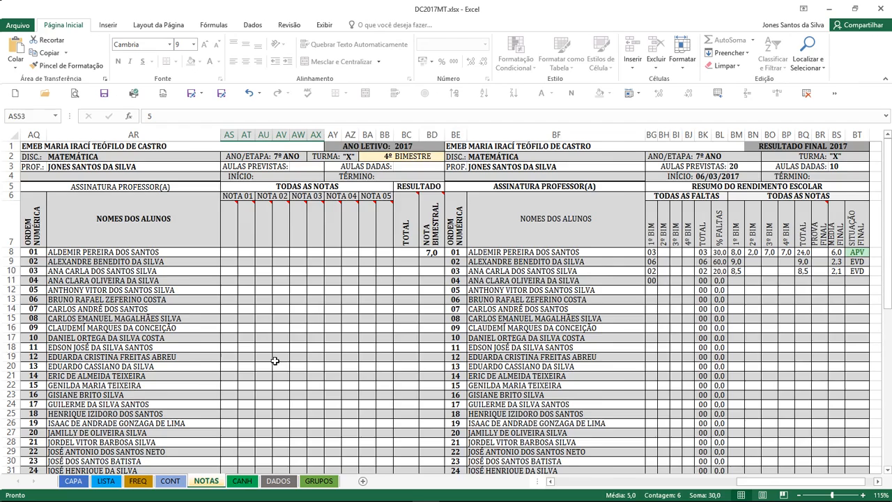
# Step: Look over the CANH sheet, then return to NOTAS and select cell F8 (4,0)
pyautogui.click(242, 481)
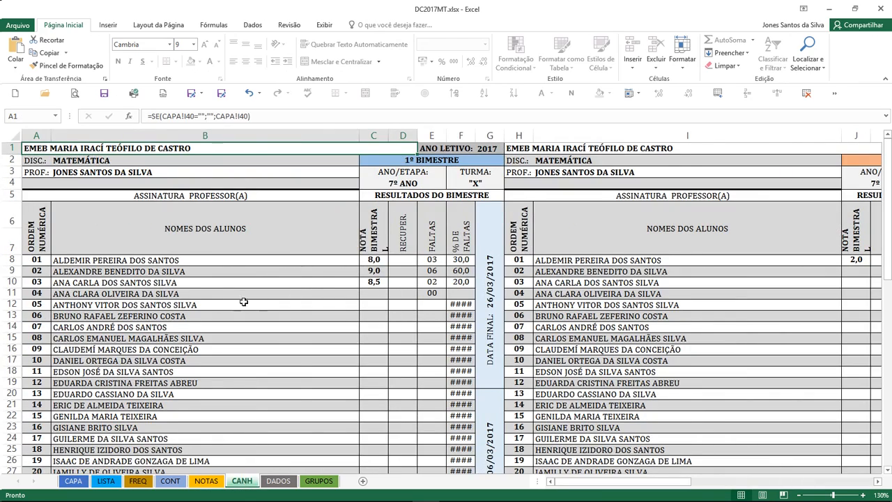
pyautogui.scroll(-9, 299, 284)
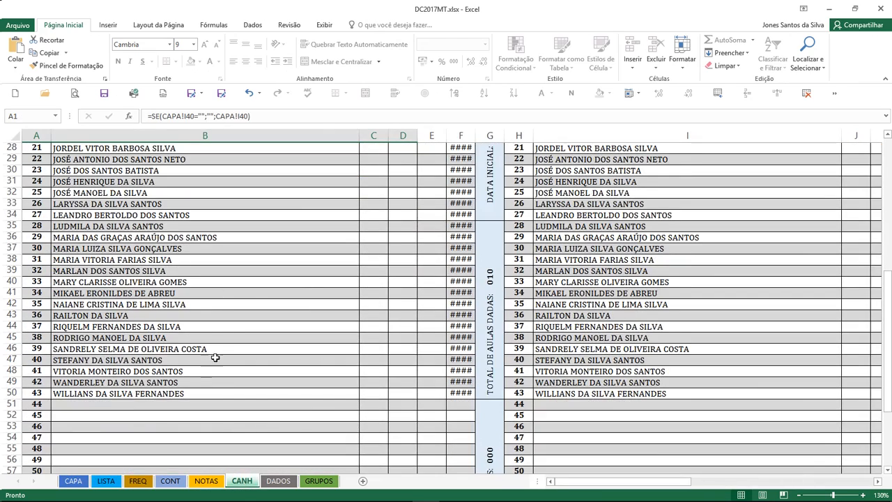
pyautogui.click(206, 481)
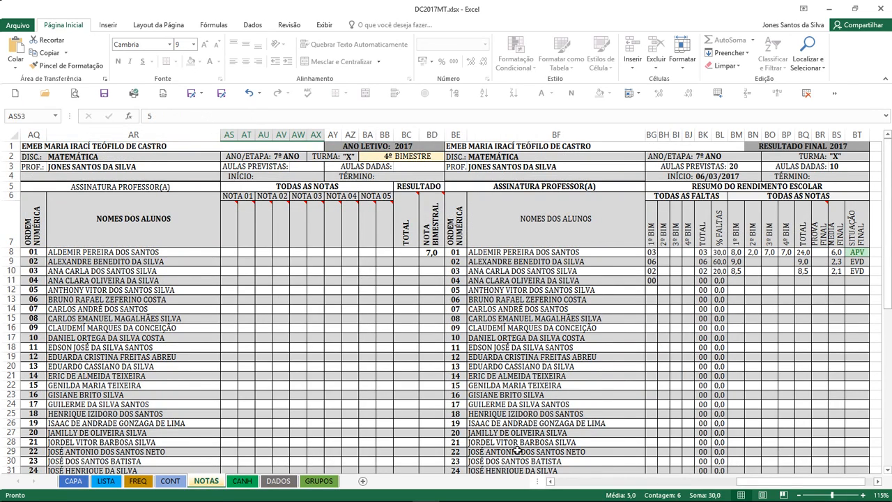
pyautogui.moveTo(766, 484); pyautogui.dragTo(500, 471)
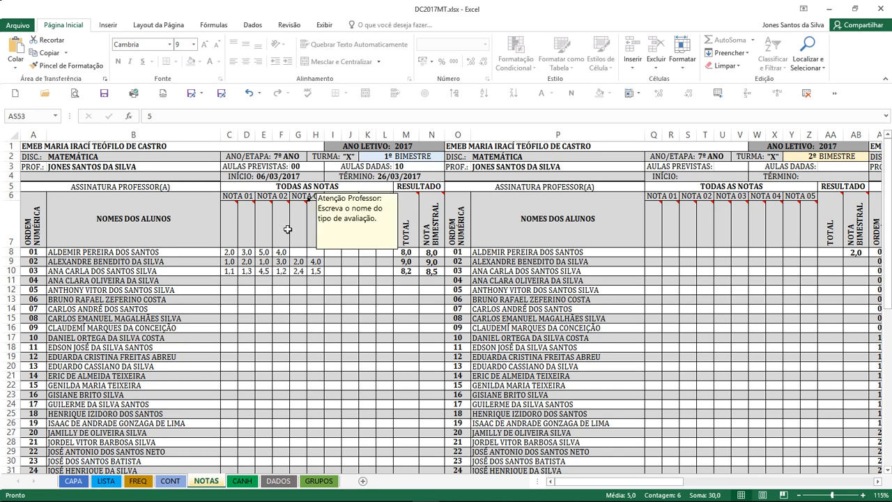
pyautogui.click(277, 252)
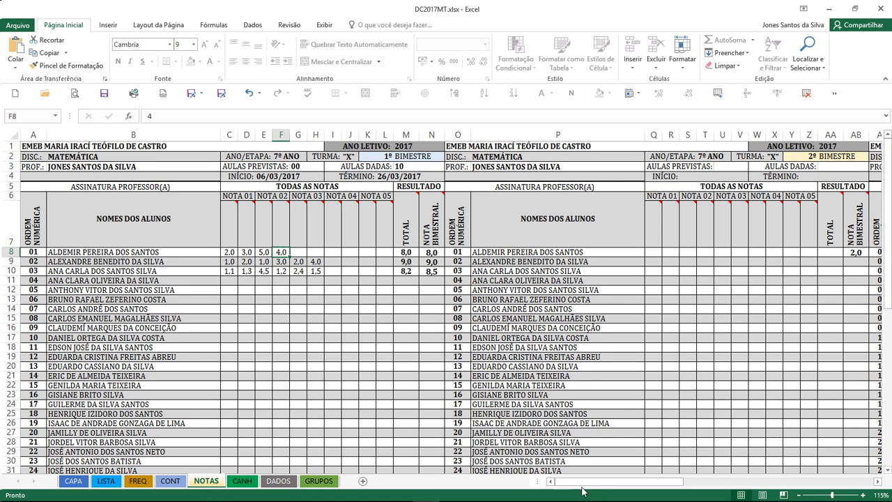
# Step: Move through the CANH sheet on to the DADOS student list
pyautogui.moveTo(586, 483); pyautogui.dragTo(578, 483)
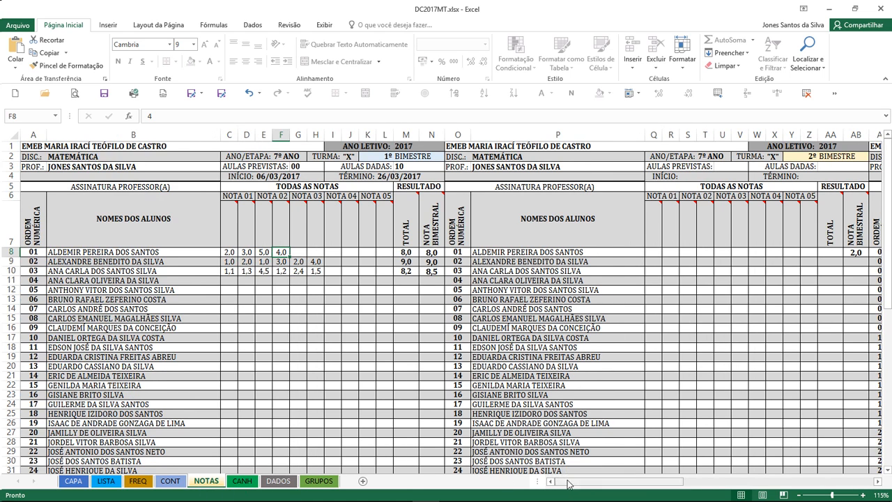
pyautogui.click(244, 481)
pyautogui.click(279, 481)
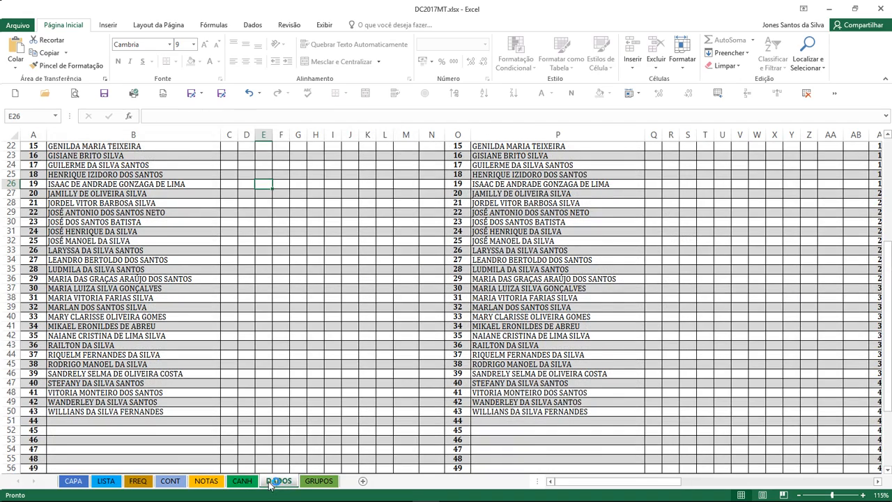
# Step: Enter the first student's grades 0.5, 1.0, 0.5 and 0.5 in C8 through F8
pyautogui.scroll(6, 253, 277)
pyautogui.click(224, 221)
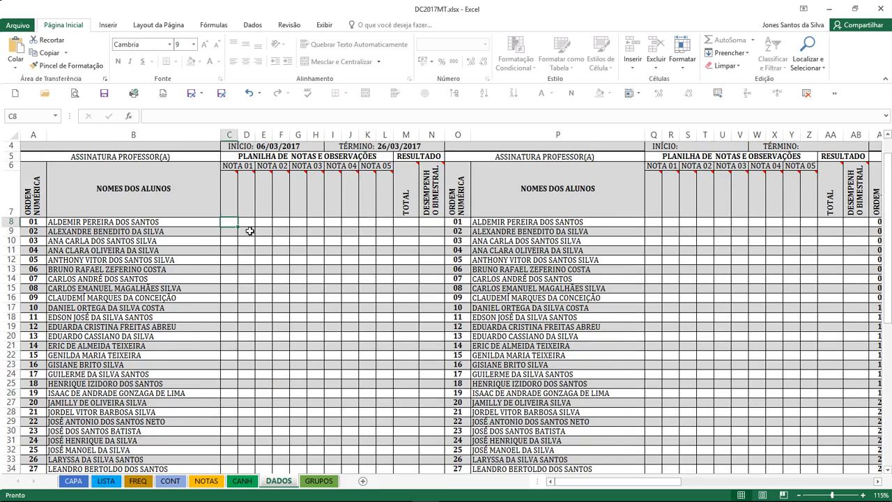
pyautogui.scroll(1, 293, 277)
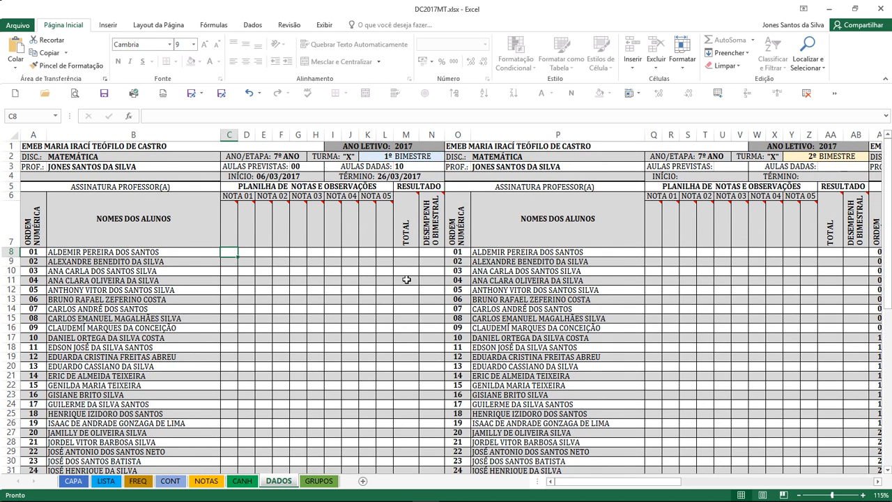
pyautogui.press('Right')
pyautogui.press('Right')
pyautogui.press('Right')
pyautogui.press('Right')
pyautogui.press('Right')
pyautogui.press('Right')
pyautogui.press('Right')
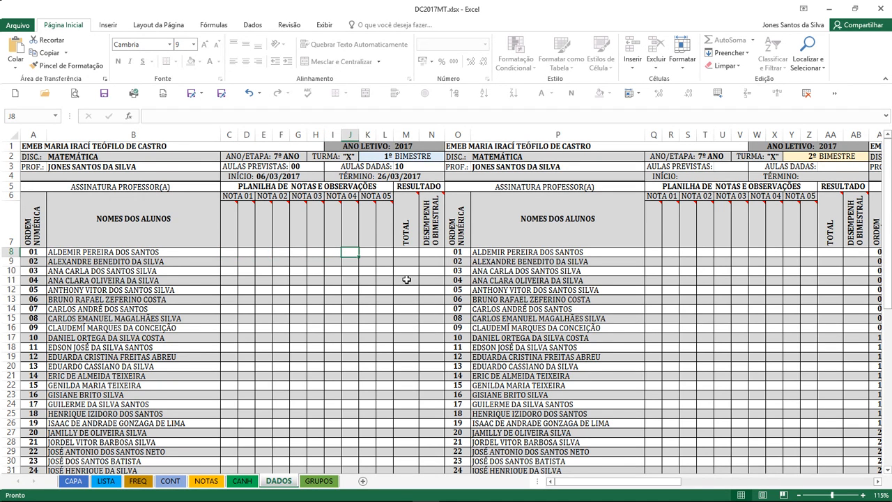
pyautogui.press('Right')
pyautogui.press('Left')
pyautogui.press('Left')
pyautogui.press('Left')
pyautogui.press('Left')
pyautogui.press('Left')
pyautogui.press('Left')
pyautogui.press('Left')
pyautogui.press('Left')
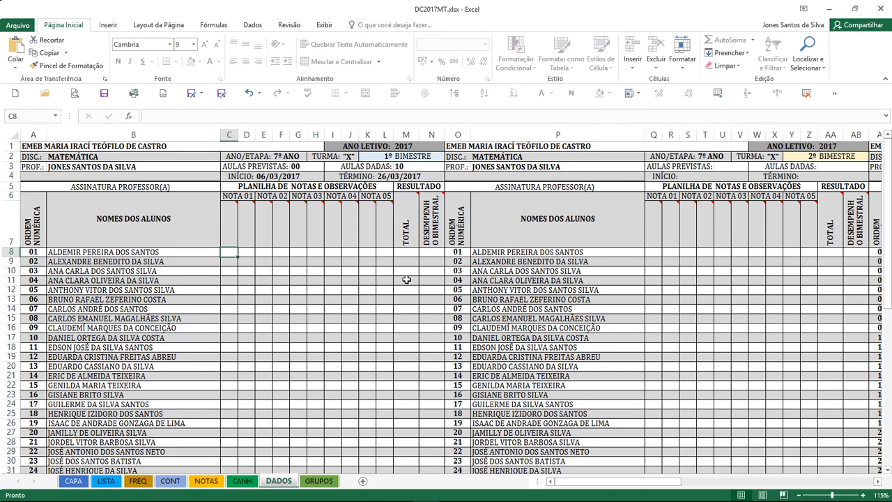
pyautogui.write('0')
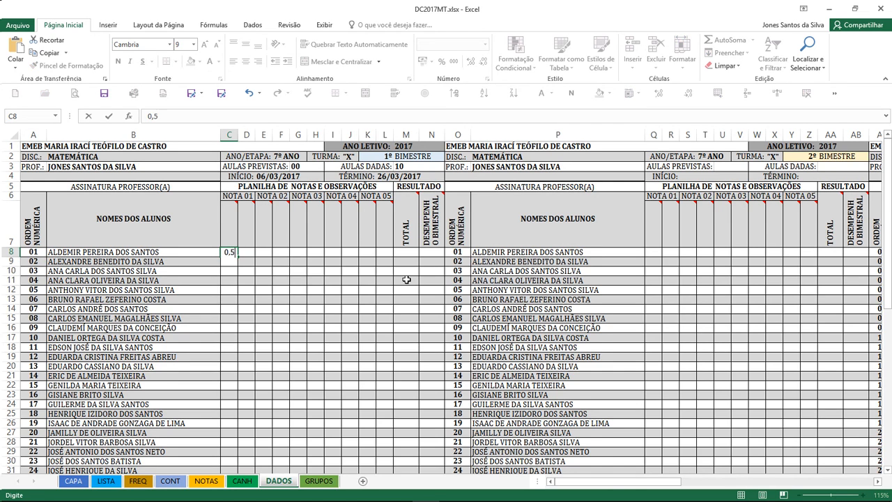
pyautogui.write(',5')
pyautogui.press('Tab')
pyautogui.write('1,0')
pyautogui.press('Tab')
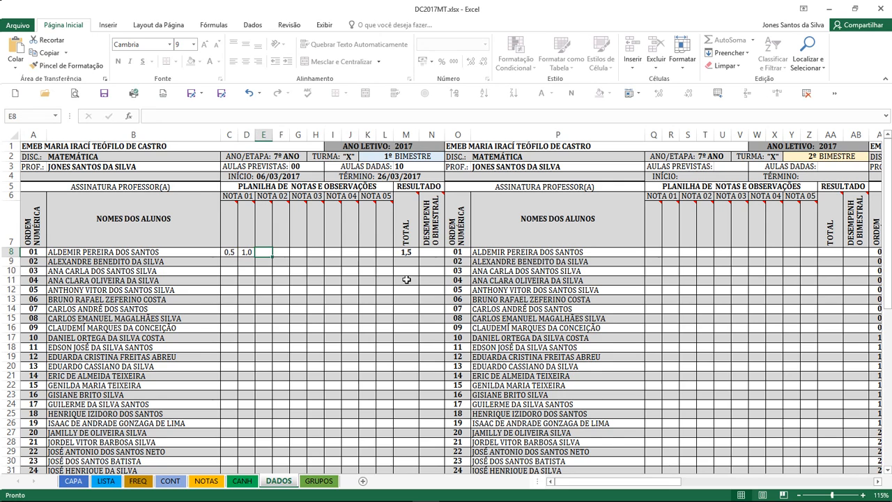
pyautogui.write('0,5')
pyautogui.press('Tab')
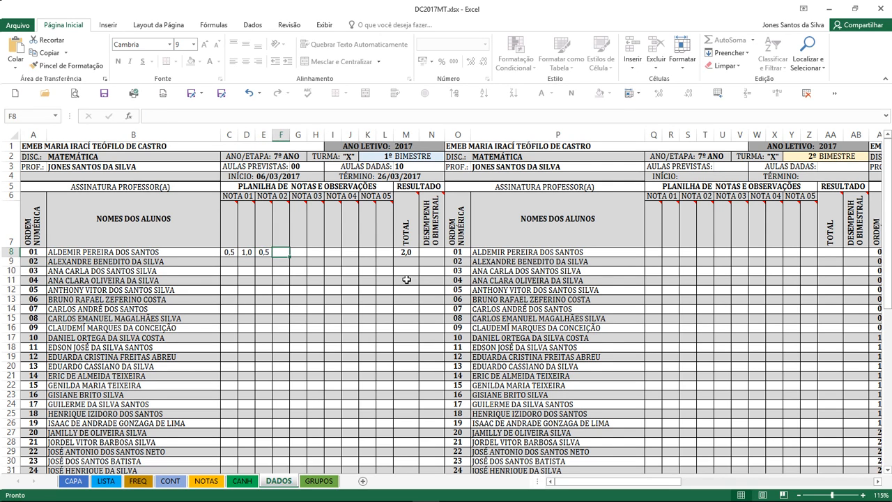
pyautogui.write('0,5')
pyautogui.press('Tab')
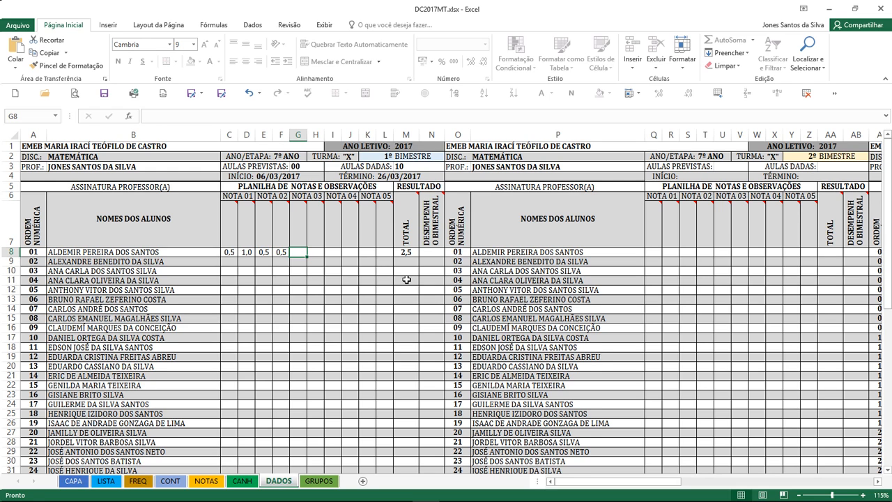
# Step: Enter the remaining grades 2.0, 1.0, 3.0 and 3.0 in G8 through J8
pyautogui.write('2')
pyautogui.press('Tab')
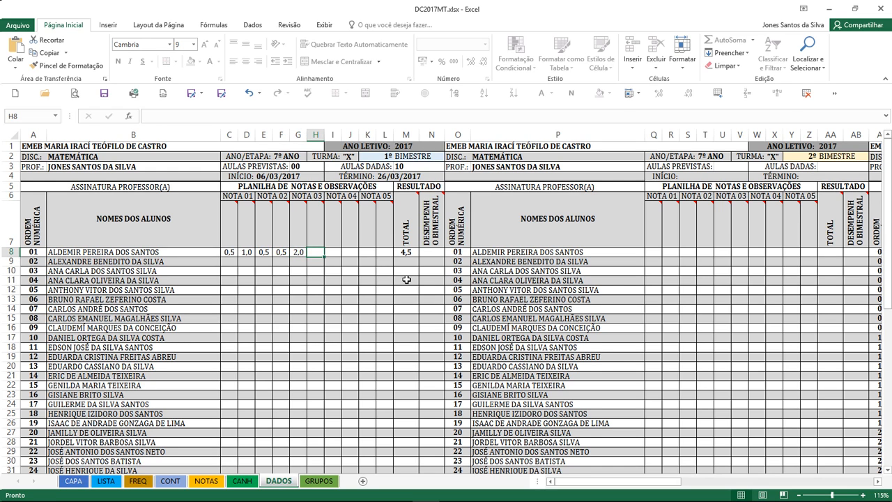
pyautogui.write('1')
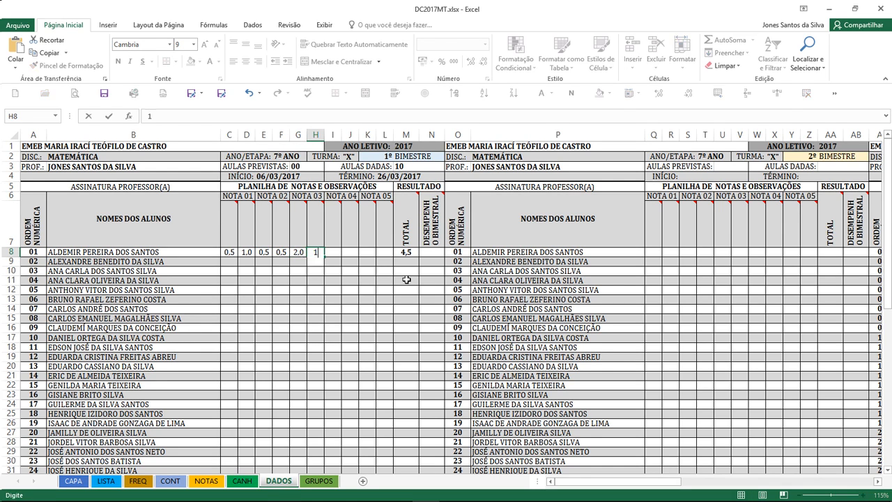
pyautogui.press('Tab')
pyautogui.write('3')
pyautogui.press('Tab')
pyautogui.write('3')
pyautogui.press('Tab')
# Step: Type 3,0 as bimester performance in N8 and N9, then clear both cells
pyautogui.press('Right')
pyautogui.press('Right')
pyautogui.press('Right')
pyautogui.press('Left')
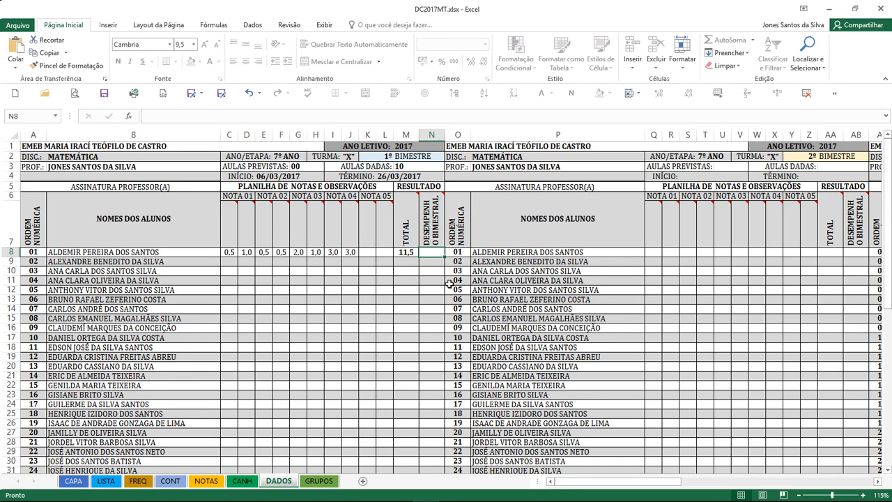
pyautogui.write('3')
pyautogui.press('Return')
pyautogui.write('3')
pyautogui.press('Return')
pyautogui.press('Up')
pyautogui.press('Up')
pyautogui.hotkey('shift', 'Down')
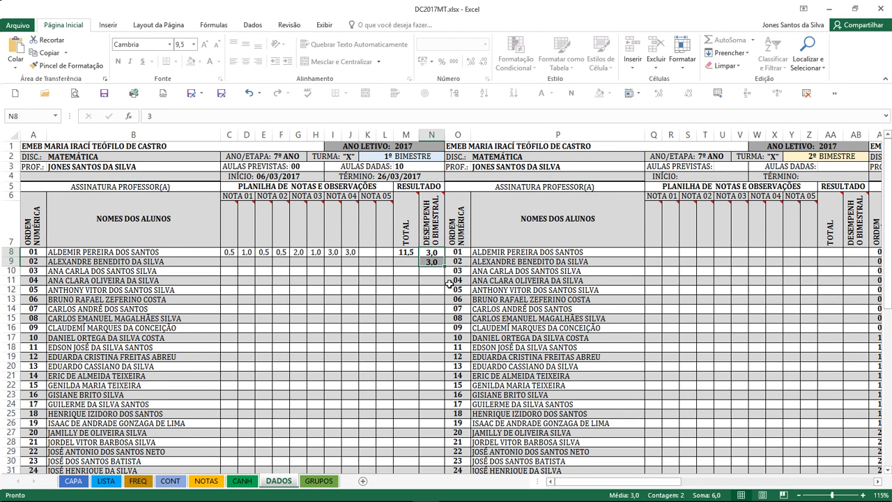
pyautogui.press('Delete')
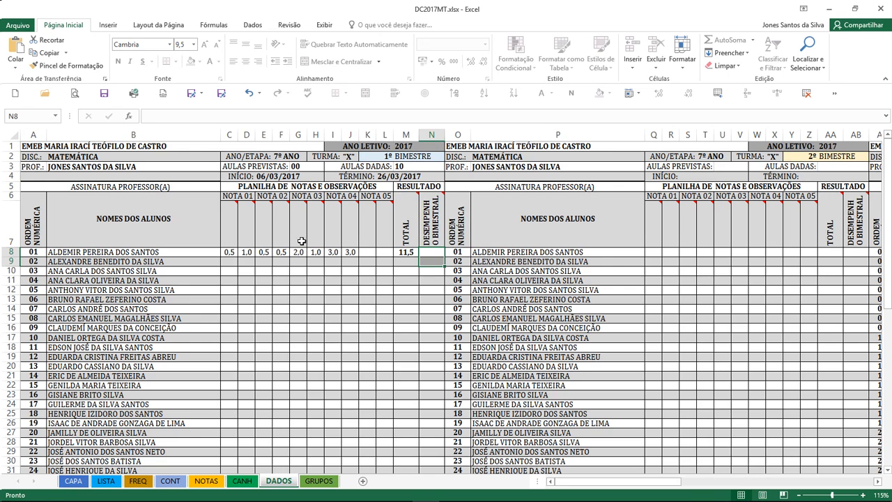
pyautogui.moveTo(226, 252); pyautogui.dragTo(382, 261)
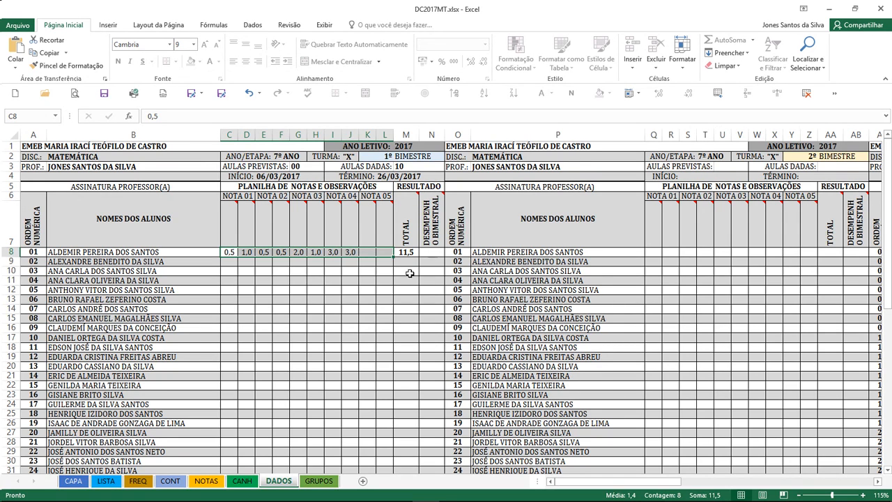
pyautogui.click(203, 483)
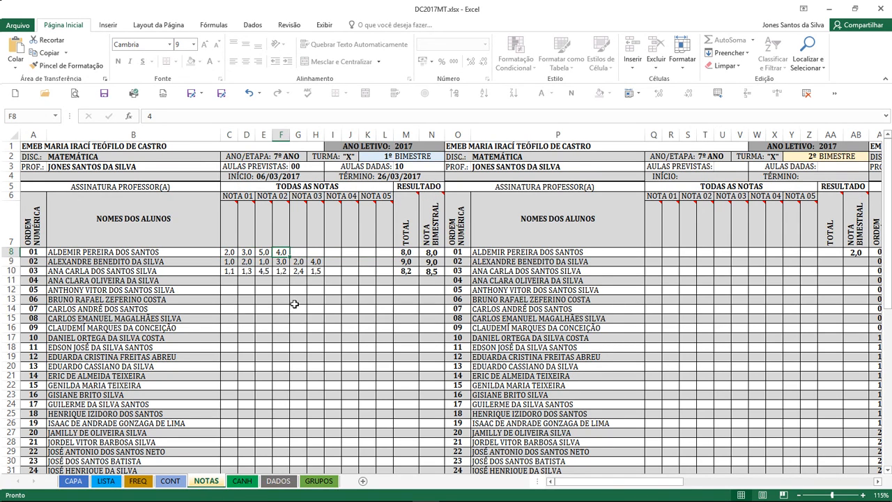
pyautogui.moveTo(229, 253); pyautogui.dragTo(342, 334)
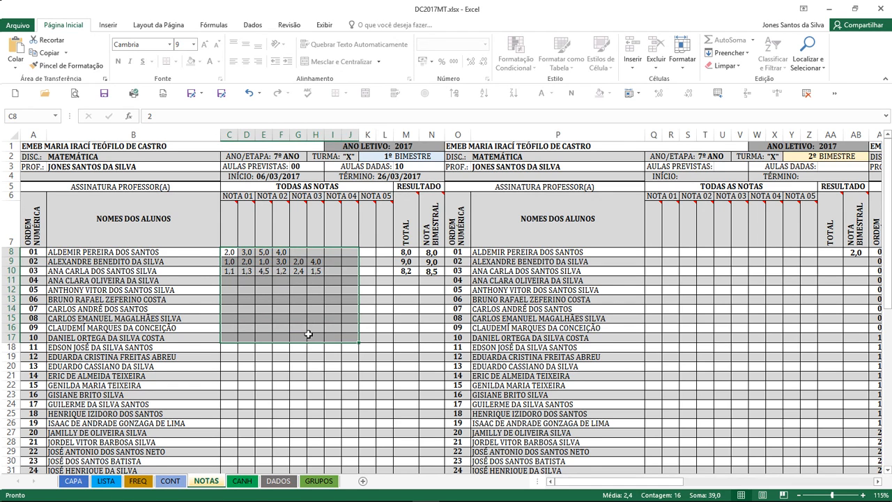
pyautogui.click(308, 326)
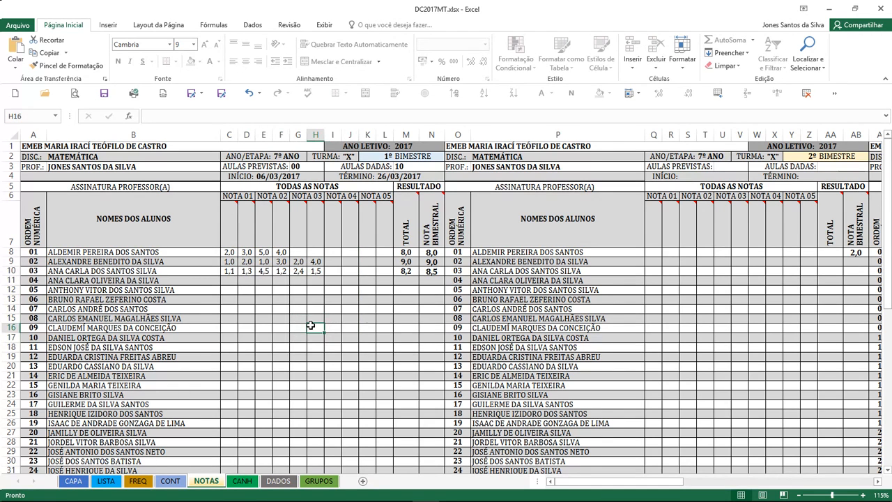
pyautogui.click(278, 481)
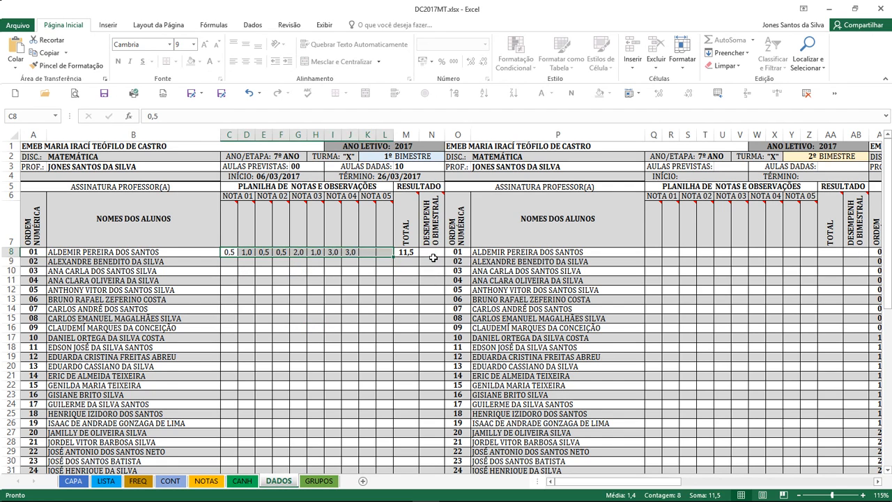
pyautogui.click(434, 253)
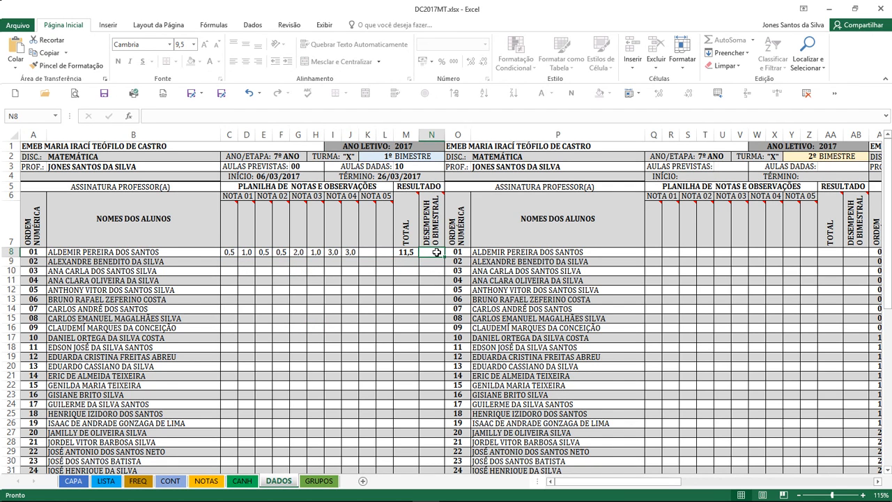
# Step: Enter the first column N scores: 1, 2, 1, 2, 1, 2, 3, 5, 4 for N8–N16
pyautogui.write('1')
pyautogui.press('Tab')
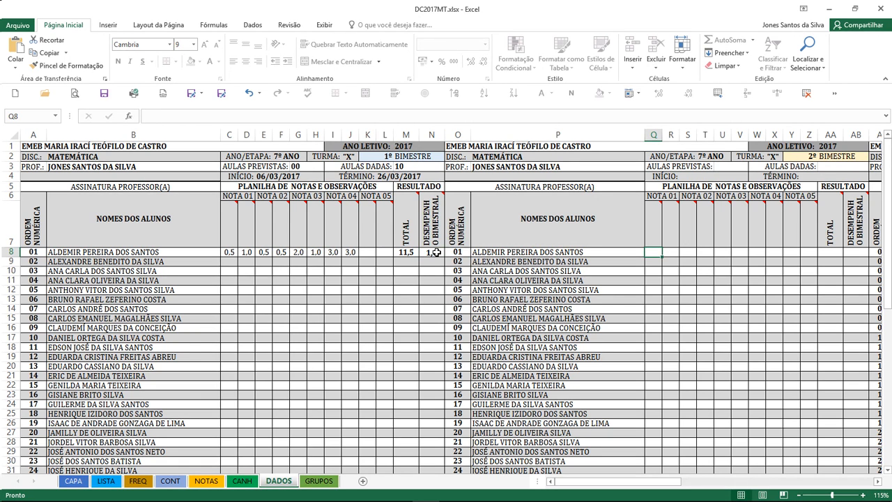
pyautogui.click(424, 263)
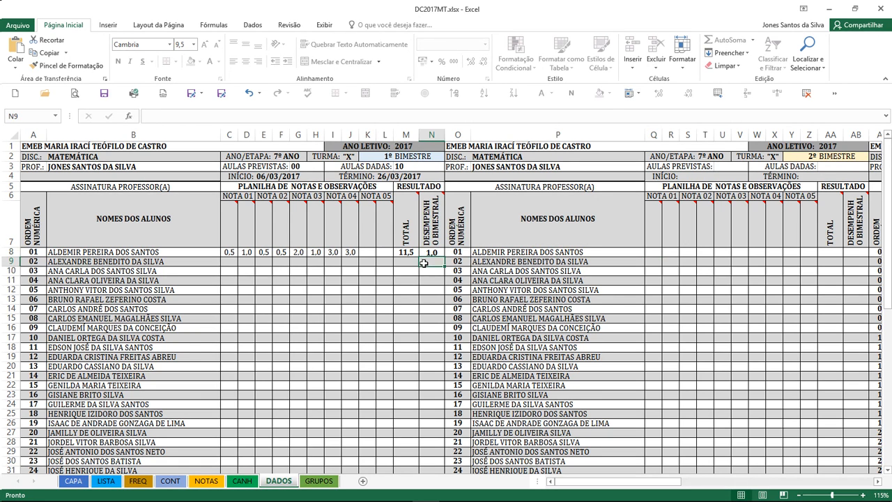
pyautogui.write('2')
pyautogui.press('Return')
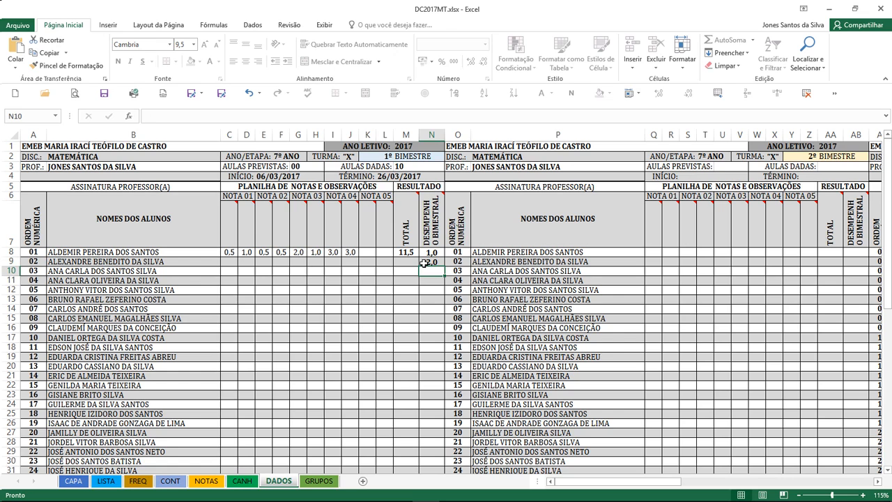
pyautogui.write('1')
pyautogui.press('Return')
pyautogui.write('2')
pyautogui.press('Return')
pyautogui.write('1')
pyautogui.press('Return')
pyautogui.write('2')
pyautogui.press('Return')
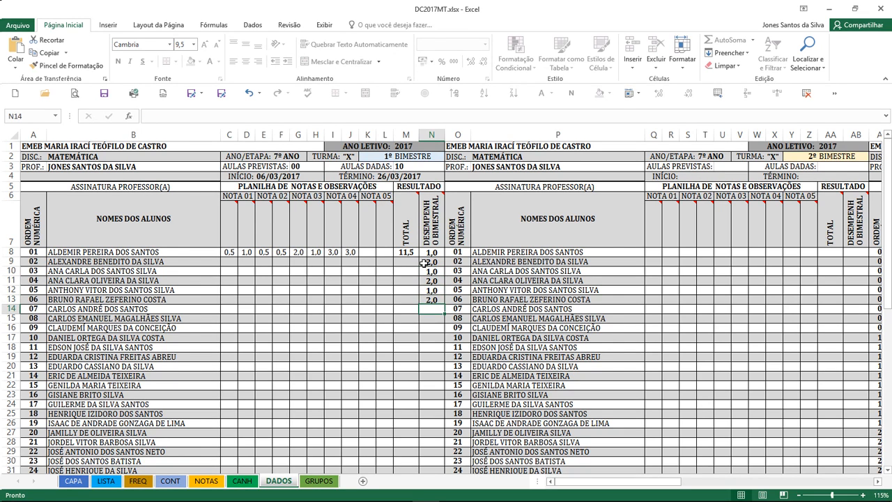
pyautogui.write('3')
pyautogui.press('Return')
pyautogui.write('5')
pyautogui.press('Return')
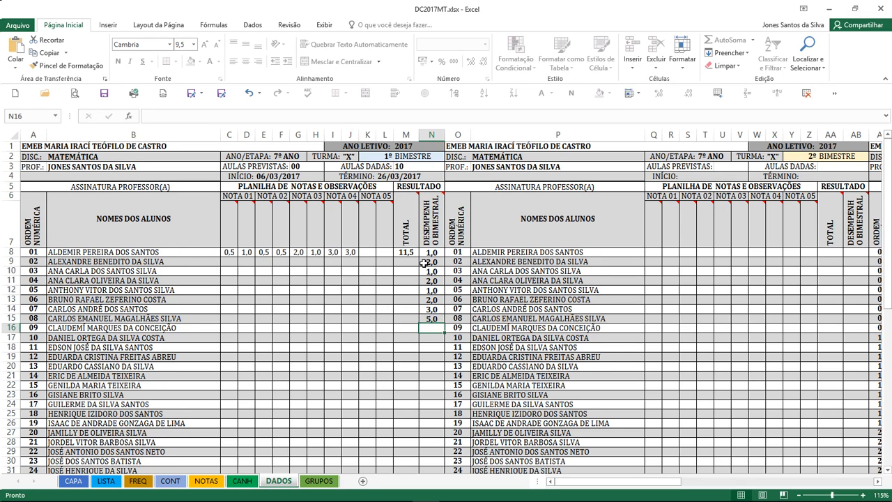
pyautogui.write('4')
pyautogui.press('Return')
# Step: Fill N17–N28 with 2 and N29–N31 with 1
pyautogui.write('2')
pyautogui.press('Return')
pyautogui.write('2')
pyautogui.press('Return')
pyautogui.write('2')
pyautogui.press('Return')
pyautogui.write('2')
pyautogui.press('Return')
pyautogui.write('2')
pyautogui.press('Return')
pyautogui.write('2')
pyautogui.press('Return')
pyautogui.write('2')
pyautogui.press('Return')
pyautogui.write('2')
pyautogui.press('Return')
pyautogui.write('2')
pyautogui.press('Return')
pyautogui.write('2')
pyautogui.press('Return')
pyautogui.write('2')
pyautogui.press('Return')
pyautogui.write('2')
pyautogui.press('Return')
pyautogui.write('1')
pyautogui.press('Return')
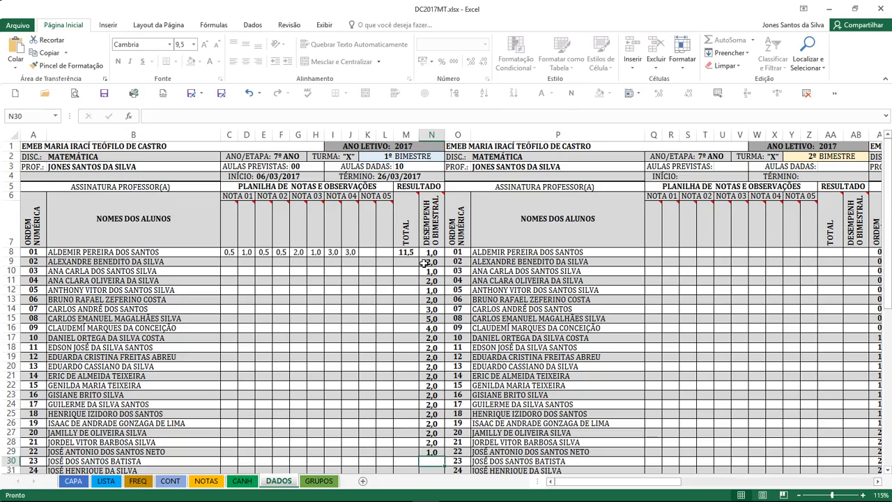
pyautogui.write('1')
pyautogui.press('Return')
pyautogui.write('1')
pyautogui.press('Return')
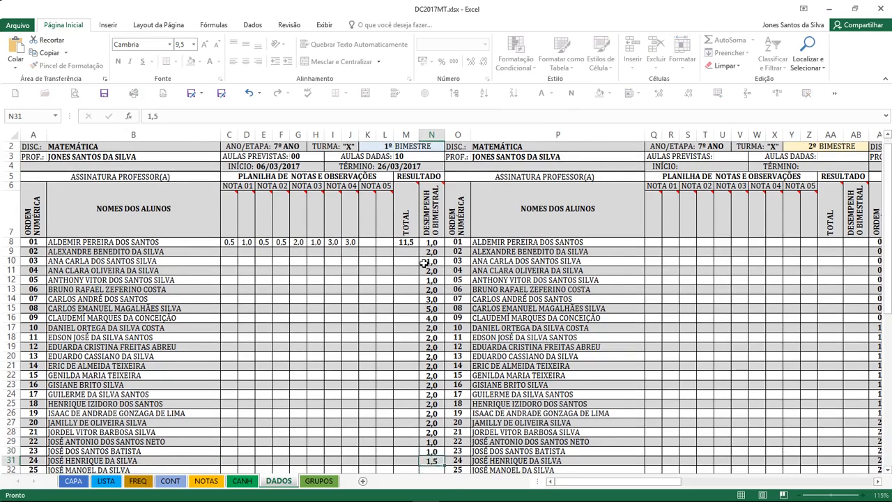
# Step: Enter 1,5 in N32–N36, leave N37 empty, and fill N38–N40, correcting N39
pyautogui.write('1,5')
pyautogui.press('Return')
pyautogui.write('1,5')
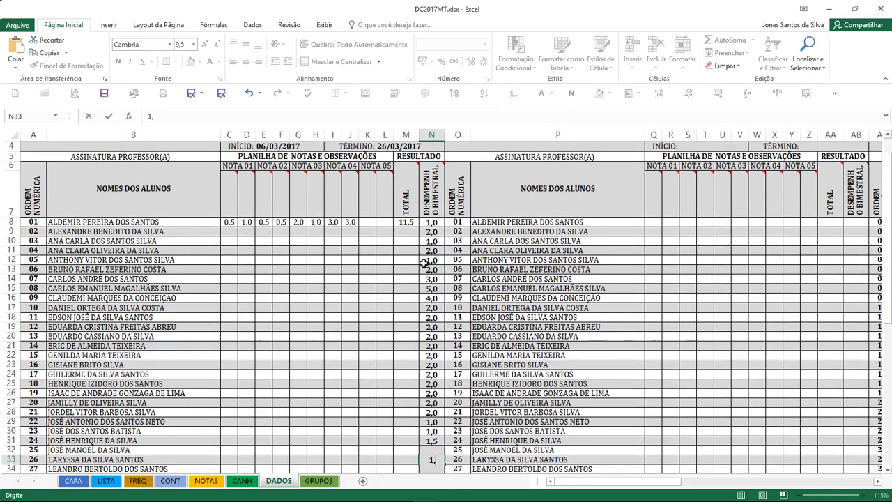
pyautogui.press('Return')
pyautogui.write('1')
pyautogui.press('Return')
pyautogui.write('1,')
pyautogui.press('Return')
pyautogui.write('1,')
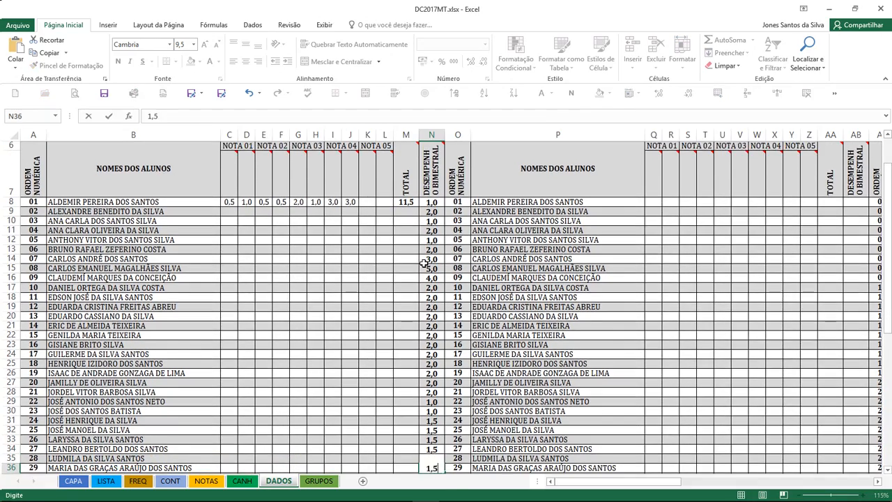
pyautogui.write('5')
pyautogui.press('Return')
pyautogui.press('Return')
pyautogui.write('1,5')
pyautogui.press('Return')
pyautogui.write('1,6')
pyautogui.press('Return')
pyautogui.press('Up')
pyautogui.press('Up')
pyautogui.press('Down')
pyautogui.write('1')
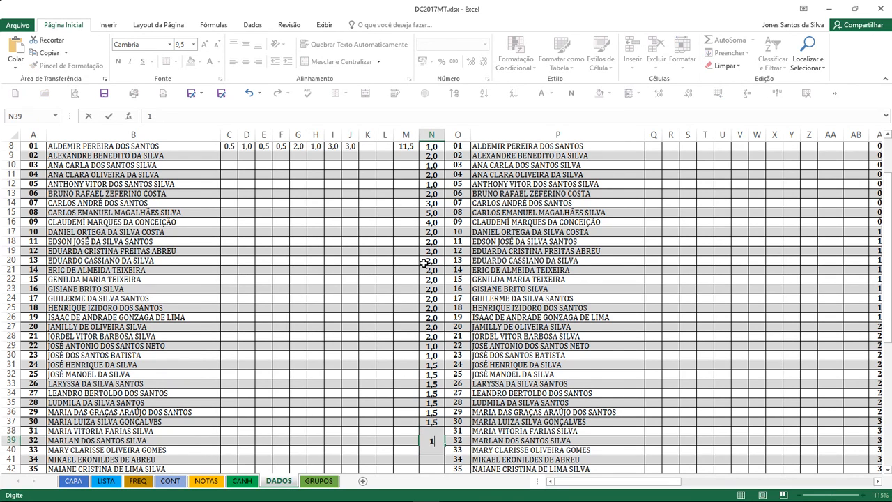
pyautogui.press('Return')
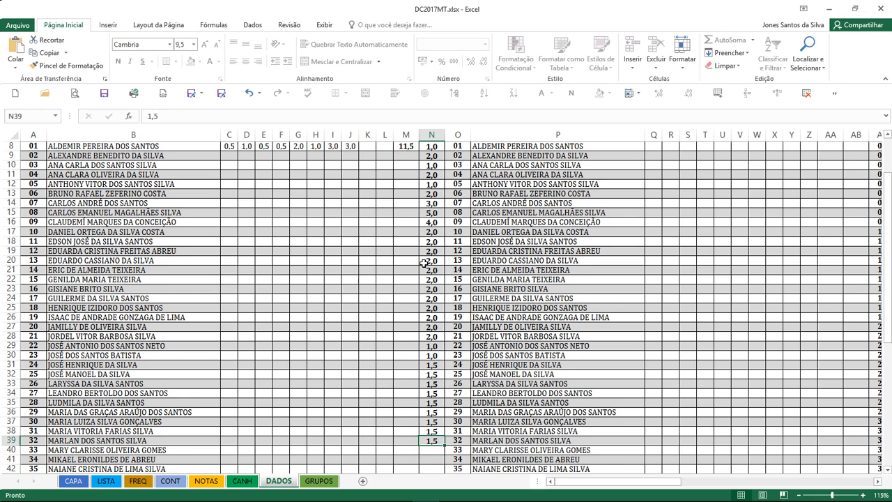
pyautogui.write('1,56')
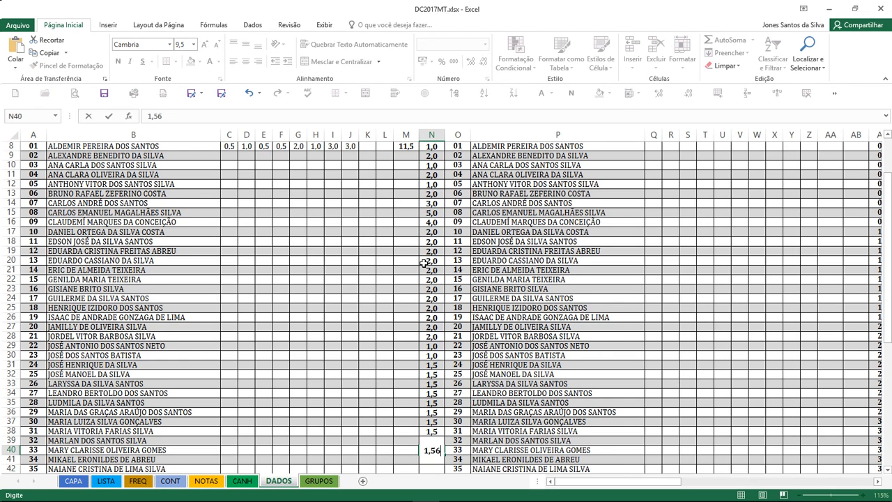
pyautogui.write('5')
pyautogui.press('Return')
# Step: Set N40 to 1,6 and N41 to 2, then enter 1 in N43 down to N50
pyautogui.press('Up')
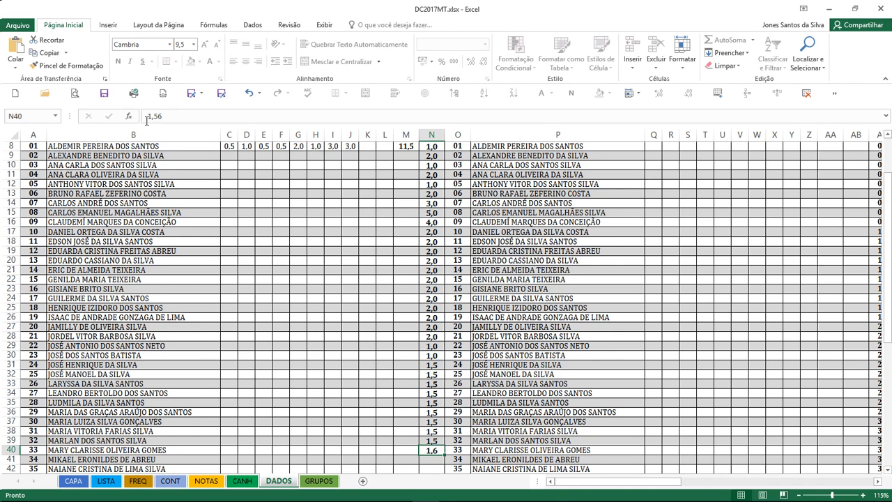
pyautogui.scroll(-2, 369, 303)
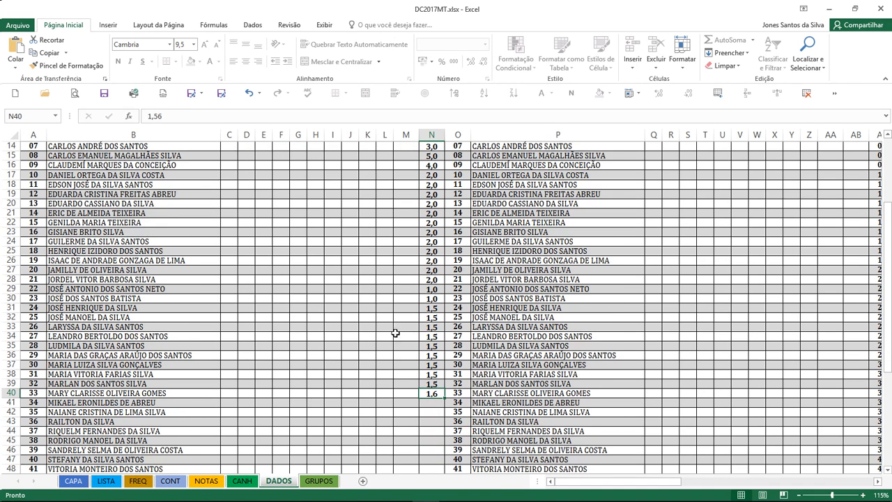
pyautogui.write('1,')
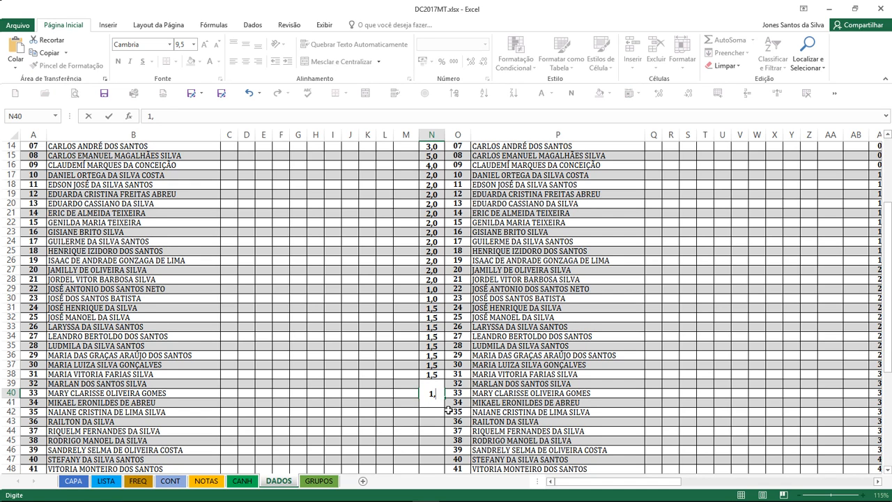
pyautogui.write('6')
pyautogui.press('Return')
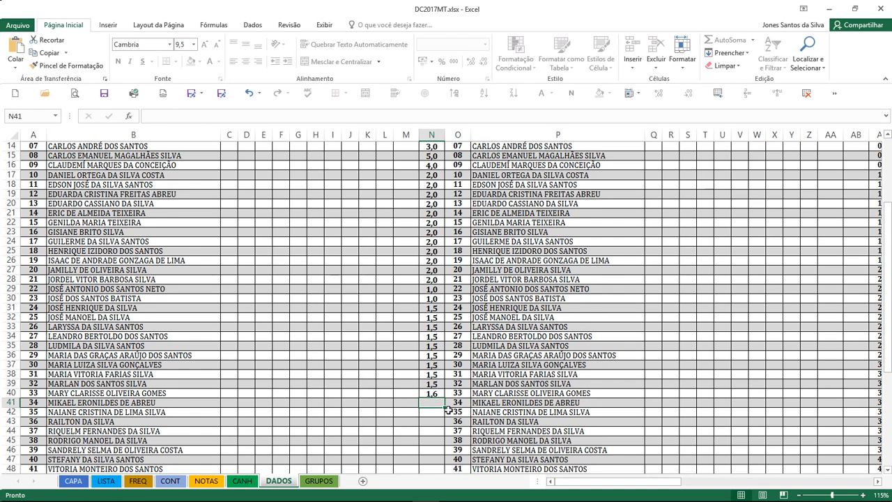
pyautogui.write('2')
pyautogui.press('Return')
pyautogui.press('Return')
pyautogui.write('1')
pyautogui.press('Return')
pyautogui.write('1')
pyautogui.press('Return')
pyautogui.write('1')
pyautogui.press('Return')
pyautogui.write('1')
pyautogui.press('Return')
pyautogui.write('1')
pyautogui.press('Return')
pyautogui.write('1')
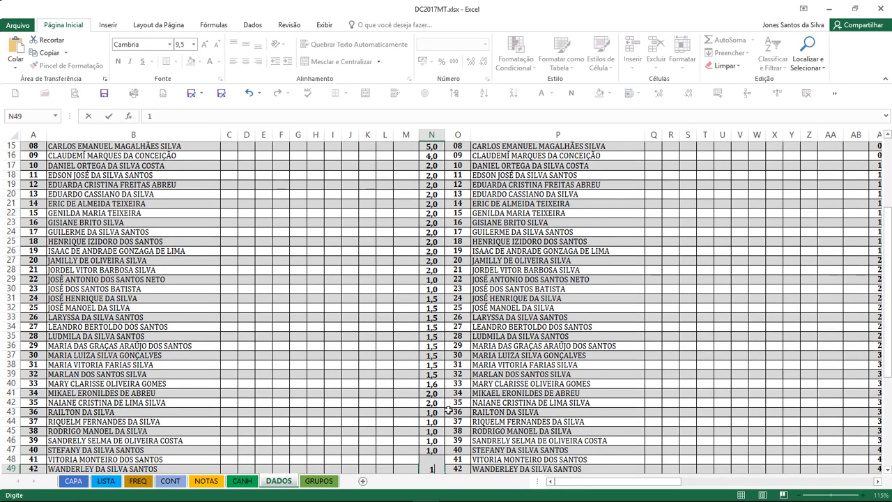
pyautogui.press('Return')
pyautogui.write('1')
pyautogui.press('Return')
pyautogui.write('1')
pyautogui.press('Return')
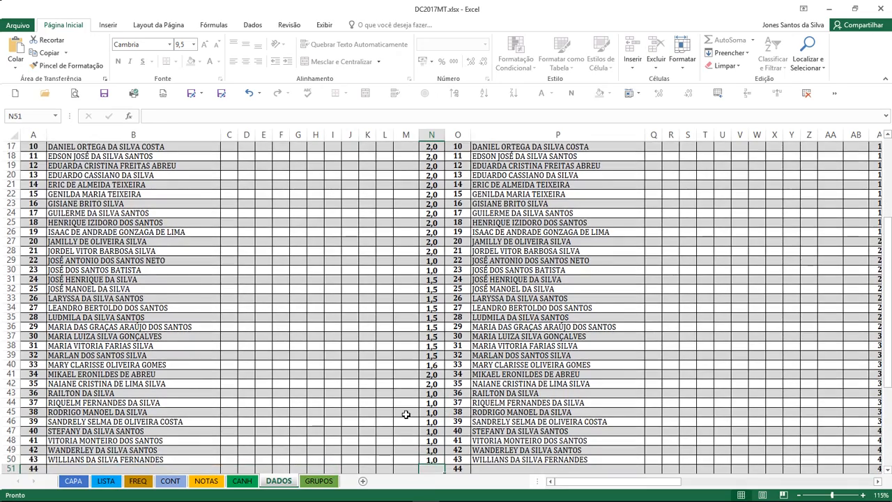
pyautogui.scroll(6, 405, 415)
# Step: Copy the DADOS scores N8:N50 and paste them as values into NOTAS cell I8
pyautogui.click(431, 253)
pyautogui.moveTo(431, 253); pyautogui.dragTo(429, 391)
pyautogui.scroll(7, 426, 387)
pyautogui.hotkey('ctrl', 'c')
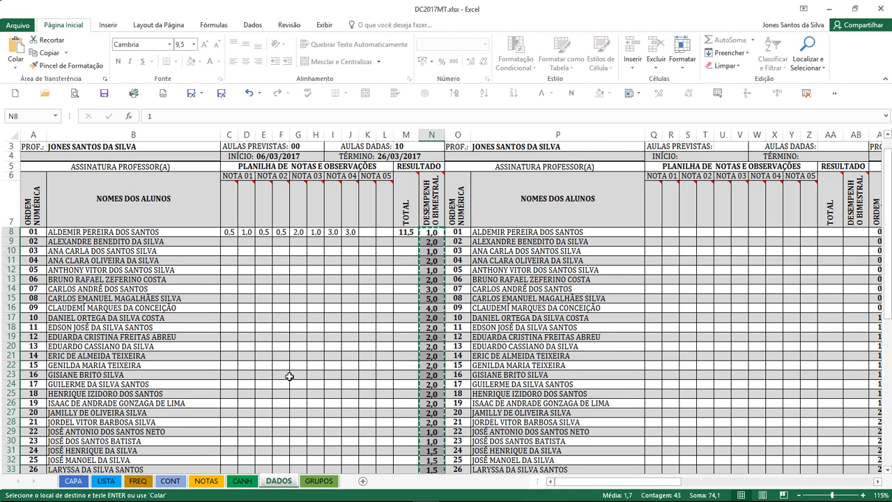
pyautogui.click(209, 481)
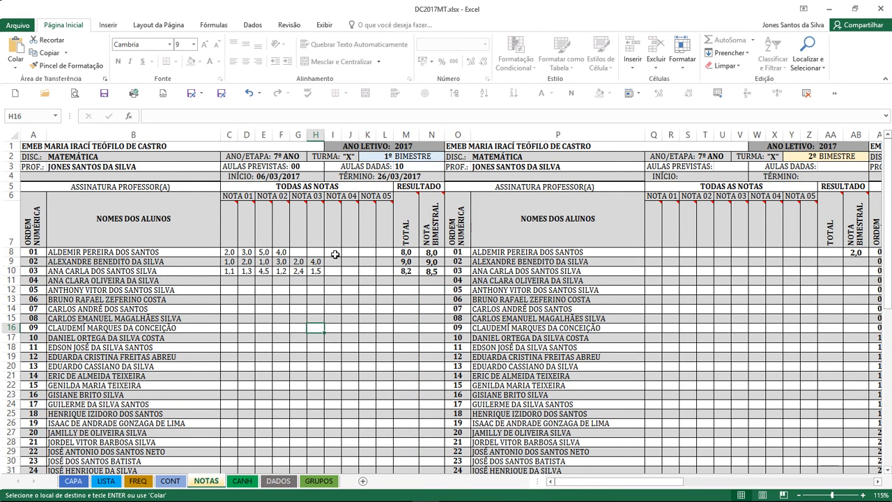
pyautogui.click(335, 254)
pyautogui.rightClick(334, 252)
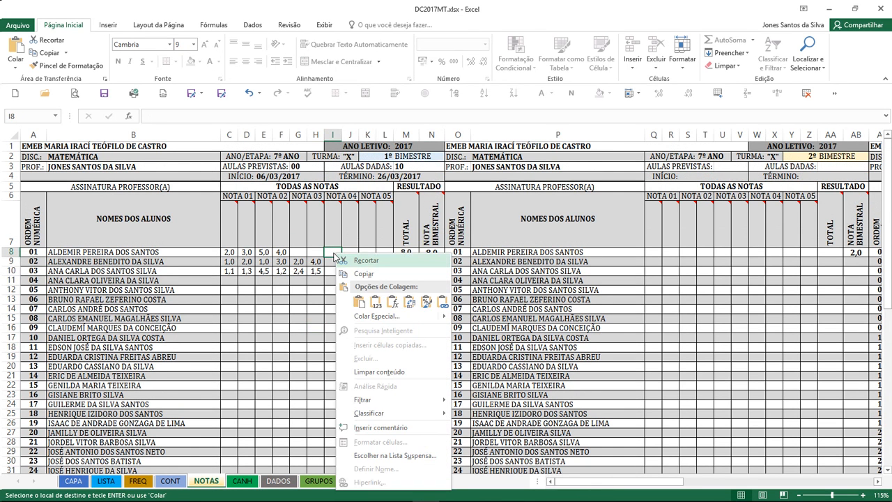
pyautogui.click(375, 299)
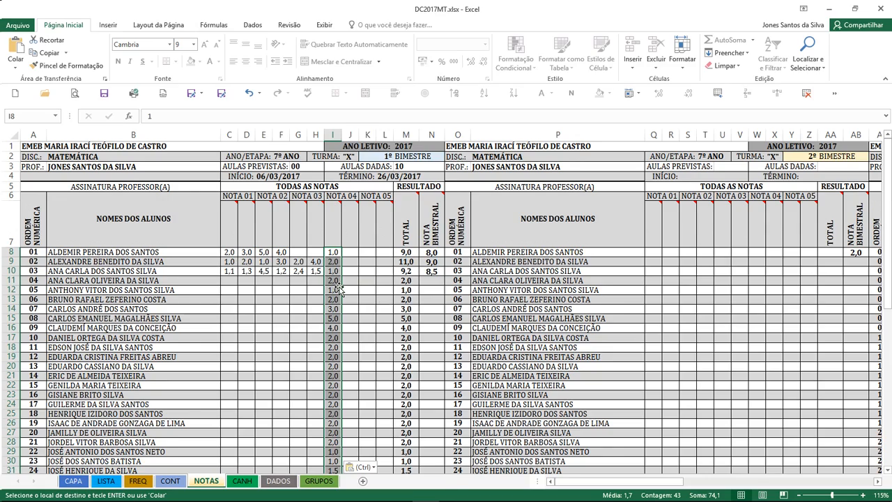
# Step: Select and review the pasted NOTA 04 scores in column I through row 50
pyautogui.scroll(-6, 354, 289)
pyautogui.scroll(6, 347, 313)
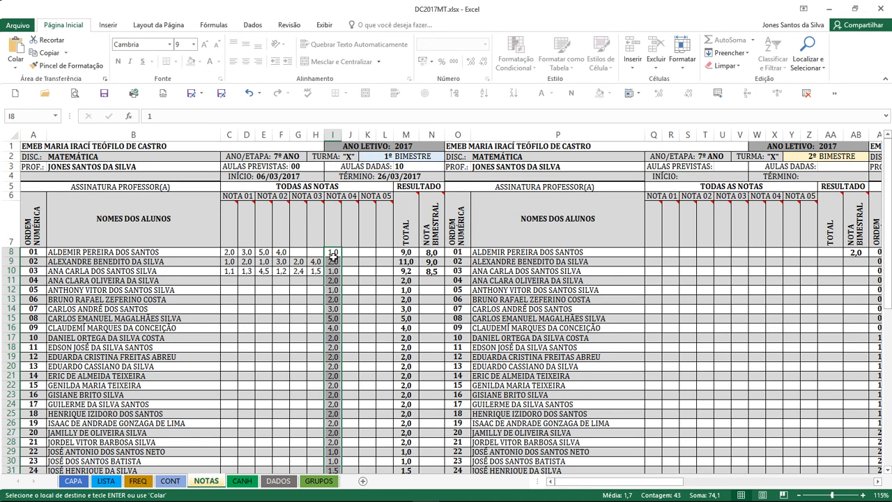
pyautogui.click(351, 262)
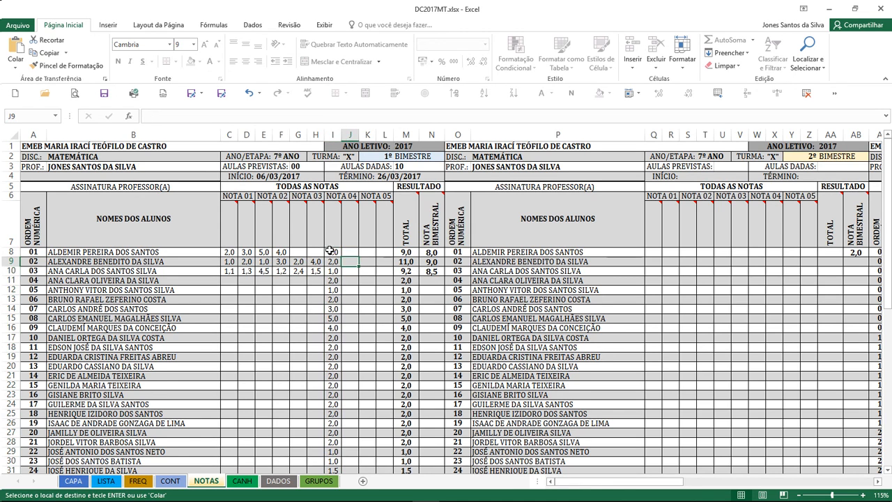
pyautogui.moveTo(330, 253); pyautogui.dragTo(333, 458)
pyautogui.scroll(-3, 364, 395)
pyautogui.scroll(5, 364, 395)
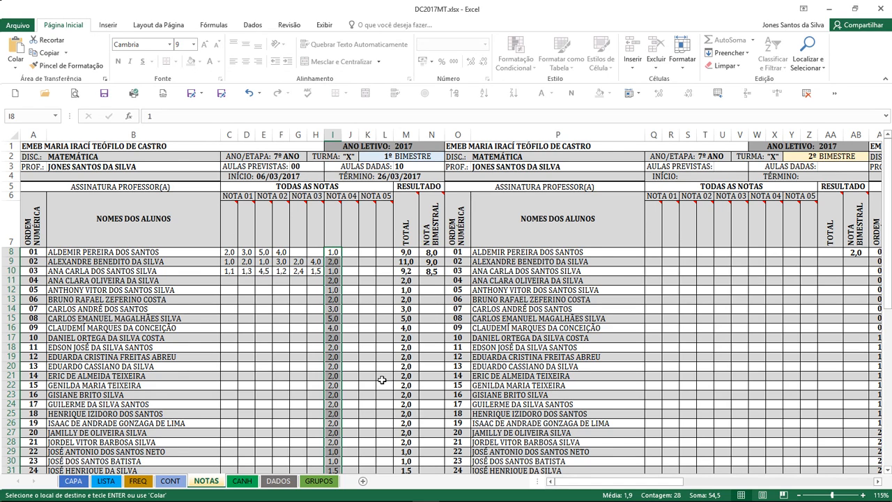
pyautogui.click(377, 336)
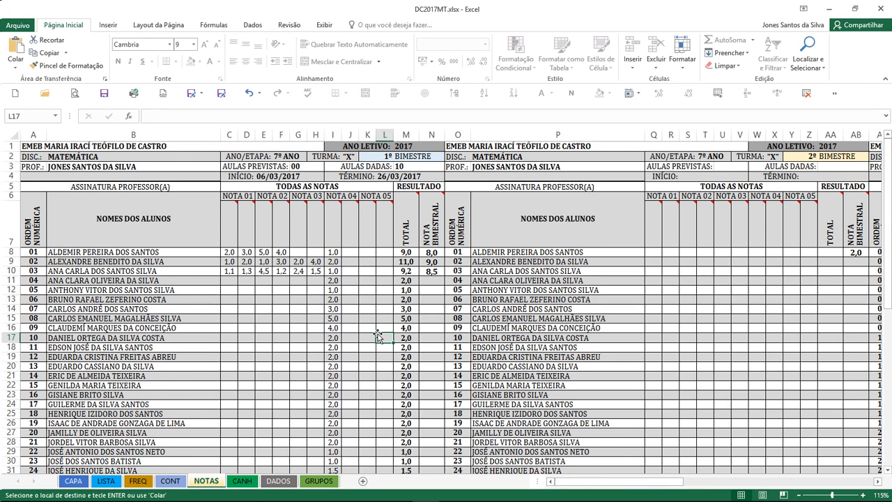
pyautogui.moveTo(332, 252); pyautogui.dragTo(327, 470)
pyautogui.scroll(-4, 333, 452)
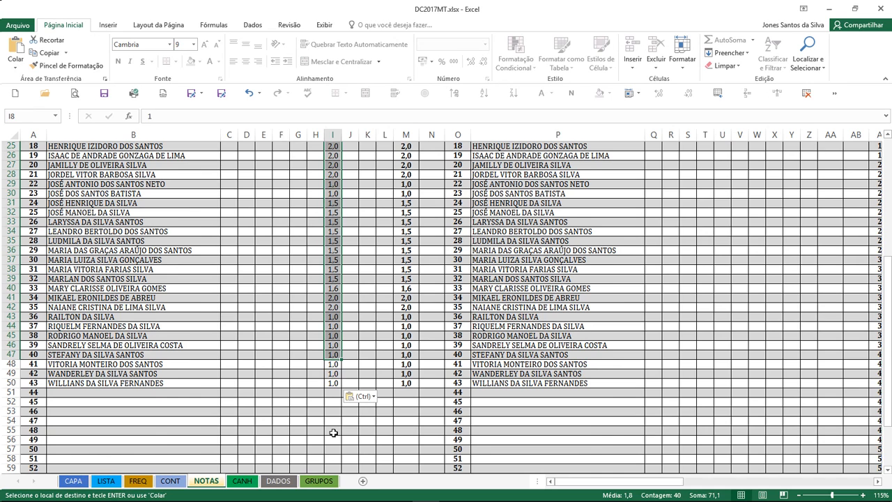
pyautogui.moveTo(332, 382); pyautogui.dragTo(331, 149)
pyautogui.scroll(5, 334, 237)
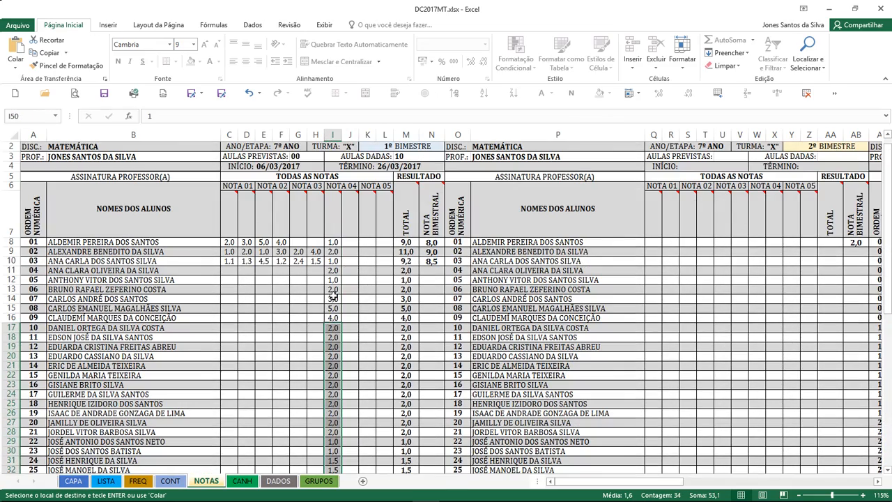
pyautogui.moveTo(333, 241); pyautogui.dragTo(330, 411)
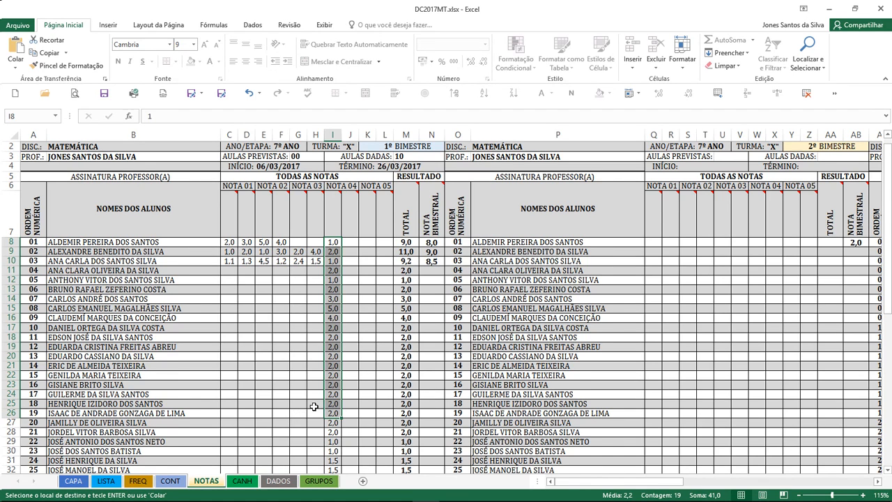
pyautogui.click(363, 365)
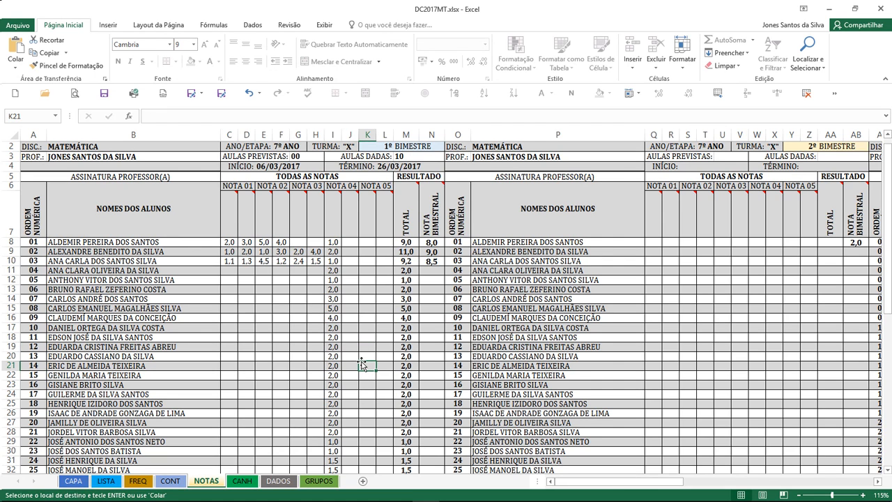
# Step: Glance at the GRUPOS sheet, then show the LISTA roster and pick student names in column D
pyautogui.click(310, 480)
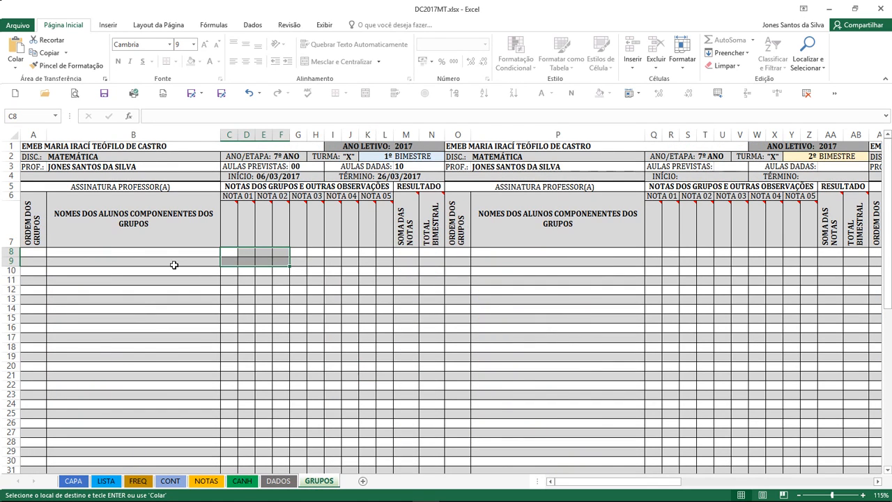
pyautogui.click(109, 252)
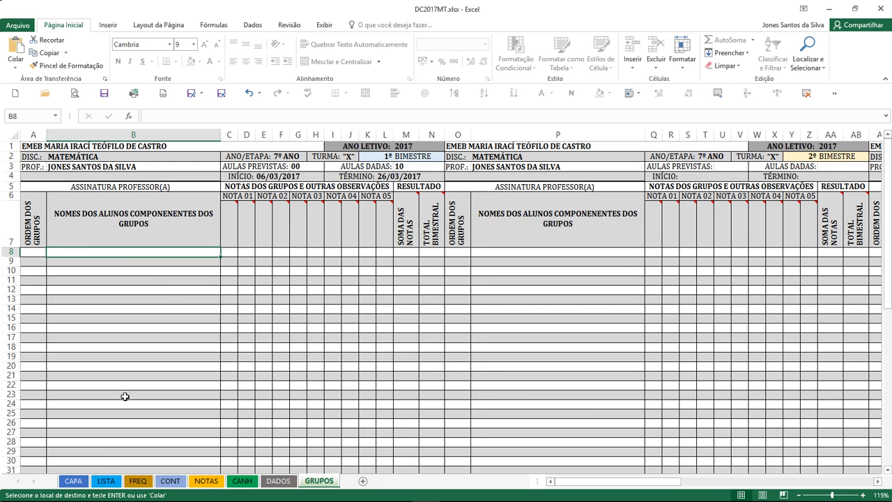
pyautogui.click(105, 482)
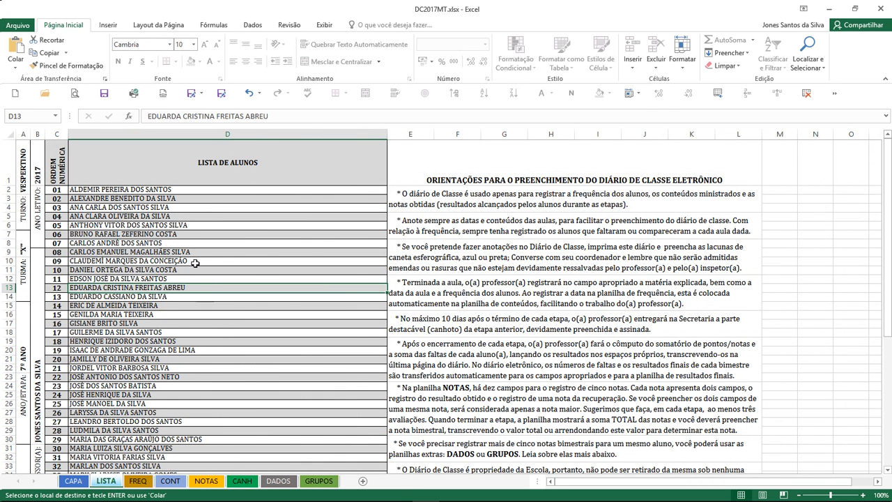
pyautogui.click(164, 216)
pyautogui.click(152, 189)
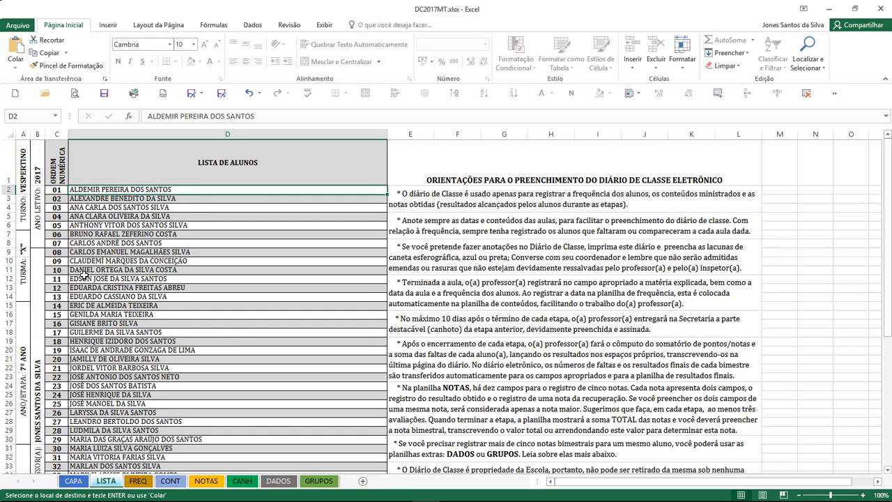
pyautogui.click(104, 215)
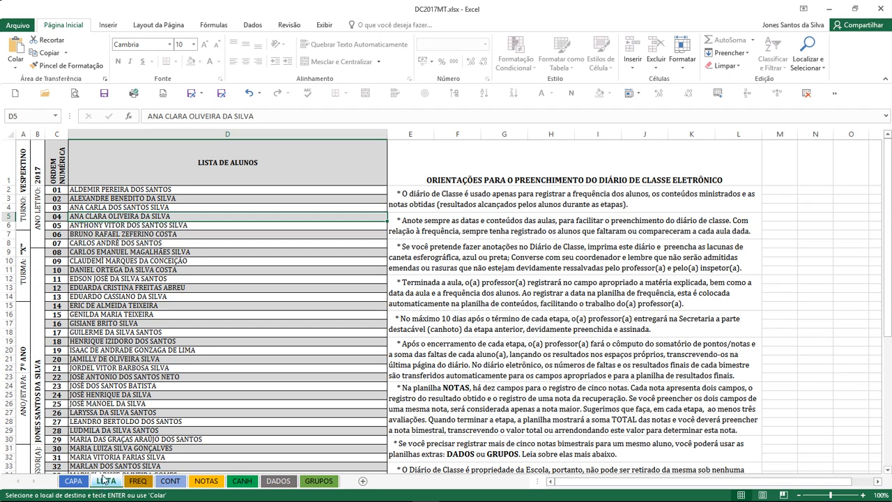
pyautogui.click(122, 261)
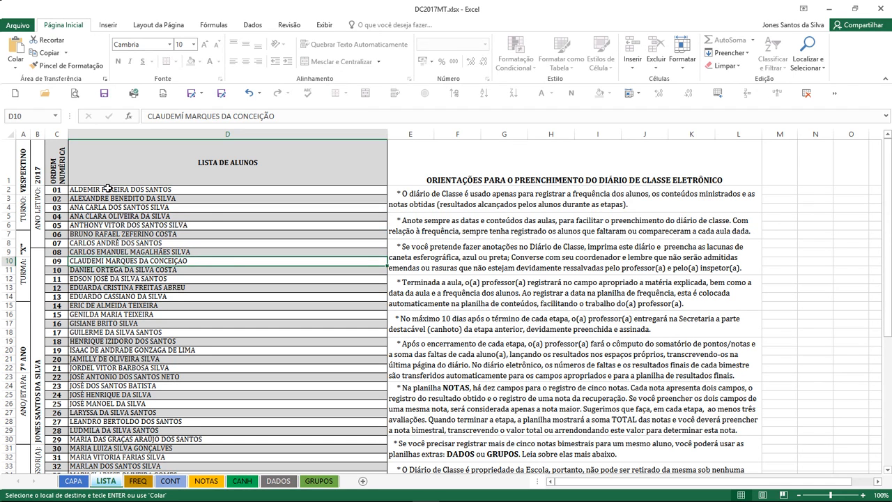
pyautogui.click(107, 188)
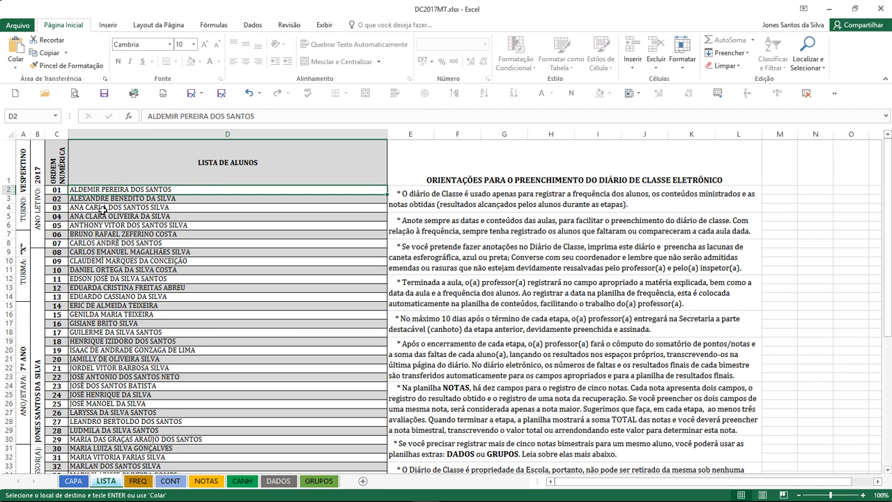
# Step: Add students 03, 08, 10, 13, 16, 20, 23, 29, 36 and 41 to the selection and copy the eleven names
pyautogui.click(115, 207)
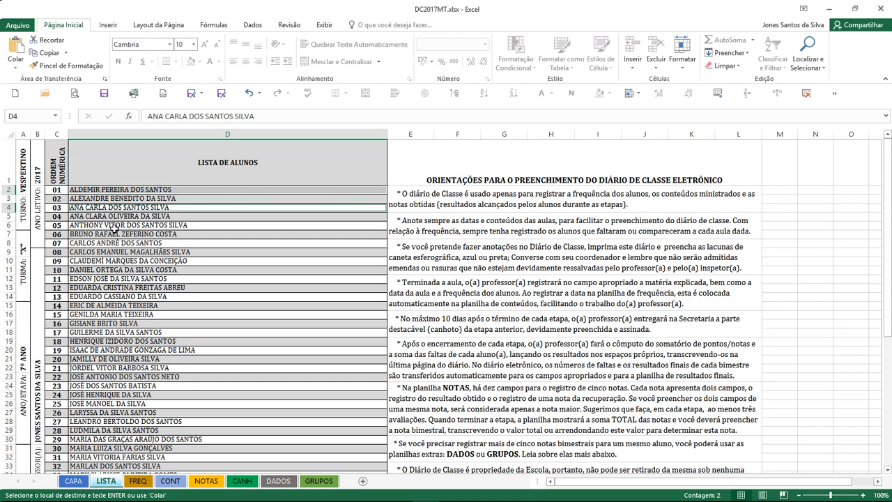
pyautogui.keyDown('ctrl'); pyautogui.click(112, 254); pyautogui.keyUp('ctrl')
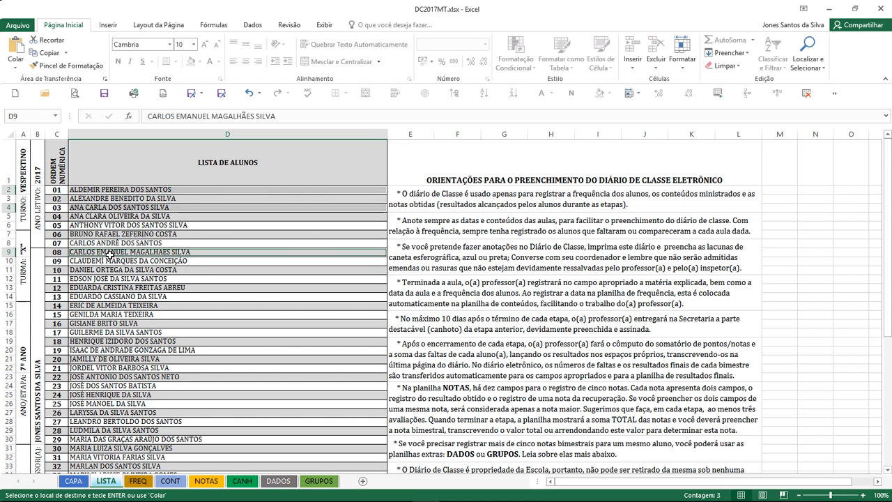
pyautogui.keyDown('ctrl'); pyautogui.click(92, 298); pyautogui.keyUp('ctrl')
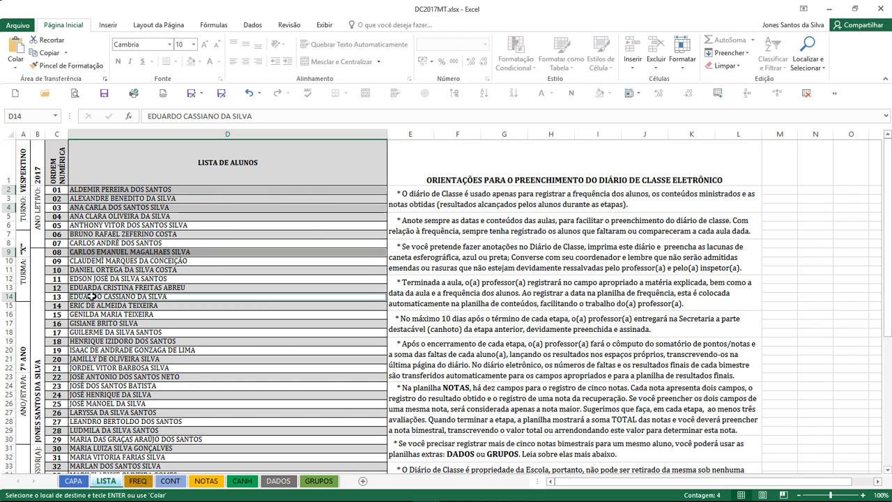
pyautogui.keyDown('ctrl'); pyautogui.click(89, 272); pyautogui.keyUp('ctrl')
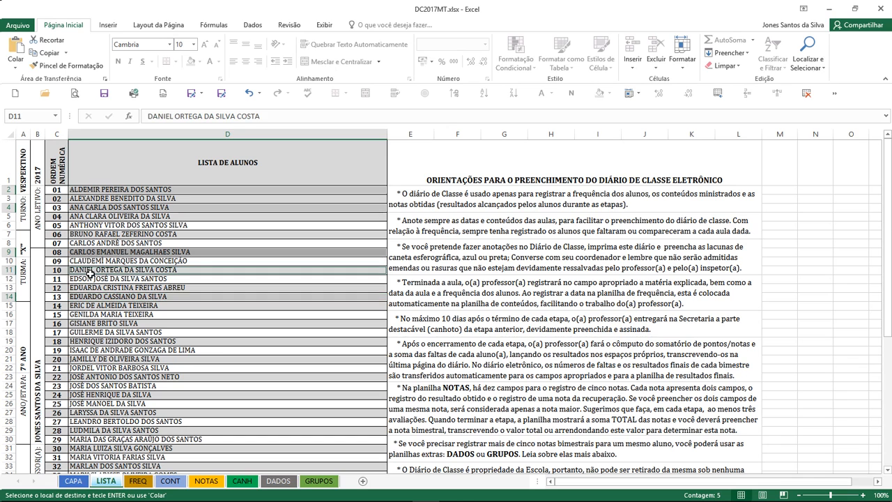
pyautogui.keyDown('ctrl'); pyautogui.click(87, 360); pyautogui.keyUp('ctrl')
pyautogui.keyDown('ctrl'); pyautogui.click(82, 323); pyautogui.keyUp('ctrl')
pyautogui.scroll(-3, 94, 361)
pyautogui.keyDown('ctrl'); pyautogui.click(81, 322); pyautogui.keyUp('ctrl')
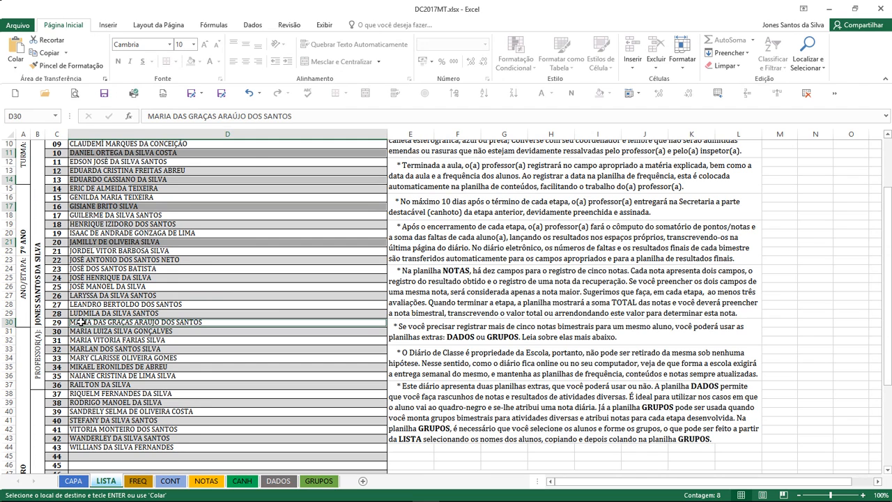
pyautogui.keyDown('ctrl'); pyautogui.click(88, 269); pyautogui.keyUp('ctrl')
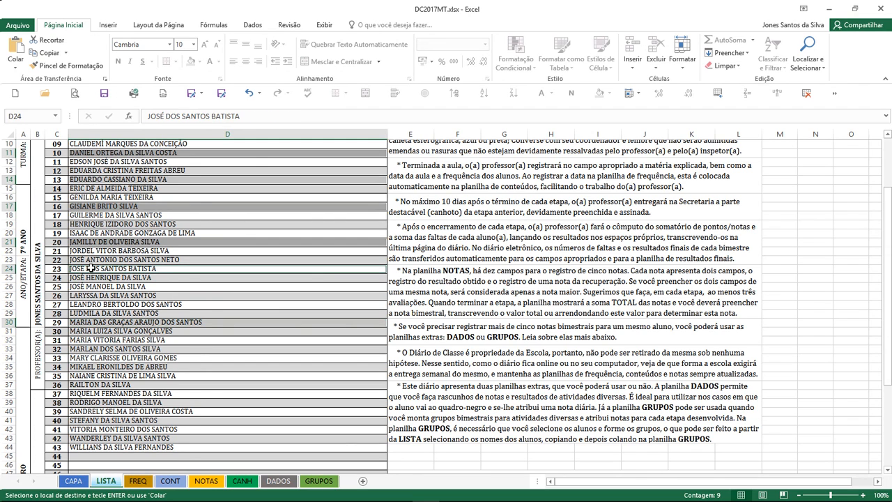
pyautogui.keyDown('ctrl'); pyautogui.click(83, 384); pyautogui.keyUp('ctrl')
pyautogui.keyDown('ctrl'); pyautogui.click(88, 429); pyautogui.keyUp('ctrl')
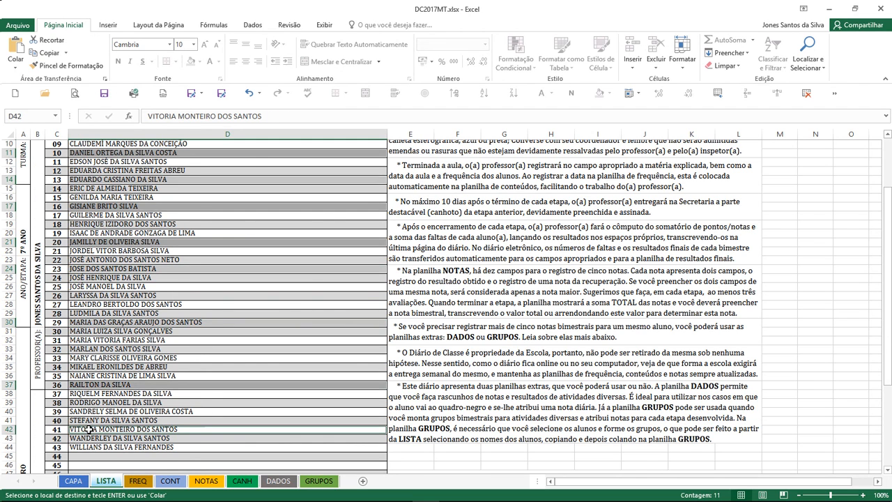
pyautogui.hotkey('ctrl', 'c')
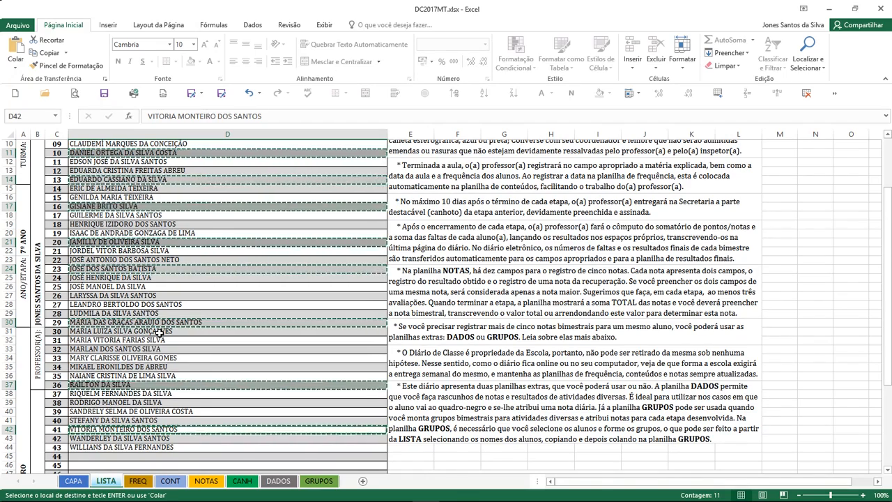
pyautogui.scroll(3, 160, 333)
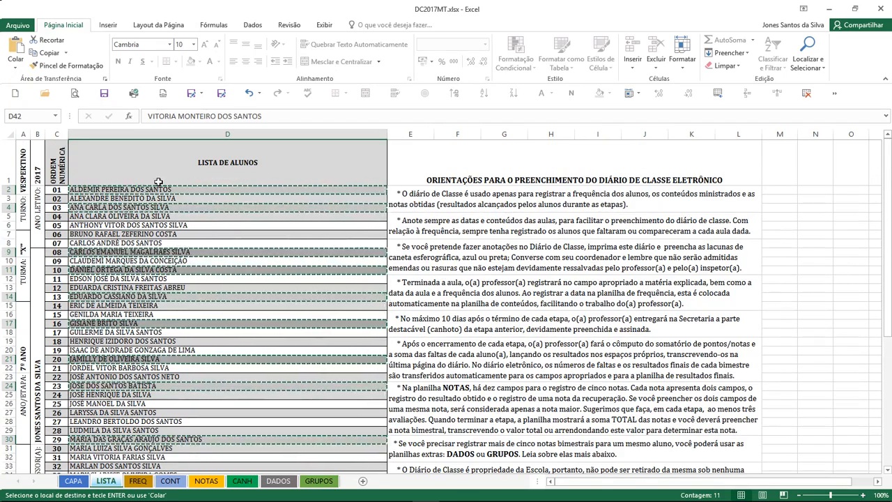
# Step: Paste the eleven copied student names into B8:B18 on the GRUPOS sheet
pyautogui.click(318, 479)
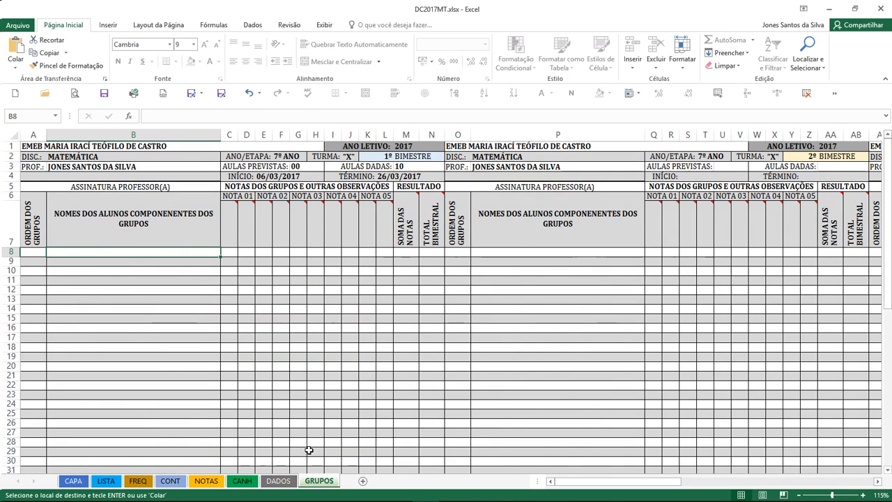
pyautogui.click(111, 260)
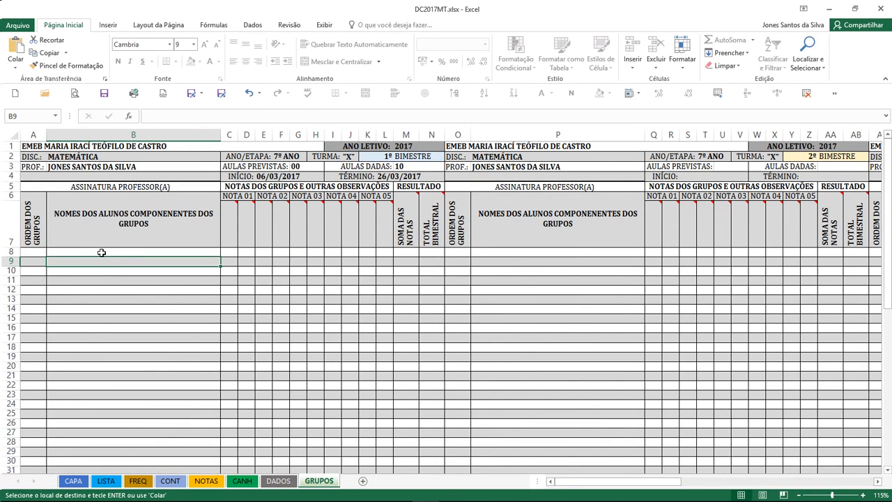
pyautogui.click(102, 253)
pyautogui.rightClick(102, 254)
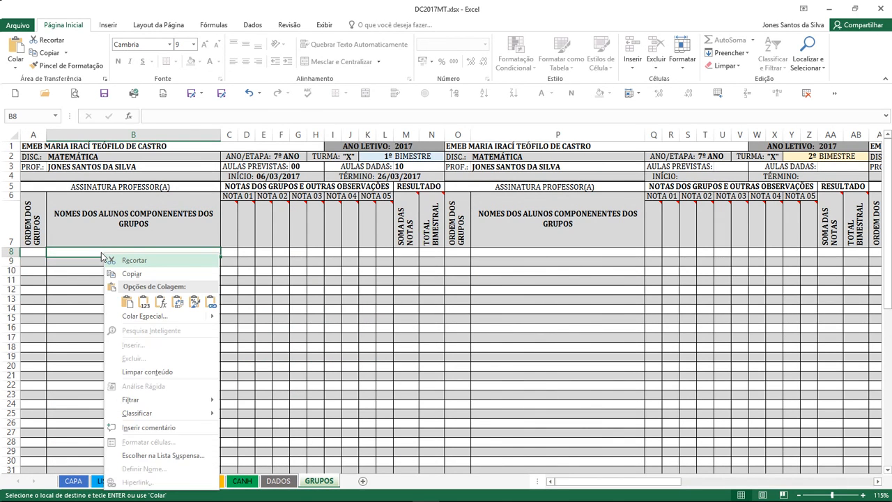
pyautogui.click(143, 301)
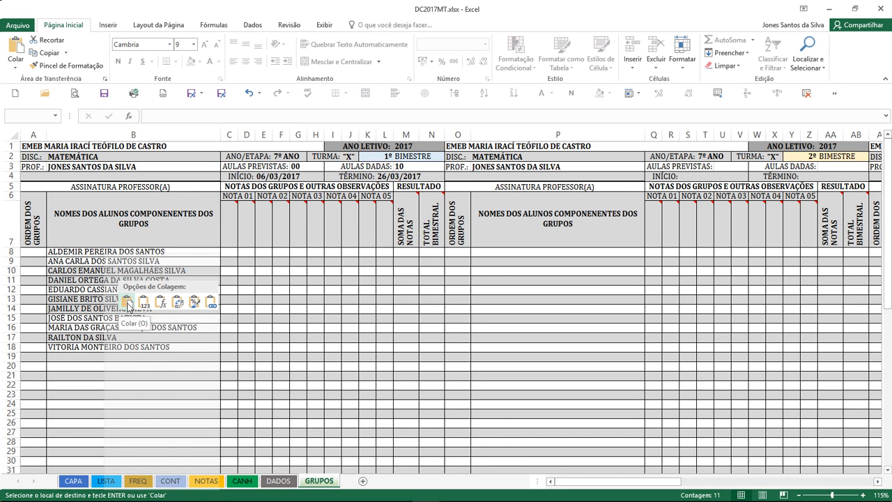
pyautogui.click(76, 310)
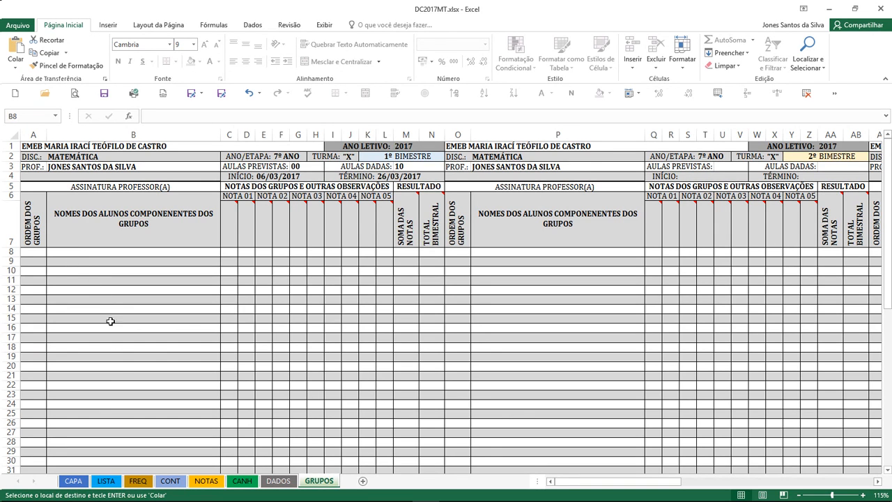
pyautogui.rightClick(80, 254)
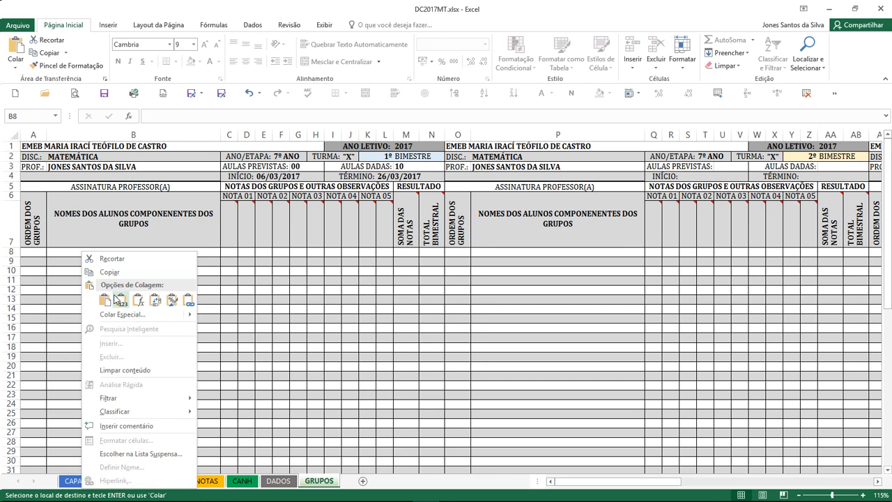
pyautogui.click(118, 298)
pyautogui.click(101, 340)
pyautogui.click(103, 365)
# Step: Enter group number 01 in column A beside the first eight names, rows 8 to 15
pyautogui.click(32, 253)
pyautogui.press('Return')
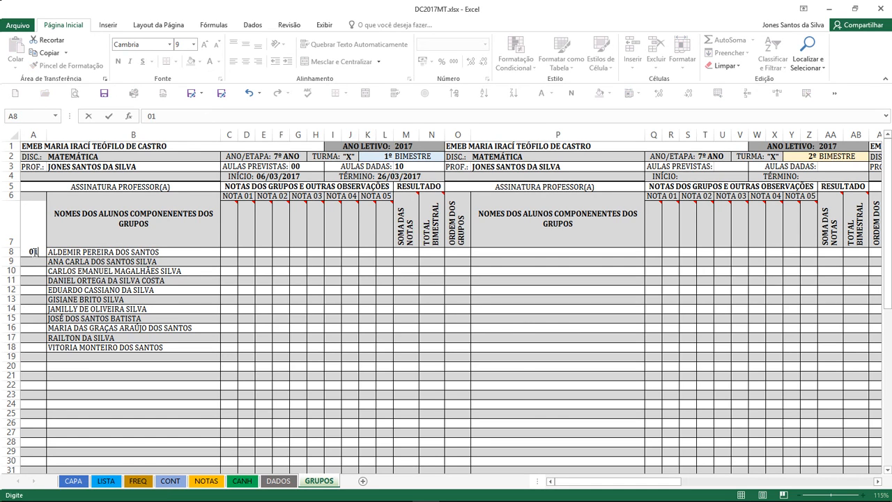
pyautogui.write('01')
pyautogui.press('Return')
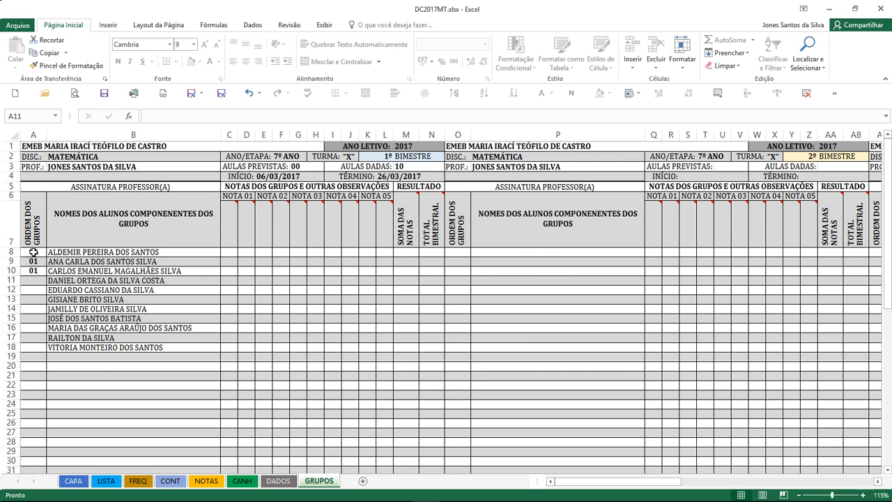
pyautogui.press('Return')
pyautogui.write('01')
pyautogui.press('Return')
pyautogui.press('Return')
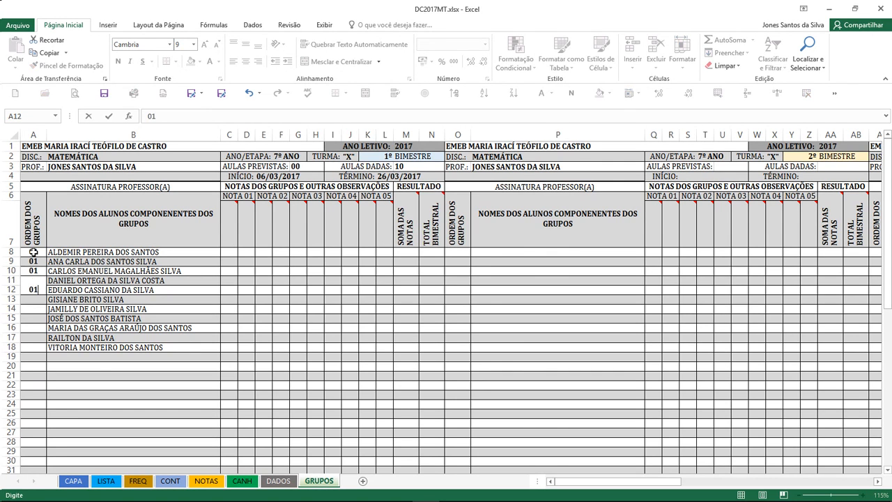
pyautogui.write('01')
pyautogui.press('Return')
pyautogui.press('Return')
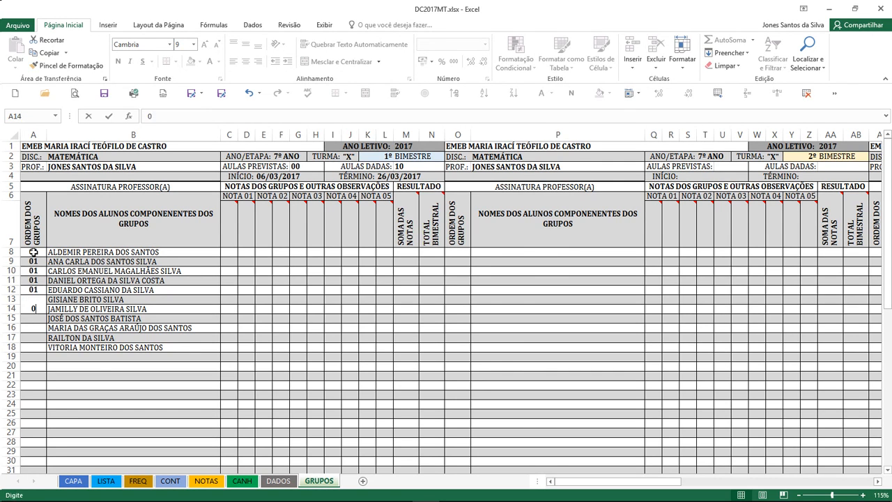
pyautogui.write('01')
pyautogui.press('Return')
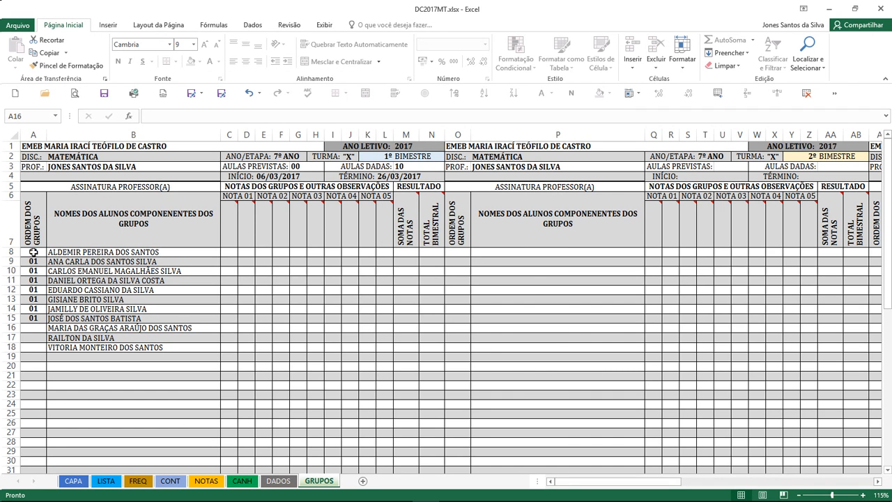
pyautogui.click(175, 318)
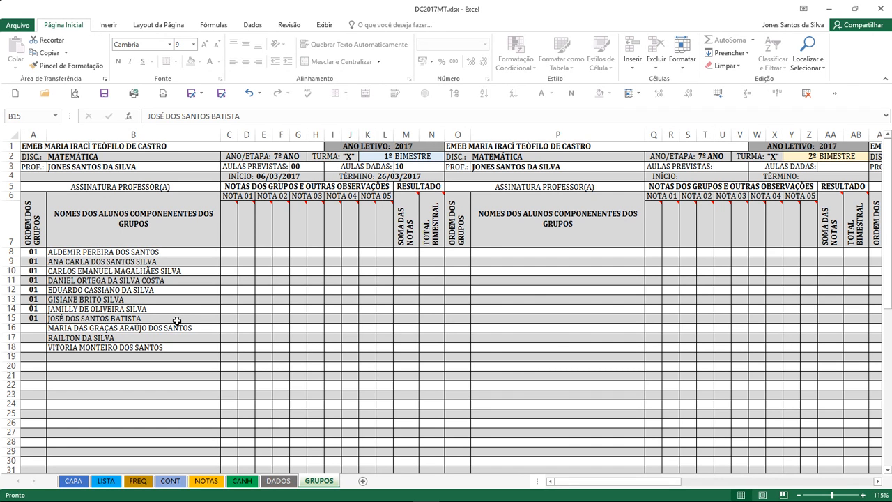
pyautogui.scroll(-3, 86, 300)
pyautogui.scroll(3, 90, 299)
# Step: Review the NOTAS, CANH, CONT, FREQ, LISTA and CAPA sheets in turn
pyautogui.click(276, 481)
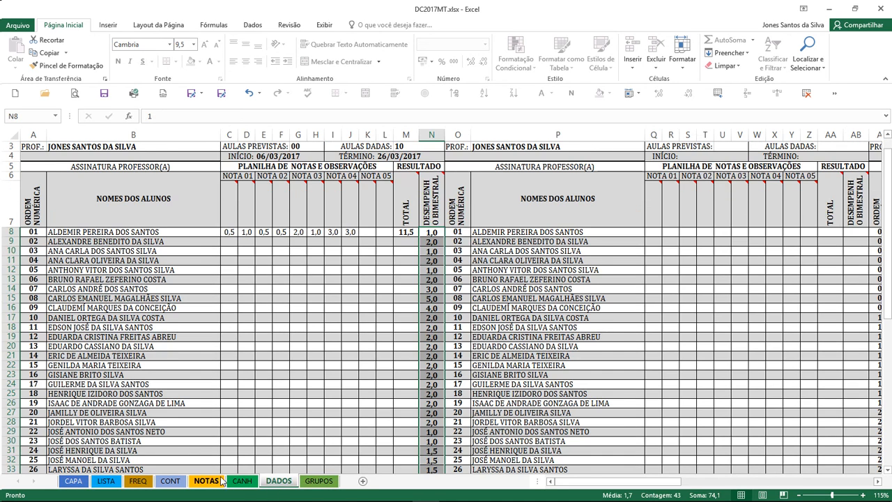
pyautogui.click(242, 481)
pyautogui.scroll(8, 283, 369)
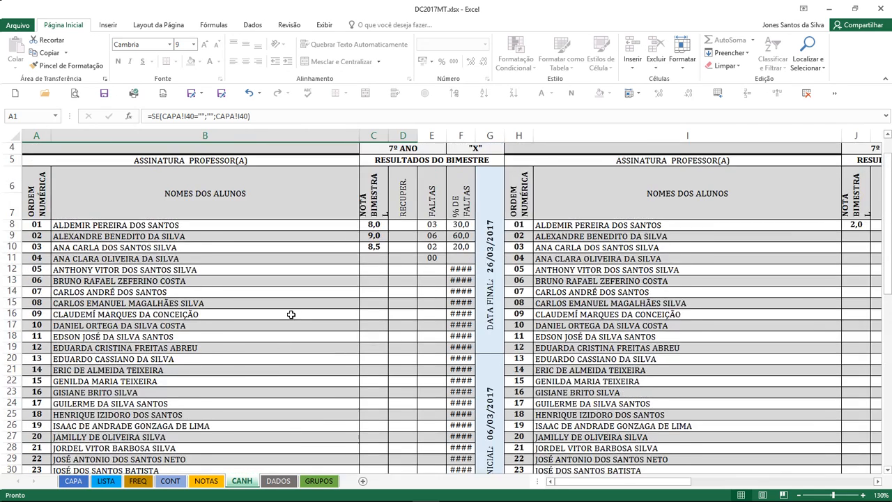
pyautogui.scroll(1, 291, 312)
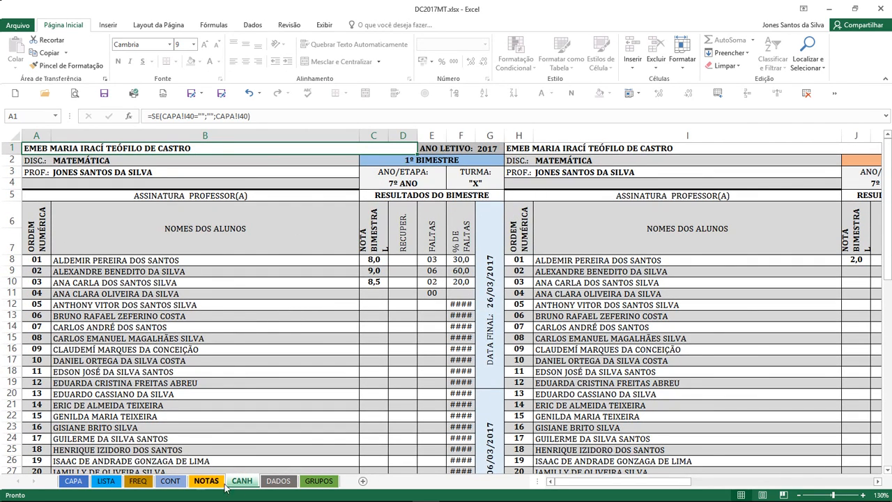
pyautogui.click(170, 481)
pyautogui.click(134, 481)
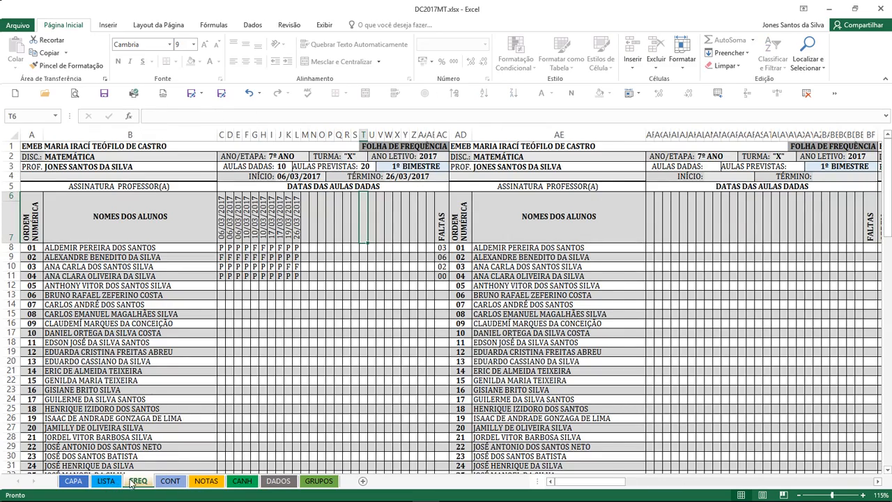
pyautogui.click(106, 481)
pyautogui.click(74, 481)
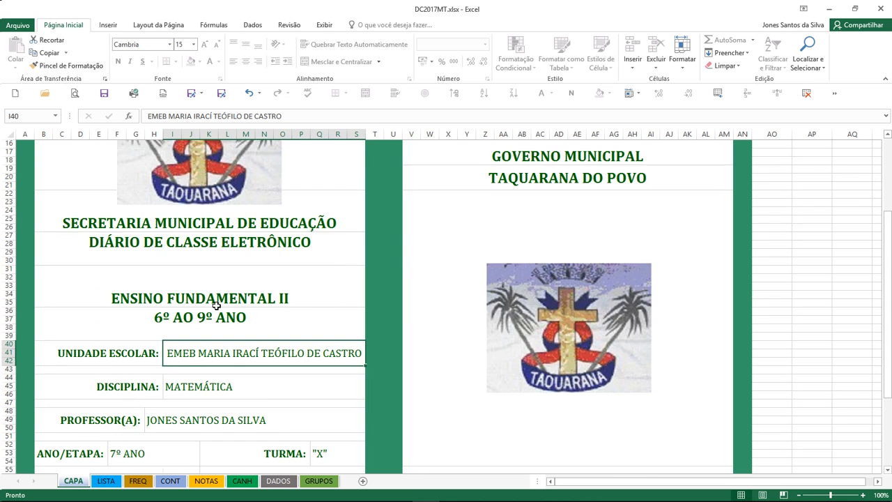
# Step: Save DC2017MT.xlsx and close Excel
pyautogui.scroll(5, 217, 305)
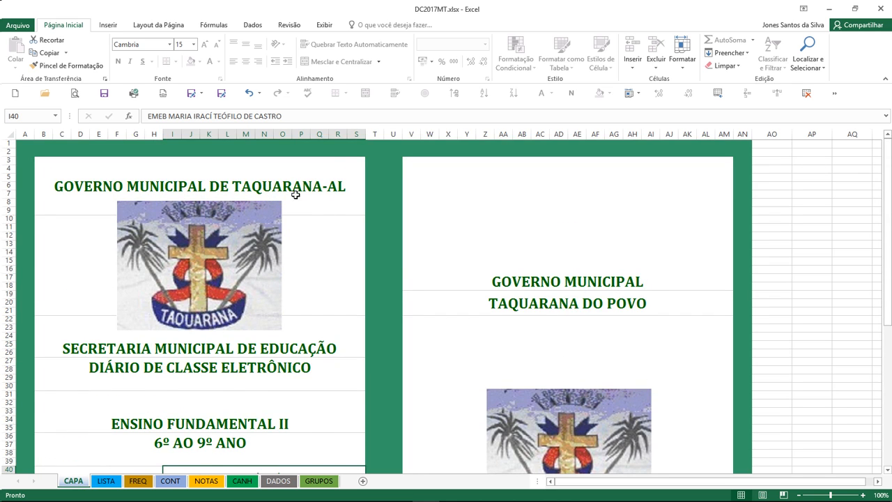
pyautogui.scroll(-3, 259, 336)
pyautogui.scroll(-6, 255, 295)
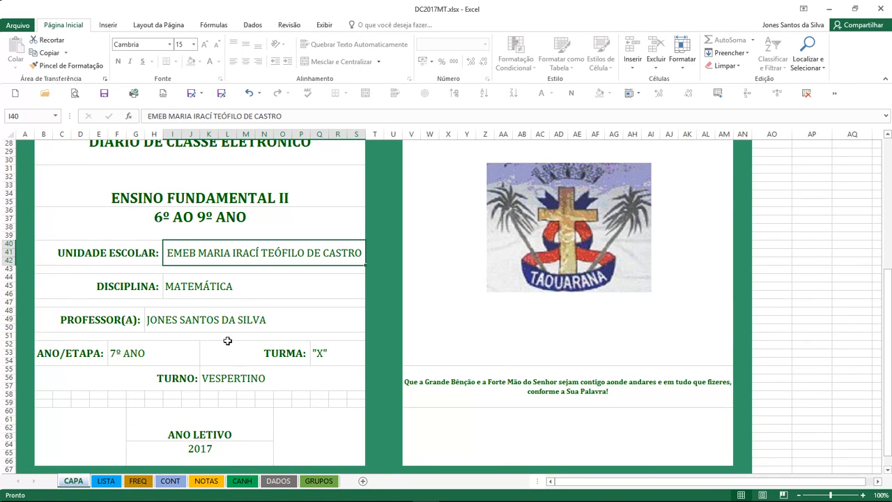
pyautogui.click(103, 94)
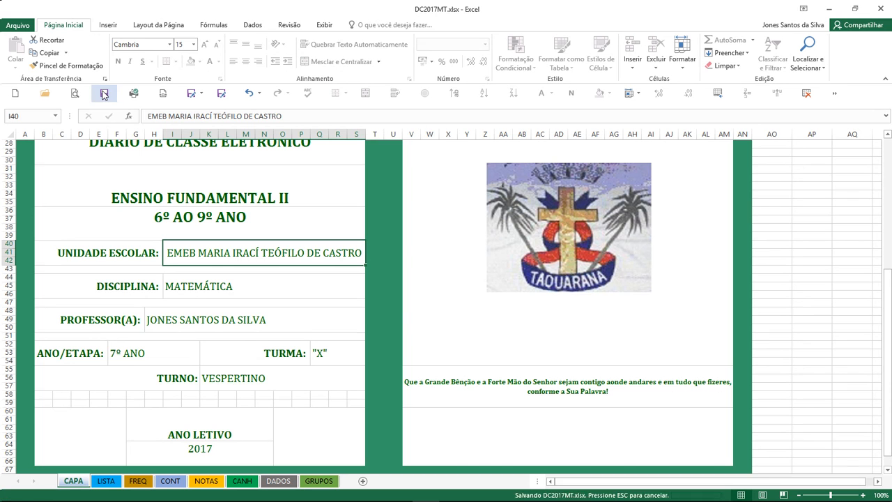
pyautogui.click(887, 10)
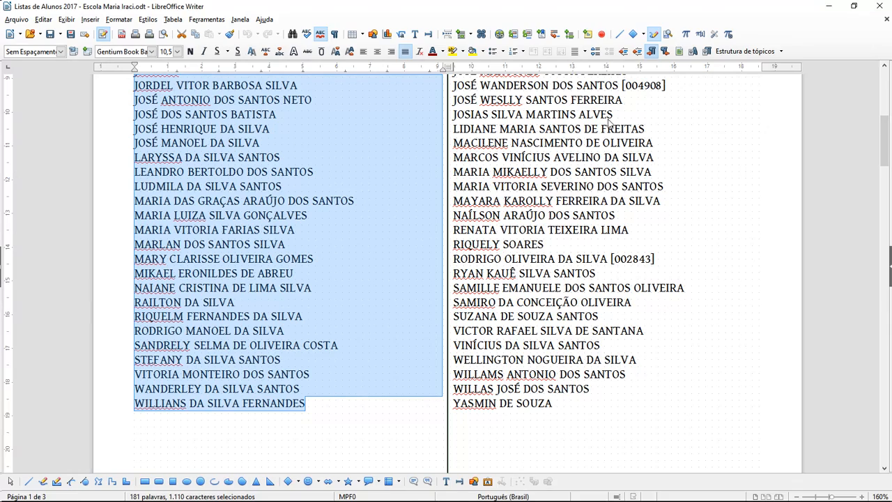
# Step: Close LibreOffice Writer and the file browser, and select DC2017MT.xlsx on the desktop
pyautogui.click(871, 9)
pyautogui.click(879, 6)
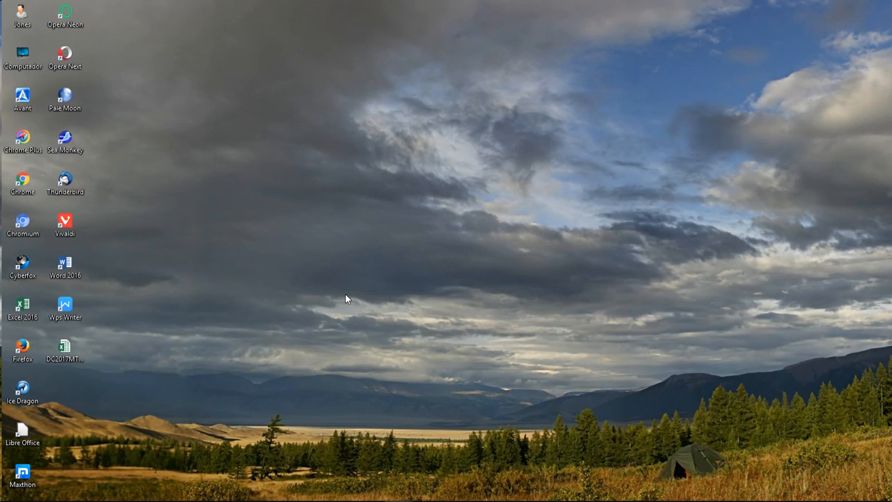
pyautogui.click(59, 343)
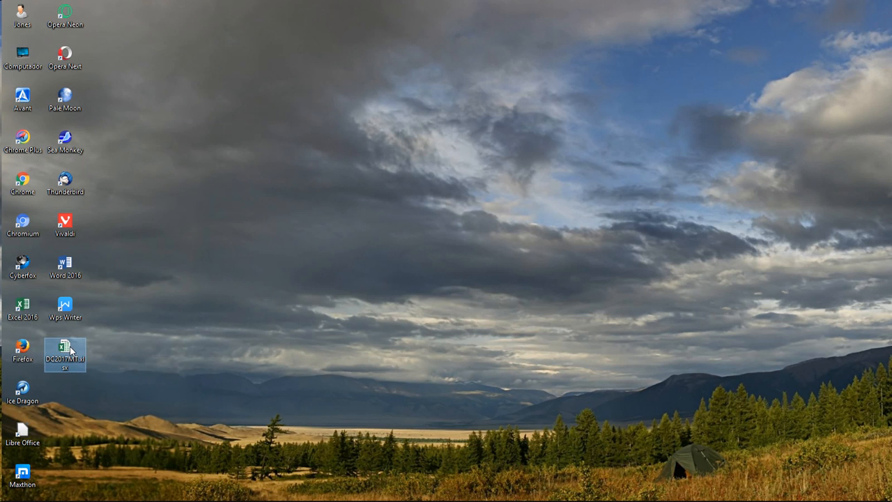
pyautogui.moveTo(244, 499)
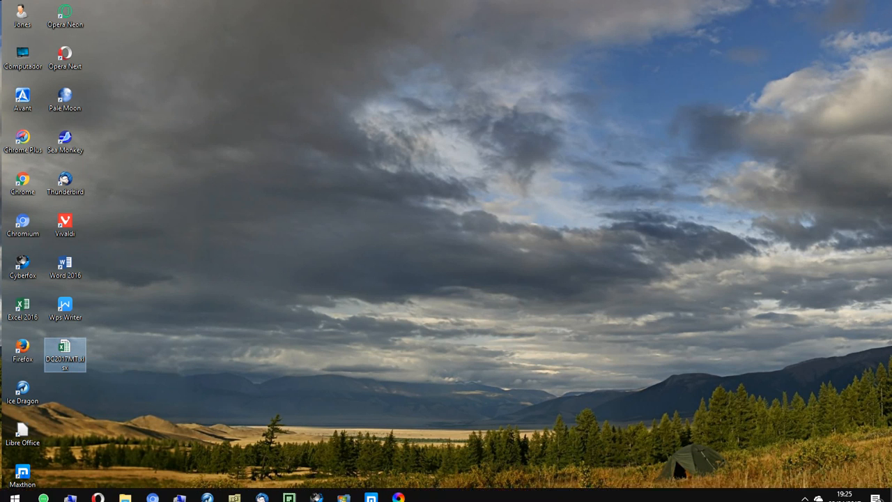
# Step: Launch the browser and reach the OneDrive Arquivos folder through Bing's Office Online apps
pyautogui.click(316, 490)
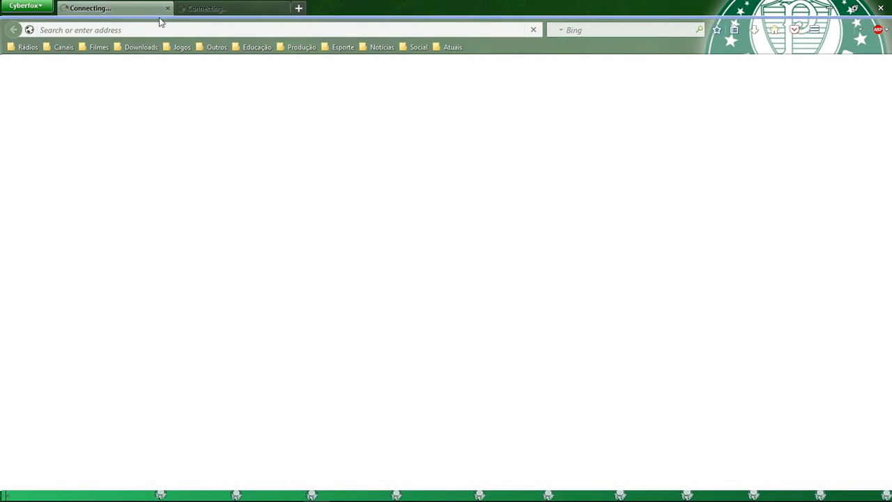
pyautogui.click(167, 8)
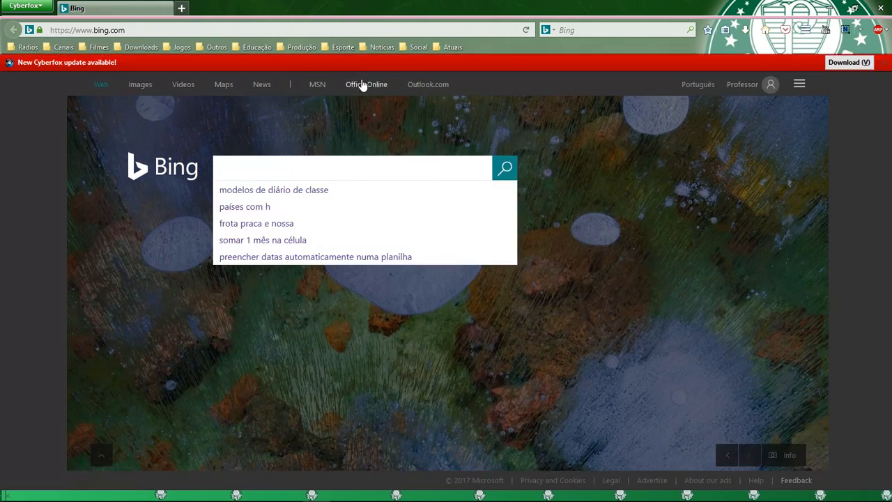
pyautogui.moveTo(362, 84)
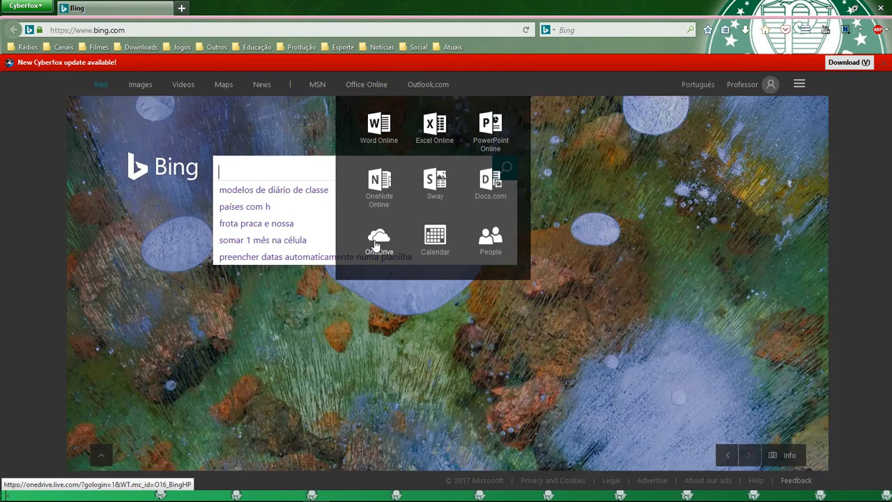
pyautogui.click(377, 186)
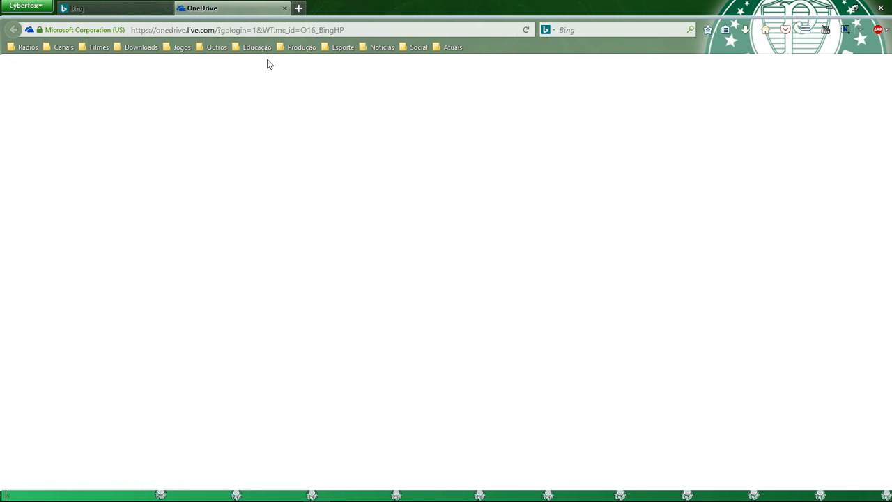
pyautogui.click(116, 8)
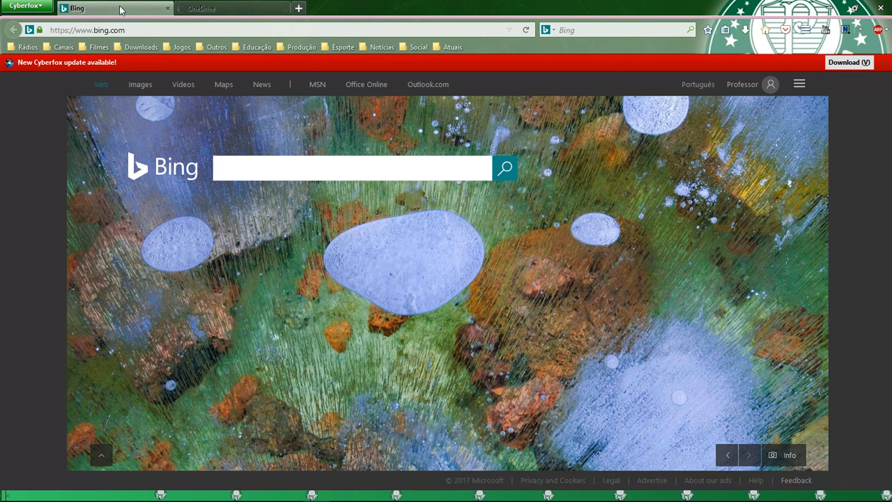
pyautogui.click(883, 63)
pyautogui.moveTo(356, 79)
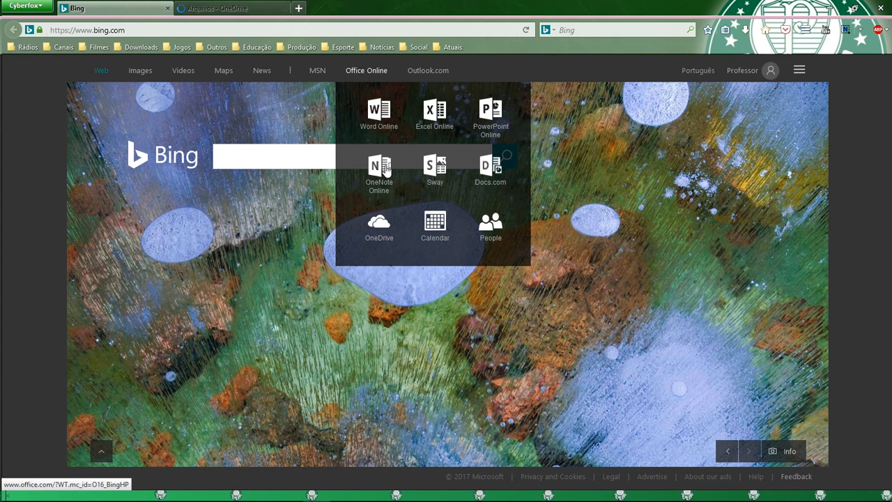
pyautogui.click(227, 10)
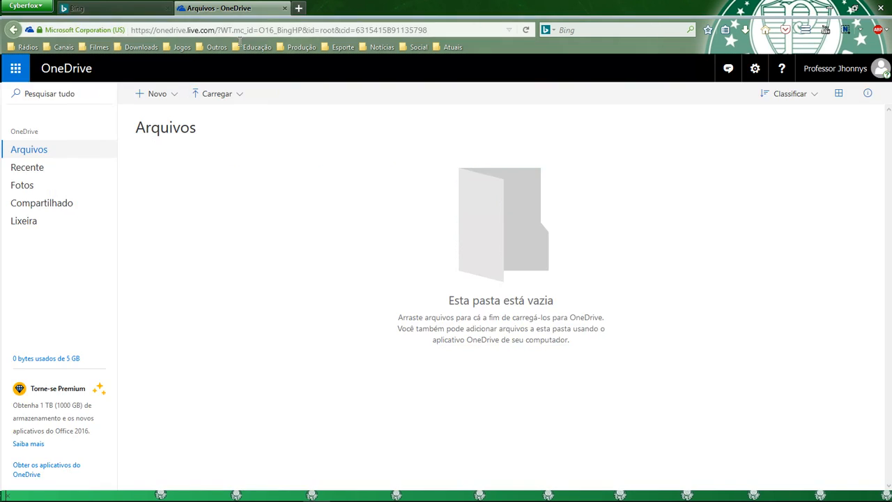
# Step: Upload DC2017MT.xlsx from the desktop using Carregar > Arquivos
pyautogui.click(216, 97)
pyautogui.click(208, 124)
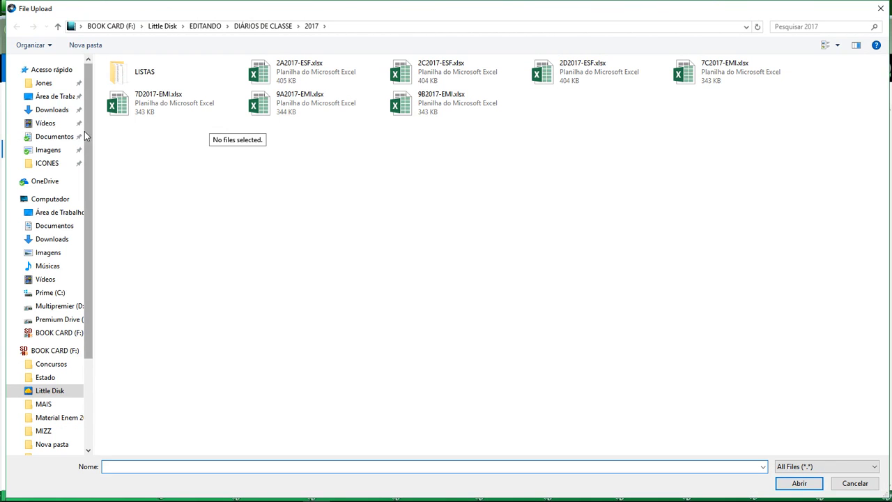
pyautogui.click(55, 99)
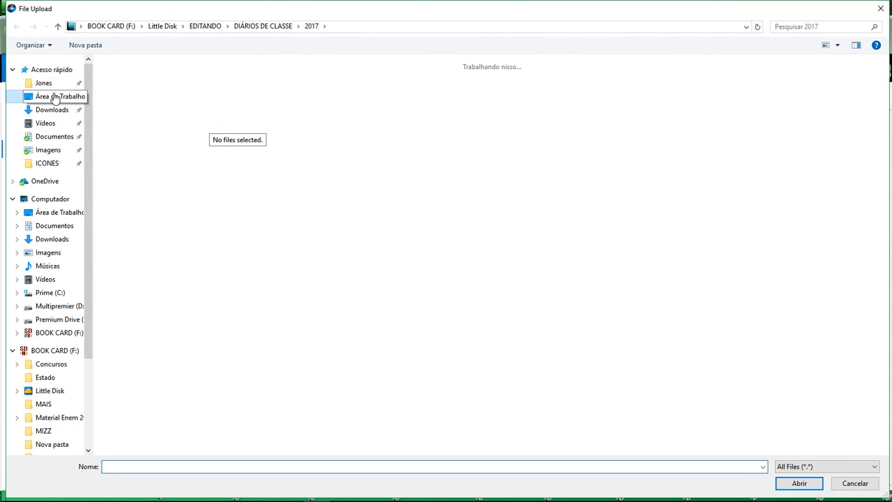
pyautogui.doubleClick(439, 142)
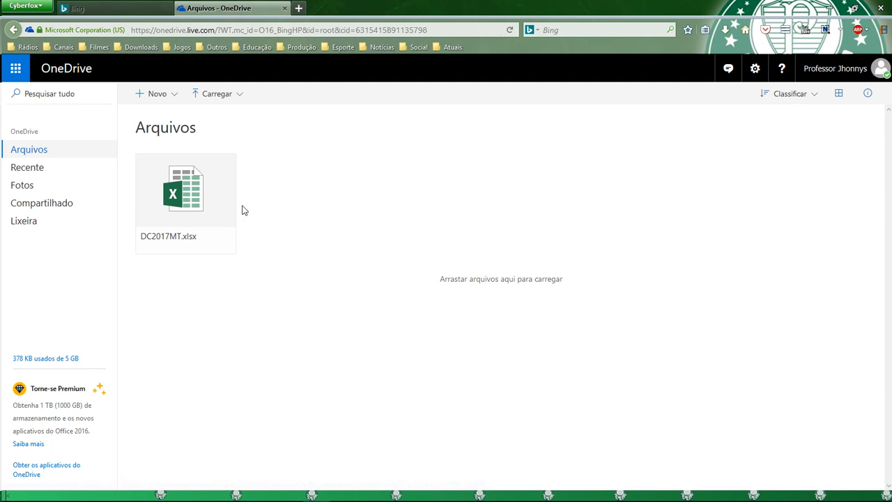
# Step: Open DC2017MT.xlsx in Excel Online and go to the FREQ attendance sheet
pyautogui.click(187, 197)
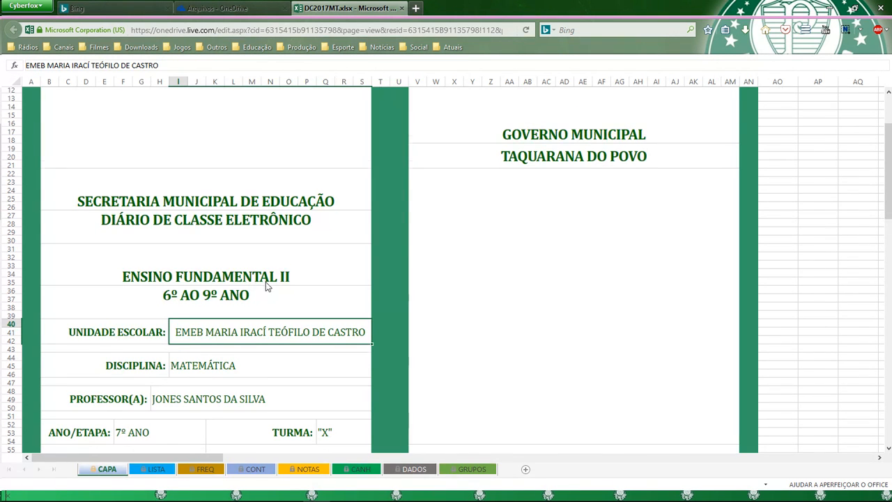
pyautogui.scroll(-10, 271, 285)
pyautogui.scroll(2, 275, 286)
pyautogui.scroll(1, 278, 307)
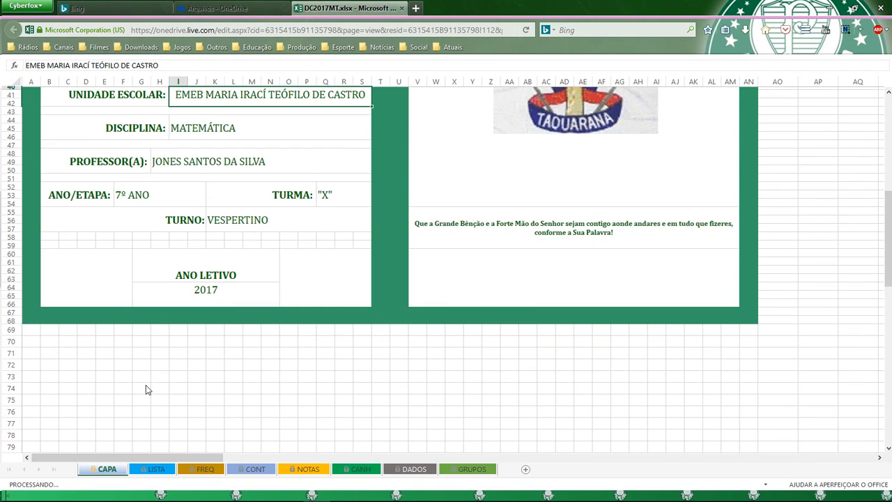
pyautogui.click(166, 471)
pyautogui.click(196, 469)
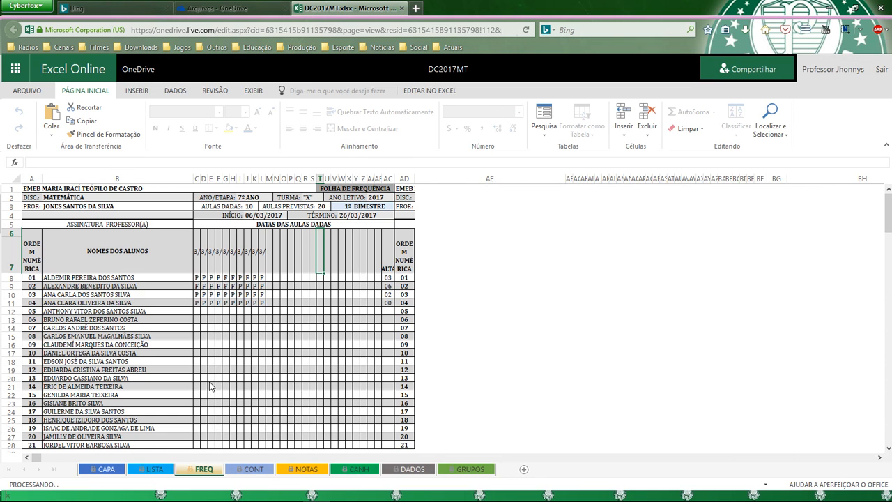
# Step: Inspect the attendance cells H11, C12 and E12 on the FREQ sheet
pyautogui.click(230, 302)
pyautogui.scroll(-6, 231, 312)
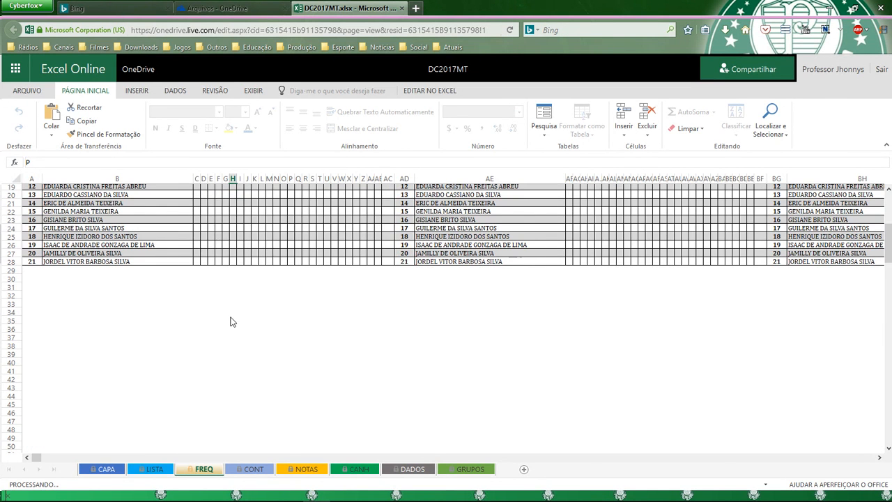
pyautogui.scroll(6, 233, 322)
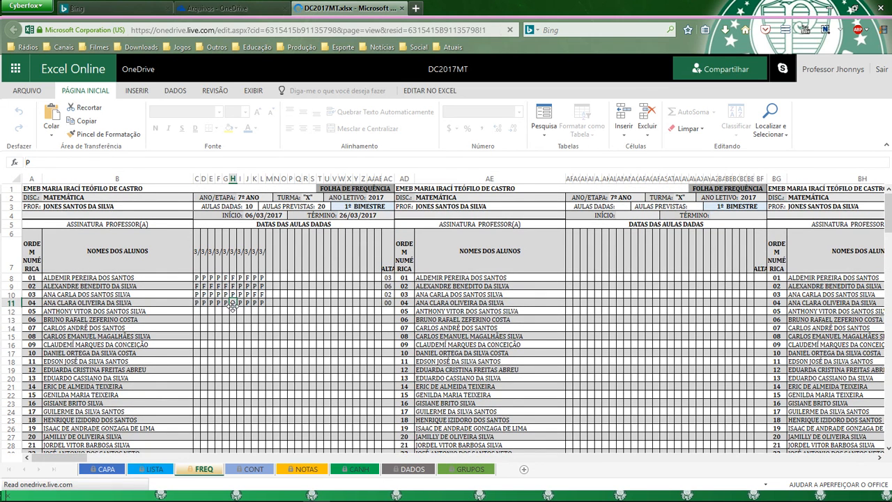
pyautogui.click(198, 312)
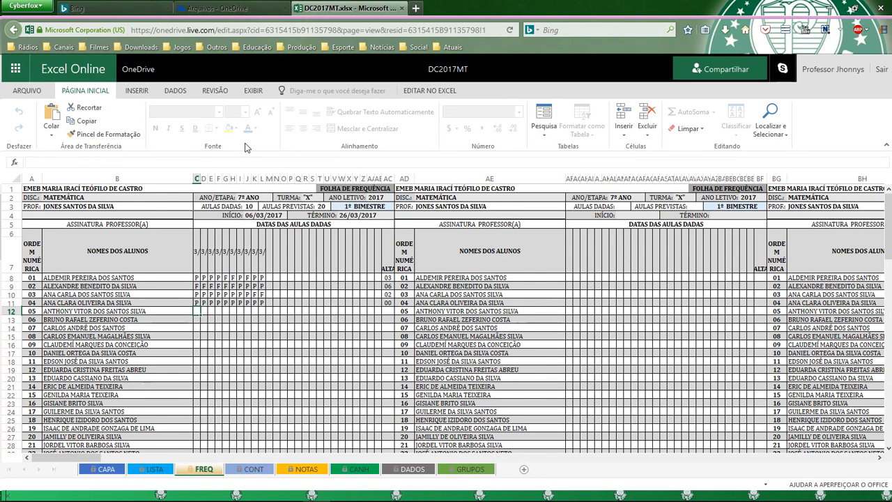
pyautogui.click(211, 312)
pyautogui.scroll(-5, 214, 307)
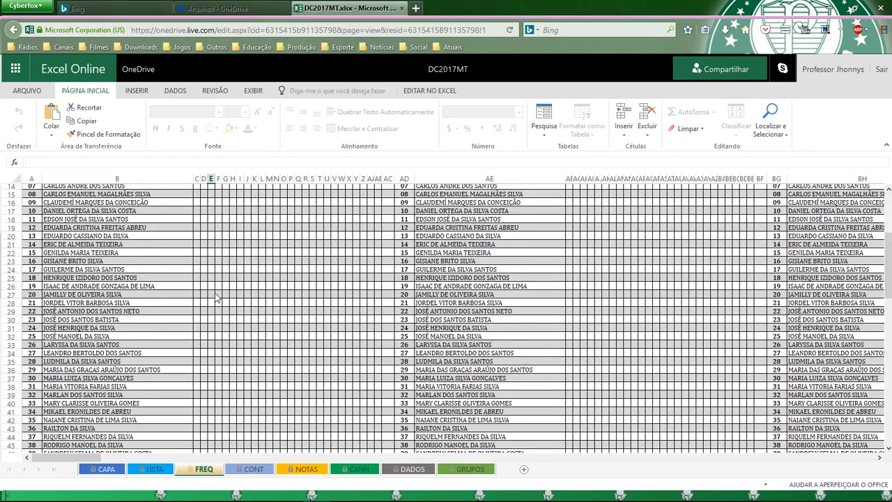
pyautogui.scroll(5, 216, 298)
pyautogui.click(197, 314)
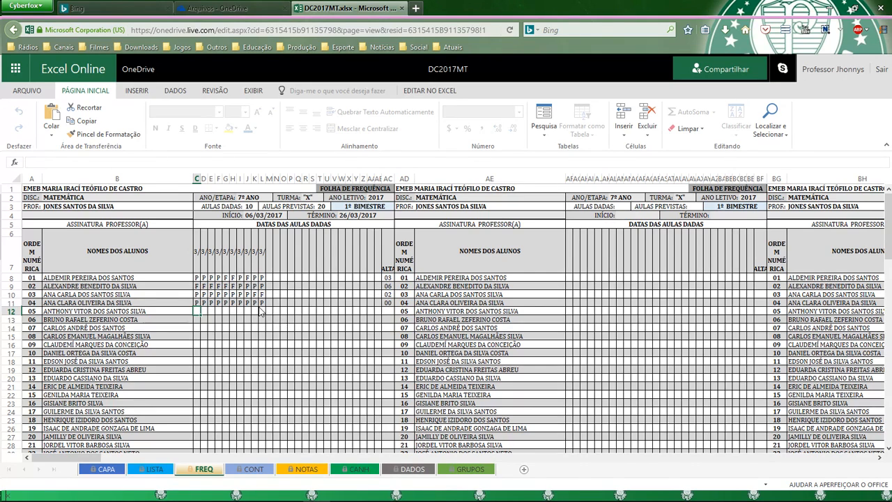
pyautogui.scroll(-6, 257, 317)
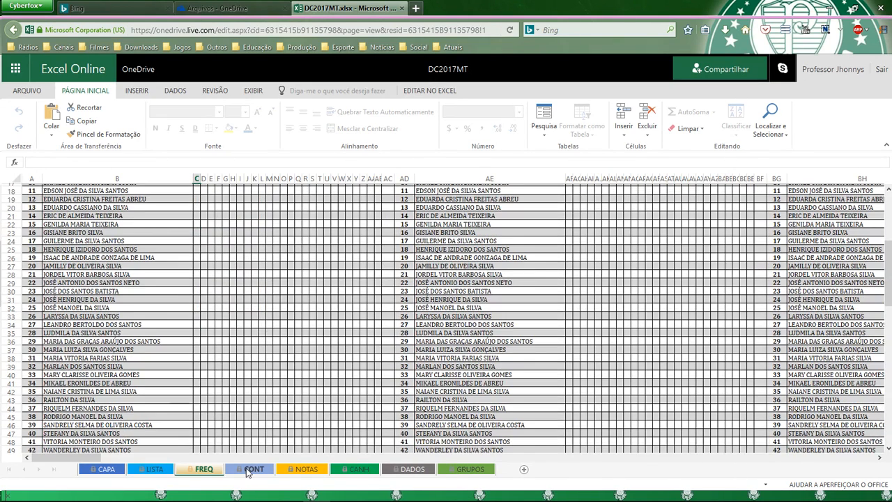
# Step: Browse through the CONT, NOTAS and CANH sheets of the workbook
pyautogui.click(253, 469)
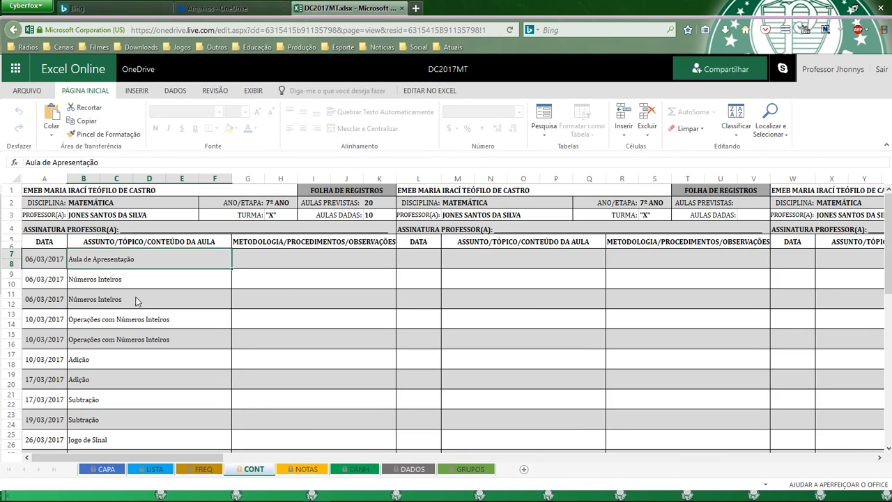
pyautogui.scroll(-7, 169, 295)
pyautogui.scroll(5, 195, 311)
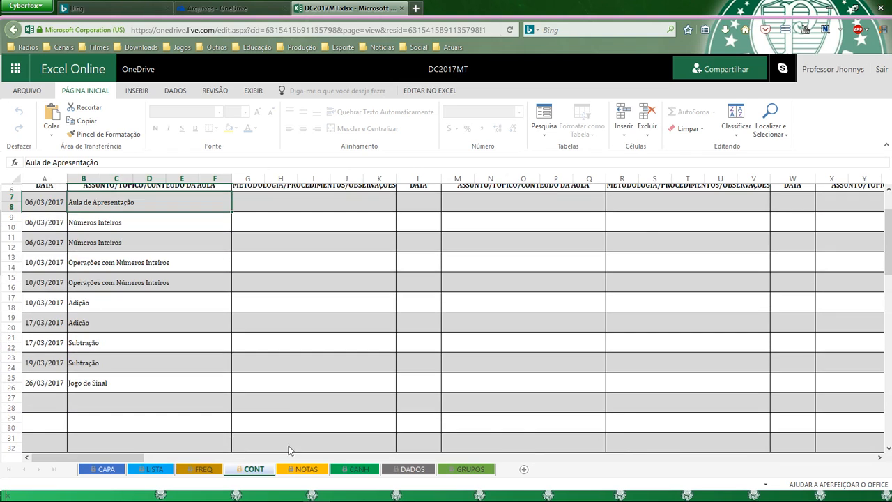
pyautogui.click(292, 470)
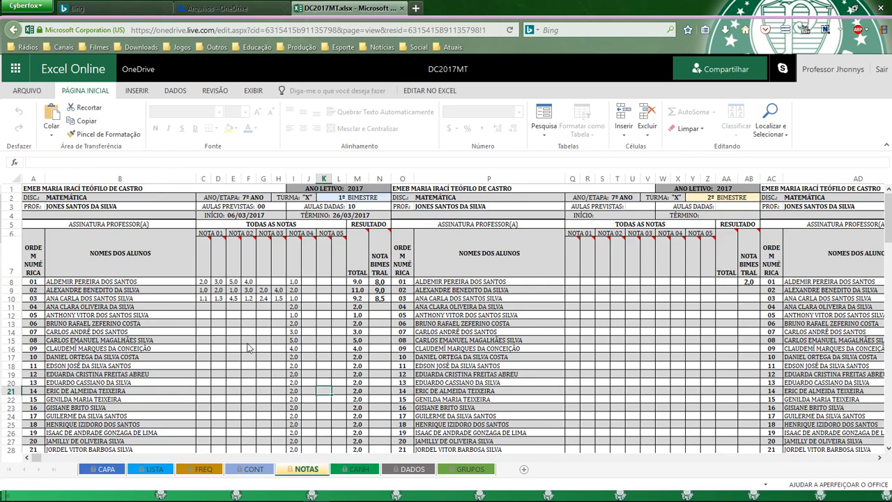
pyautogui.scroll(-3, 251, 338)
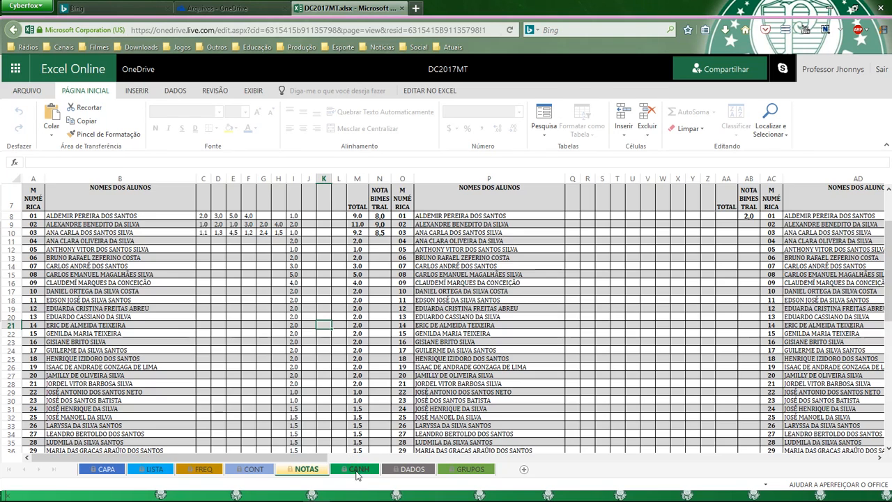
pyautogui.click(357, 471)
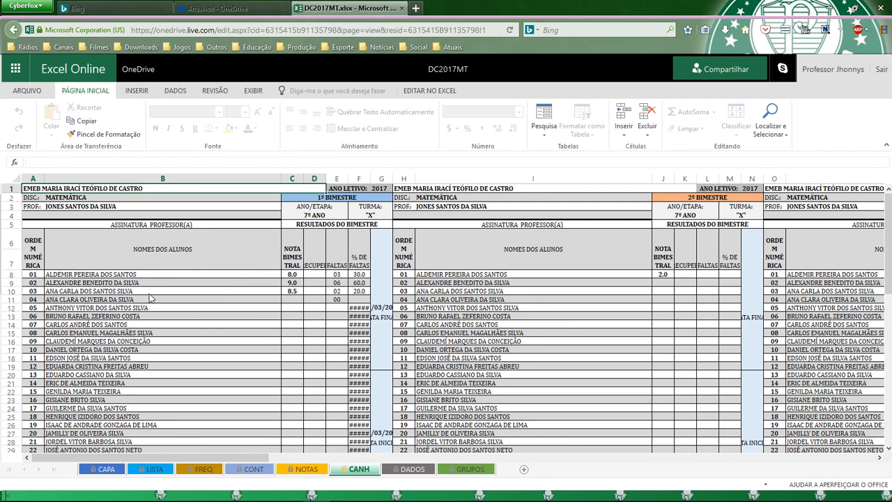
pyautogui.click(16, 68)
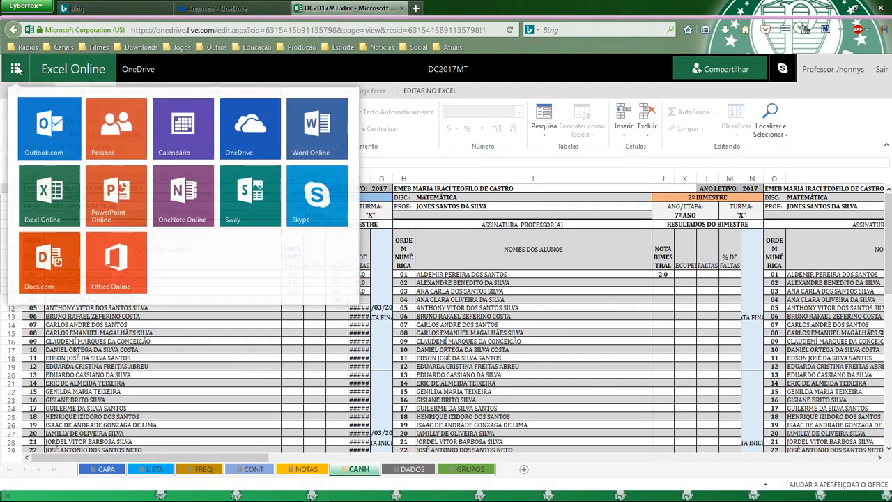
pyautogui.click(198, 69)
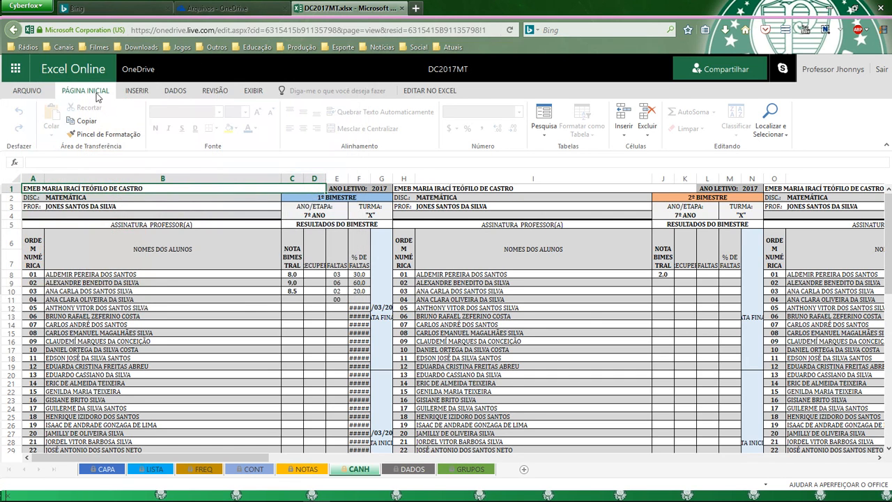
pyautogui.click(34, 91)
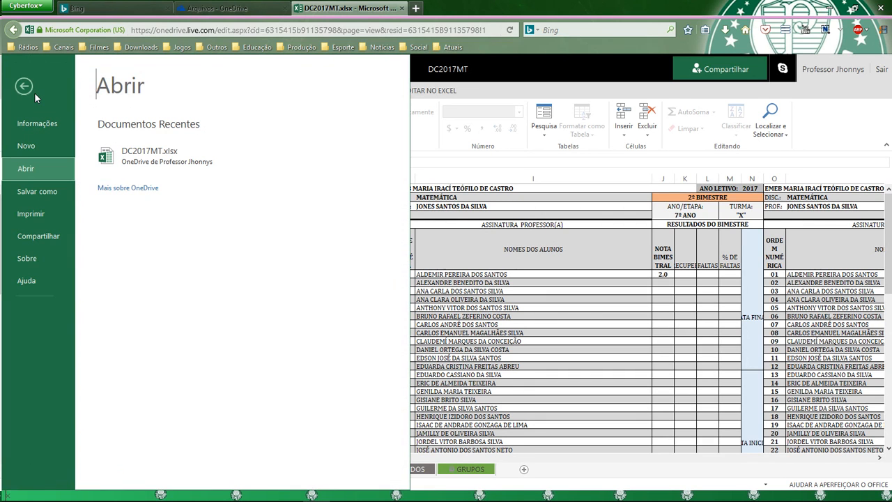
pyautogui.click(45, 191)
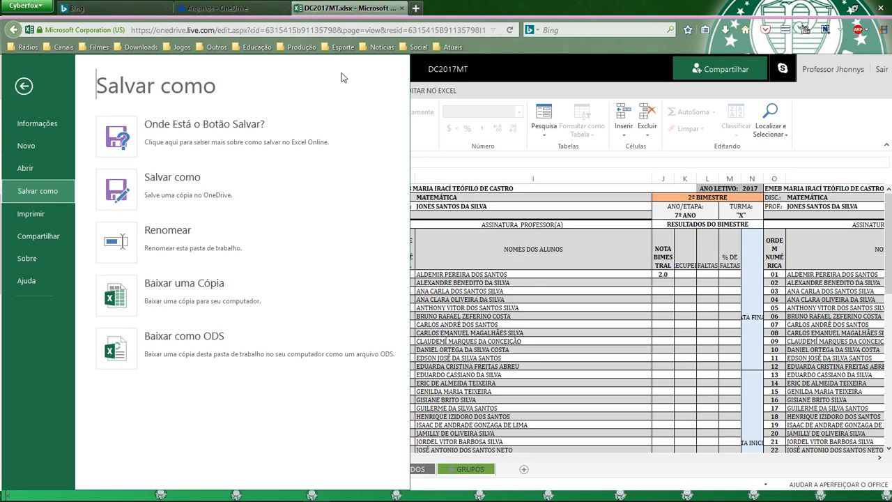
pyautogui.click(509, 324)
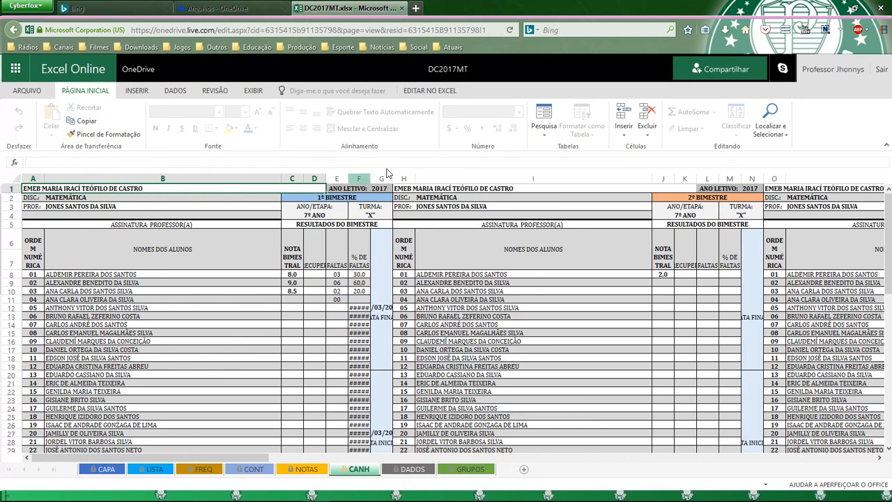
# Step: Reopen DC2017MT.xlsx from OneDrive in Excel Online and go to the FREQ sheet
pyautogui.scroll(-15, 299, 323)
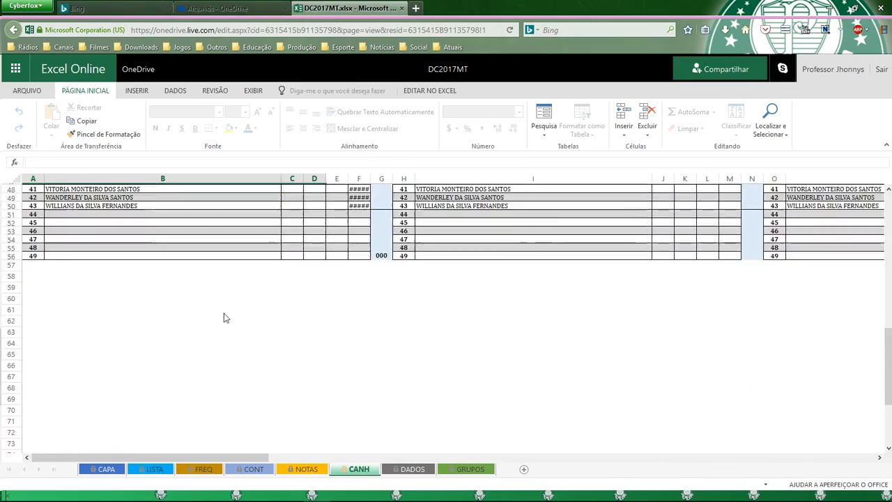
pyautogui.scroll(14, 387, 305)
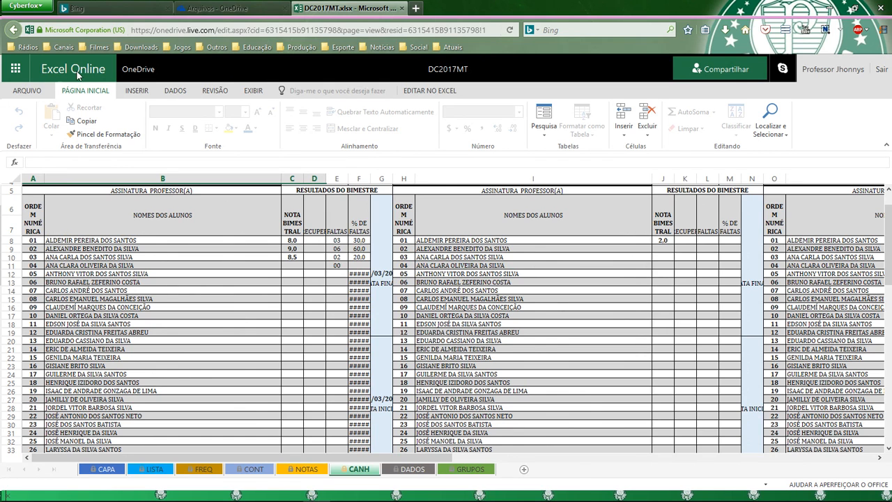
pyautogui.click(401, 8)
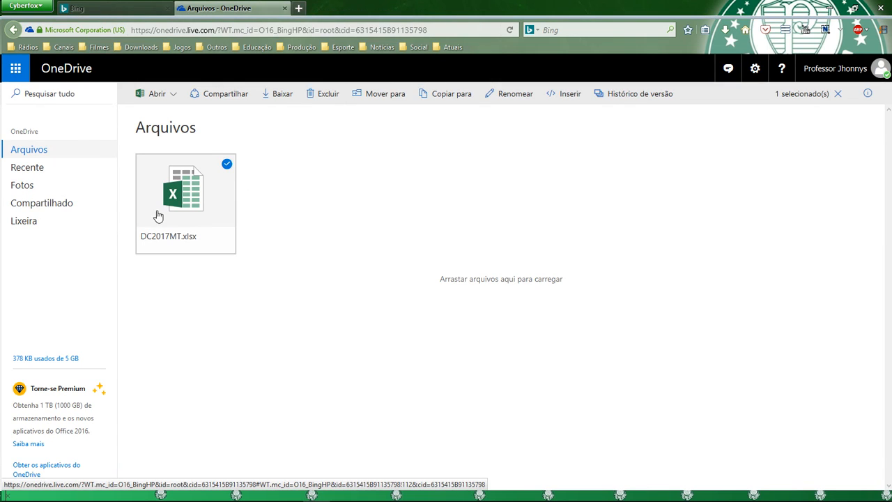
pyautogui.click(197, 197)
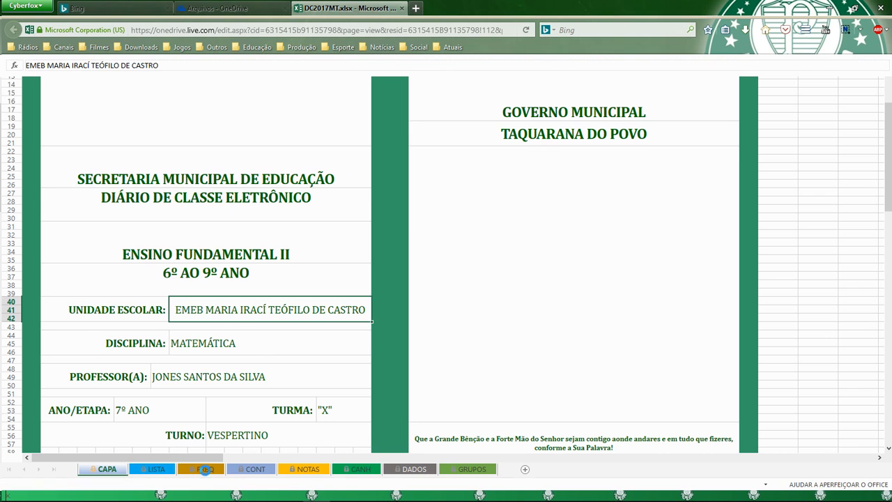
pyautogui.click(203, 471)
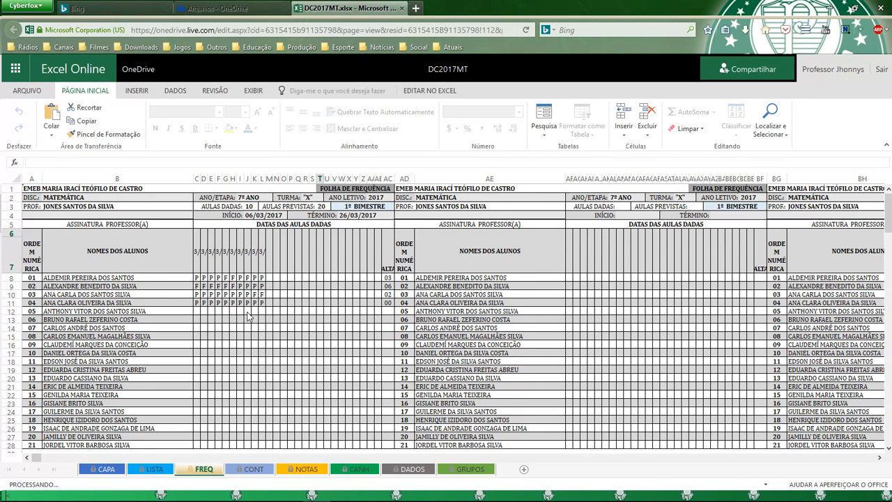
# Step: Mark student 05 present (P) in C12–J12 and absent (F) in K12 and L12
pyautogui.click(218, 310)
pyautogui.click(196, 312)
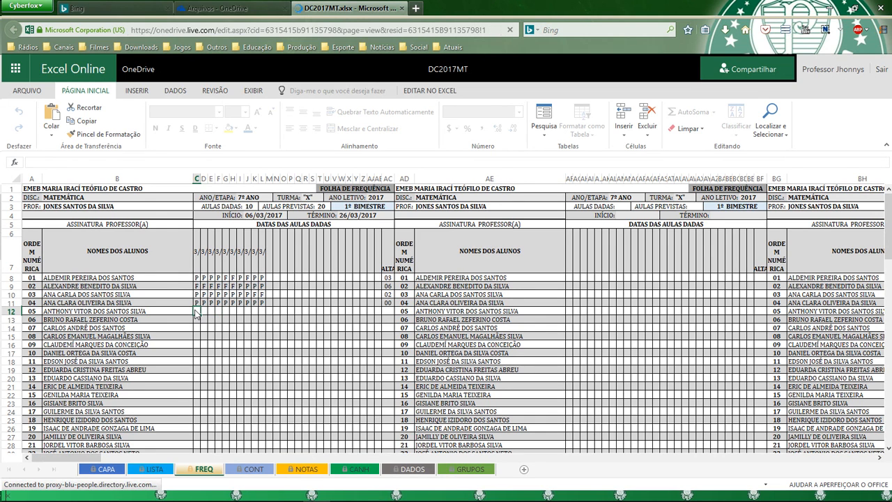
pyautogui.write('p')
pyautogui.press('Tab')
pyautogui.click(197, 312)
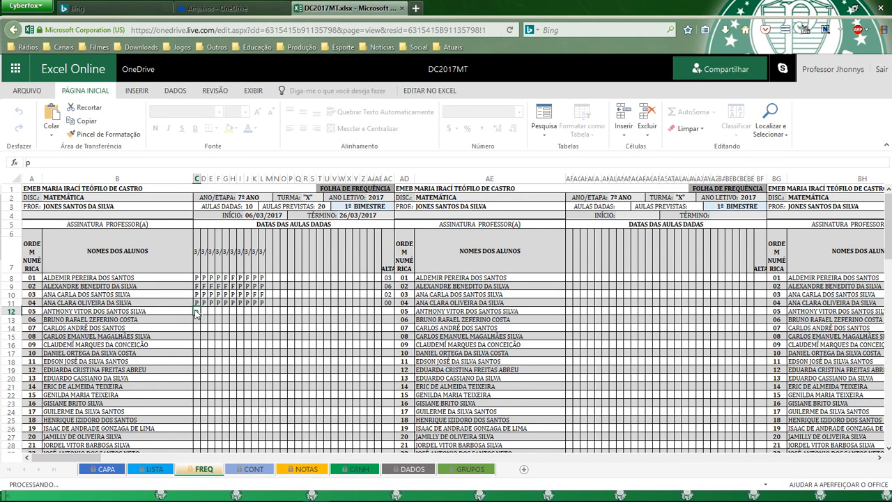
pyautogui.press('Tab')
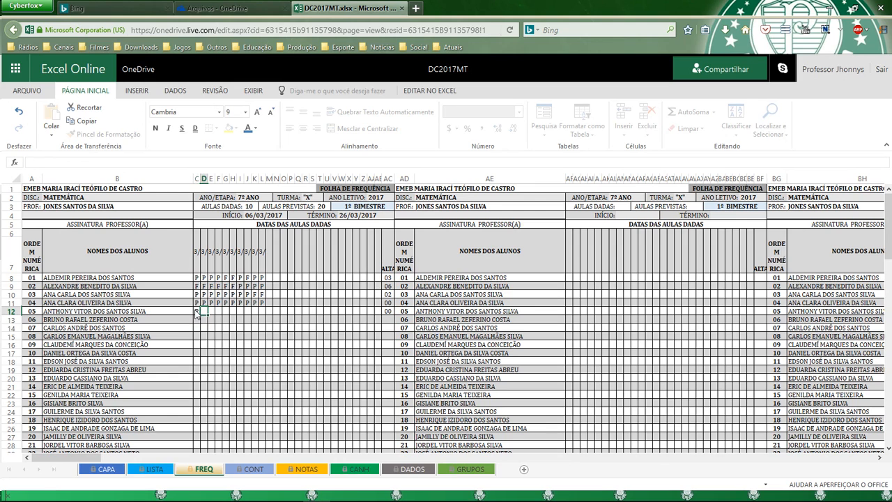
pyautogui.write('P')
pyautogui.press('Tab')
pyautogui.write('P')
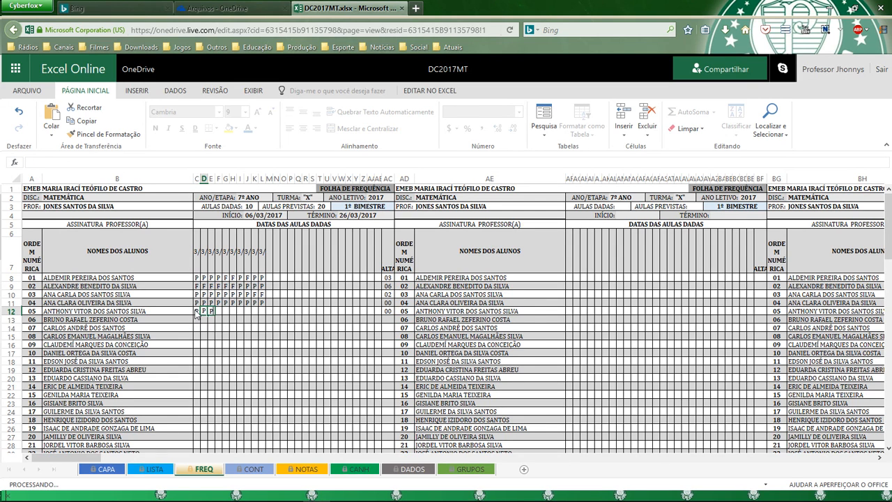
pyautogui.press('Tab')
pyautogui.write('P')
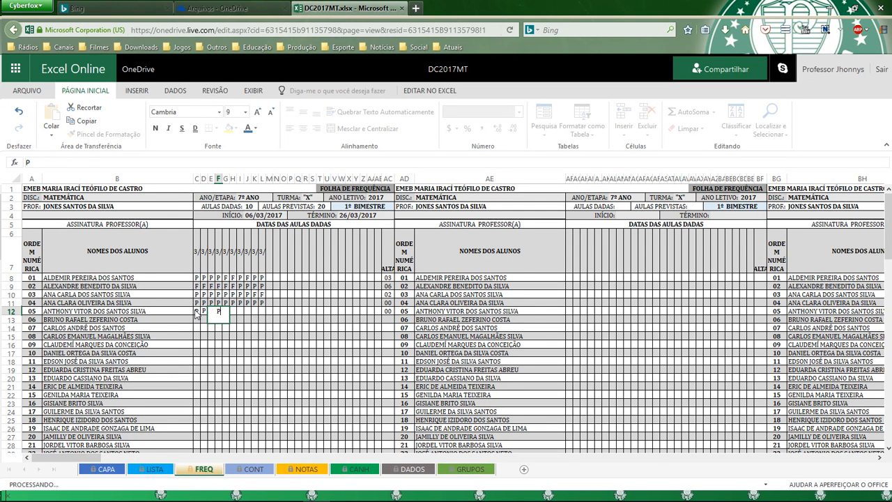
pyautogui.press('Tab')
pyautogui.write('P')
pyautogui.press('Tab')
pyautogui.write('P')
pyautogui.press('Tab')
pyautogui.write('P')
pyautogui.press('Tab')
pyautogui.write('P')
pyautogui.press('Tab')
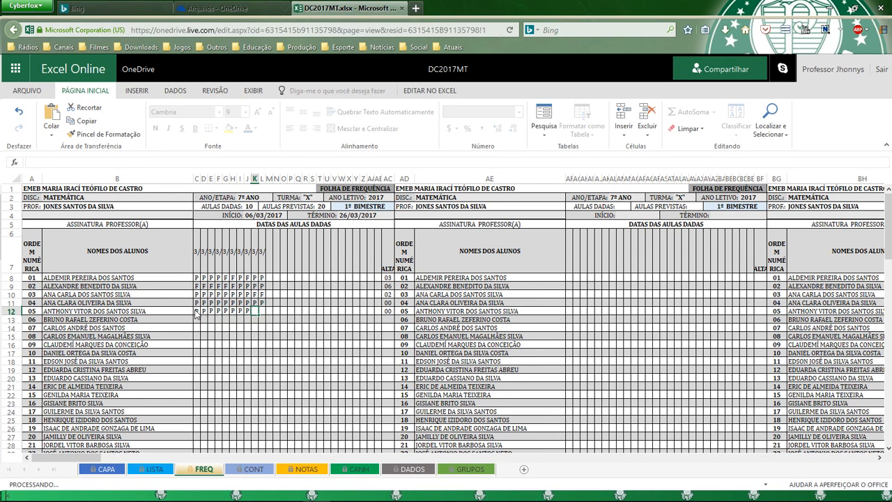
pyautogui.write('F')
pyautogui.press('Tab')
pyautogui.write('F')
pyautogui.press('Tab')
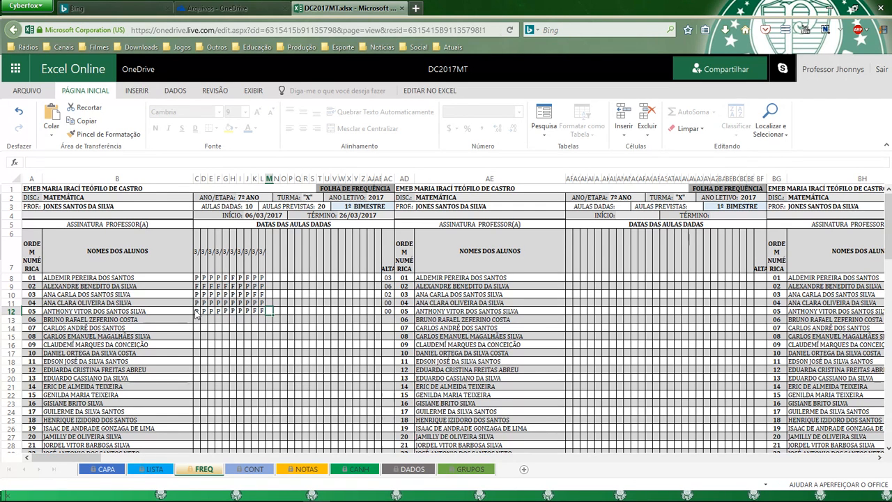
# Step: Fill student 06's row with P in C13, F in D13–H13 and P in I13–L13
pyautogui.press('Down')
pyautogui.press('Left')
pyautogui.press('Left')
pyautogui.press('Left')
pyautogui.press('Left')
pyautogui.press('Left')
pyautogui.press('Left')
pyautogui.press('Left')
pyautogui.press('Left')
pyautogui.press('Left')
pyautogui.press('Left')
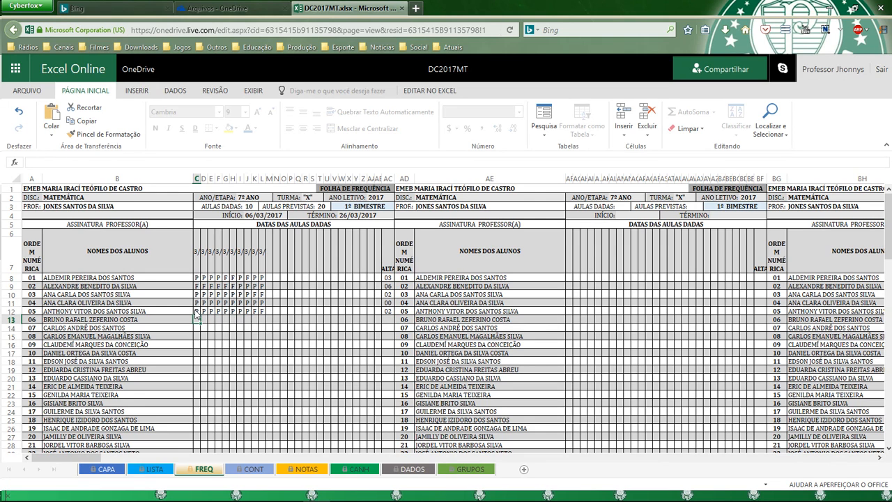
pyautogui.write('P')
pyautogui.press('Right')
pyautogui.write('F')
pyautogui.press('Right')
pyautogui.write('F')
pyautogui.press('Right')
pyautogui.write('F')
pyautogui.press('Right')
pyautogui.write('F')
pyautogui.press('Right')
pyautogui.write('F')
pyautogui.press('Right')
pyautogui.write('P')
pyautogui.press('Right')
pyautogui.write('P')
pyautogui.press('Right')
pyautogui.write('P')
pyautogui.press('Right')
pyautogui.write('P')
pyautogui.press('Right')
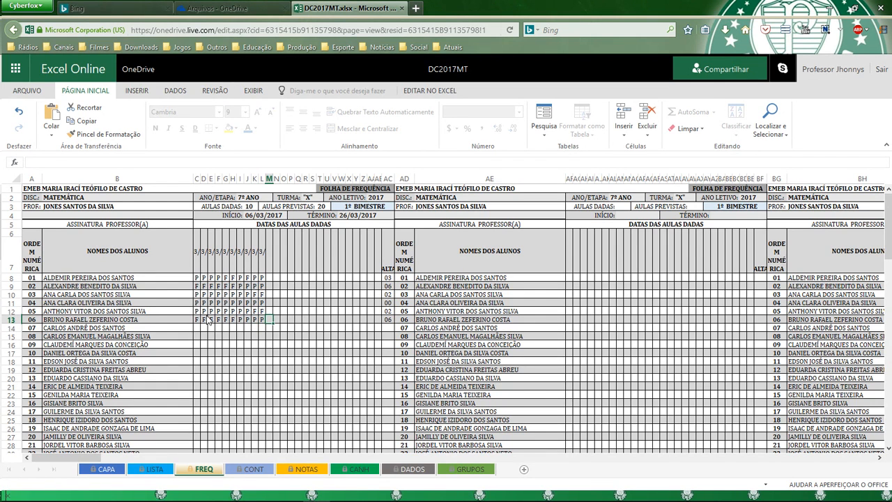
pyautogui.moveTo(195, 322); pyautogui.dragTo(263, 323)
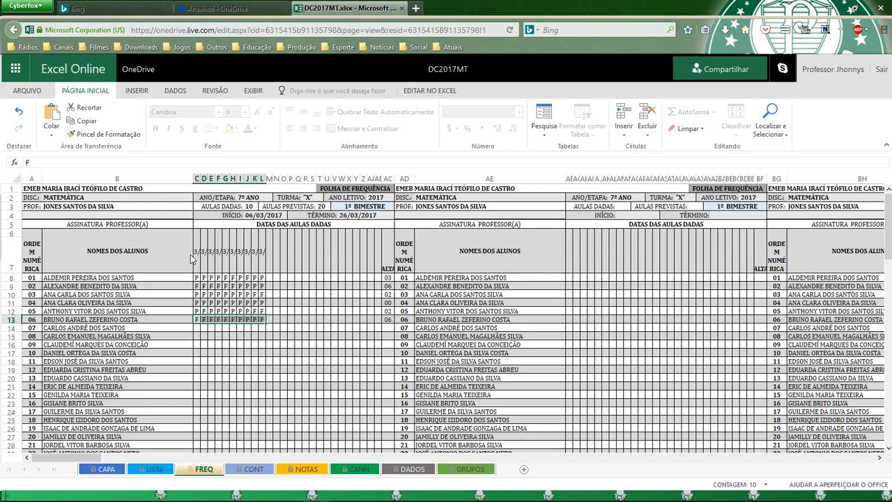
pyautogui.moveTo(195, 255); pyautogui.dragTo(260, 260)
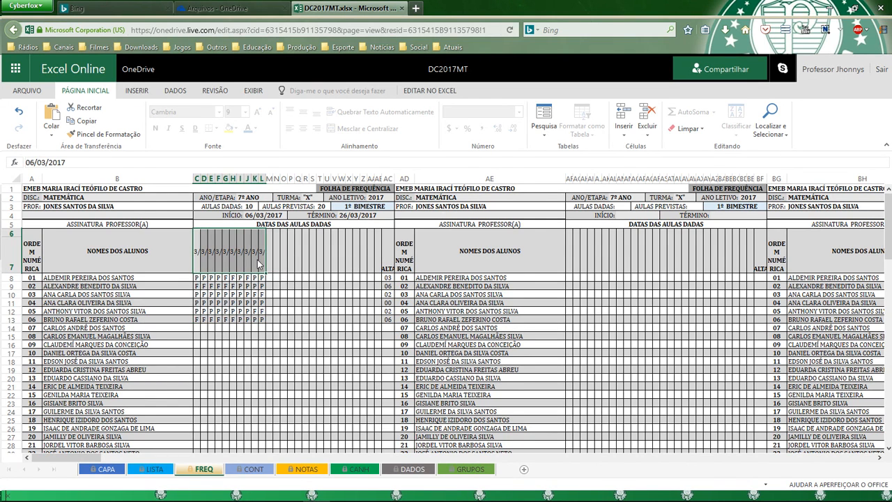
pyautogui.click(199, 247)
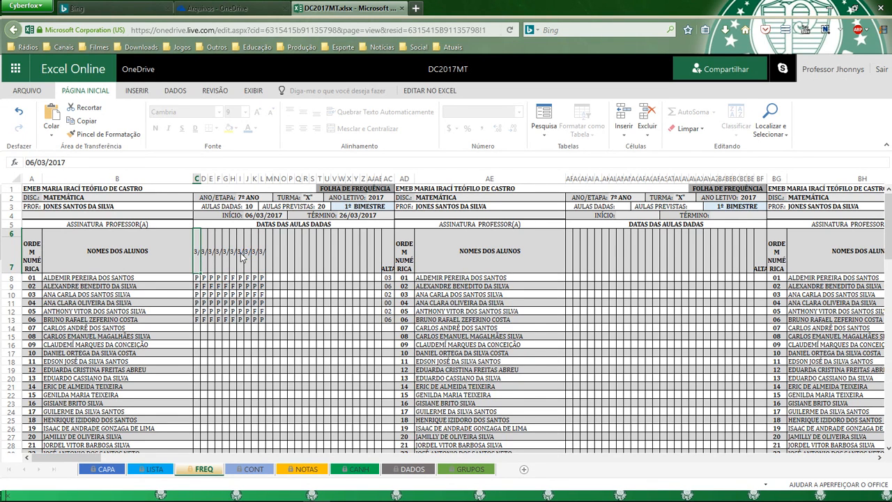
pyautogui.click(204, 260)
pyautogui.click(210, 259)
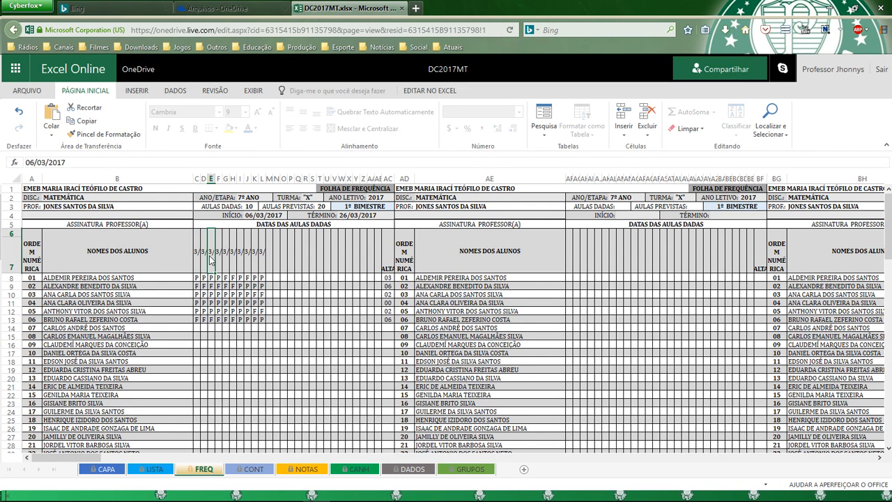
pyautogui.press('Right')
pyautogui.press('Right')
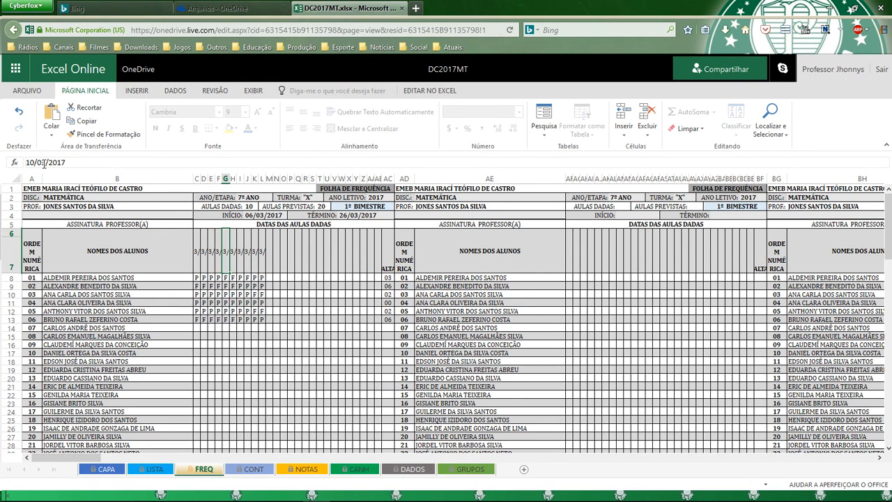
pyautogui.press('Right')
pyautogui.press('Right')
pyautogui.press('Right')
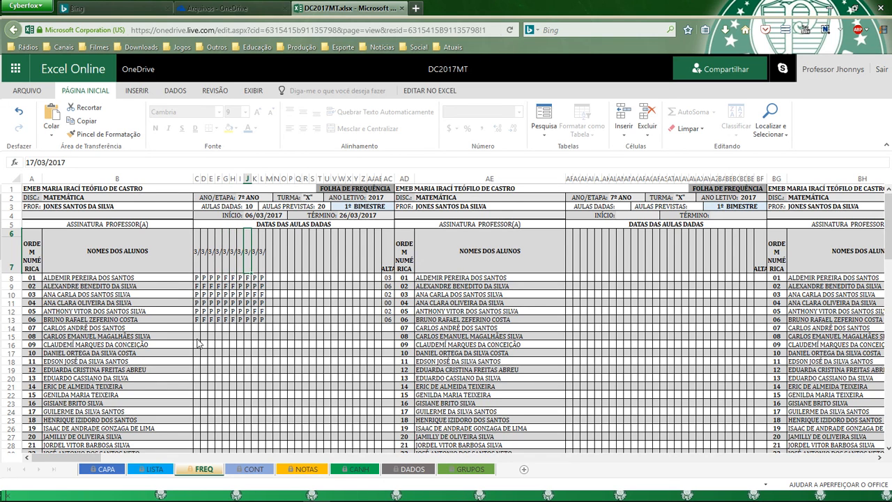
# Step: Review the summary, then close the DC2017MT.xlsx tab and reopen the workbook from OneDrive
pyautogui.scroll(-15, 255, 330)
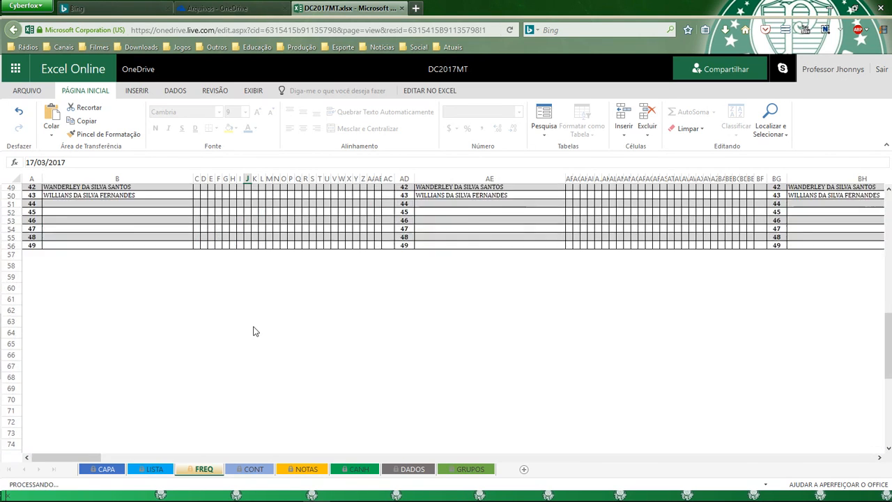
pyautogui.scroll(-4, 255, 330)
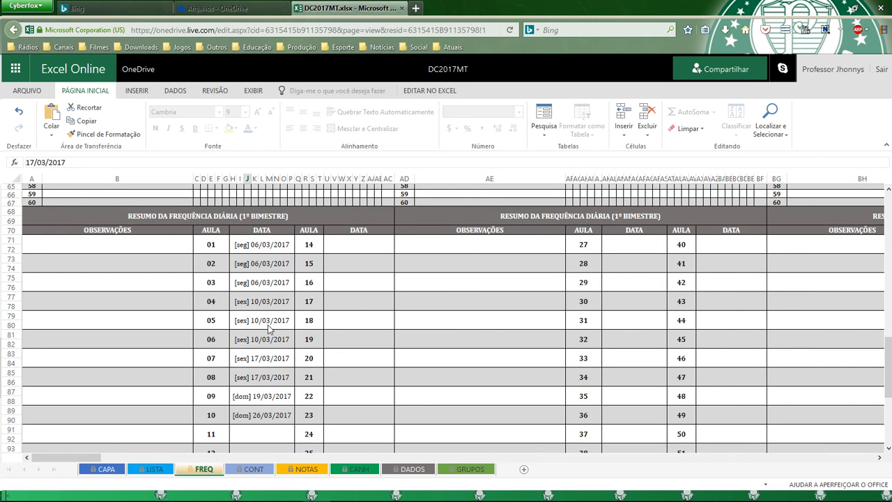
pyautogui.scroll(-3, 267, 335)
pyautogui.scroll(3, 266, 345)
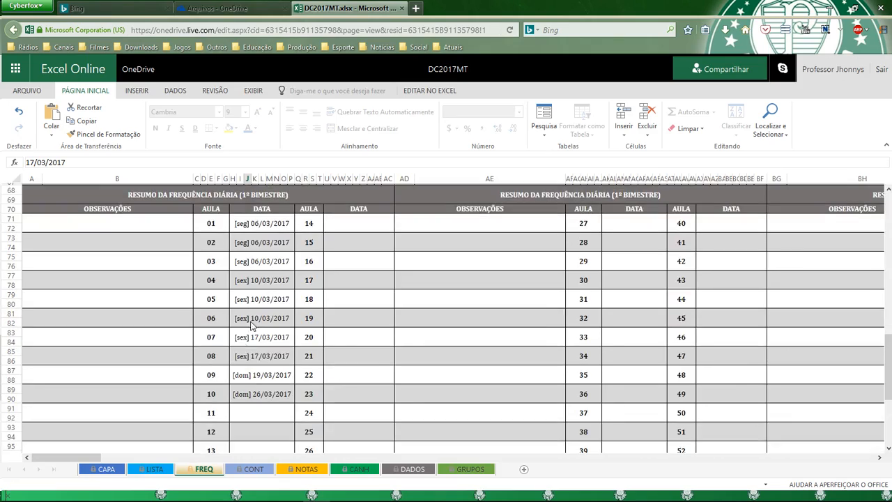
pyautogui.scroll(7, 245, 365)
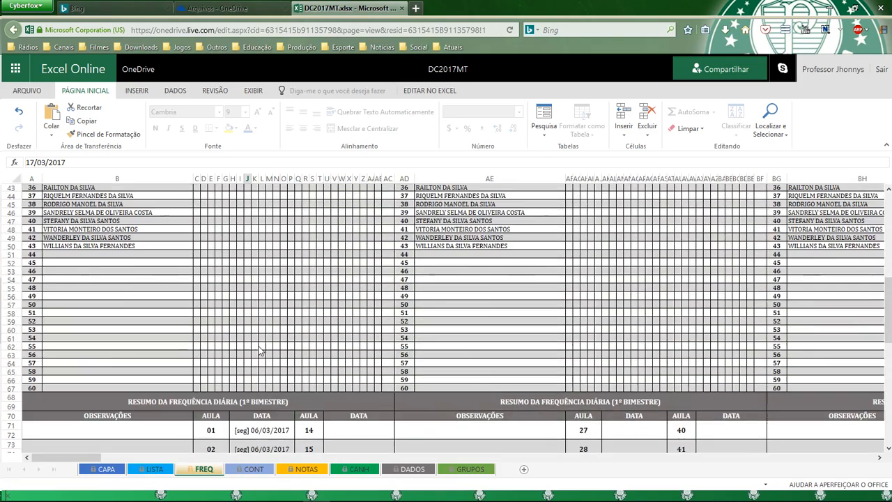
pyautogui.scroll(10, 259, 348)
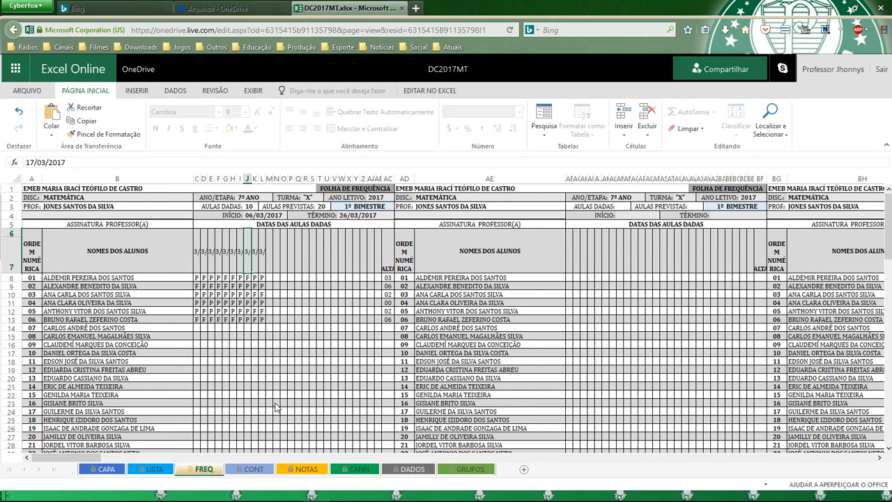
pyautogui.click(404, 8)
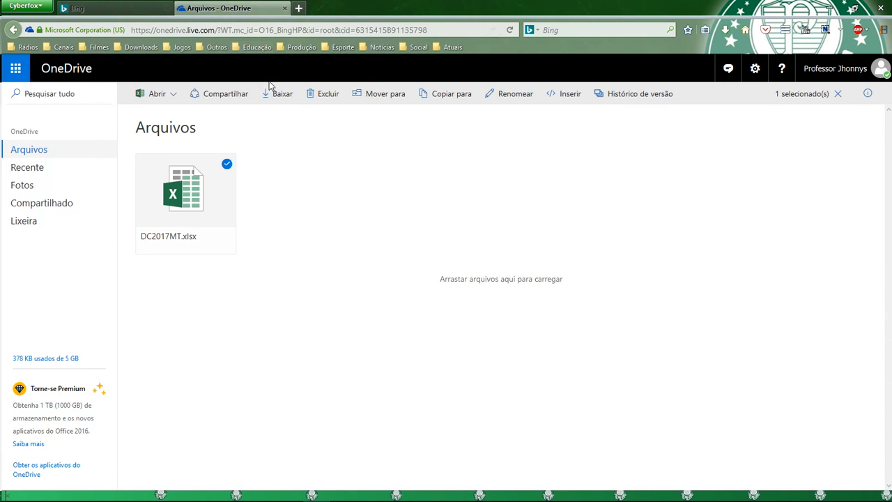
pyautogui.click(173, 222)
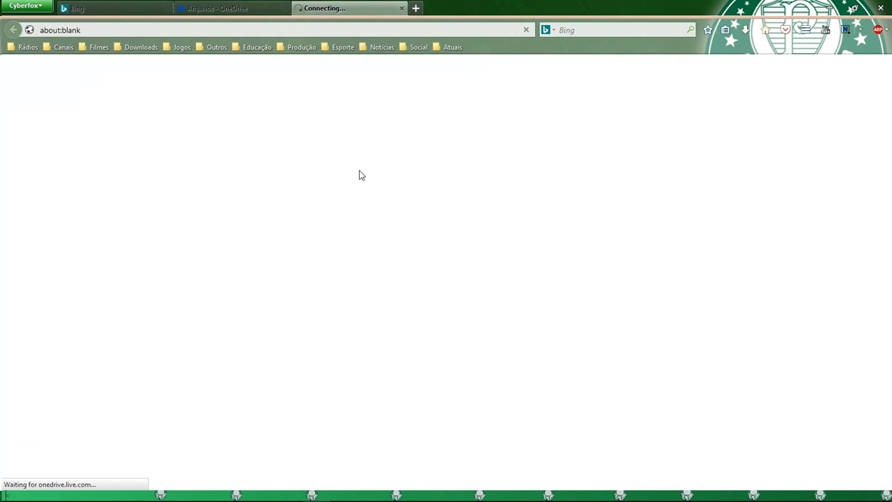
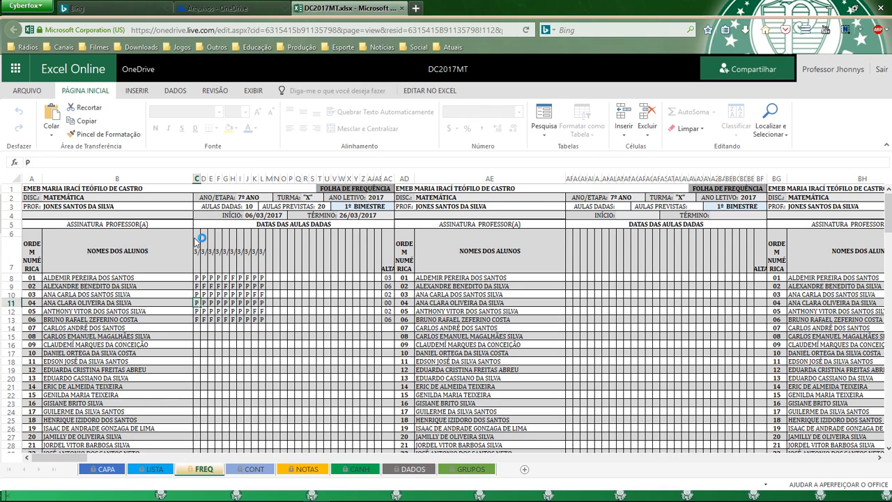
# Step: Check the first lesson-date heading and the first date cells in student 07's row
pyautogui.click(197, 241)
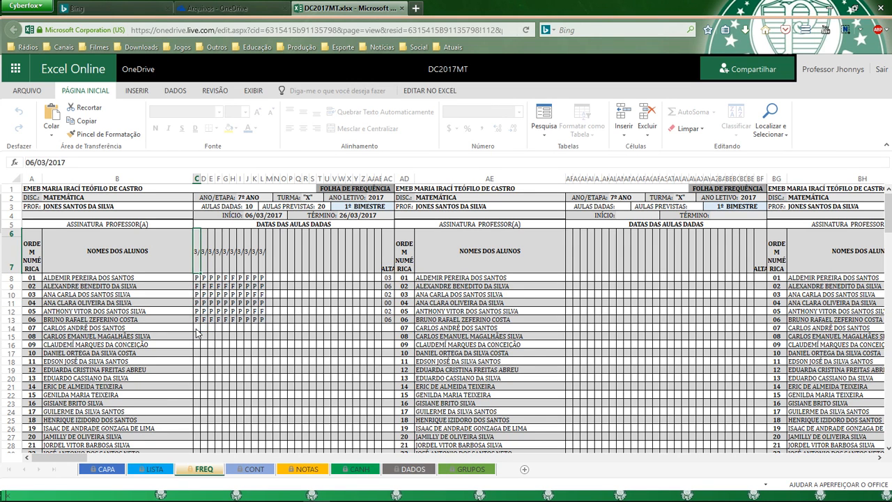
pyautogui.click(197, 328)
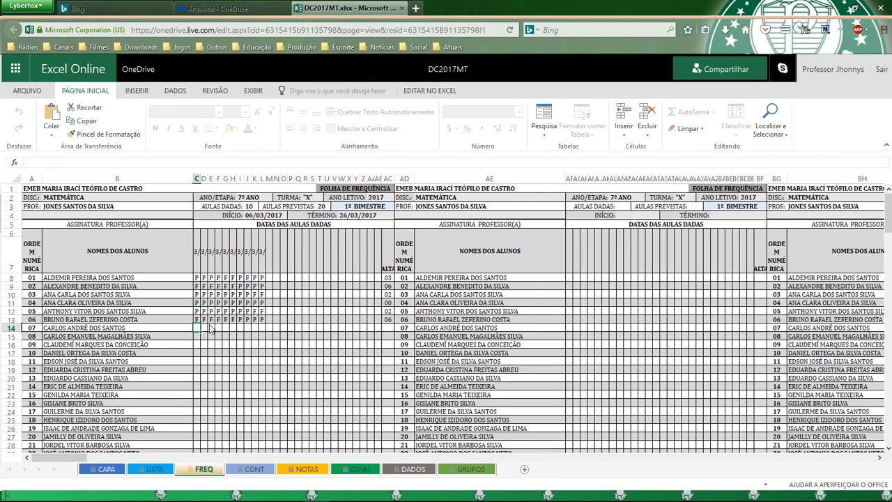
pyautogui.click(203, 329)
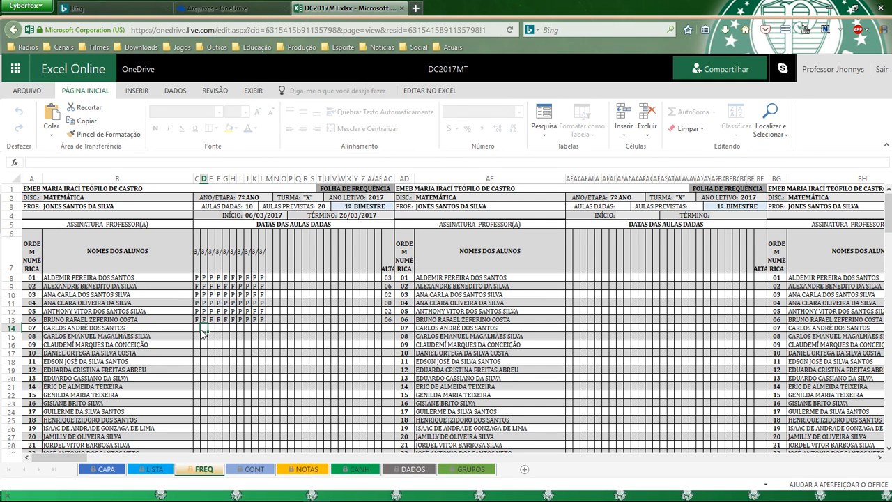
pyautogui.click(196, 329)
pyautogui.click(204, 330)
pyautogui.click(212, 330)
pyautogui.click(197, 327)
pyautogui.click(203, 329)
pyautogui.click(211, 328)
# Step: Mark student 07 present (P) in C14 and select row 14 across the lesson dates
pyautogui.click(197, 329)
pyautogui.press('Right')
pyautogui.press('Left')
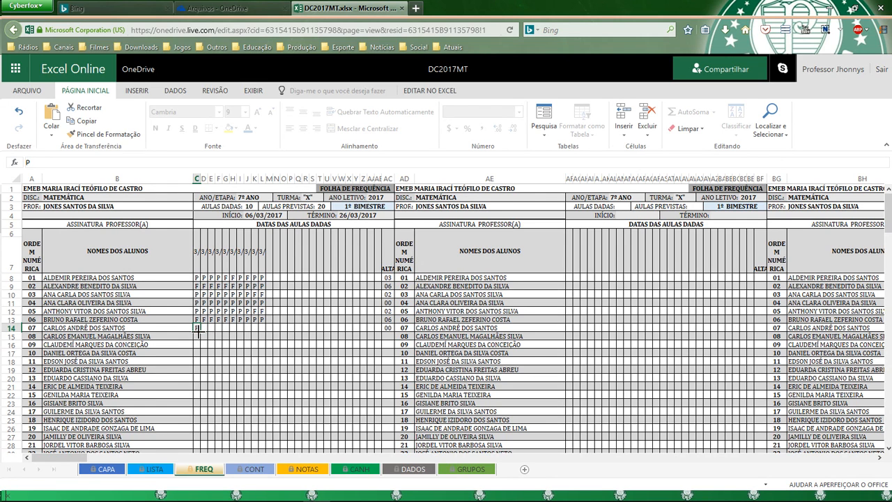
pyautogui.moveTo(200, 333)
pyautogui.mouseDown()
pyautogui.moveTo(377, 329)
pyautogui.moveTo(262, 328)
pyautogui.mouseUp()
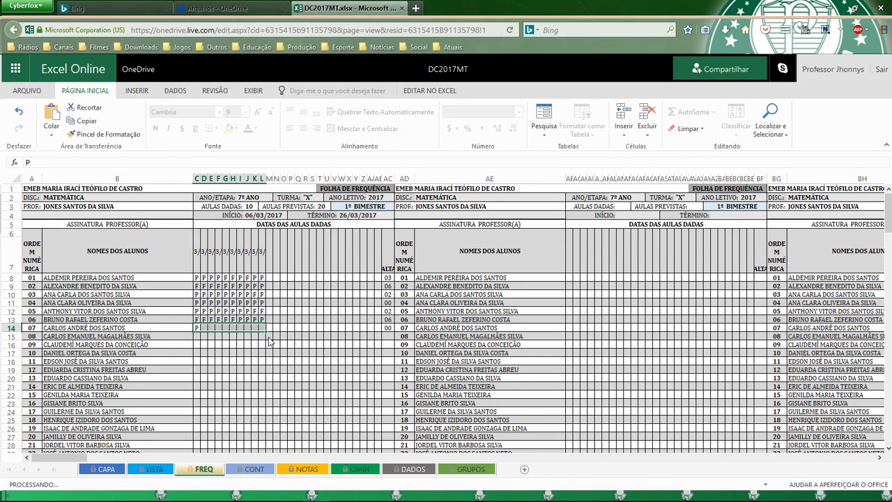
# Step: Select rows 13–14 across all ten dates and fill the P/F pattern down the class list
pyautogui.click(196, 334)
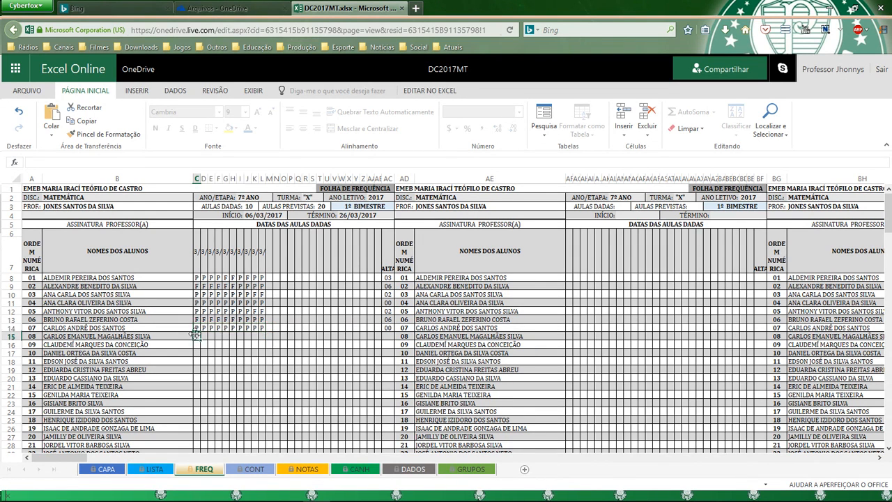
pyautogui.press('Up')
pyautogui.press('Up')
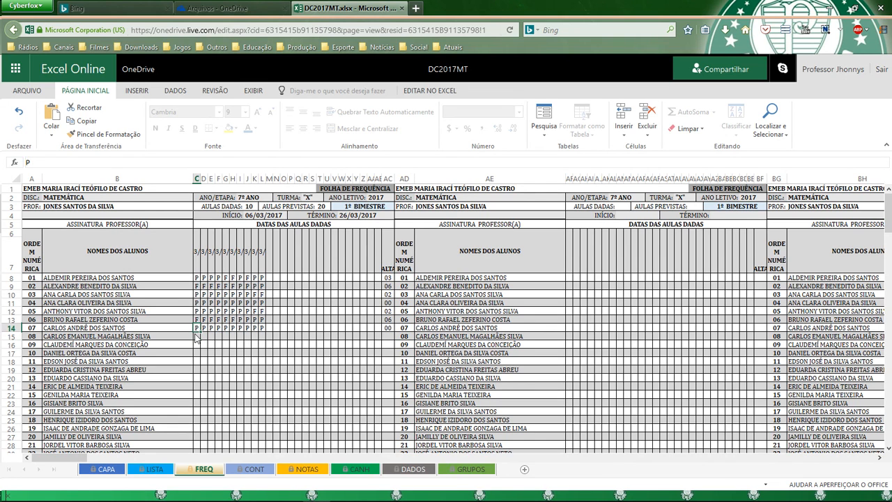
pyautogui.hotkey('shift', 'Down')
pyautogui.hotkey('shift', 'Right')
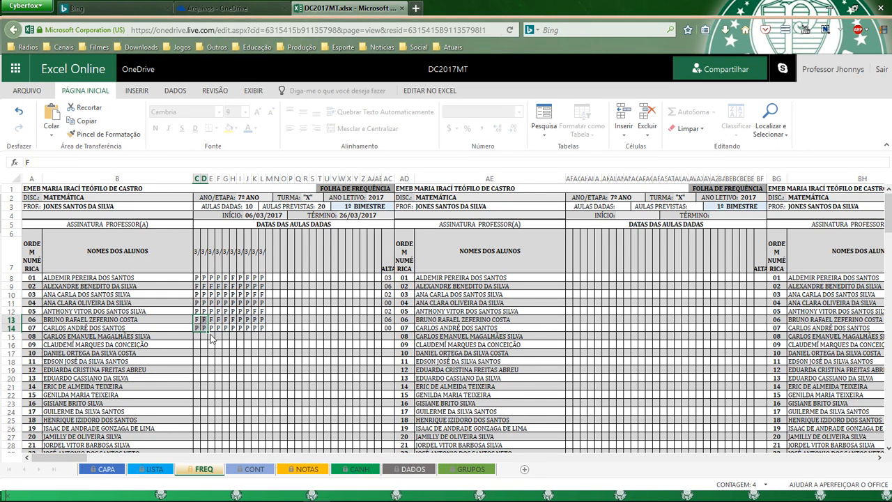
pyautogui.moveTo(210, 334); pyautogui.dragTo(257, 401)
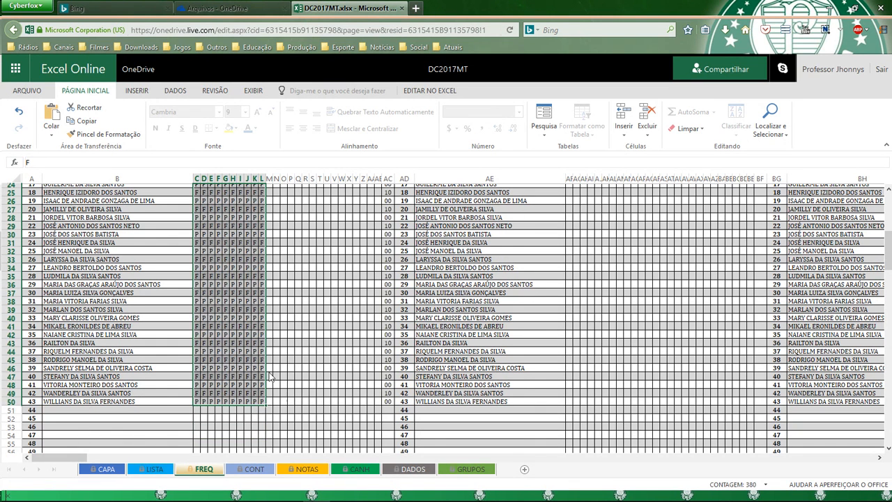
# Step: Scroll back up and review the first student's attendance marks
pyautogui.scroll(7, 258, 366)
pyautogui.click(278, 315)
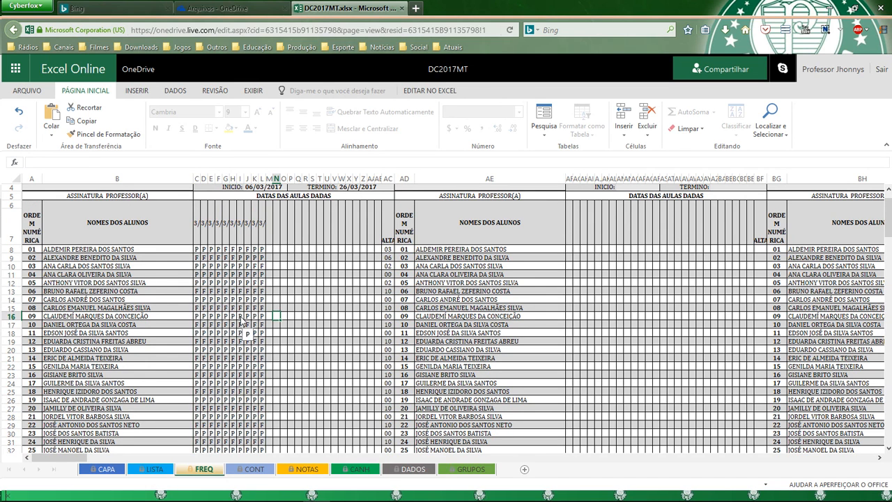
pyautogui.click(197, 250)
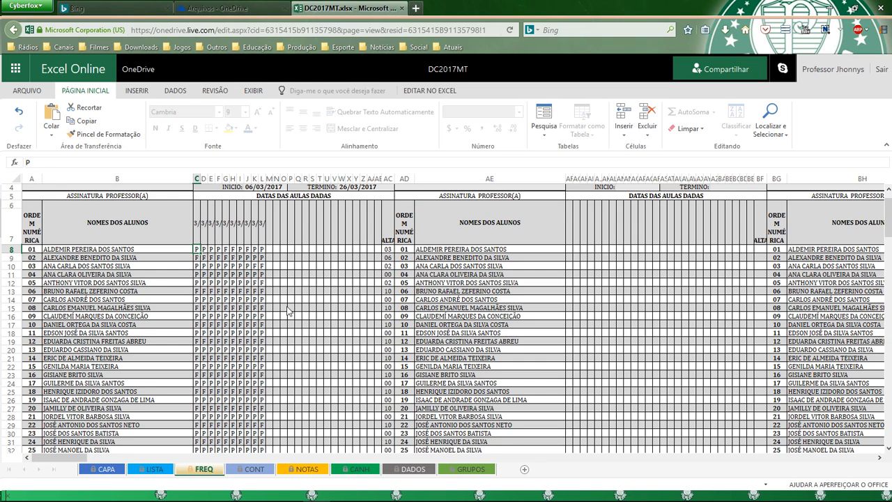
pyautogui.click(285, 276)
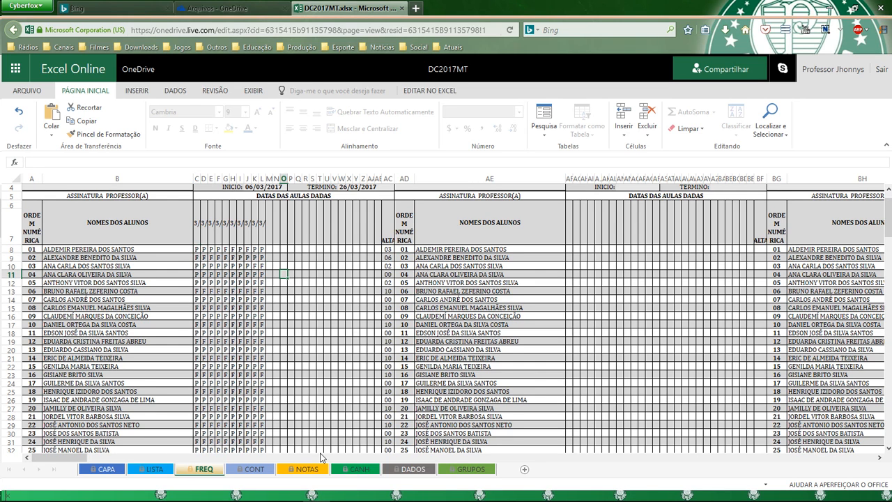
pyautogui.scroll(1, 340, 293)
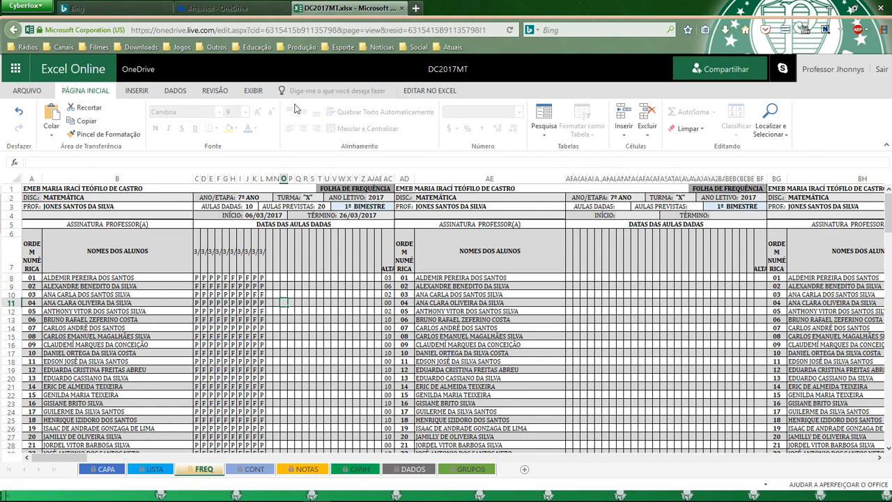
# Step: Close the workbook, reopen DC2017MT.xlsx from OneDrive, scroll through it, and close it again
pyautogui.click(402, 8)
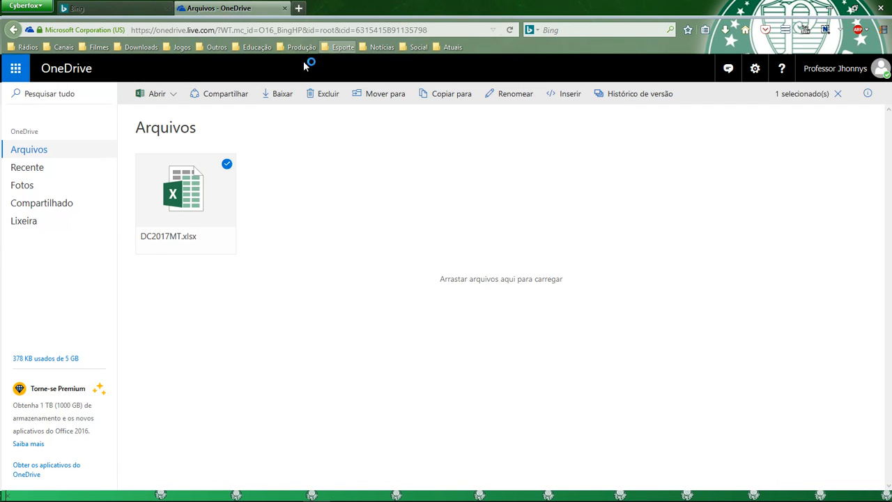
pyautogui.click(196, 191)
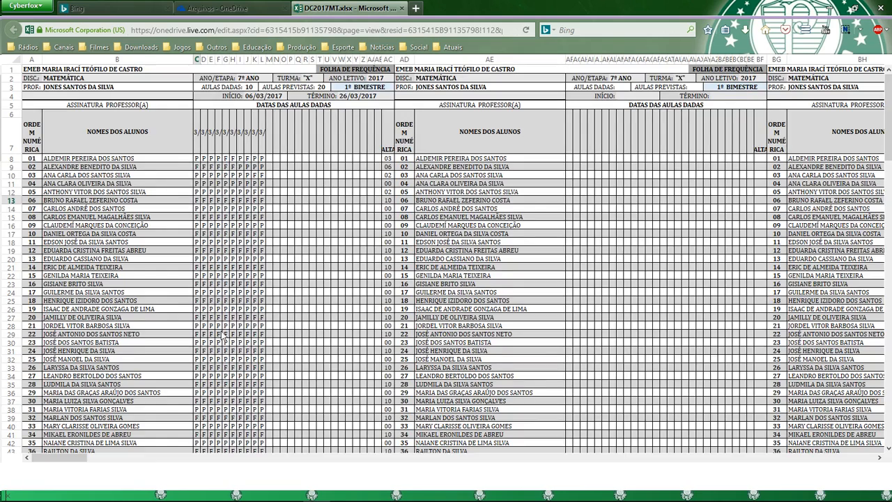
pyautogui.scroll(-4, 258, 329)
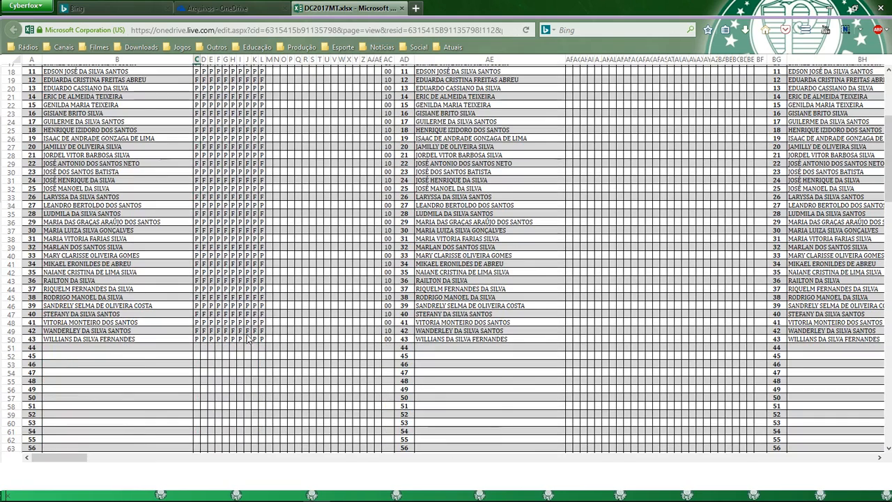
pyautogui.scroll(5, 251, 307)
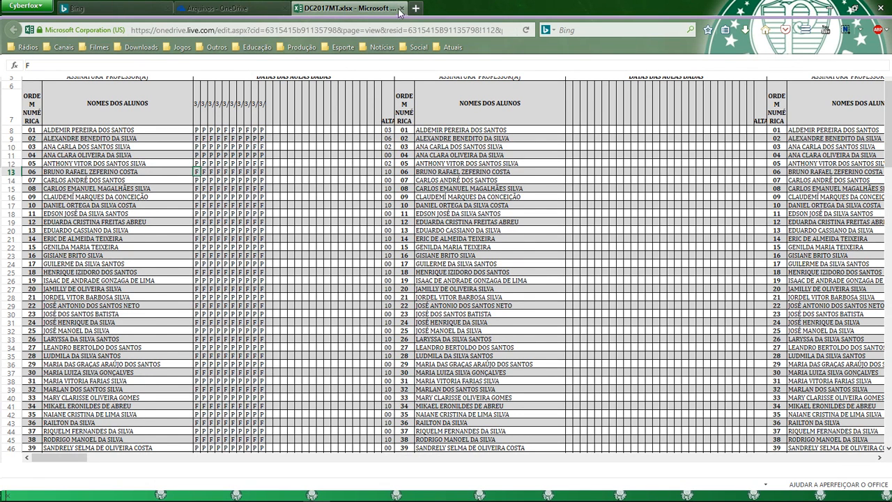
pyautogui.click(402, 10)
pyautogui.click(402, 9)
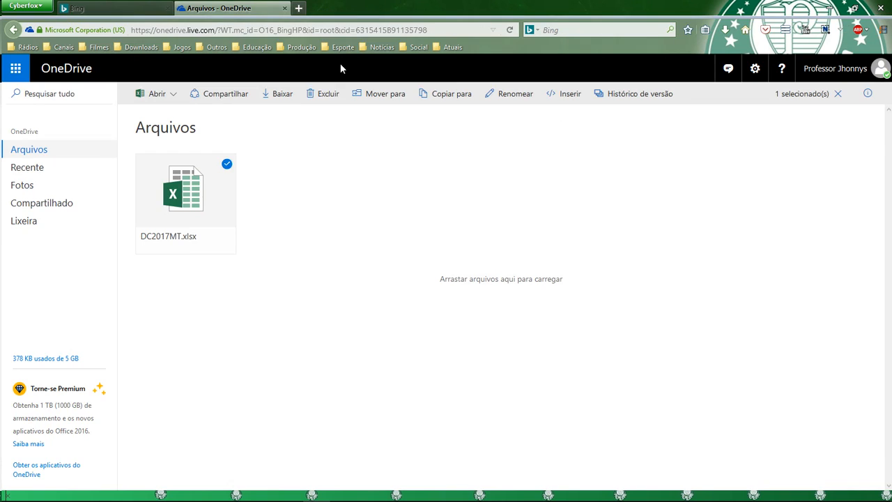
# Step: Choose to open DC2017MT.xlsx in desktop Excel from its OneDrive context menu
pyautogui.rightClick(182, 197)
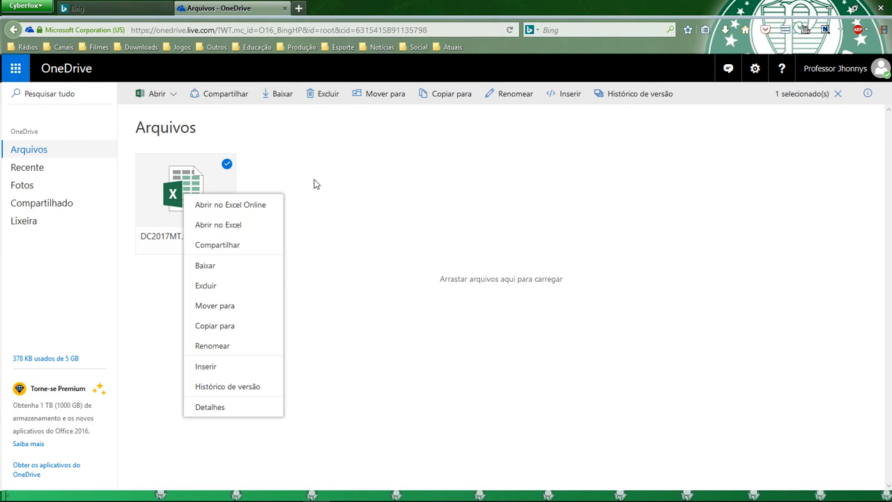
pyautogui.click(317, 165)
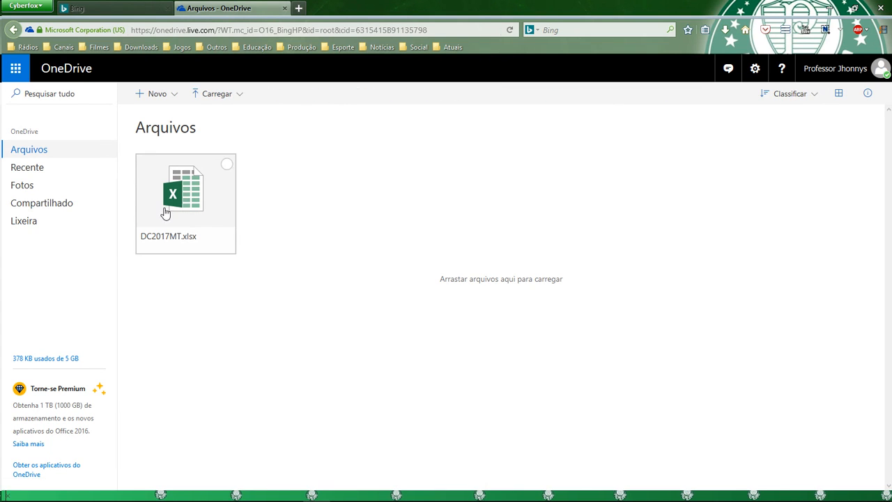
pyautogui.rightClick(188, 188)
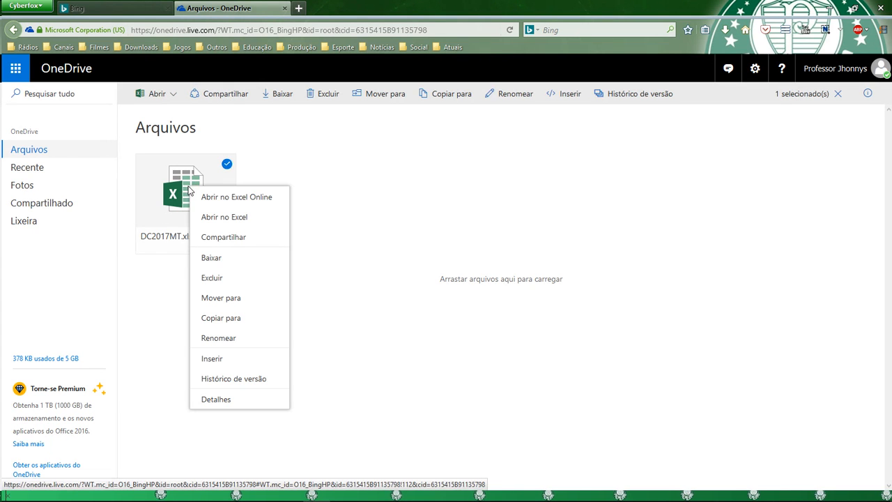
pyautogui.click(227, 218)
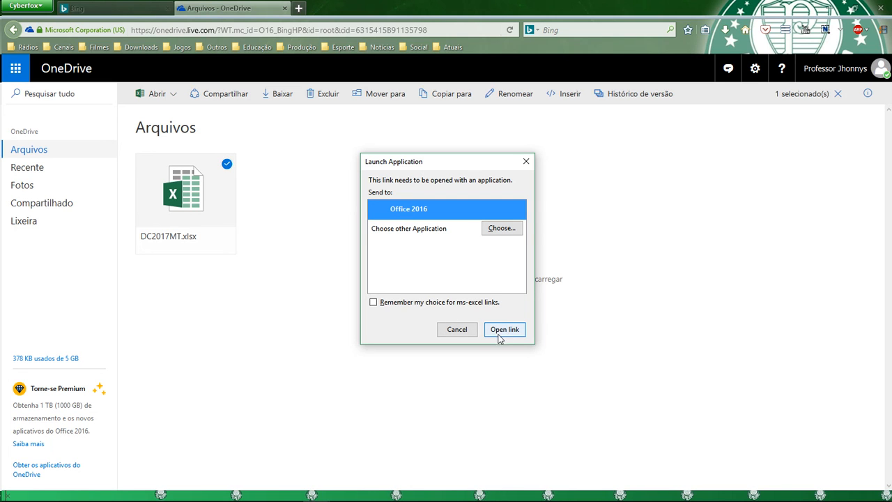
# Step: Remember the choice, confirm opening, dismiss both Excel errors and close the empty Excel window
pyautogui.click(414, 304)
pyautogui.click(504, 331)
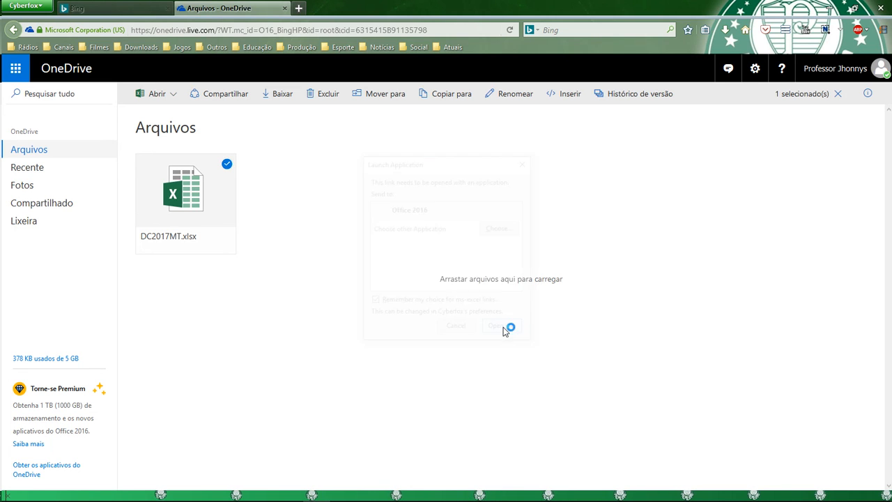
pyautogui.click(495, 328)
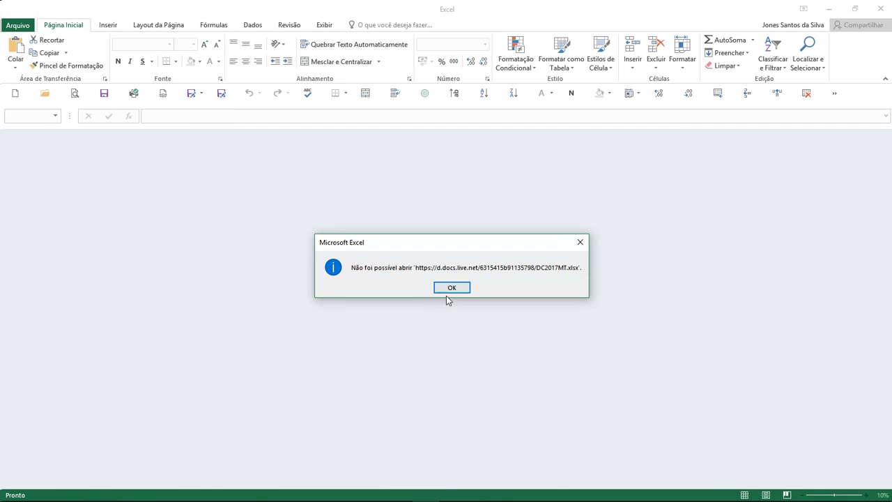
pyautogui.click(449, 288)
pyautogui.click(463, 302)
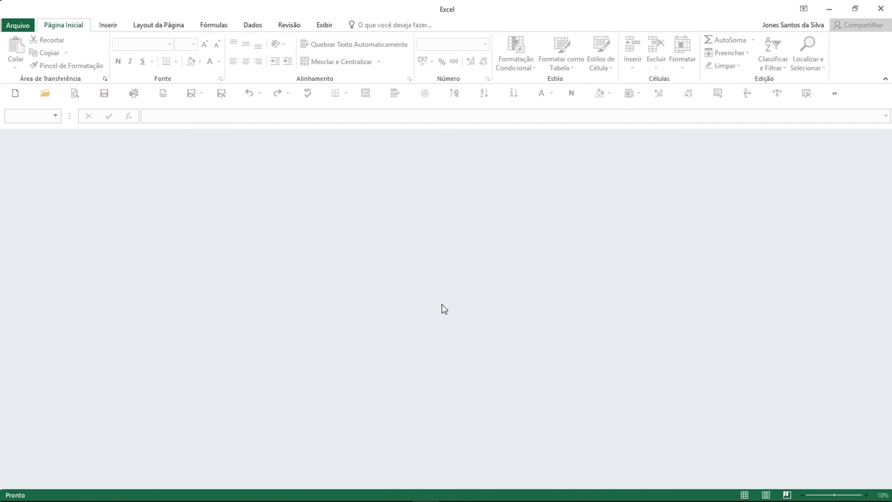
pyautogui.click(882, 14)
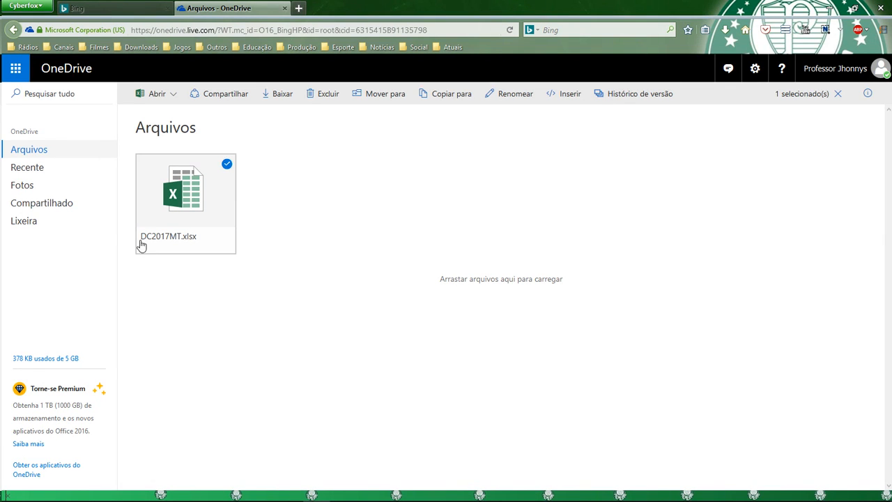
# Step: Reopen DC2017MT.xlsx in Excel Online and review the FREQ date headers and P/F marks
pyautogui.click(187, 197)
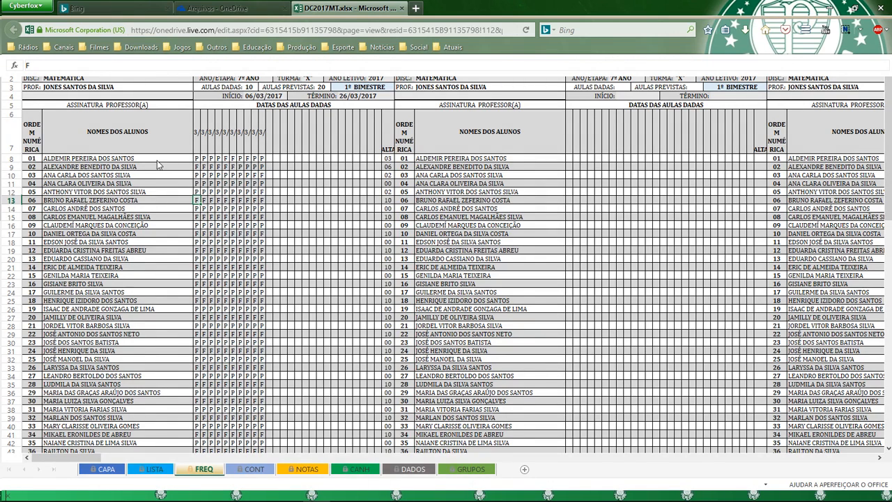
pyautogui.scroll(-10, 265, 265)
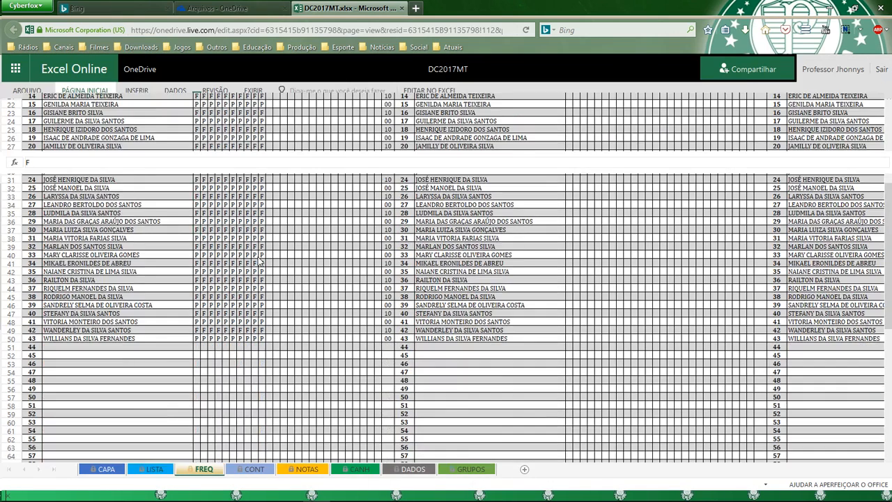
pyautogui.scroll(-5, 267, 268)
pyautogui.scroll(8, 269, 274)
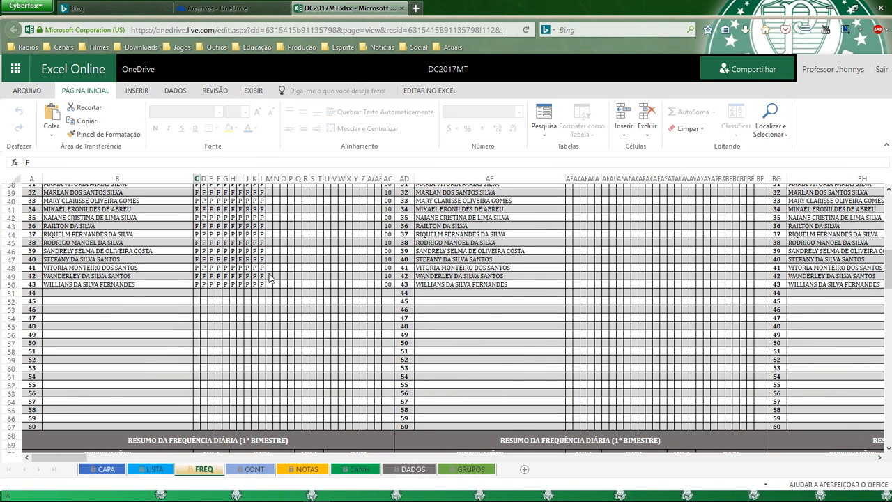
pyautogui.scroll(12, 271, 278)
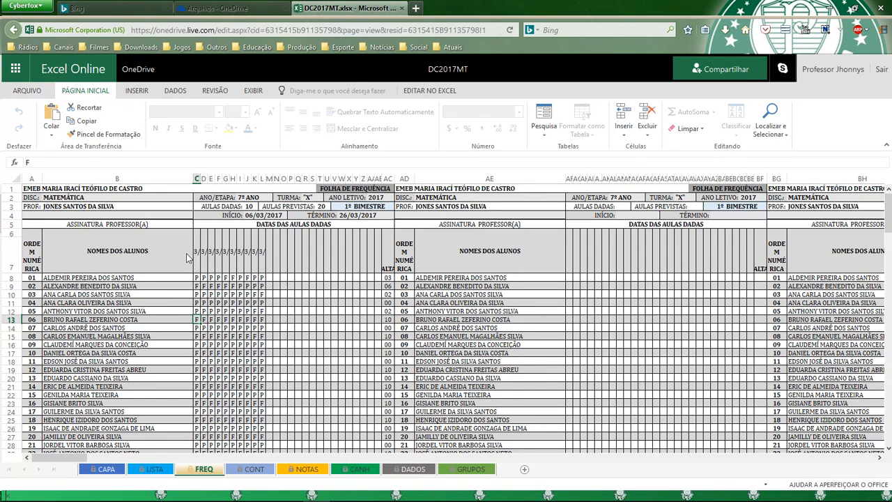
pyautogui.moveTo(195, 257); pyautogui.dragTo(265, 255)
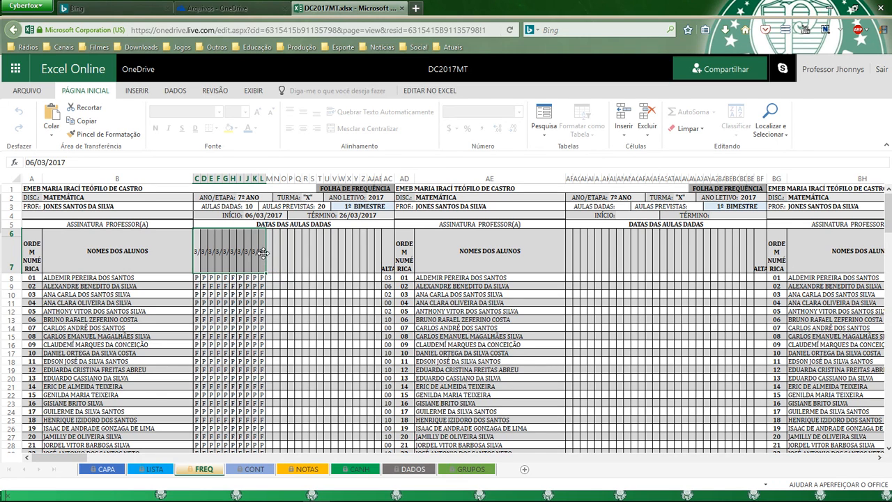
pyautogui.click(293, 264)
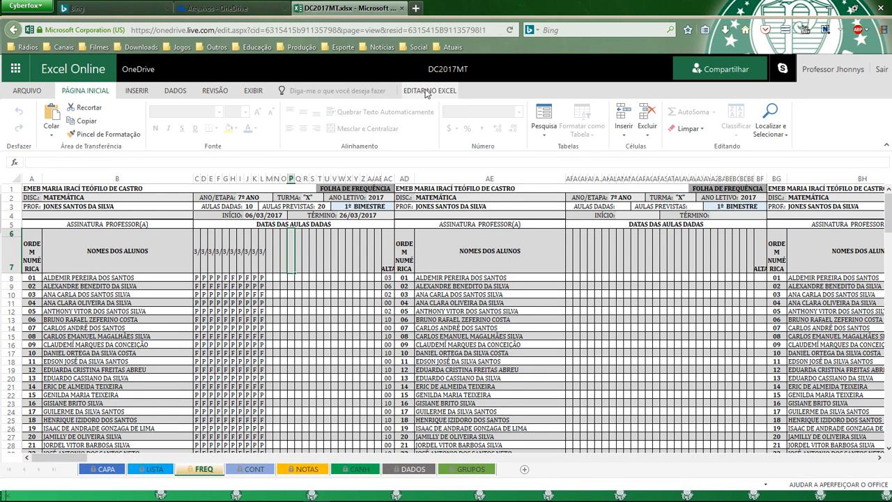
# Step: Try EDITAR NO EXCEL twice, accepting the warnings and dismissing the could-not-open errors each time
pyautogui.click(421, 92)
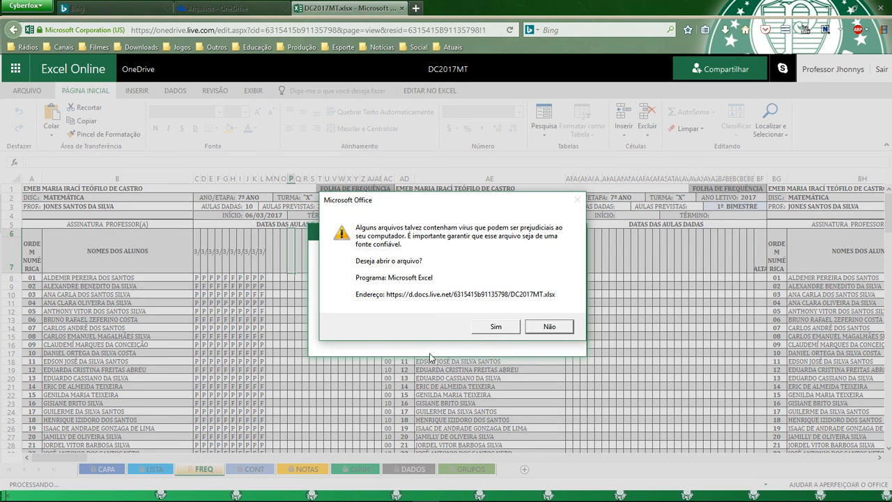
pyautogui.click(496, 328)
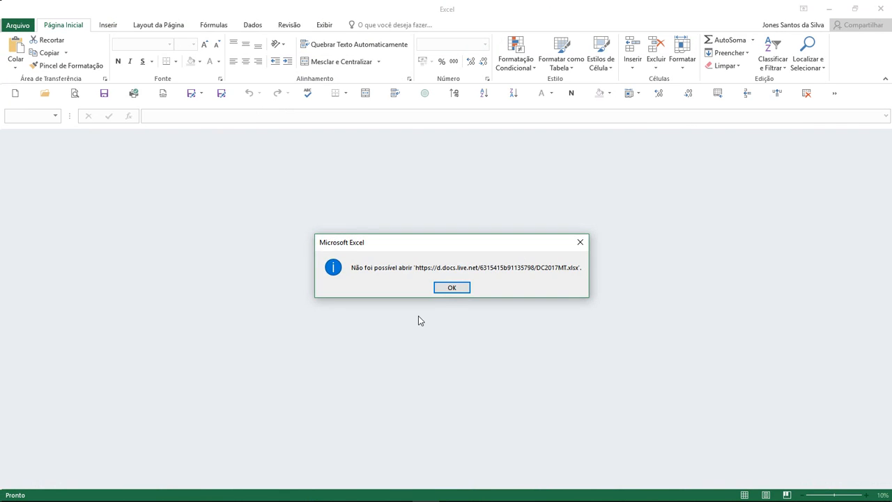
pyautogui.click(453, 289)
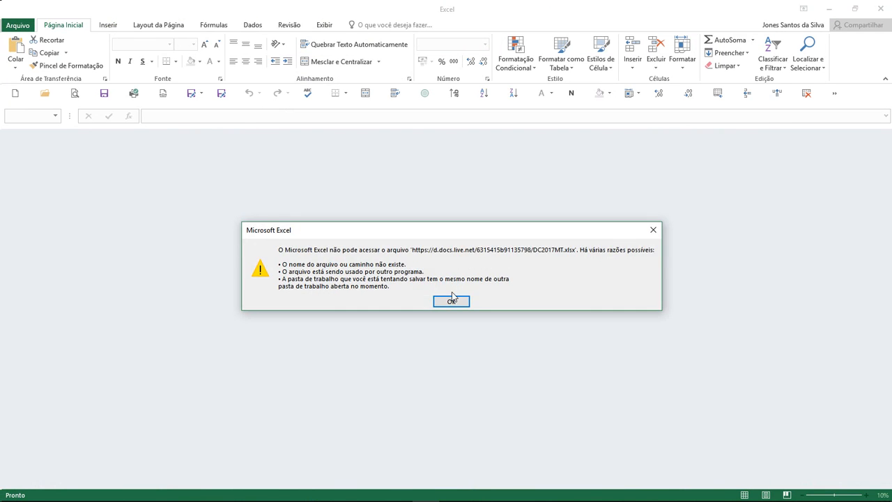
pyautogui.click(448, 304)
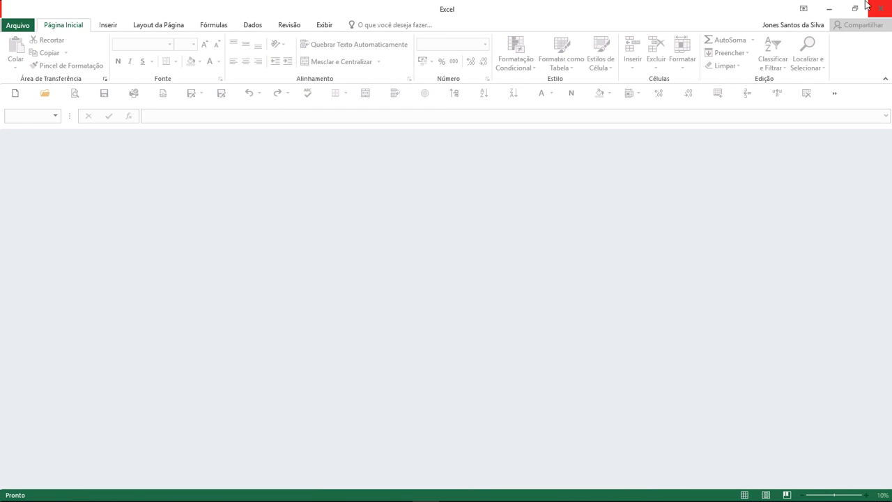
pyautogui.click(829, 8)
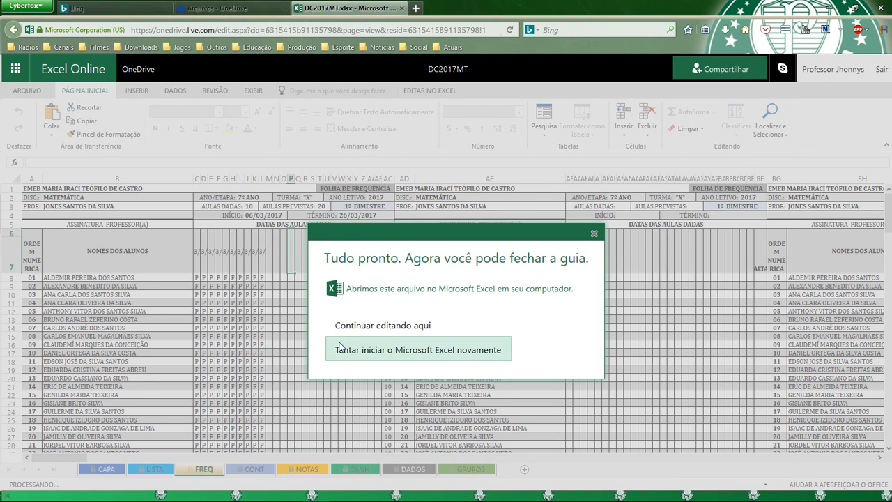
pyautogui.click(368, 349)
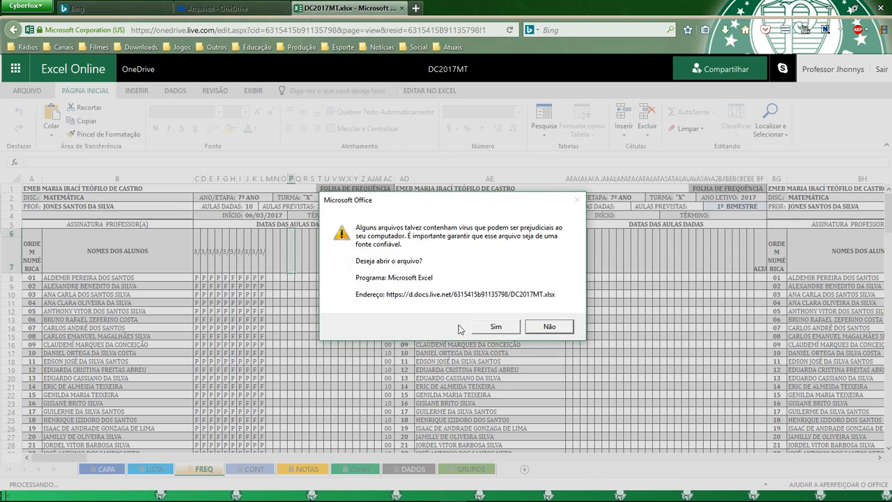
pyautogui.click(497, 327)
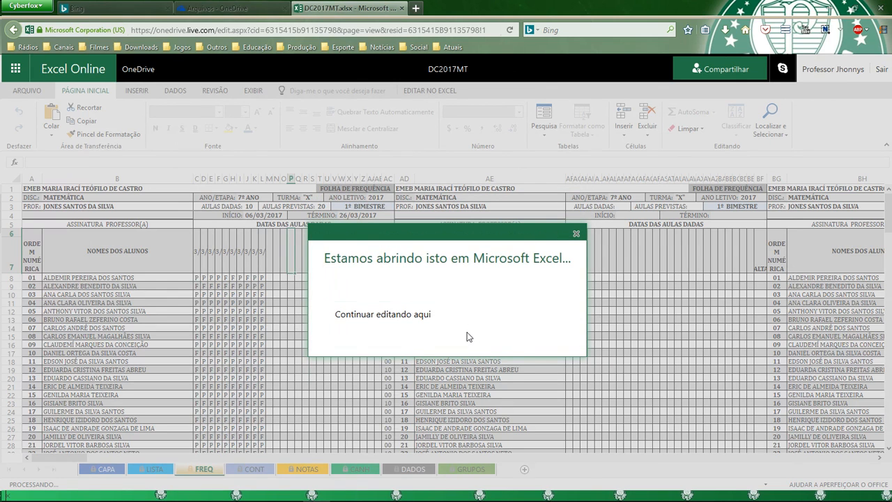
pyautogui.click(449, 288)
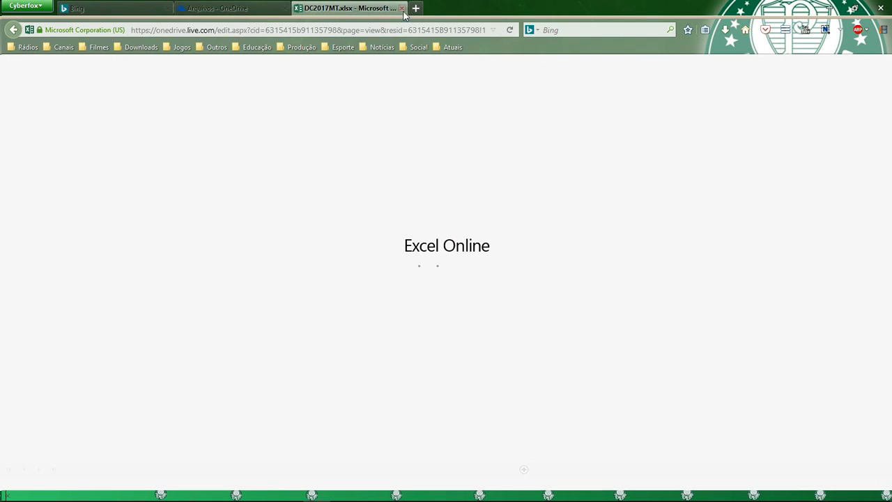
# Step: Back in the OneDrive file list, open Compartilhar for DC2017MT.xlsx
pyautogui.click(221, 8)
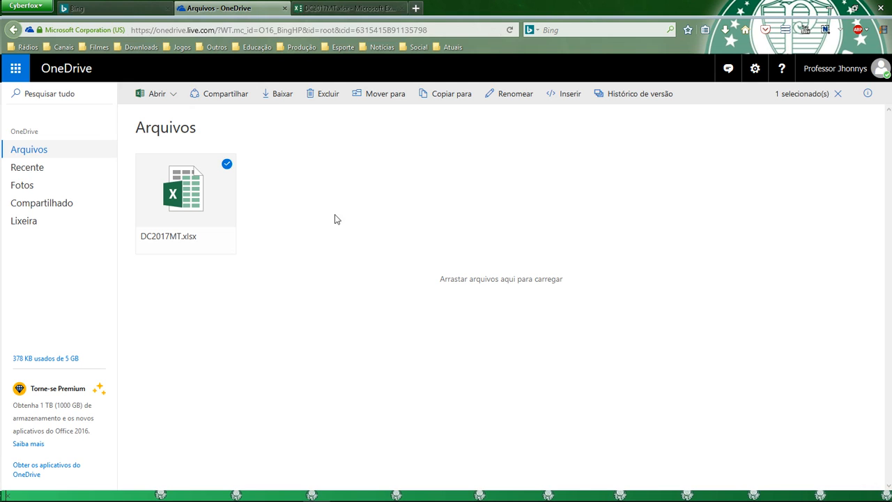
pyautogui.rightClick(196, 193)
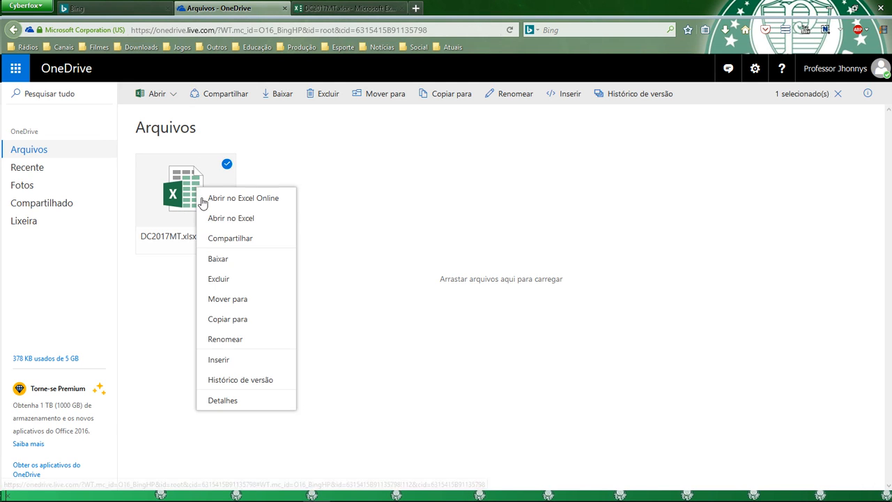
pyautogui.click(240, 241)
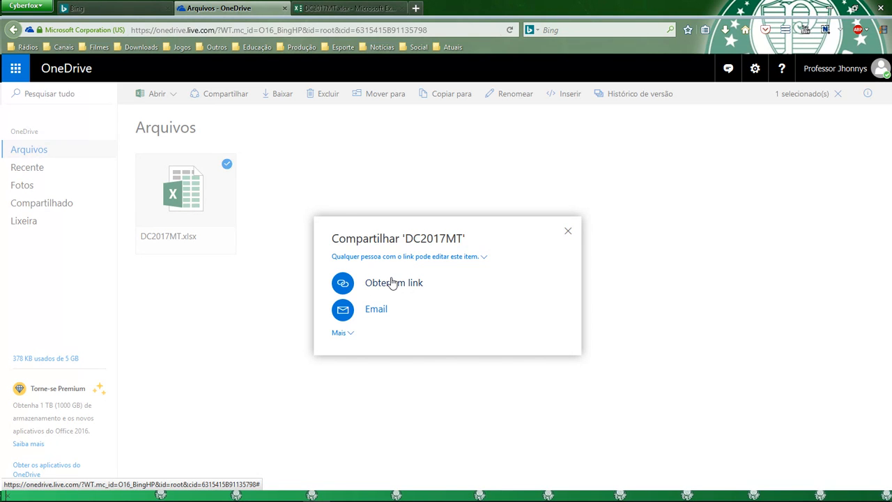
# Step: Look at the Email sharing form, then toggle the link between editable and view-only
pyautogui.click(374, 311)
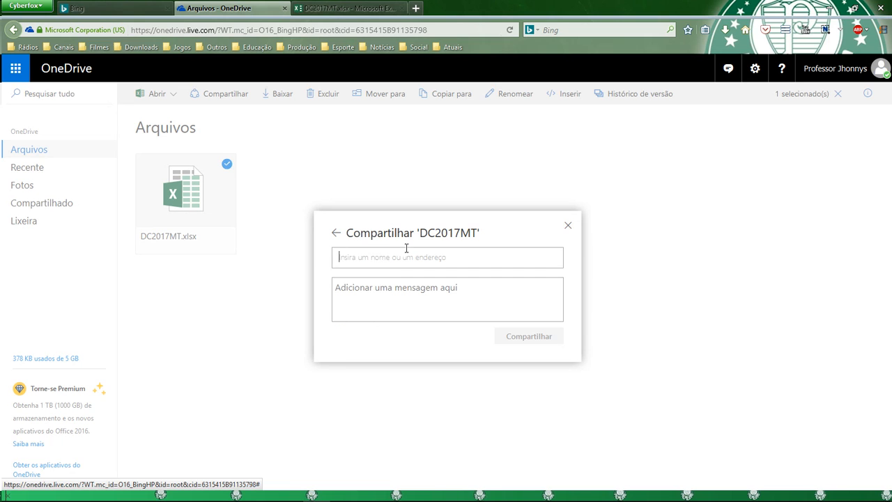
pyautogui.click(335, 235)
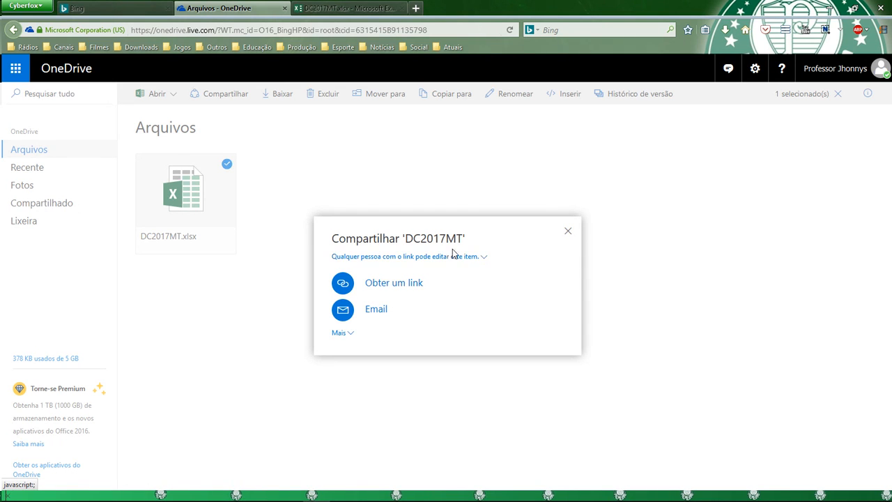
pyautogui.click(480, 258)
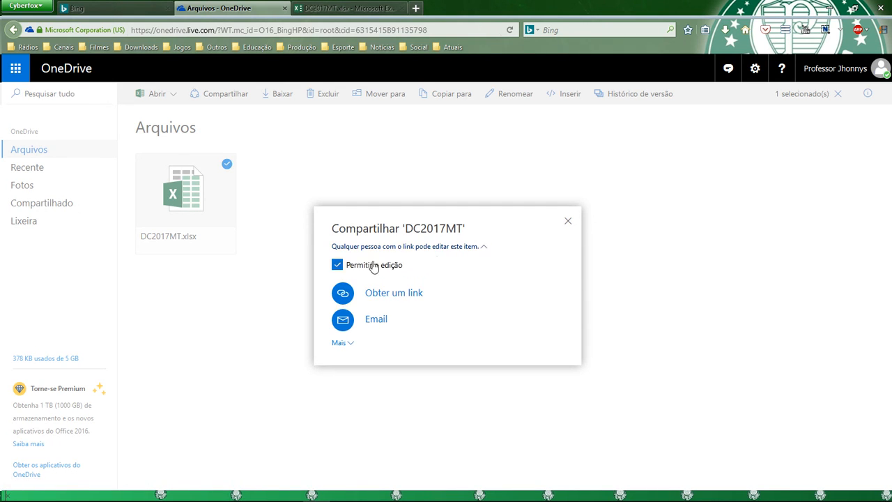
pyautogui.click(337, 265)
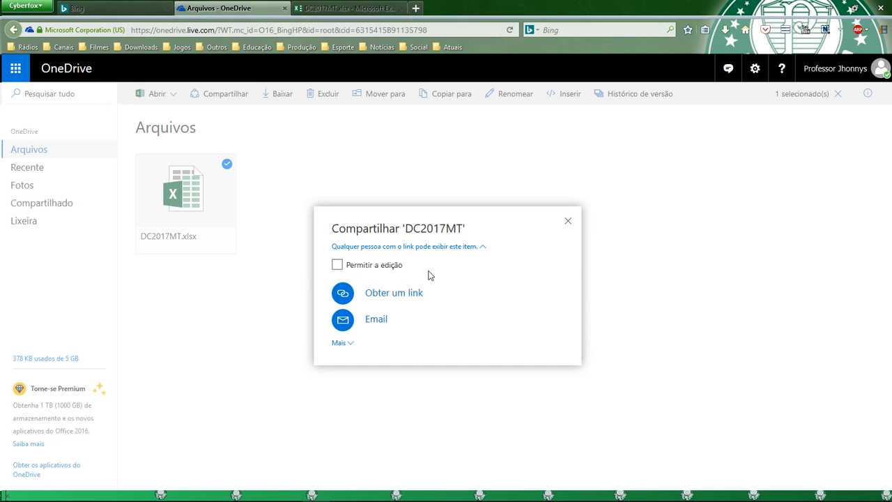
pyautogui.click(337, 266)
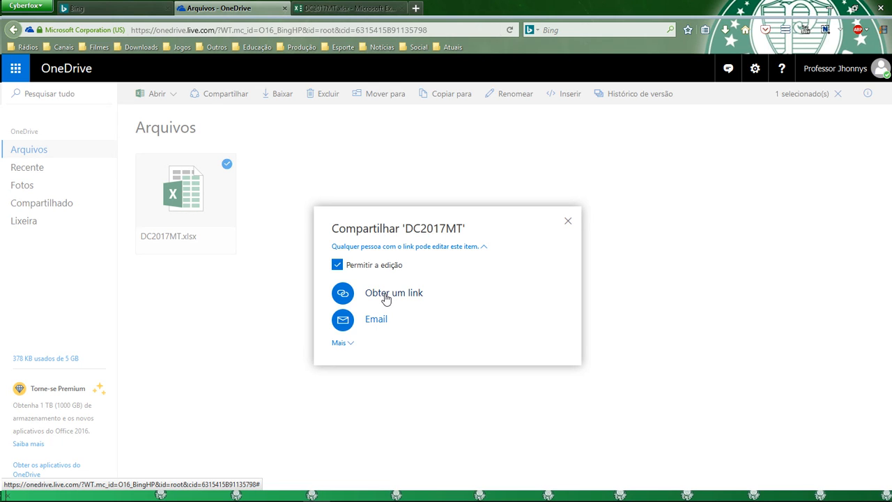
pyautogui.click(354, 267)
# Step: Expand and collapse the extra sharing destinations under Mais, then close the share dialog
pyautogui.click(342, 343)
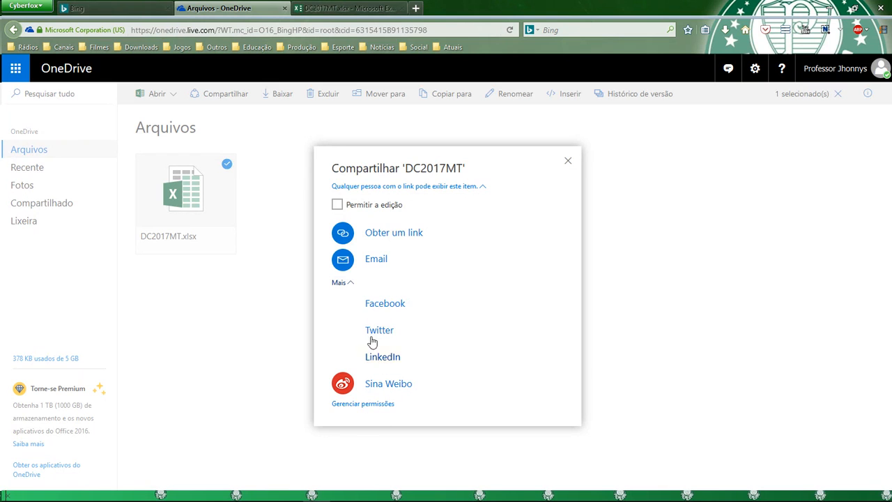
pyautogui.click(352, 283)
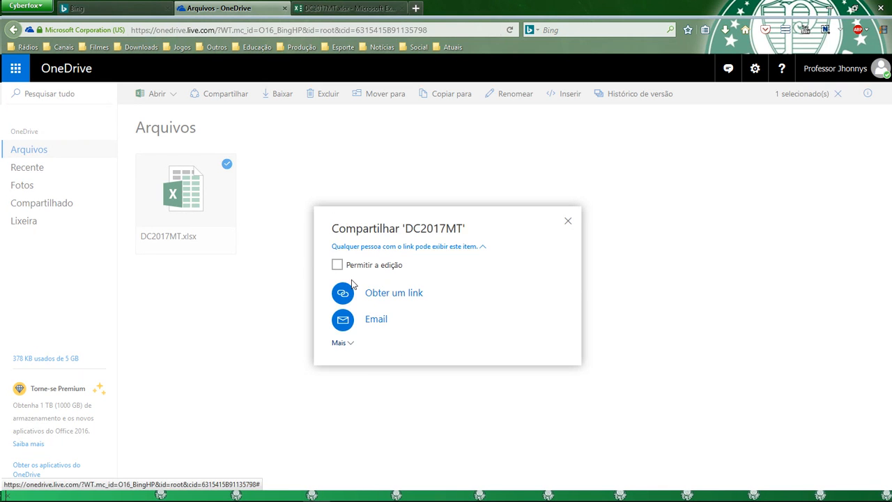
pyautogui.click(343, 343)
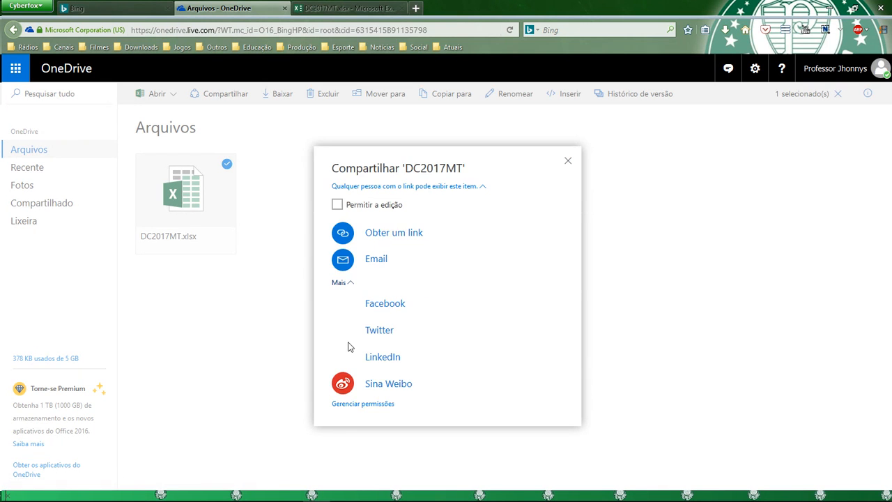
pyautogui.click(352, 284)
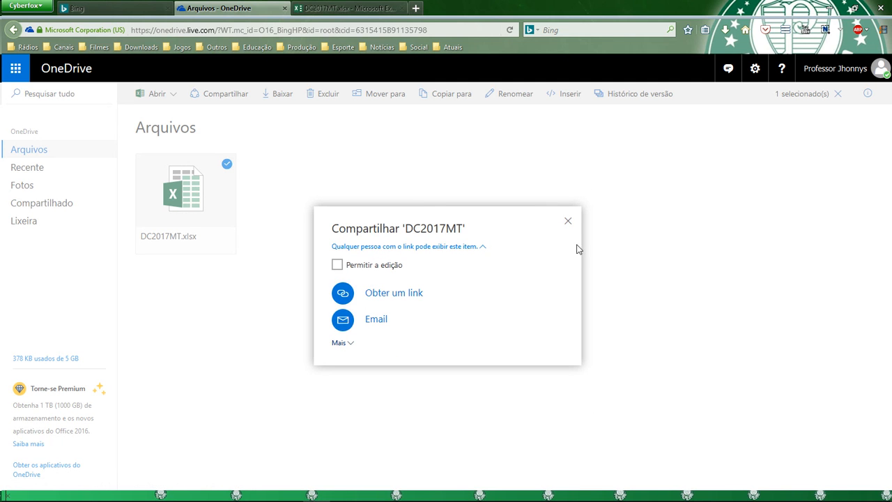
pyautogui.click(568, 221)
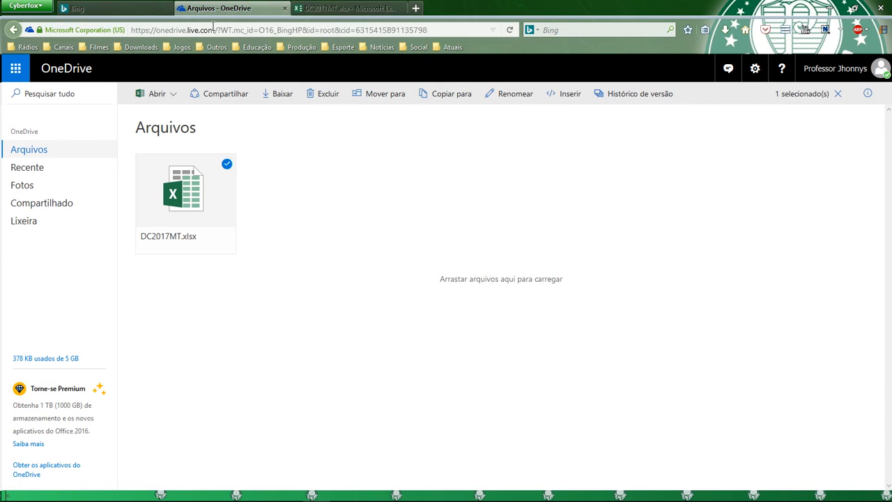
# Step: Return to the DC2017MT spreadsheet and scroll through the FREQ attendance sheet
pyautogui.click(337, 13)
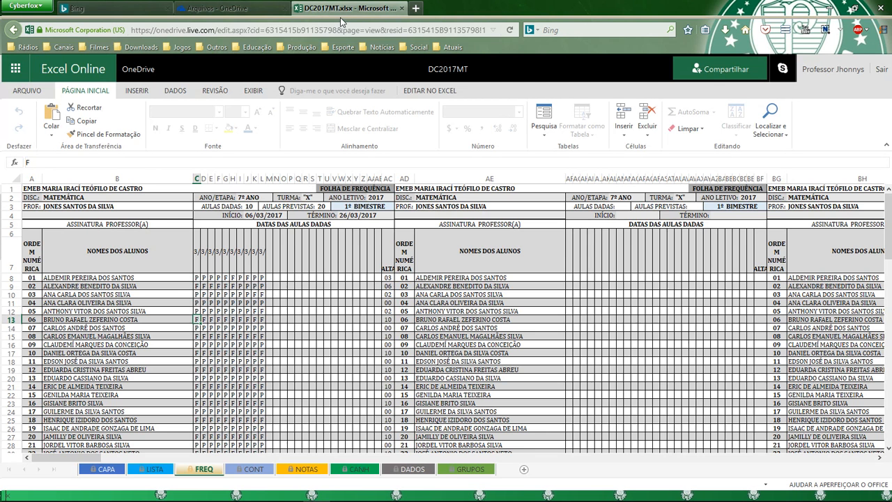
pyautogui.click(269, 278)
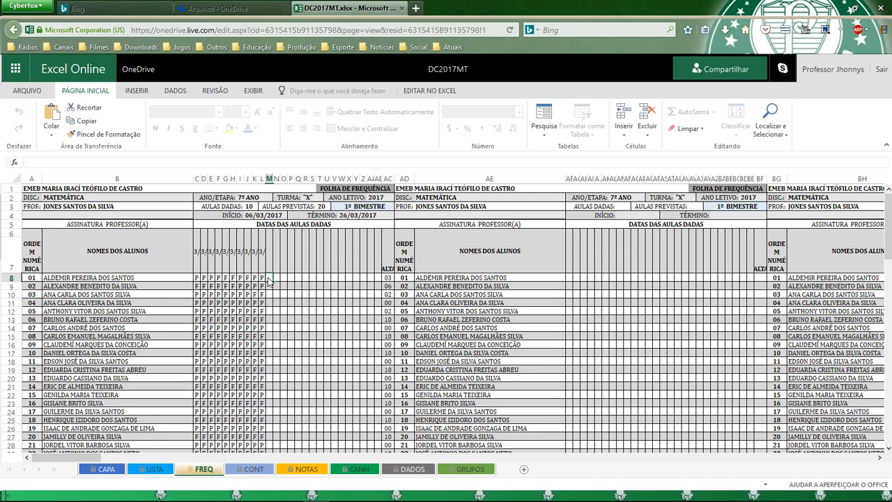
pyautogui.scroll(-10, 284, 299)
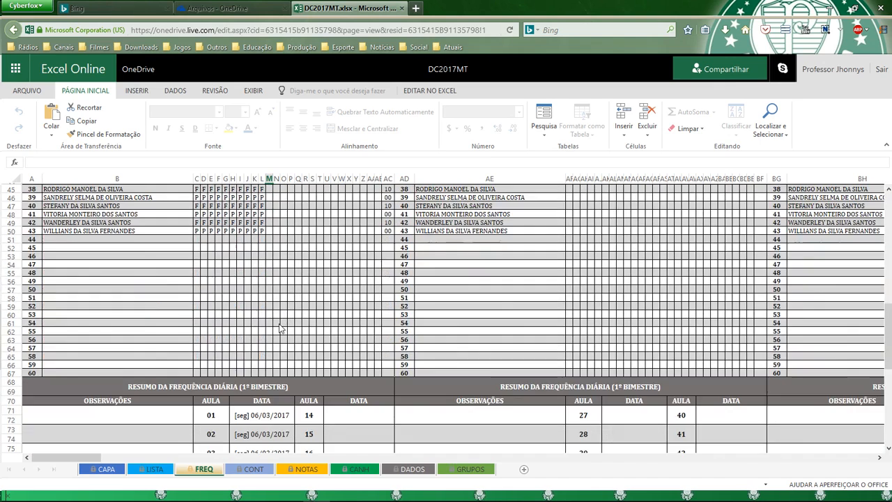
pyautogui.scroll(10, 281, 327)
# Step: Switch to the LISTA sheet and scroll through it
pyautogui.click(146, 468)
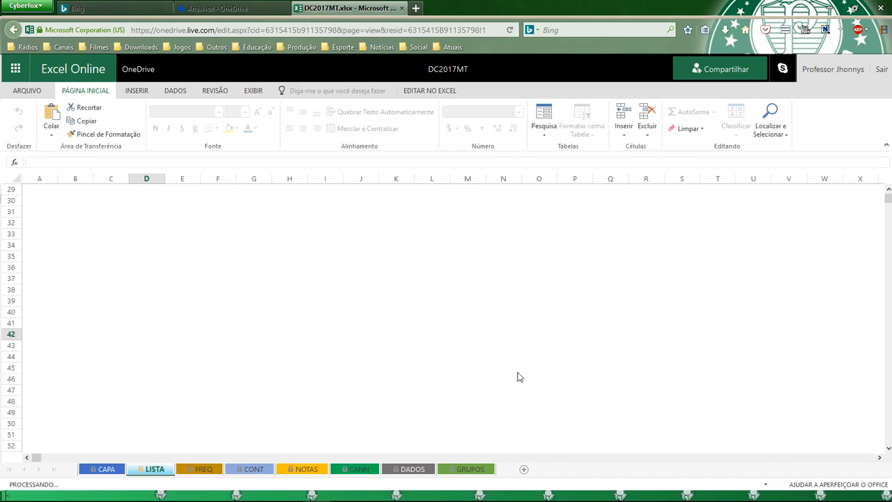
pyautogui.scroll(-10, 572, 369)
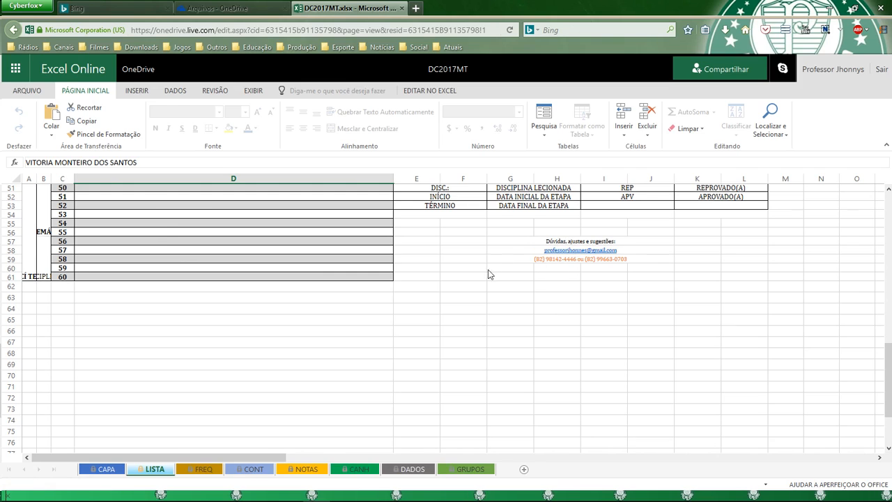
pyautogui.scroll(15, 496, 269)
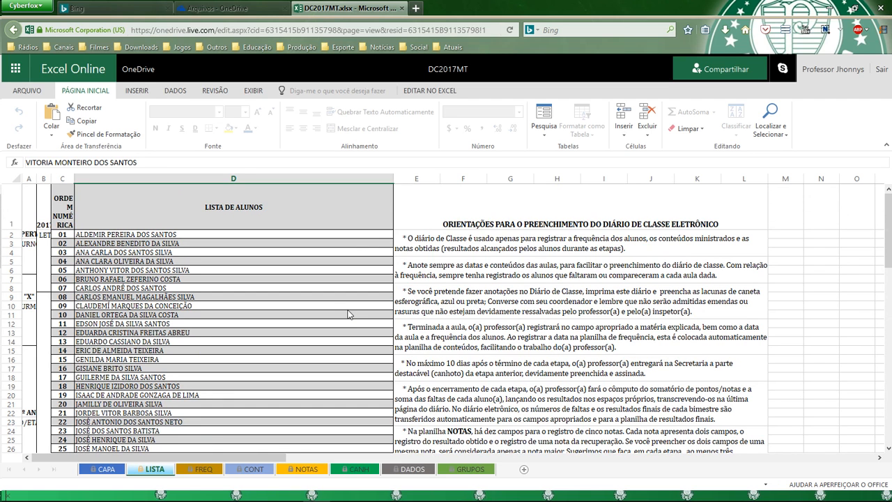
pyautogui.scroll(-12, 500, 289)
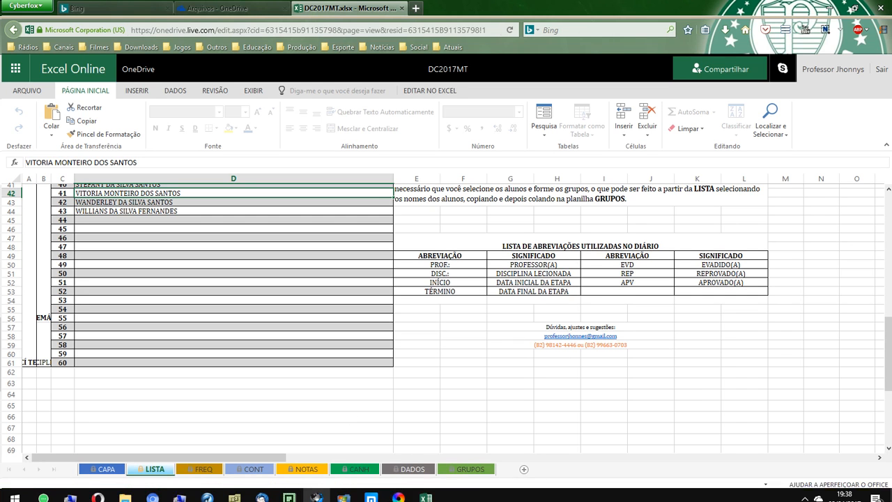
# Step: Bring the teacher's math website window to the front from the Chrome taskbar preview
pyautogui.moveTo(397, 491)
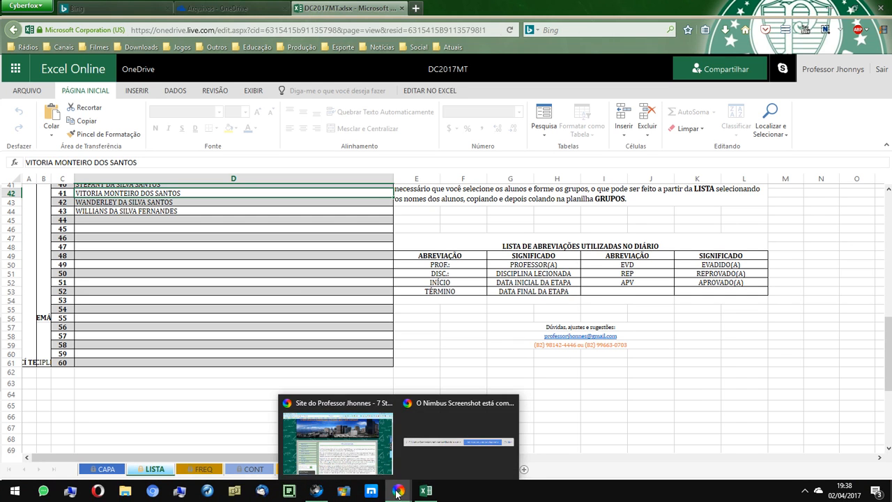
pyautogui.click(348, 426)
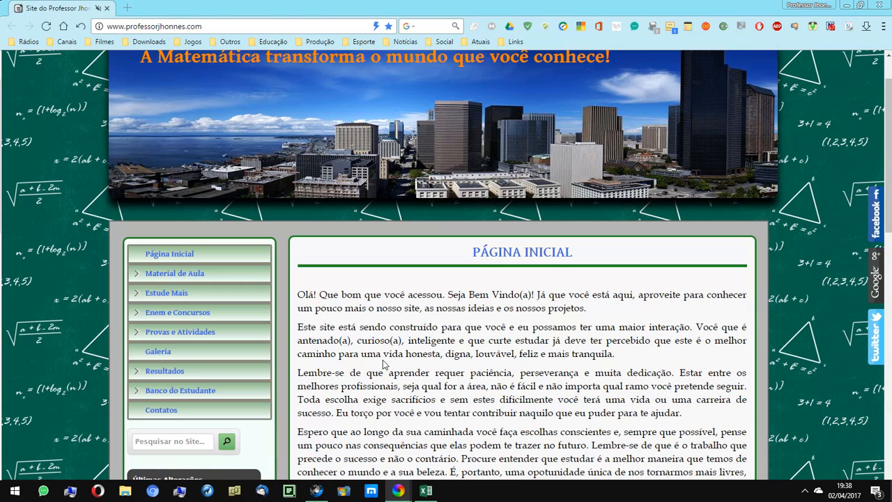
pyautogui.click(829, 26)
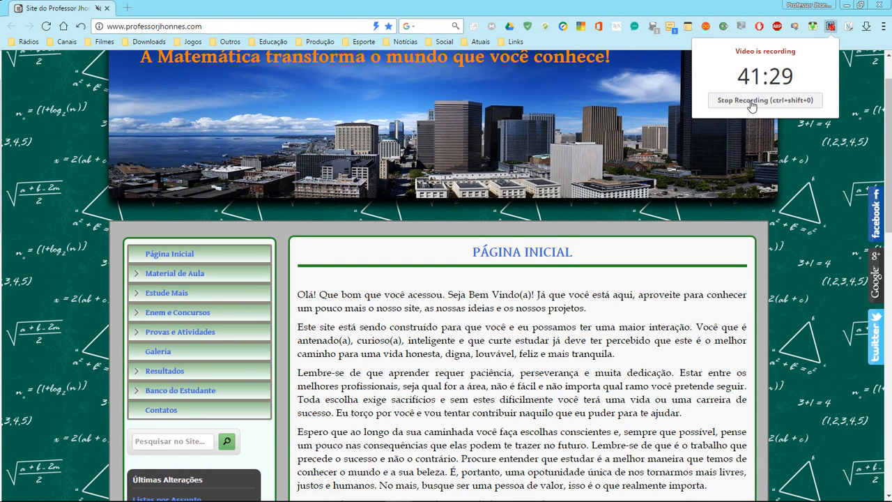